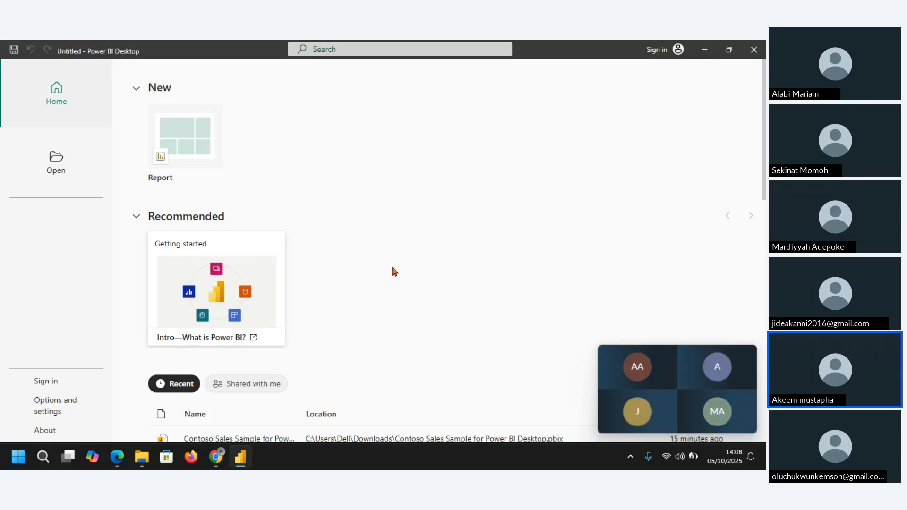
Step: Switch to the Downloads folder in File Explorer and open the Contoso Sales sample dataset folder
mouse_move(147, 457)
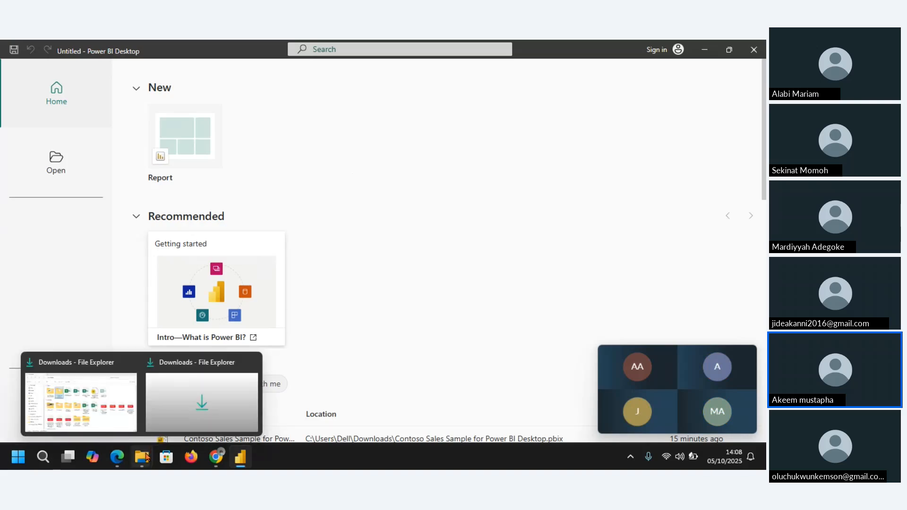
click(116, 386)
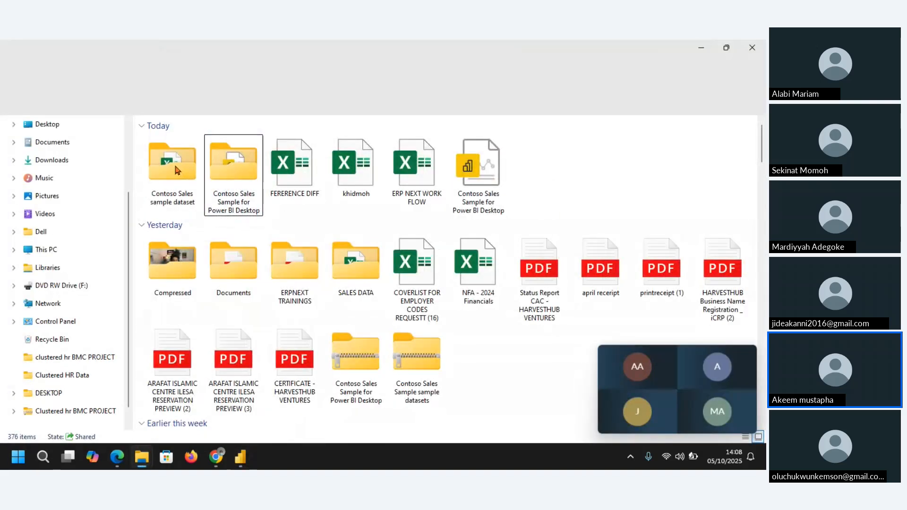
click(173, 163)
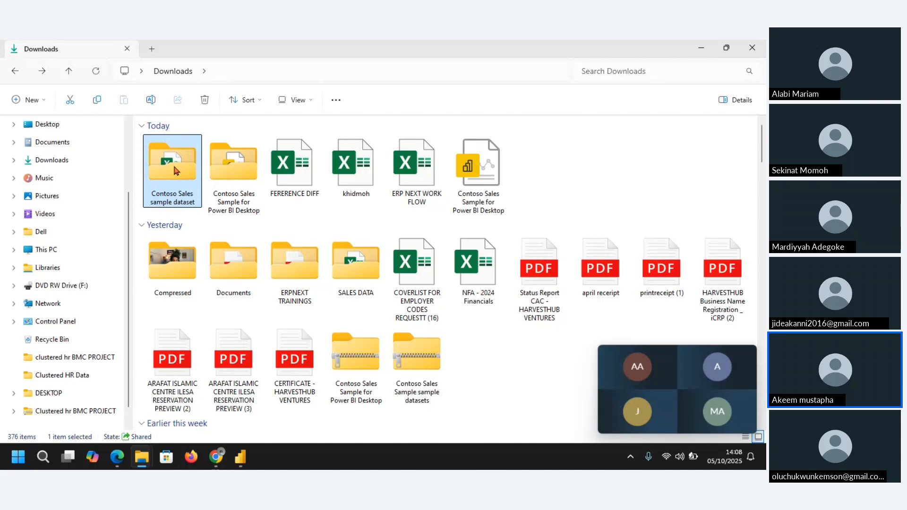
double_click(173, 163)
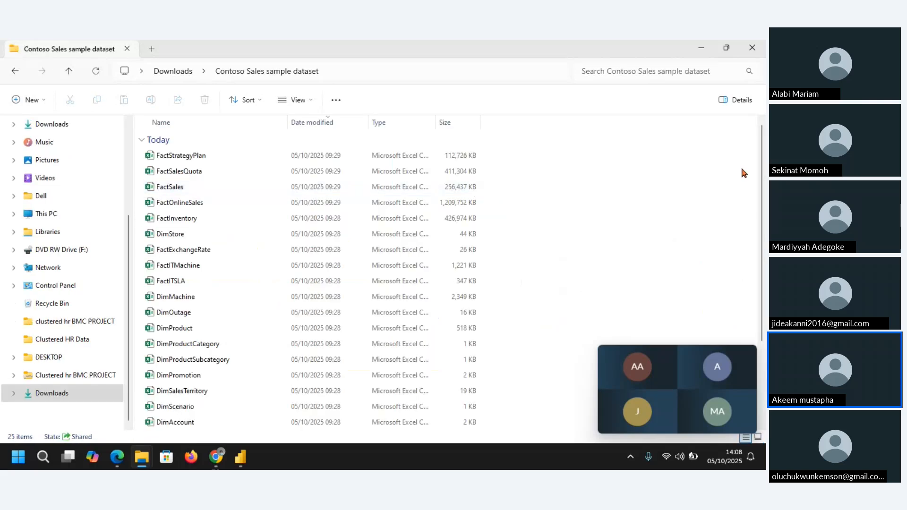
Step: Look through the dataset's file list and highlight the five fact files from FactStrategyPlan to FactInventory
scroll(764, 179, down, 1)
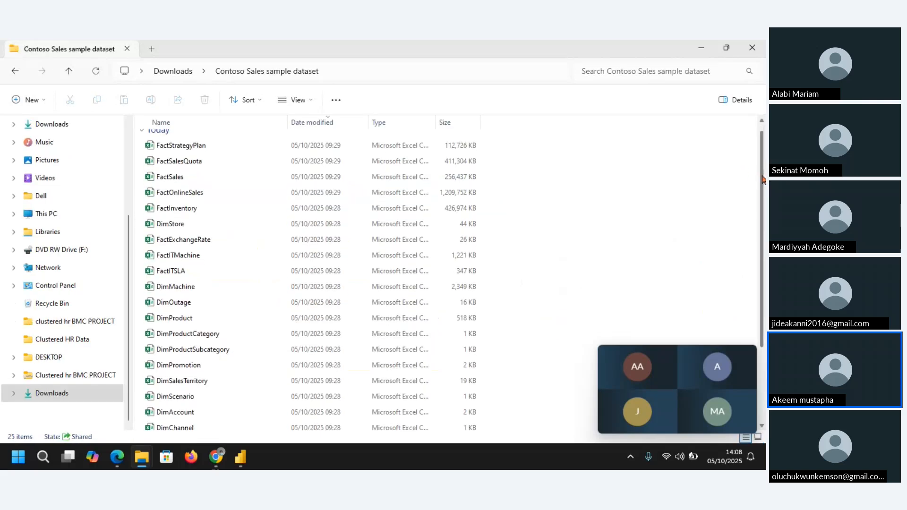
scroll(764, 179, up, 1)
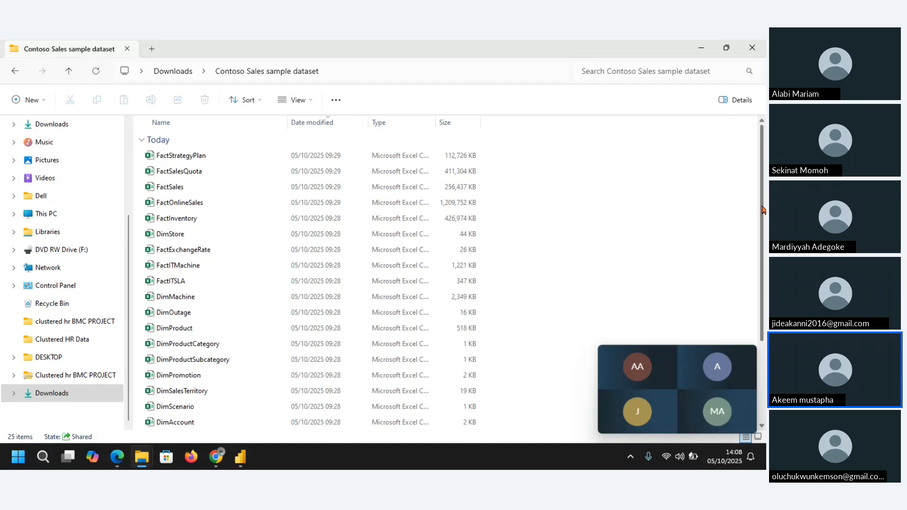
scroll(764, 206, down, 1)
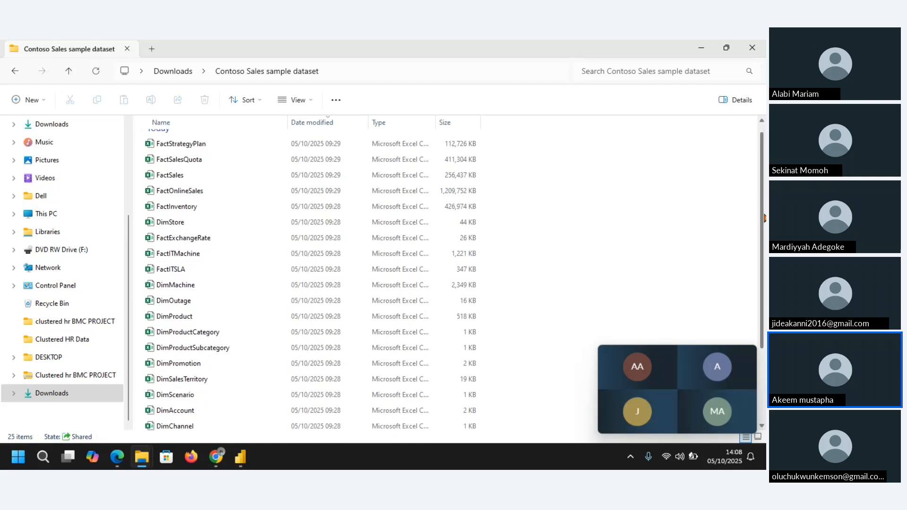
scroll(764, 204, up, 1)
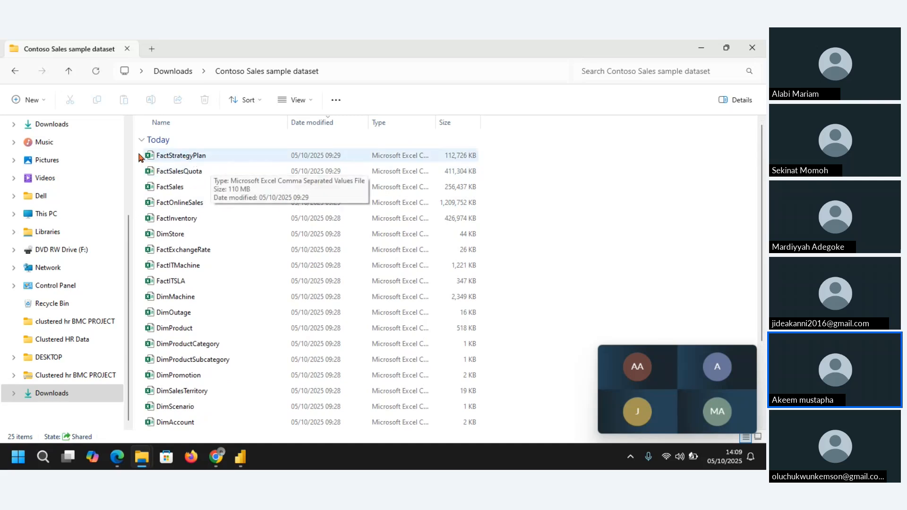
drag(135, 150, 177, 222)
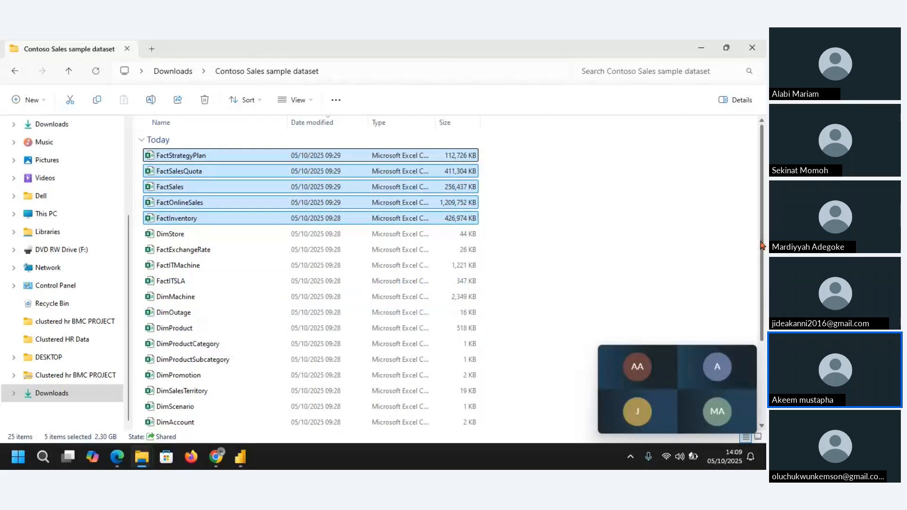
scroll(762, 245, down, 2)
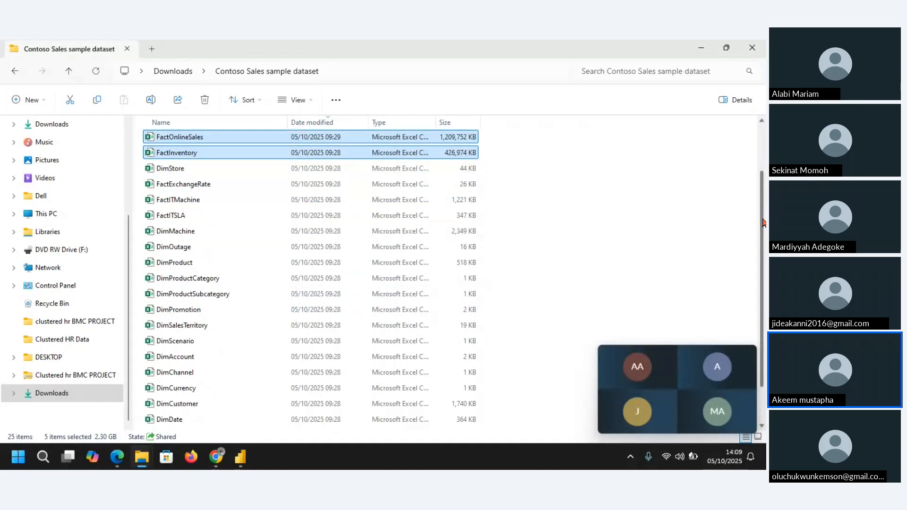
scroll(763, 222, up, 2)
click(683, 200)
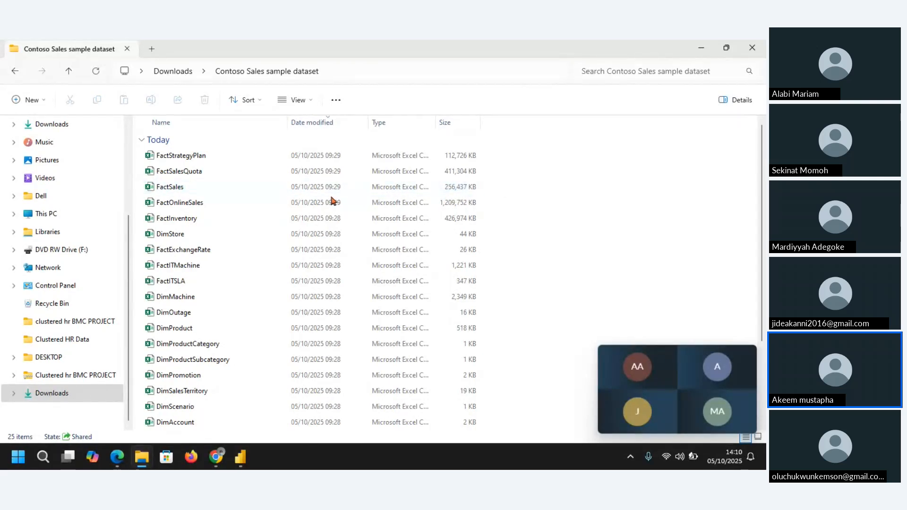
Step: Check the sizes of FactSales, FactOnlineSales and FactInventory, and look over the dimension files further down the list
click(303, 192)
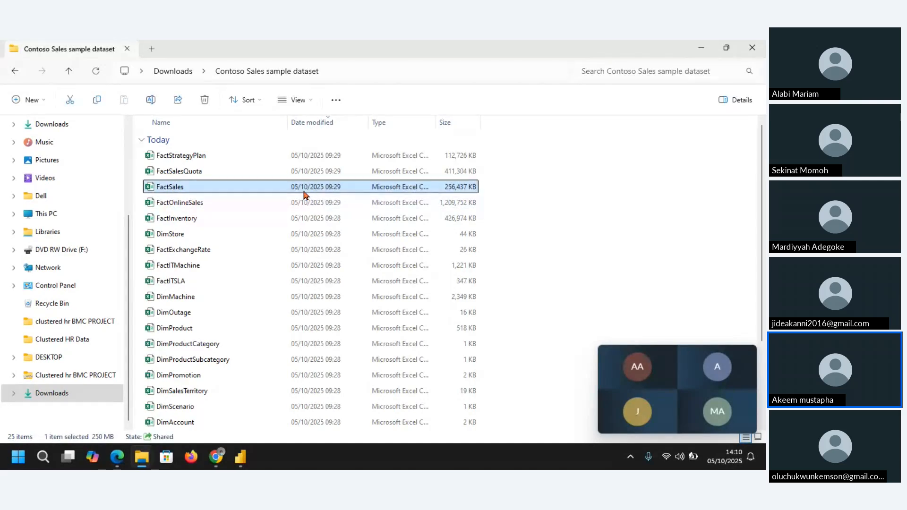
click(251, 203)
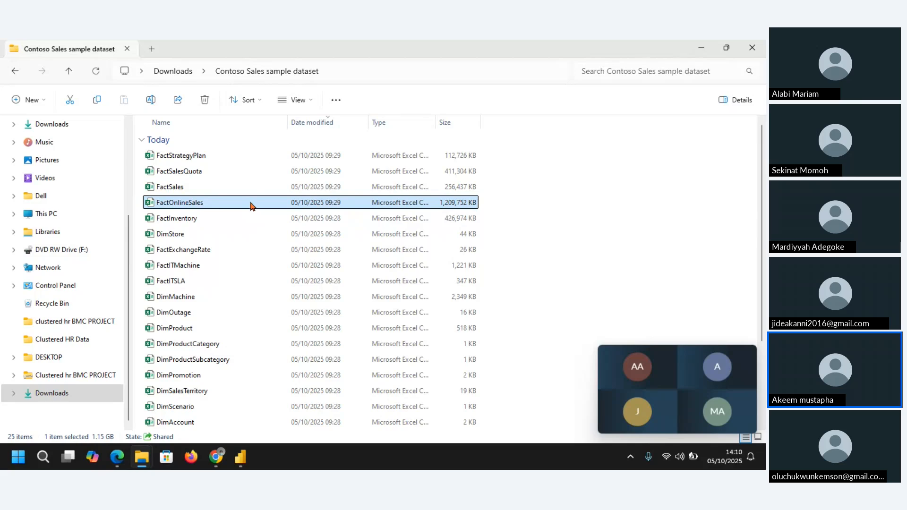
click(220, 220)
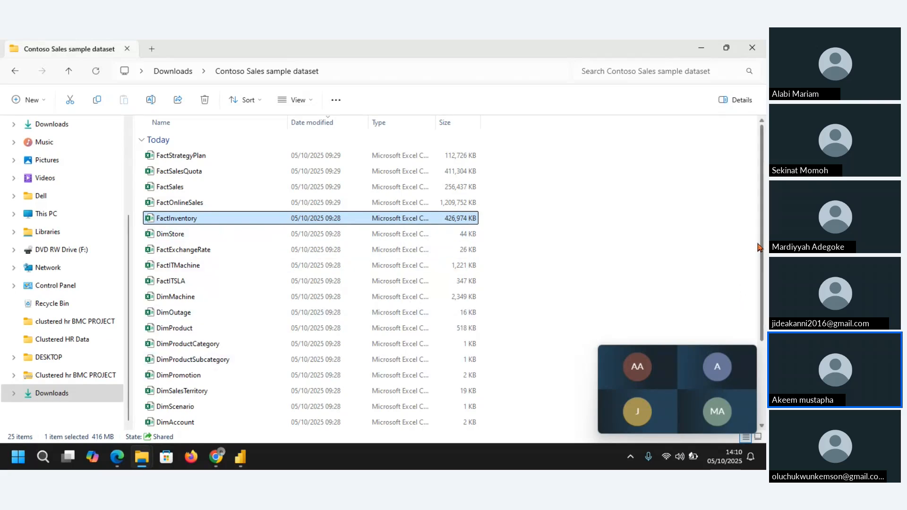
drag(765, 255, 765, 365)
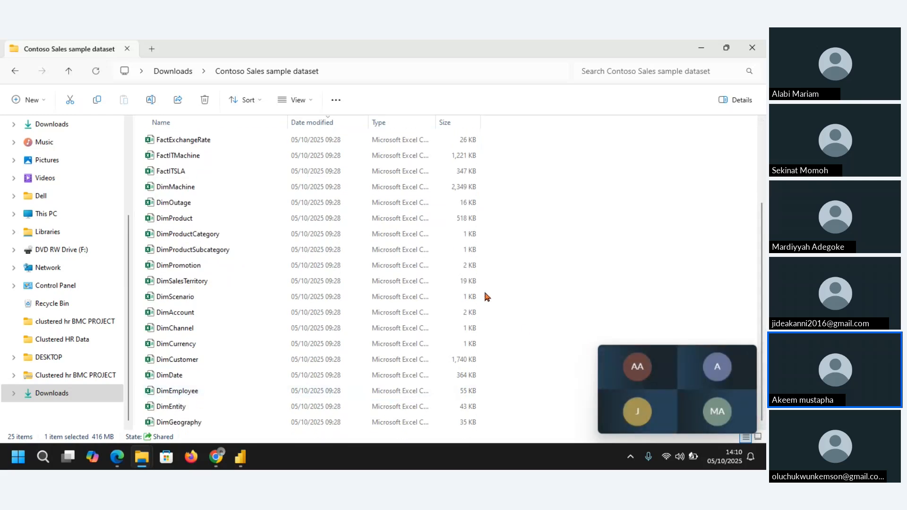
drag(764, 275, 764, 192)
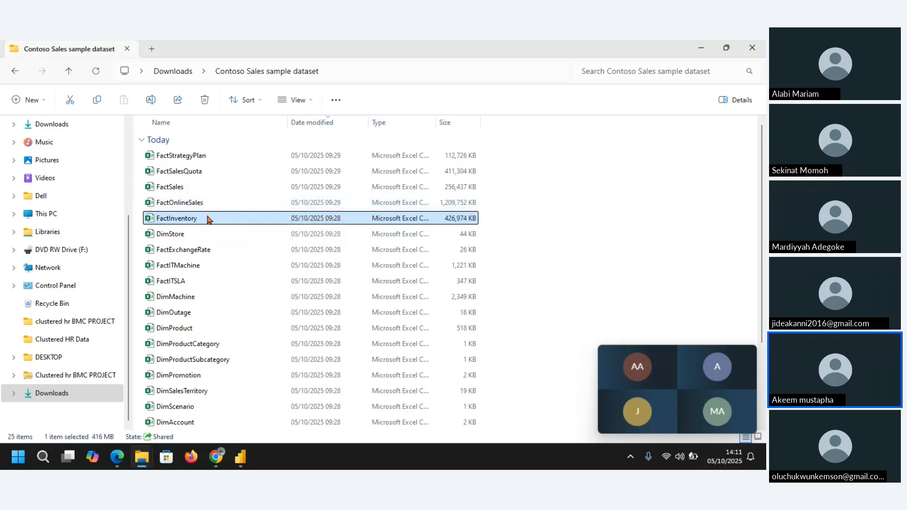
Step: Open the FactSales file in Excel and inspect the last loaded row of the SalesKey column, closing the workbook when done
double_click(202, 191)
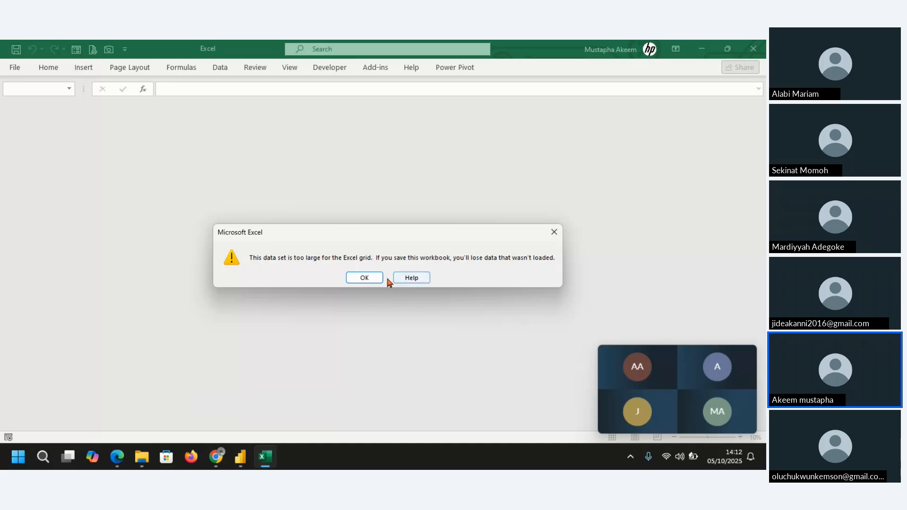
click(370, 278)
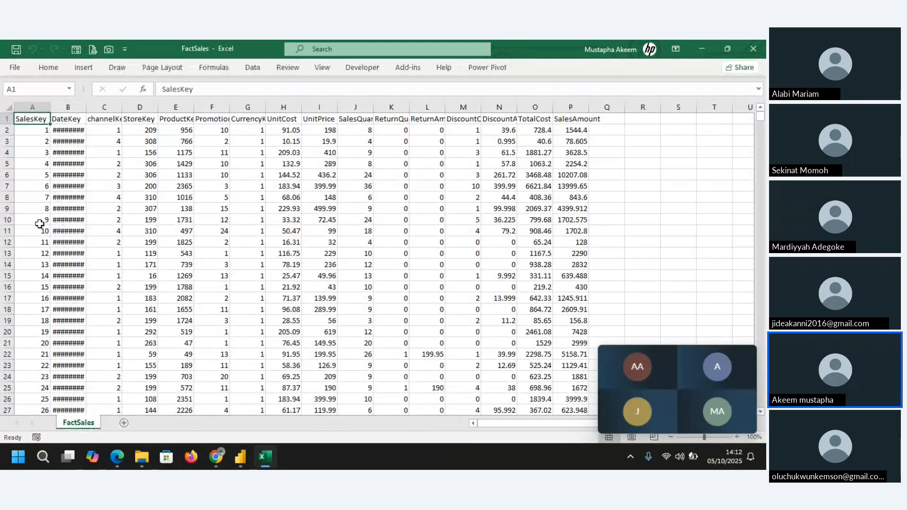
click(41, 222)
double_click(43, 226)
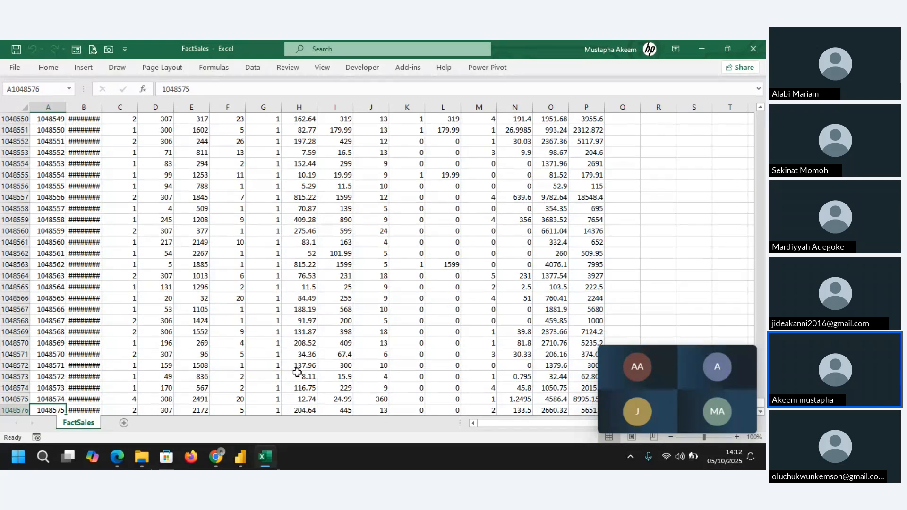
click(749, 50)
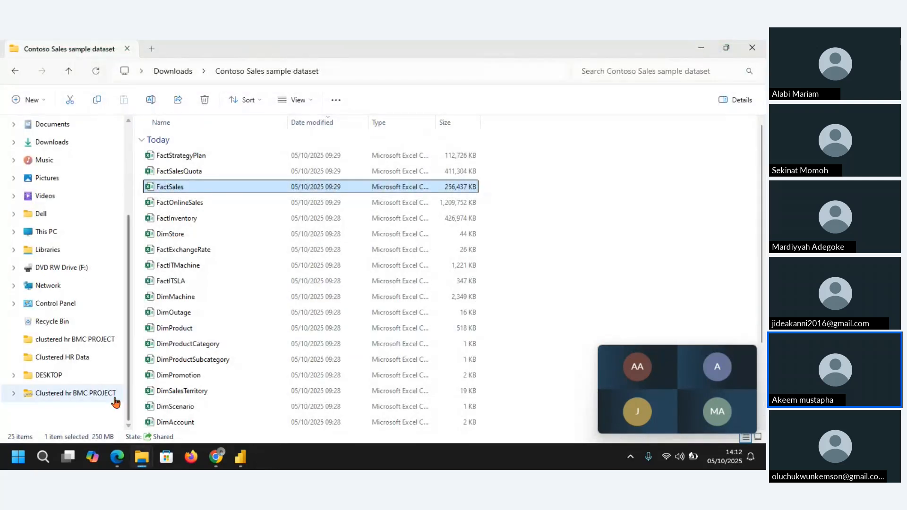
Step: Launch Excel and create a blank workbook
click(18, 458)
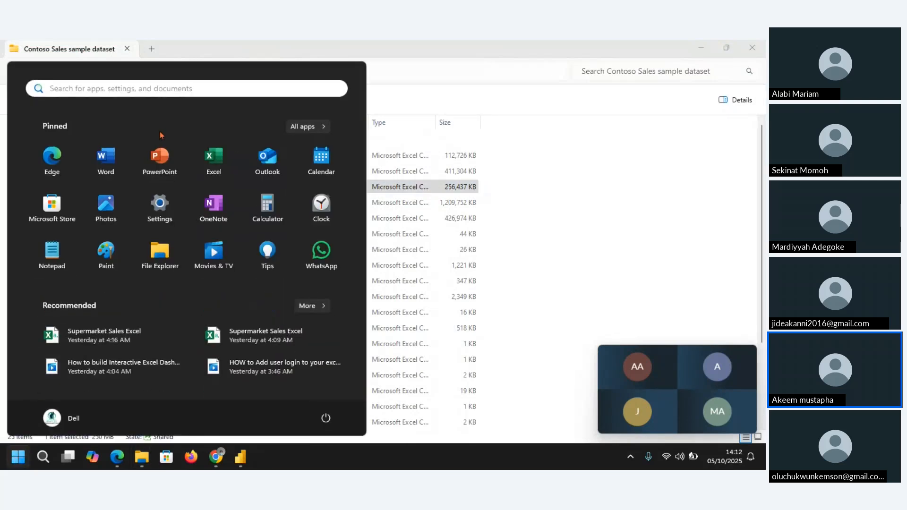
click(213, 157)
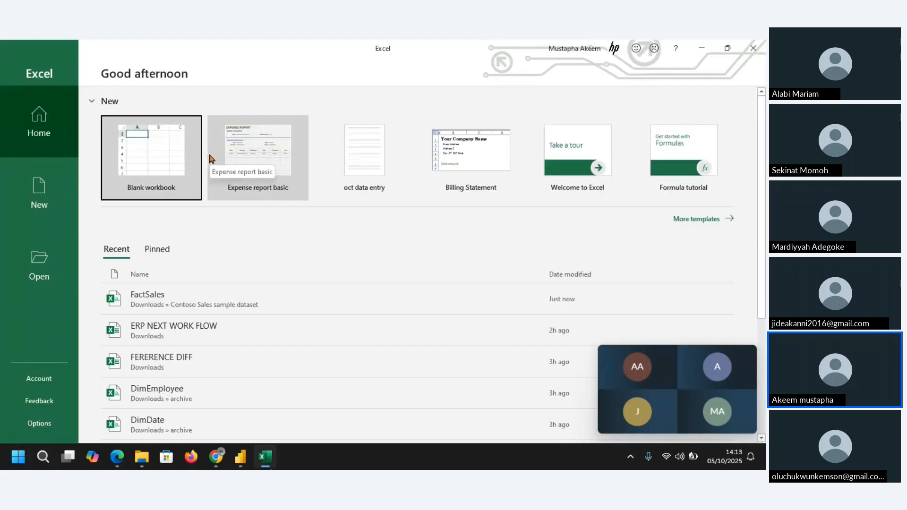
click(149, 163)
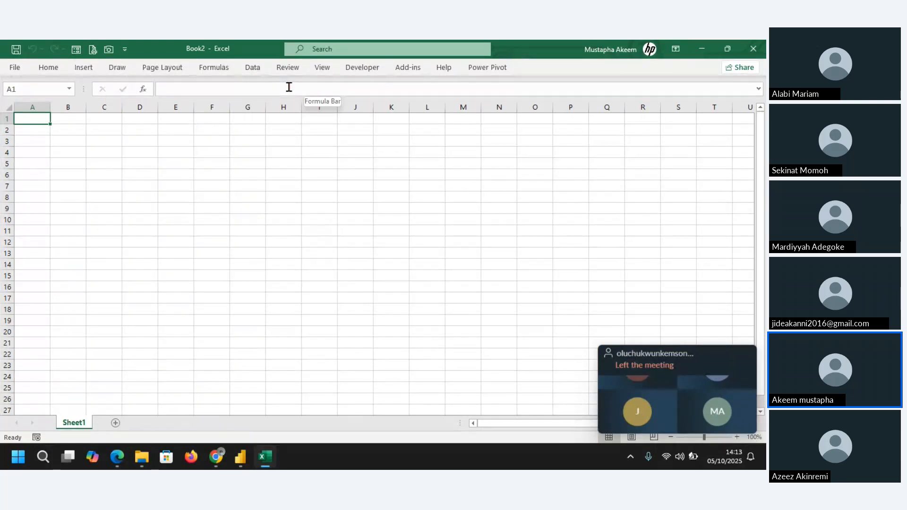
Step: Import the FactSales CSV from the Contoso Sales sample dataset folder in Downloads and open it in Power Query with Transform Data
click(253, 69)
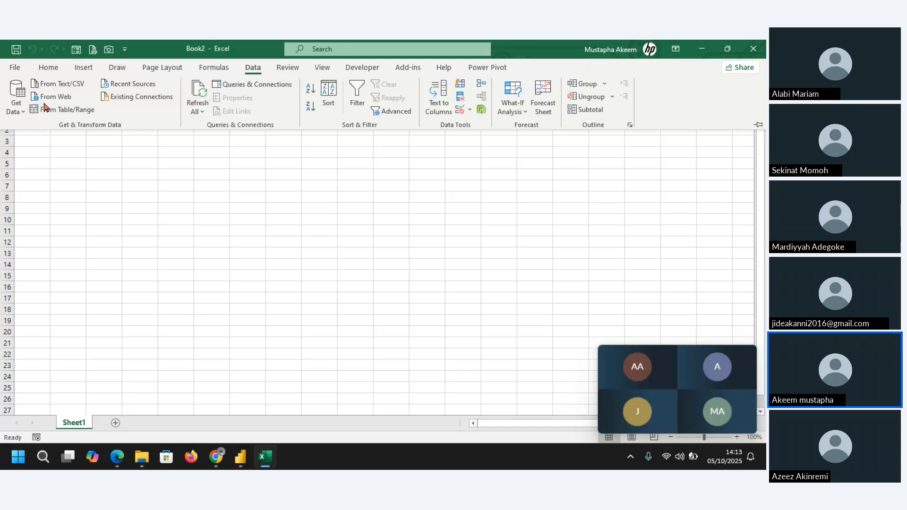
click(60, 84)
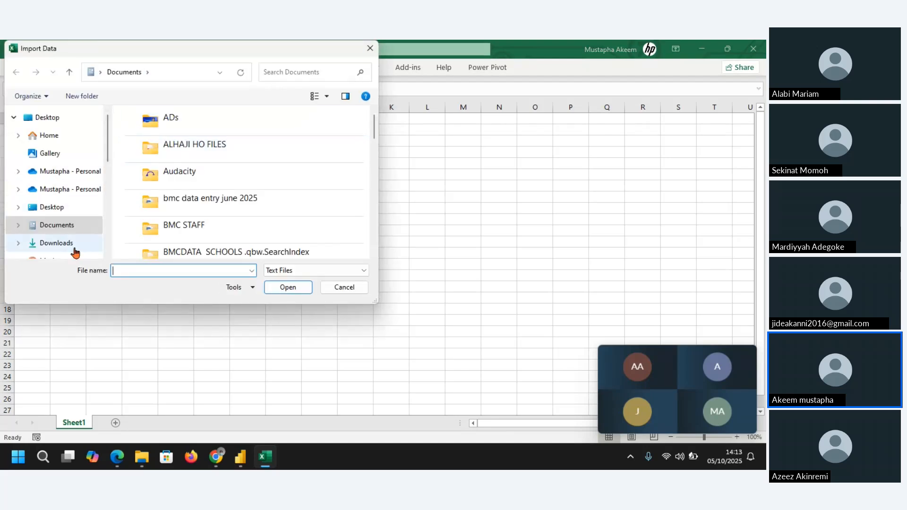
click(73, 243)
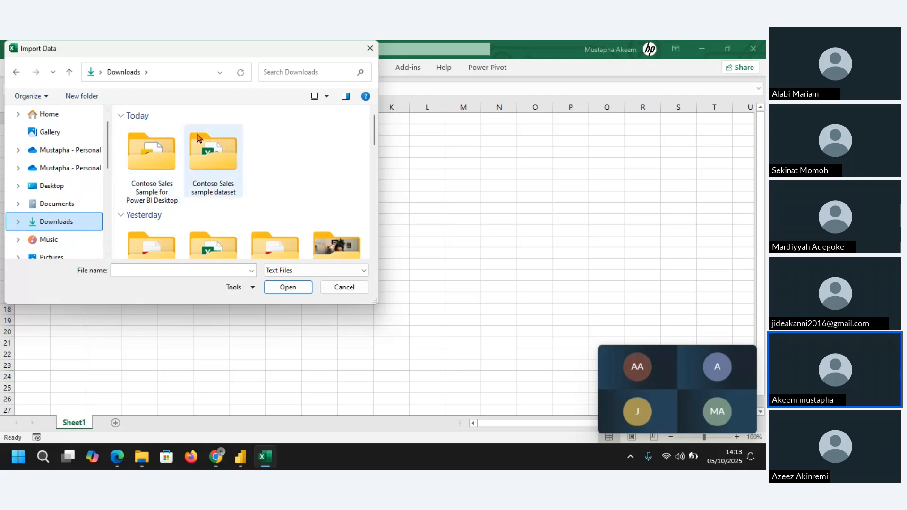
click(212, 155)
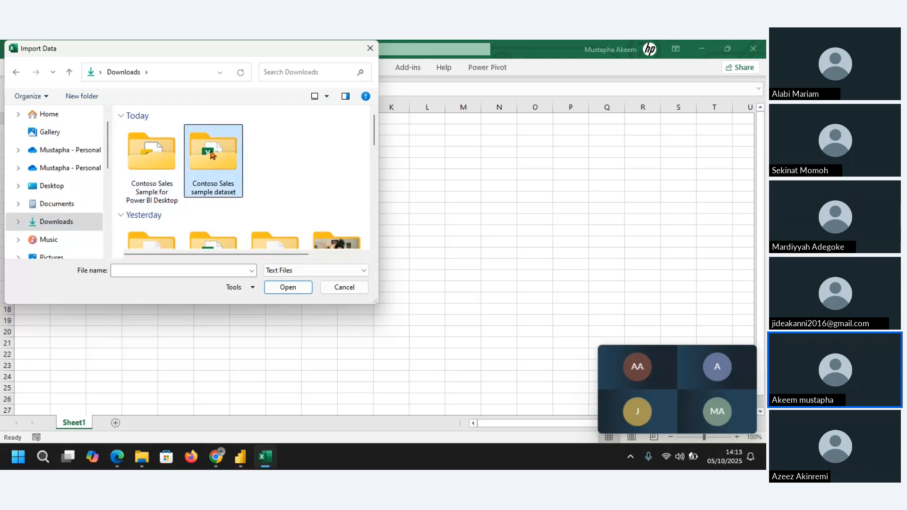
double_click(213, 155)
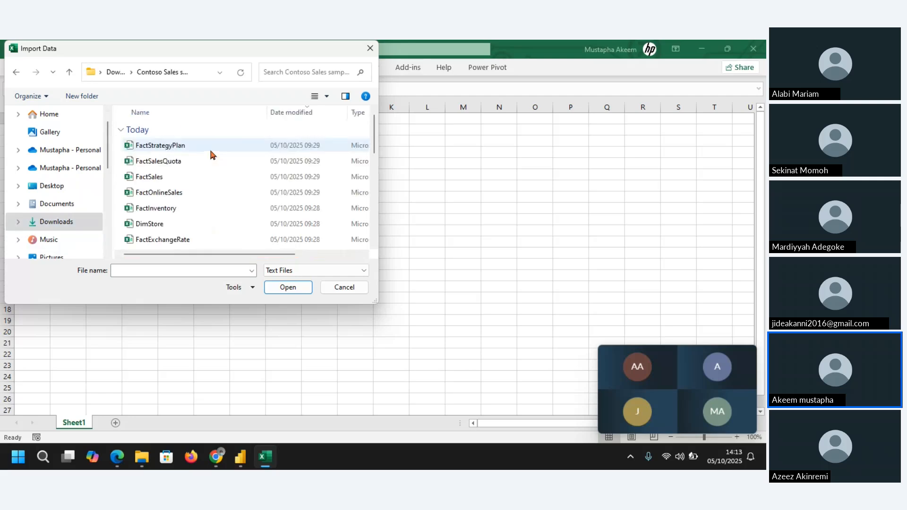
click(173, 180)
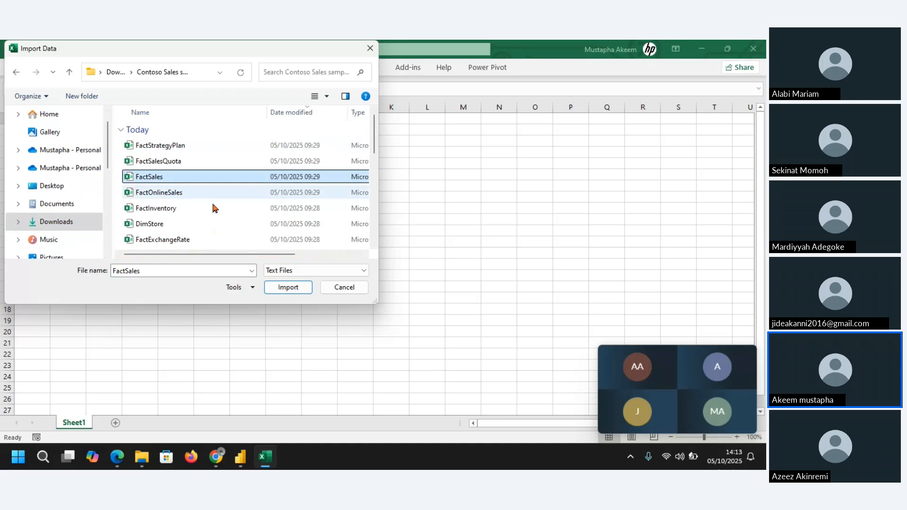
click(287, 288)
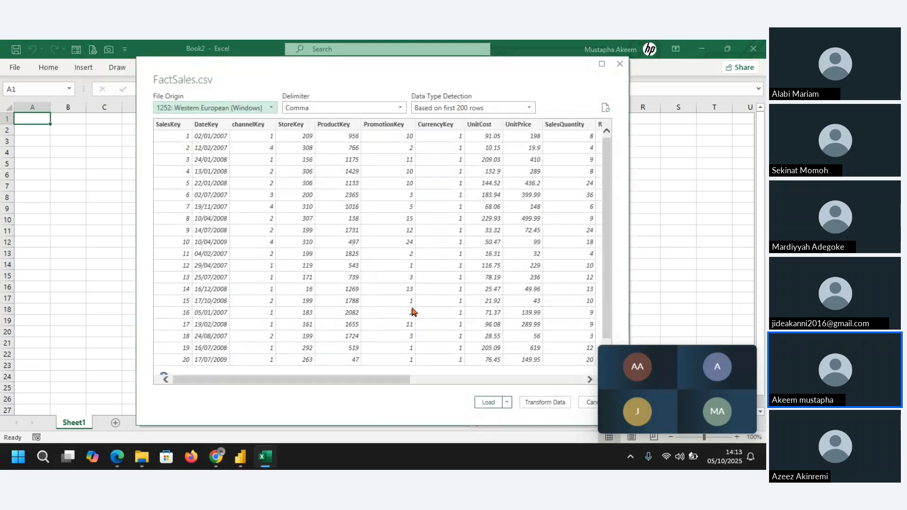
click(546, 401)
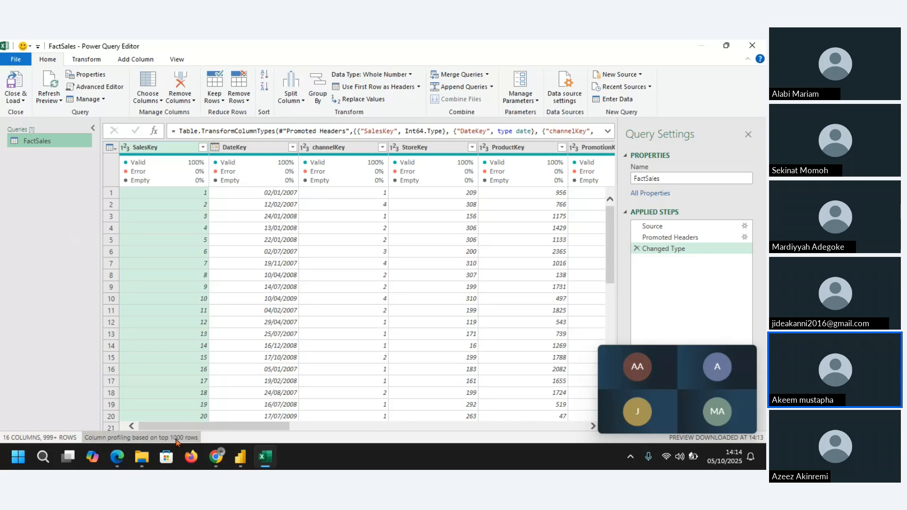
Step: Base the FactSales query's column profiling on the entire data set and turn on the column profile view
click(176, 439)
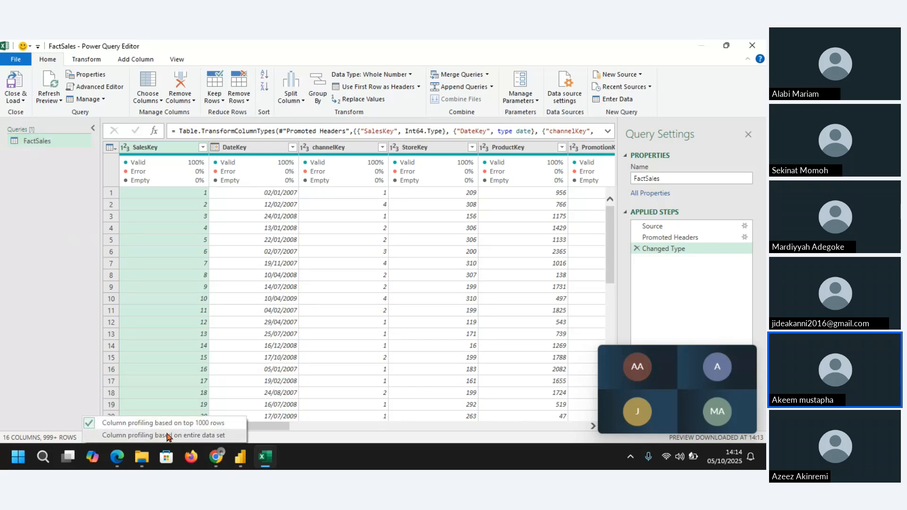
click(167, 435)
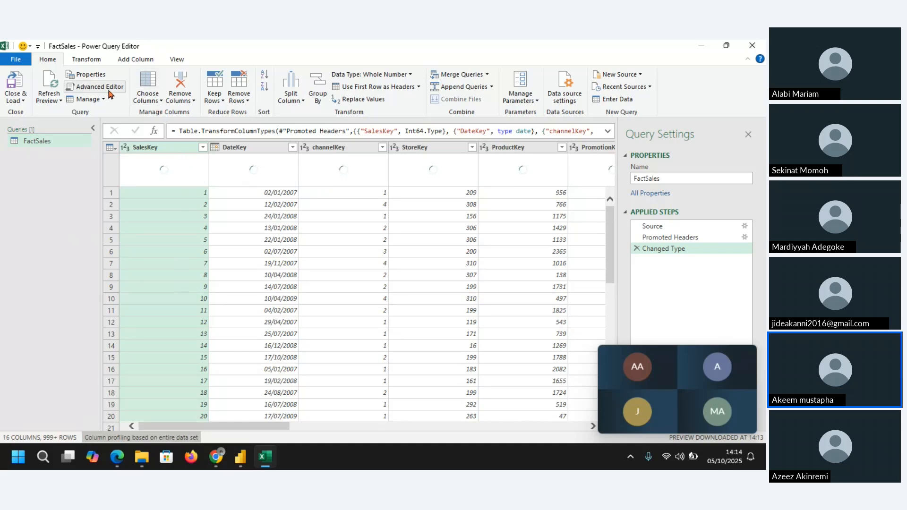
click(168, 60)
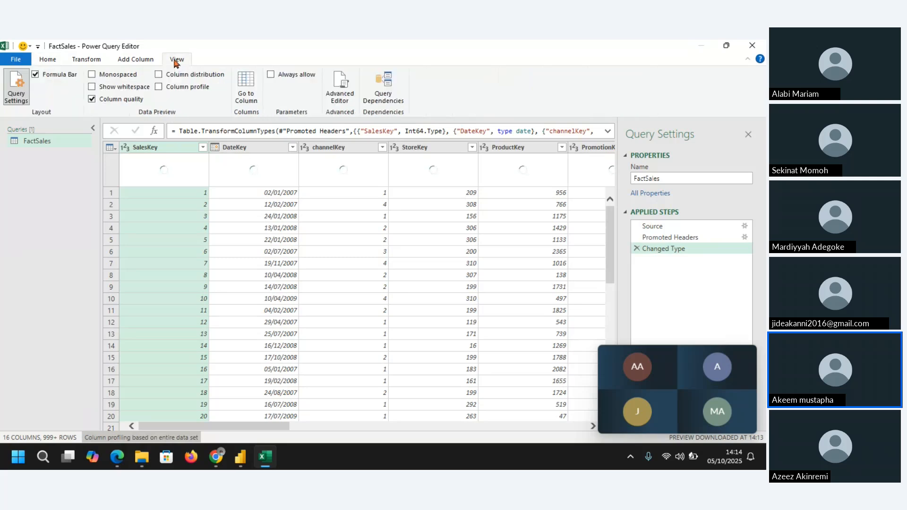
click(159, 87)
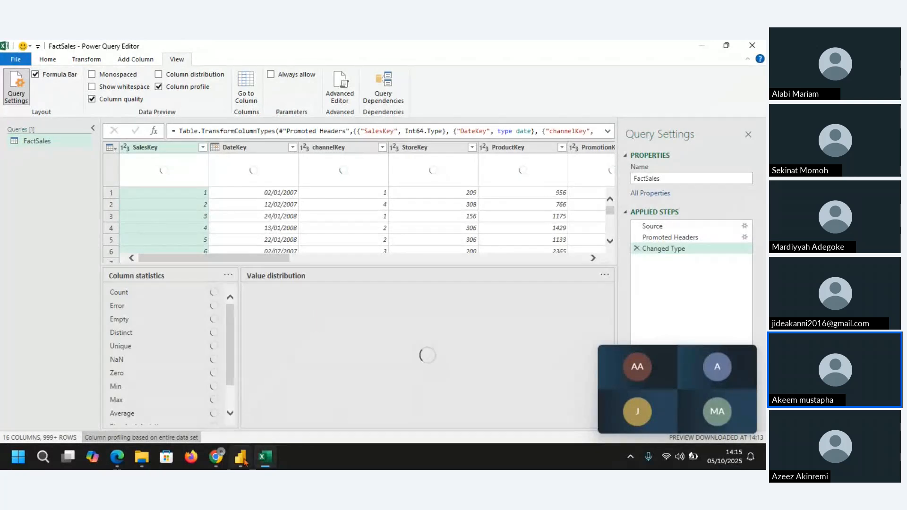
Step: Create a blank report in Power BI Desktop and return to the FactSales query in Power Query to check its profiling
mouse_move(242, 461)
click(250, 403)
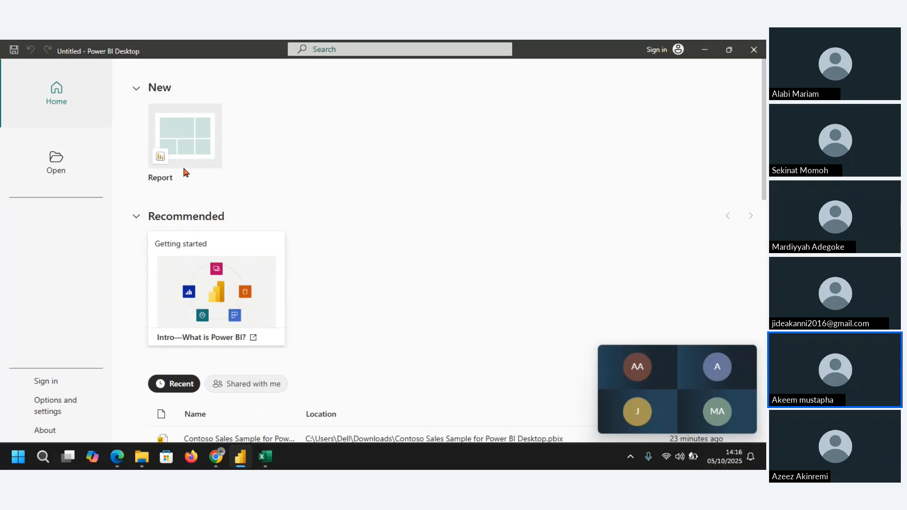
click(190, 134)
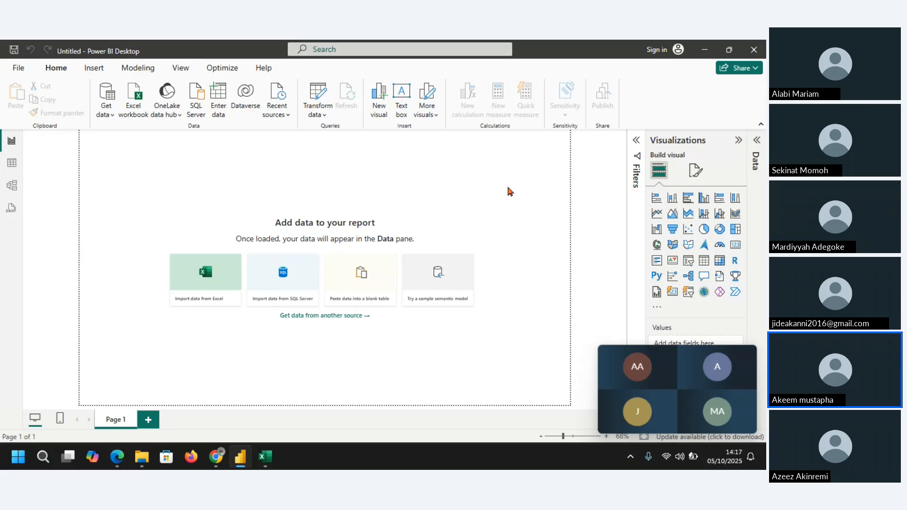
mouse_move(265, 457)
click(263, 421)
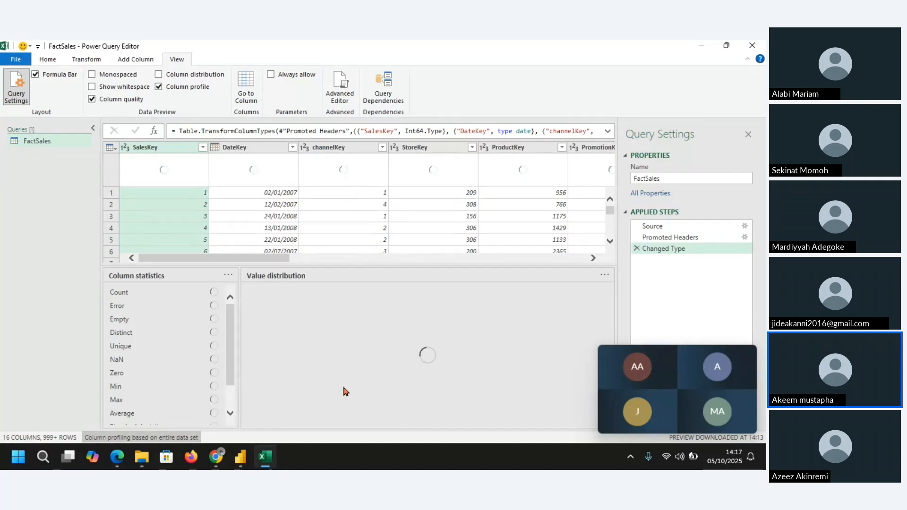
Step: Delete the zipped Contoso Sales Sample sample datasets and Contoso Sales Sample for Power BI Desktop archives from Downloads in File Explorer
mouse_move(143, 457)
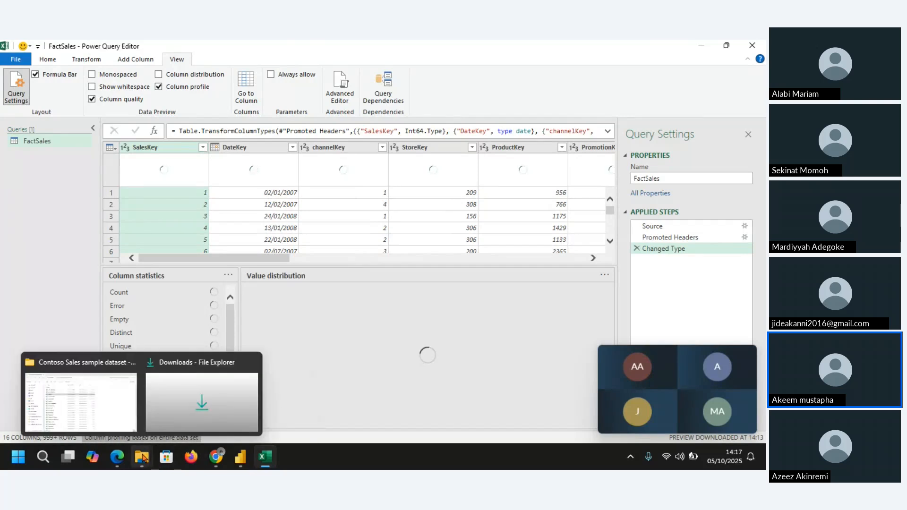
click(108, 413)
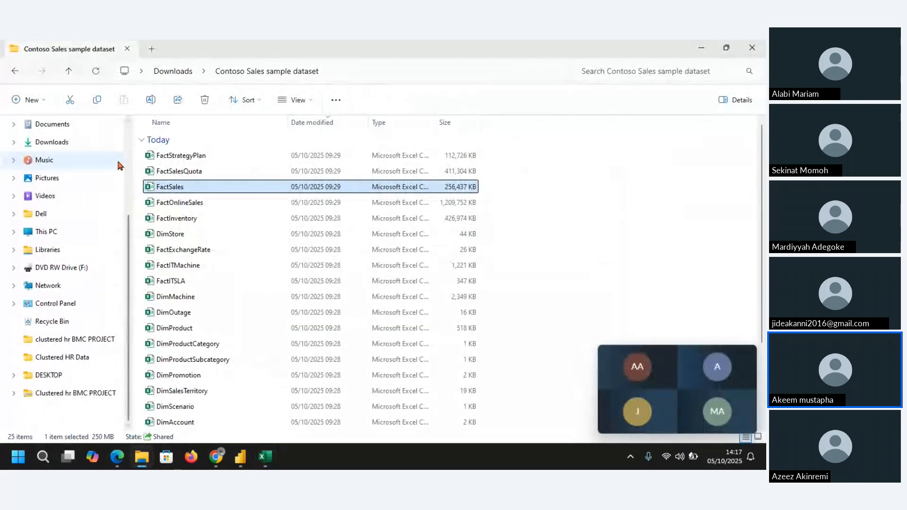
click(181, 74)
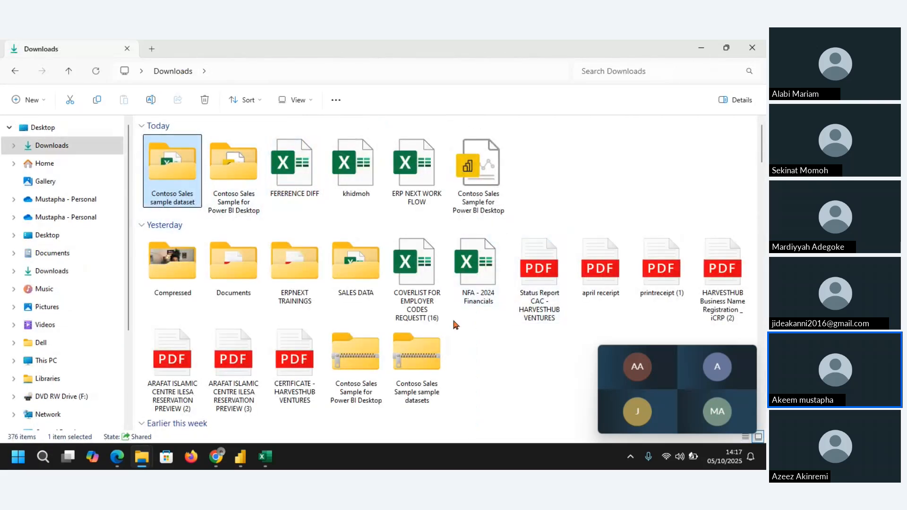
click(430, 365)
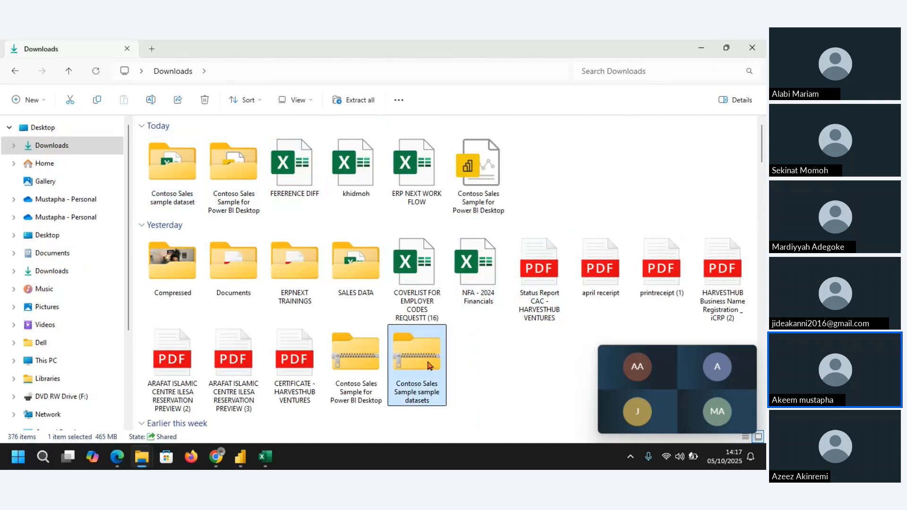
key(Delete)
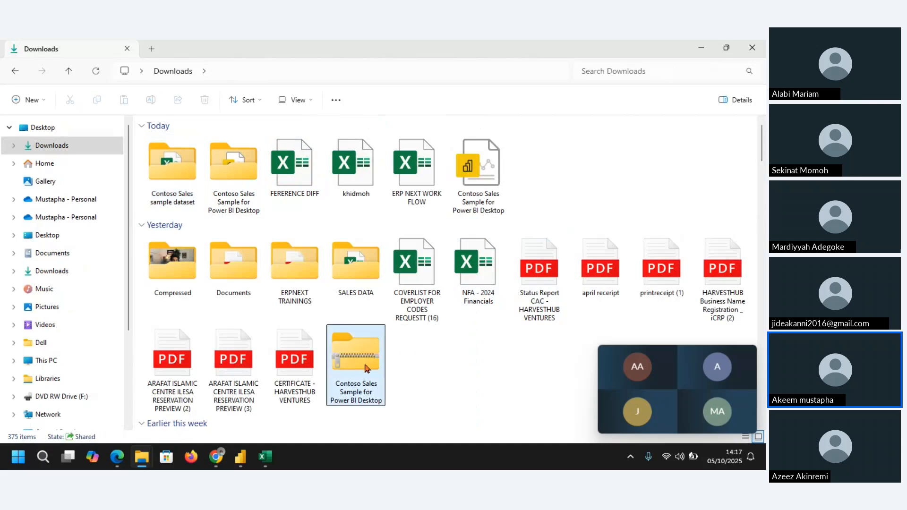
click(367, 368)
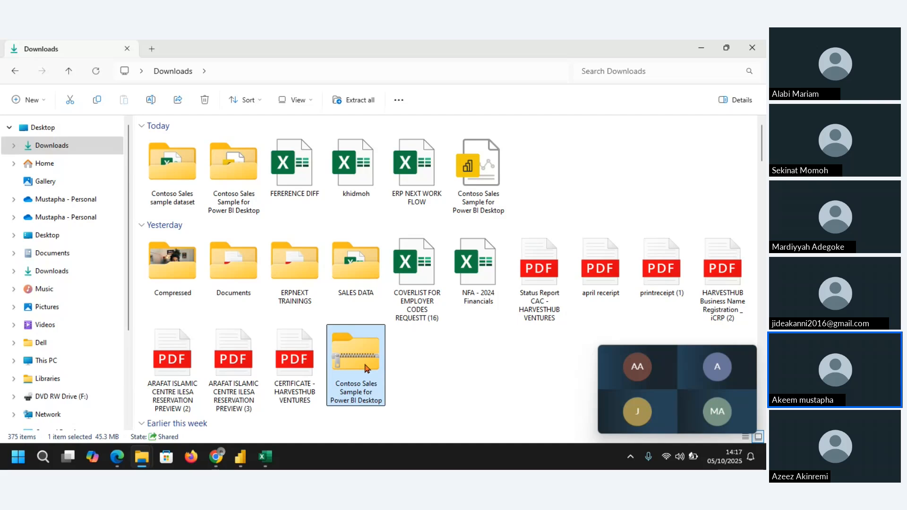
key(Delete)
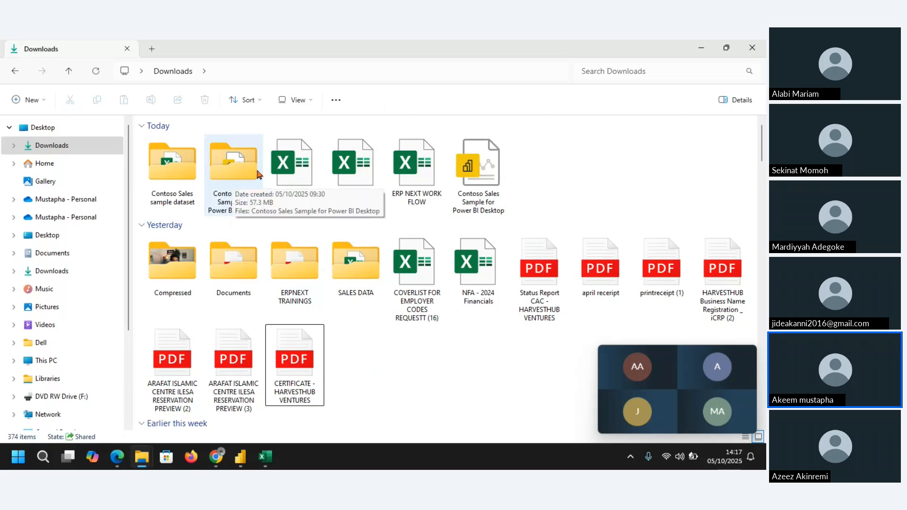
Step: Delete the Contoso Sales Sample for Power BI Desktop and Compressed folders from Downloads and minimize File Explorer
click(242, 184)
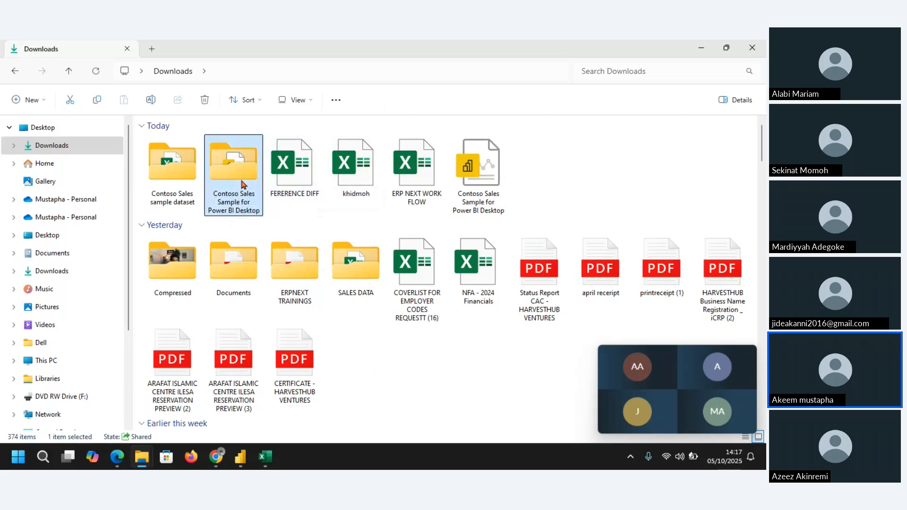
key(Delete)
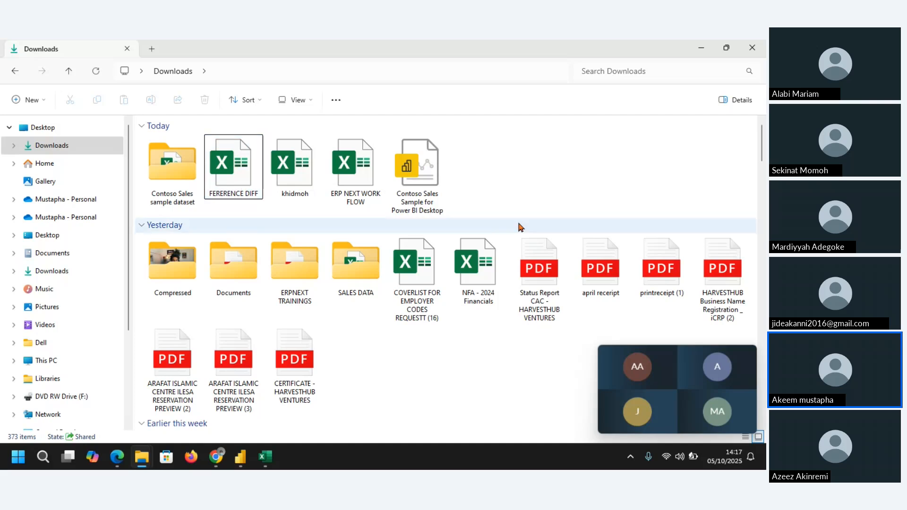
click(174, 270)
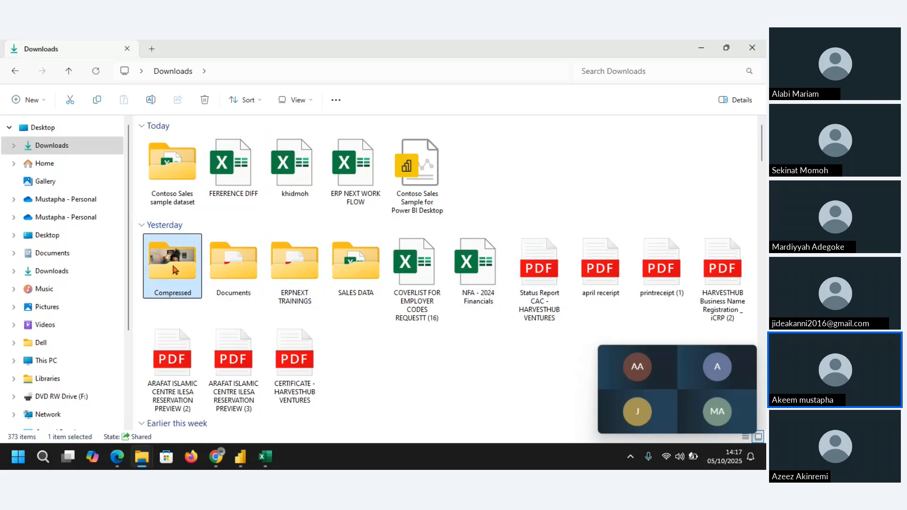
key(Delete)
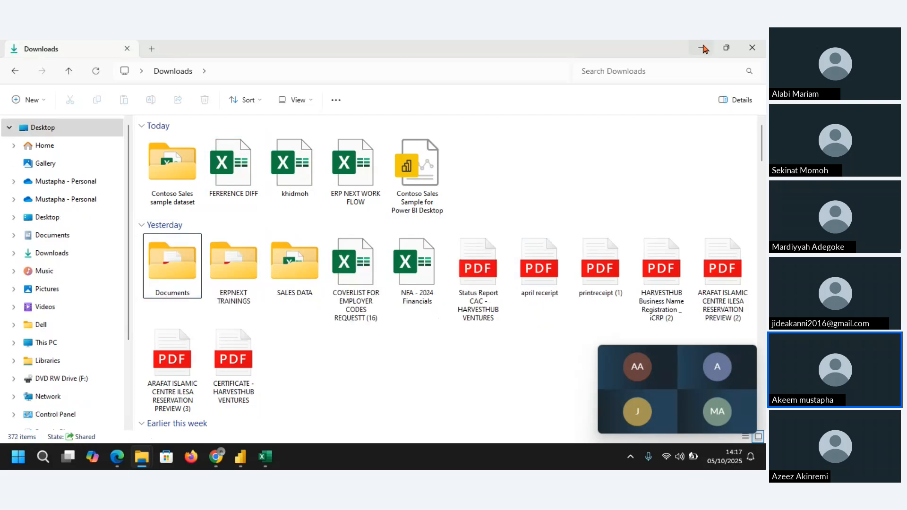
click(703, 49)
Step: Switch to Power BI Desktop and review the Home, Insert, Modeling, View, Optimize and Help command sets
mouse_move(239, 467)
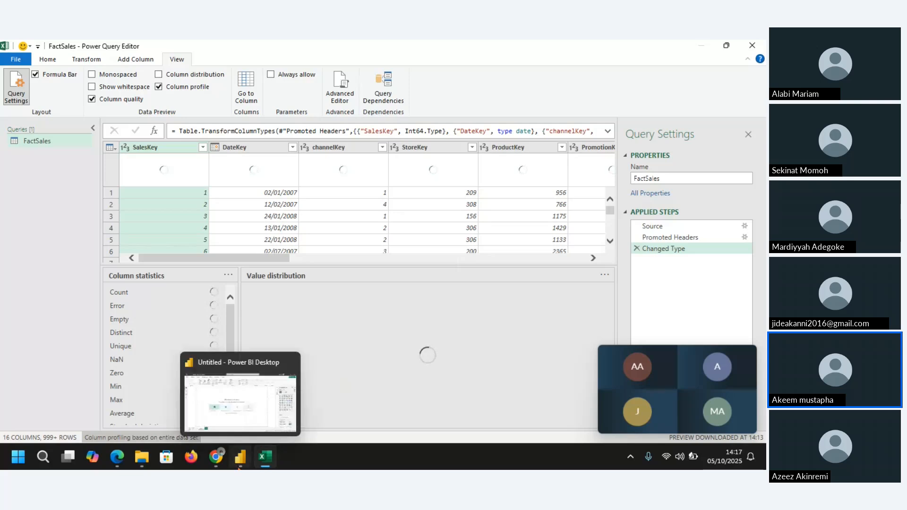
click(250, 392)
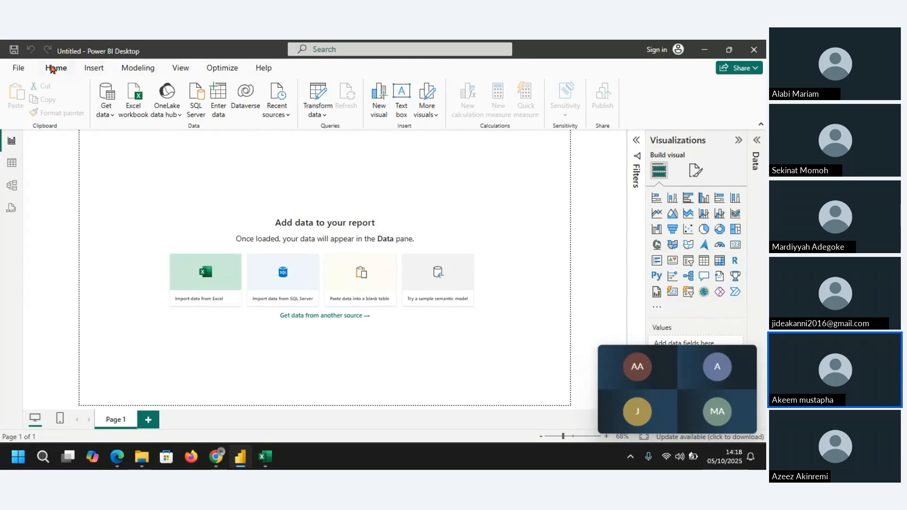
click(94, 71)
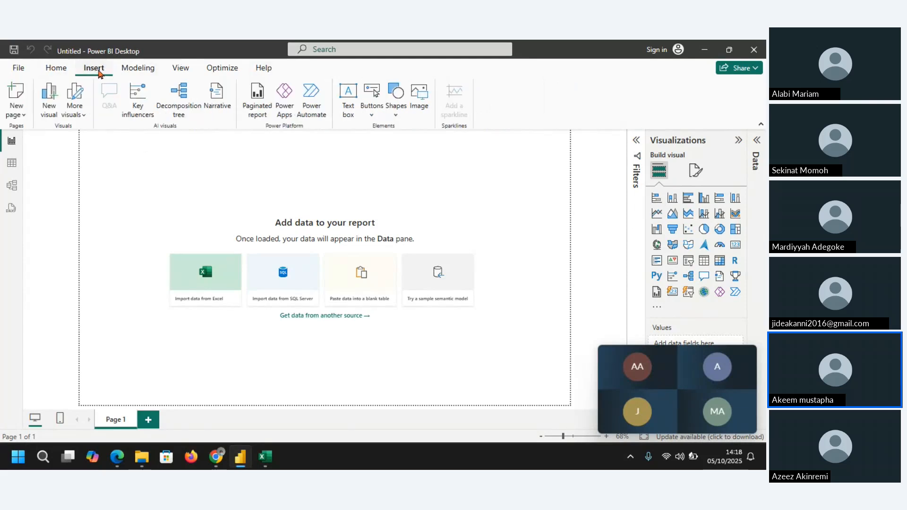
click(139, 70)
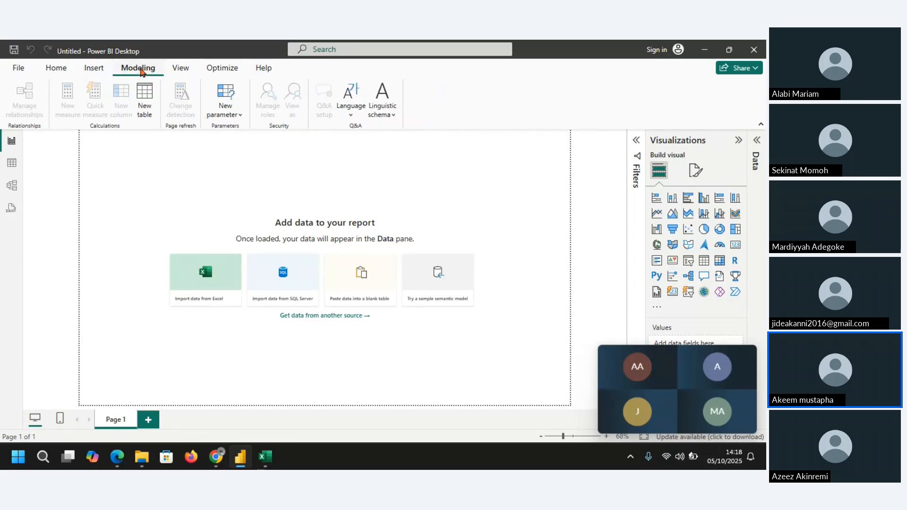
click(182, 68)
click(231, 71)
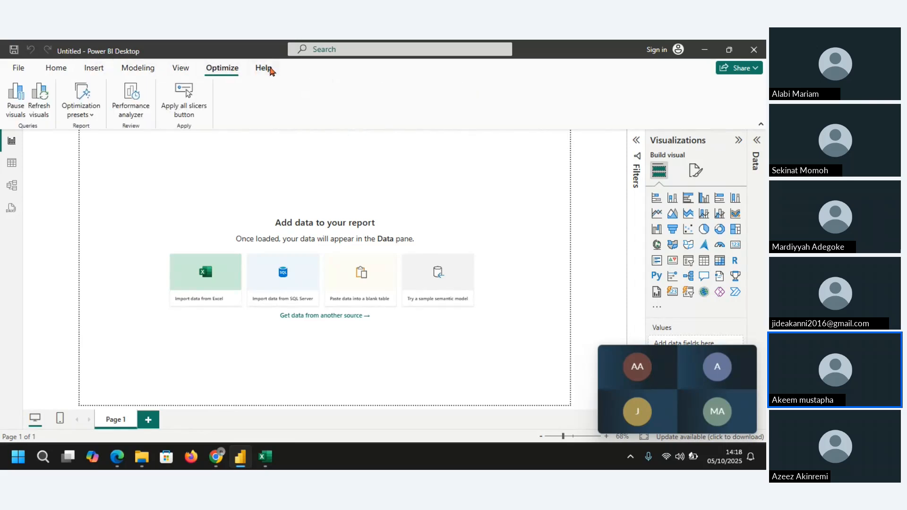
click(265, 69)
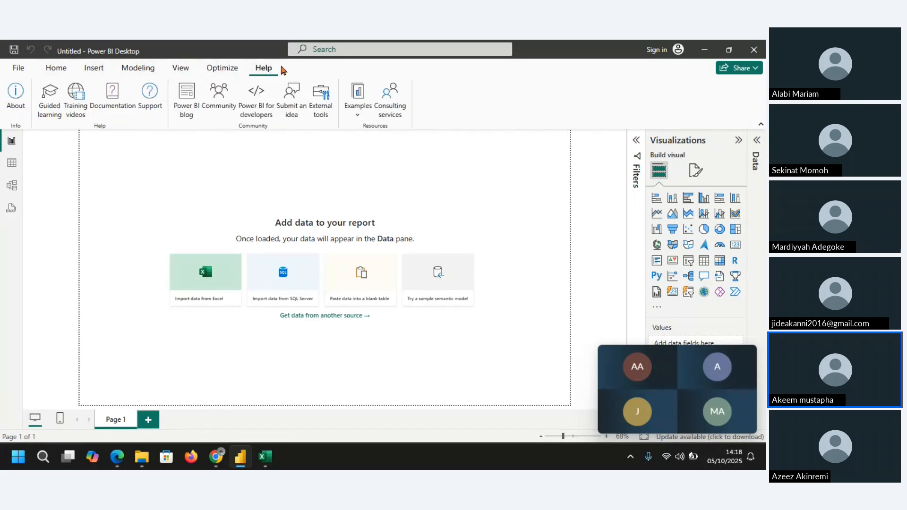
click(53, 70)
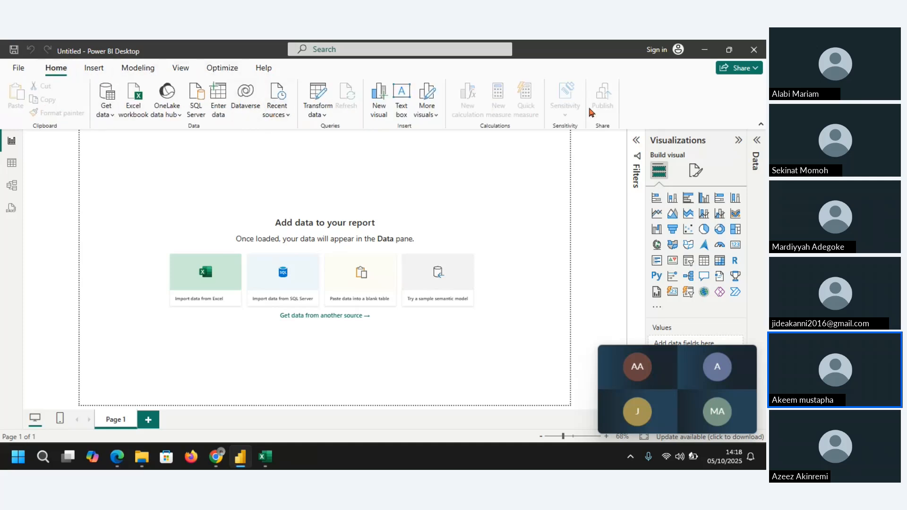
click(94, 70)
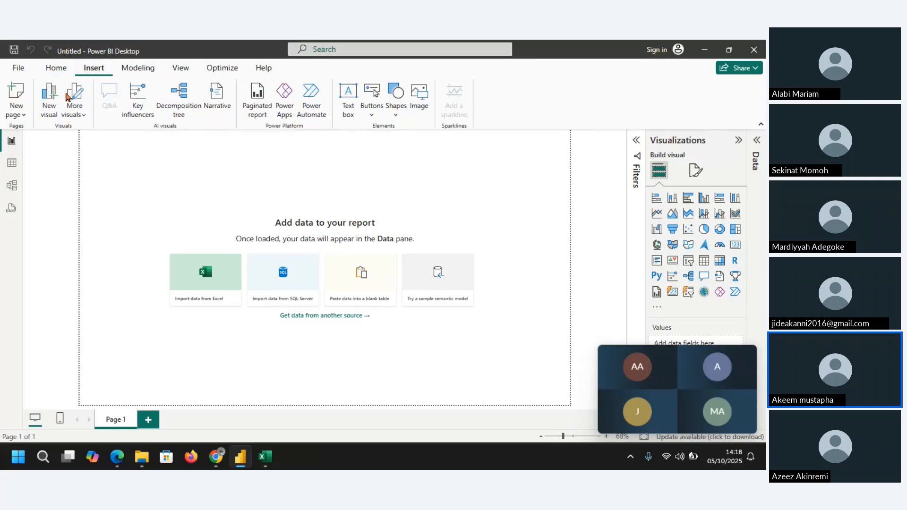
click(133, 70)
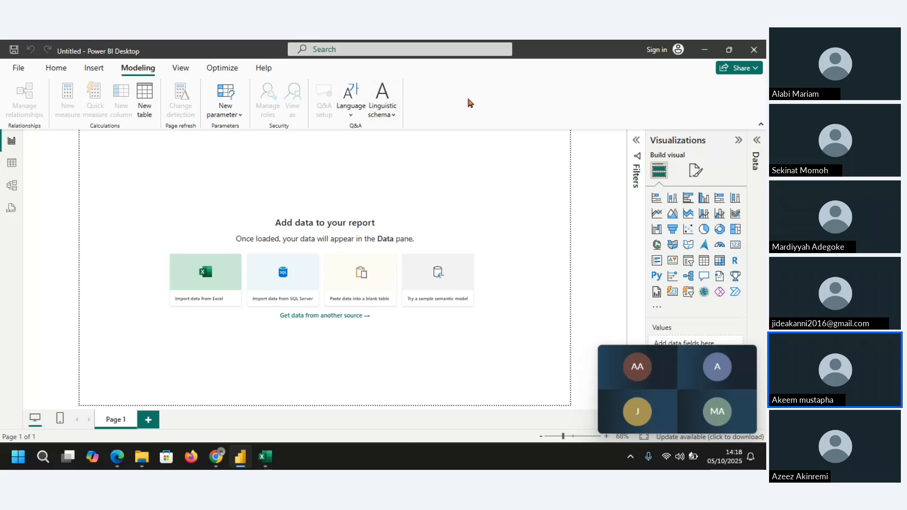
click(186, 70)
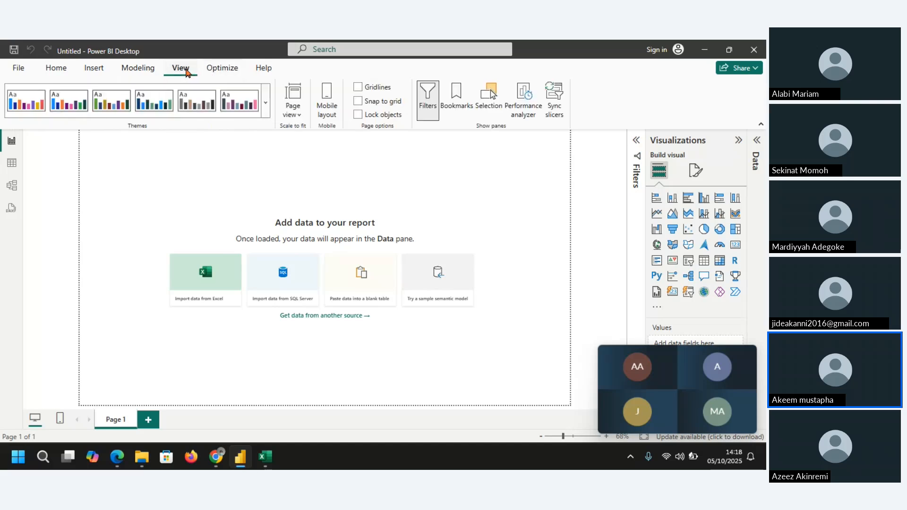
click(226, 71)
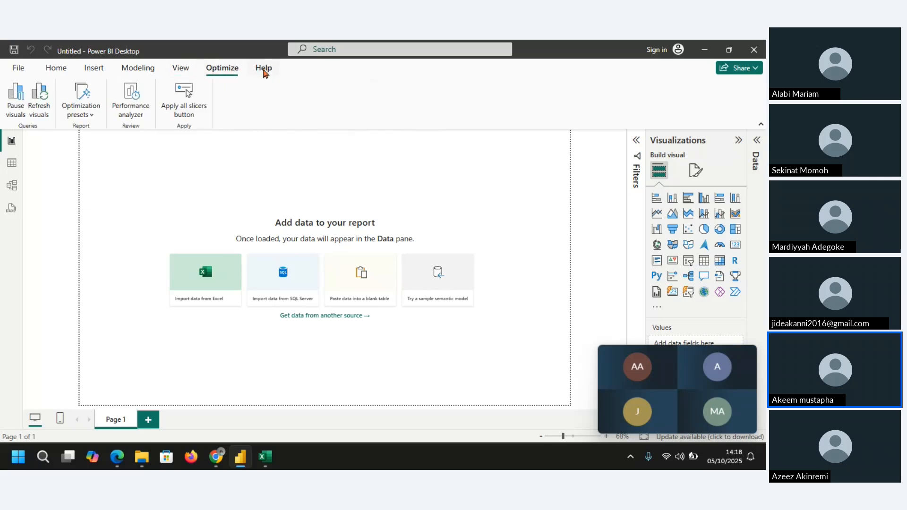
click(264, 70)
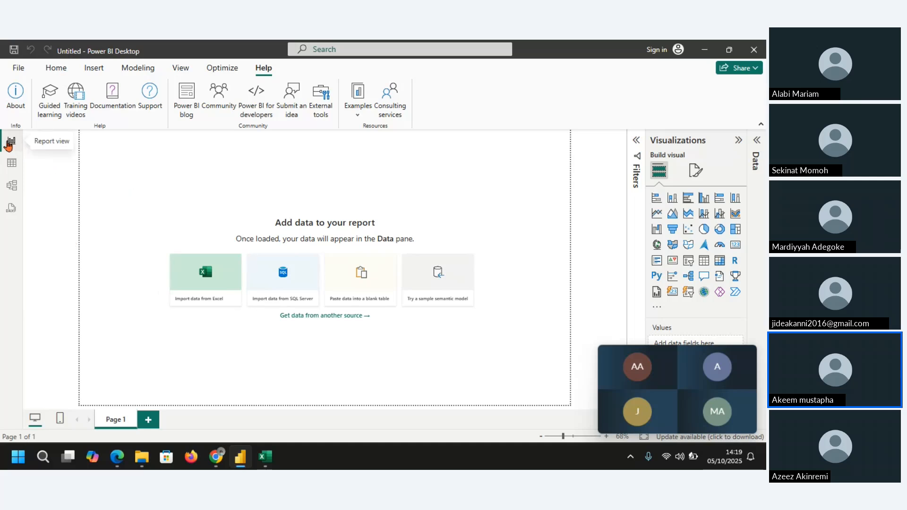
Step: Look through the blank report's Table, Model and DAX query views and return to Report view
click(13, 165)
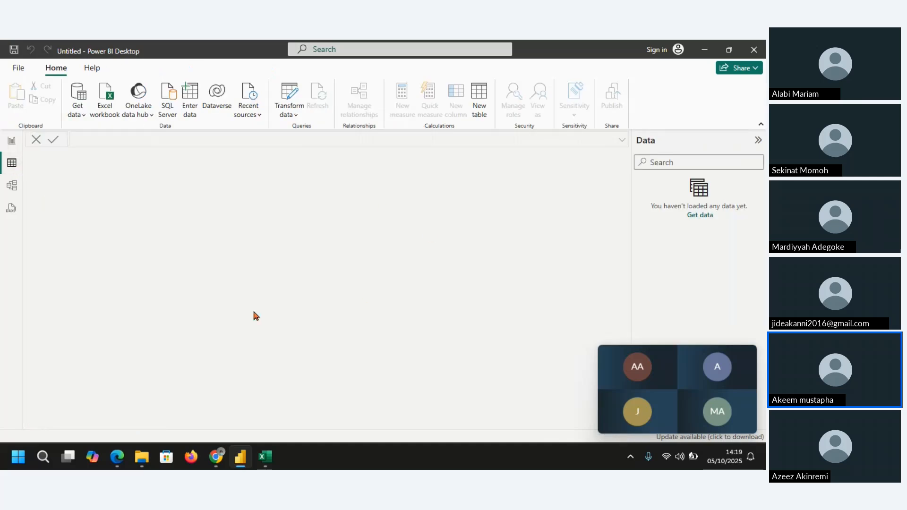
click(12, 191)
click(12, 211)
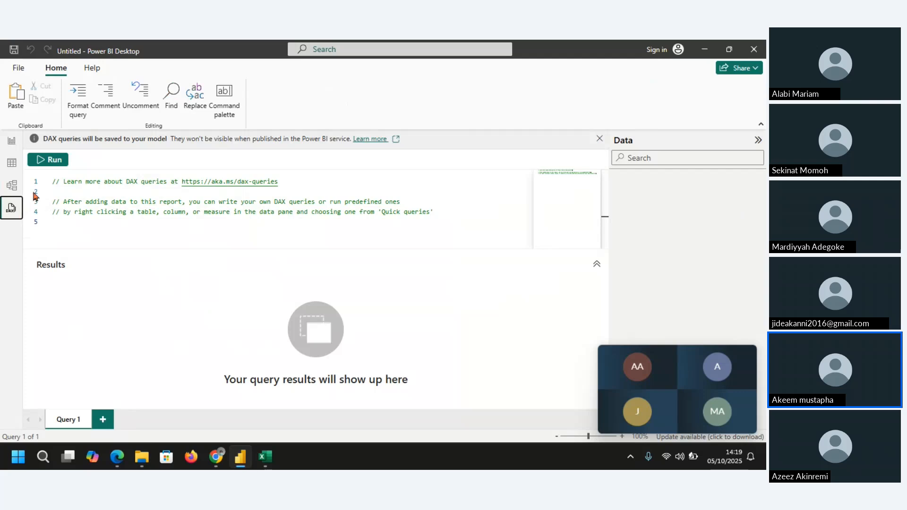
click(11, 140)
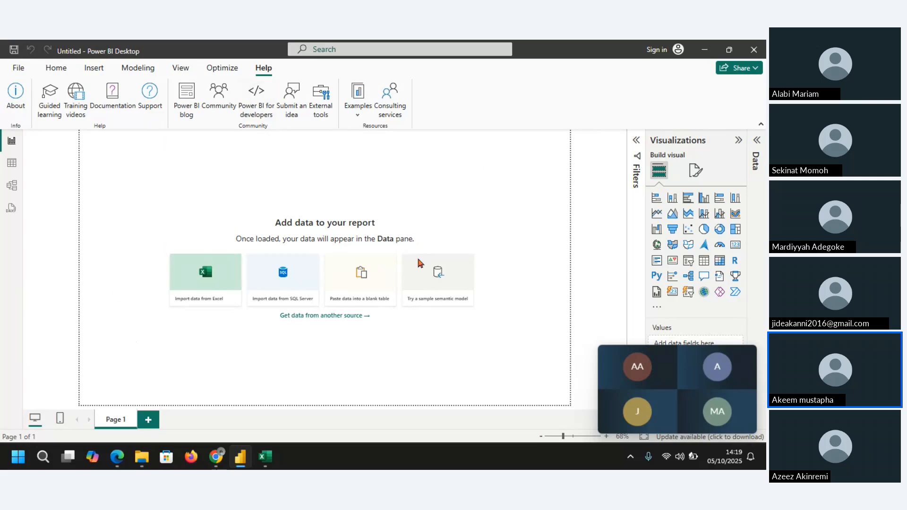
Step: Expand the Filters and Data areas beside the report canvas, and collapse Filters again
click(635, 142)
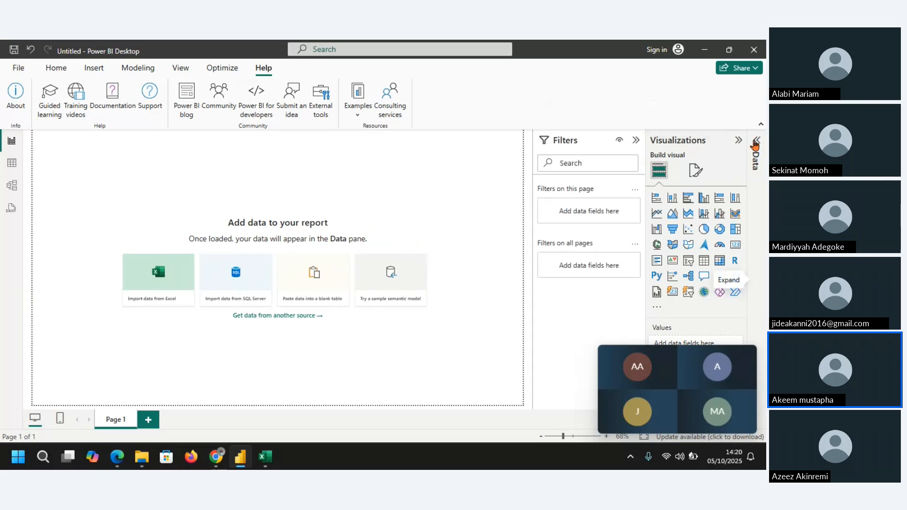
click(757, 140)
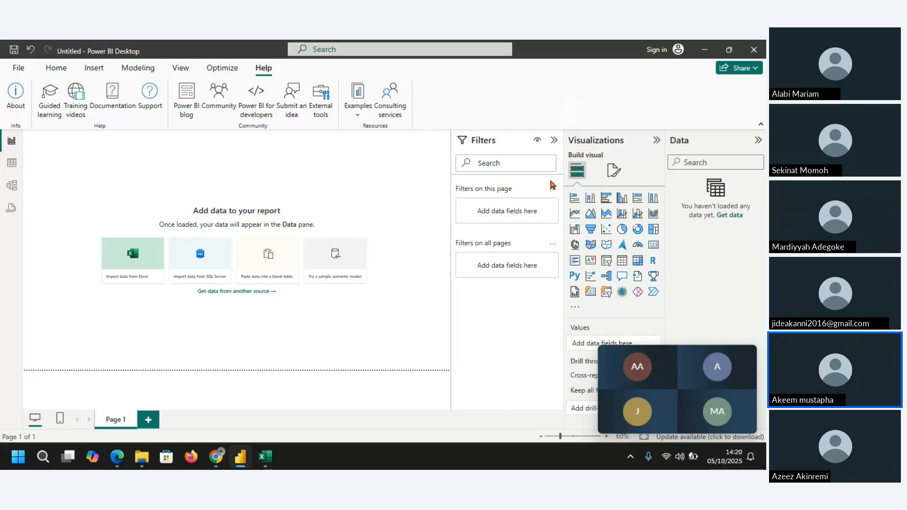
click(555, 141)
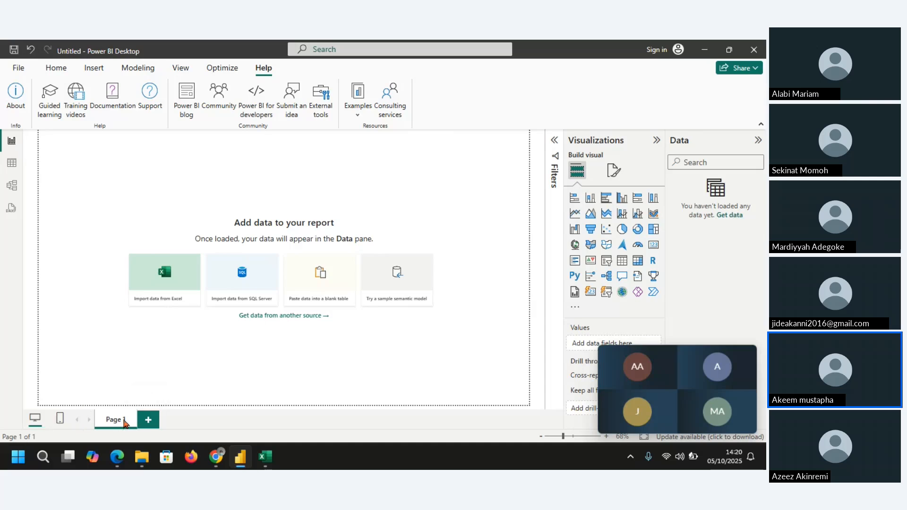
Step: Add a second page to the report and bring up the page options for Page 1
click(148, 420)
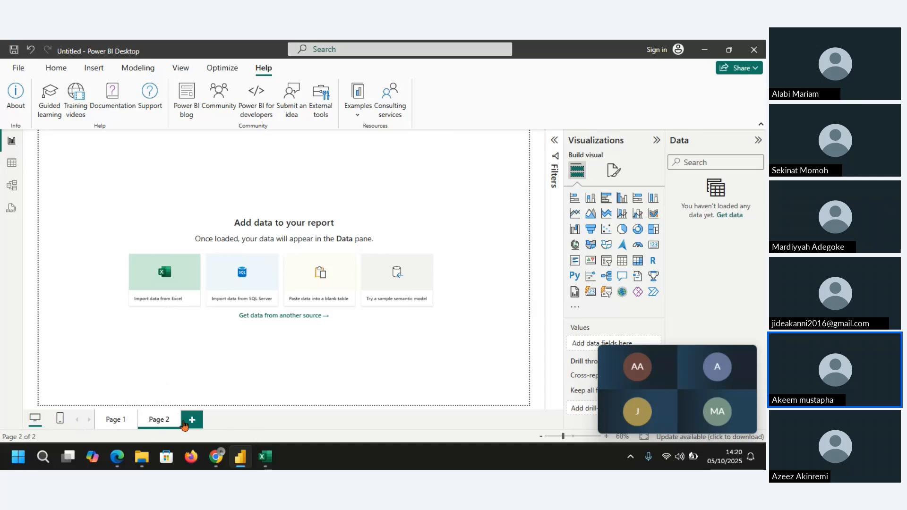
click(117, 422)
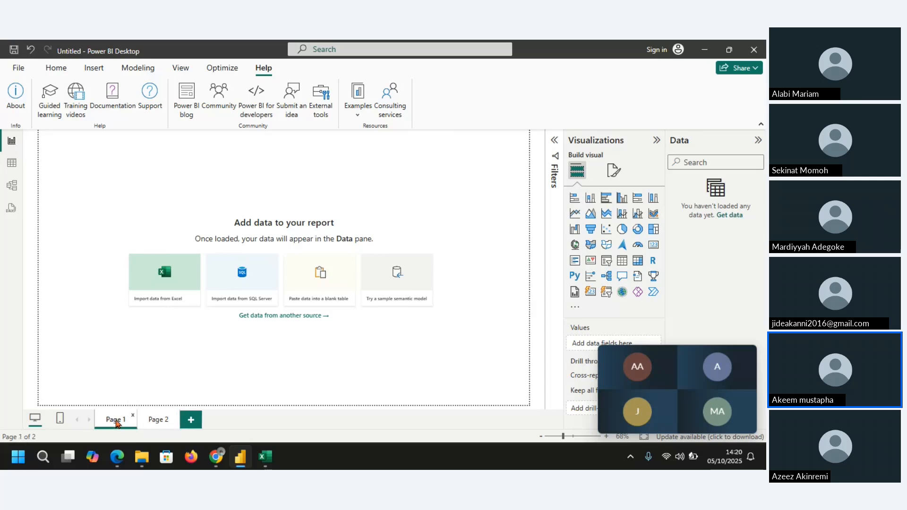
right_click(116, 422)
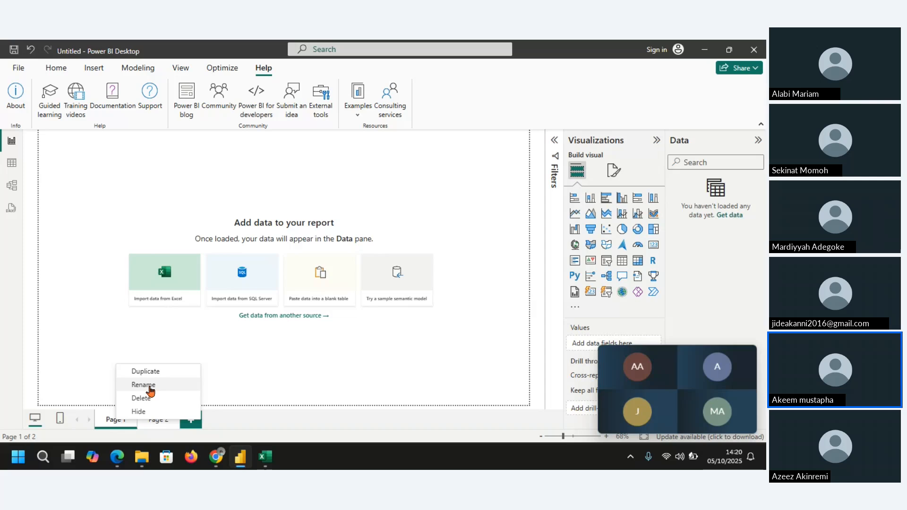
Step: Preview the mobile layout of Page 1 and return to the desktop layout
click(59, 421)
click(59, 420)
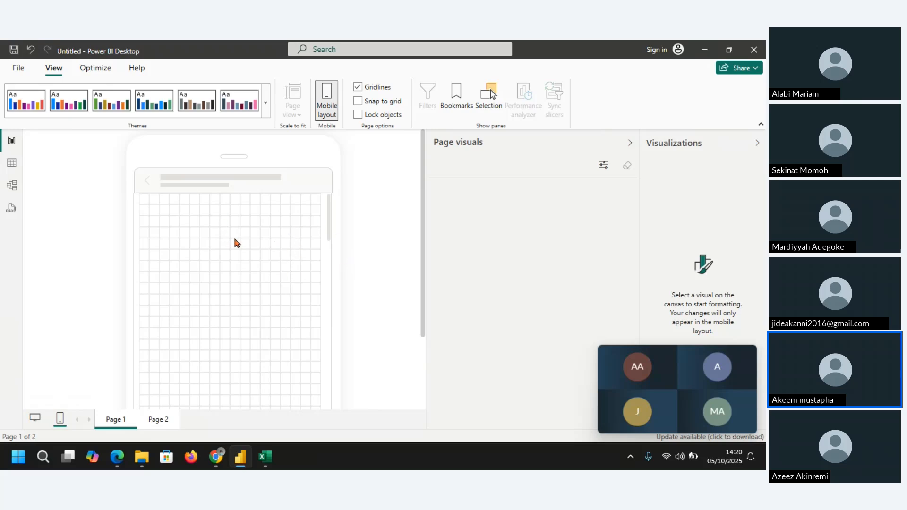
click(34, 419)
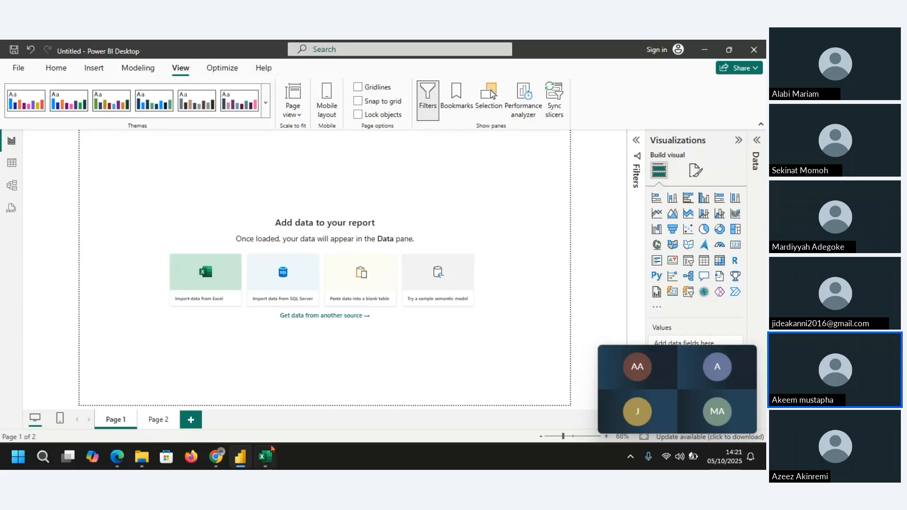
Step: Switch to Excel, close its Power Query Editor discarding the changes, and close the Book2 workbook without saving
mouse_move(265, 456)
click(265, 402)
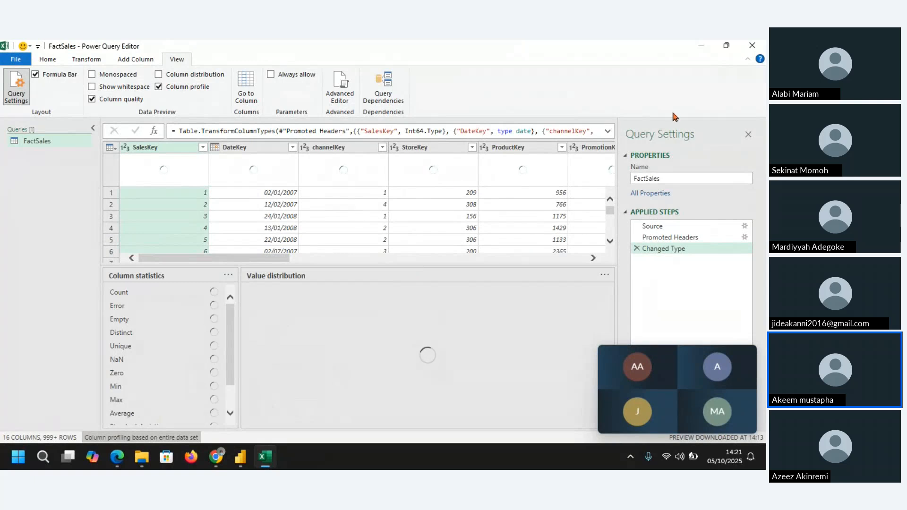
click(752, 47)
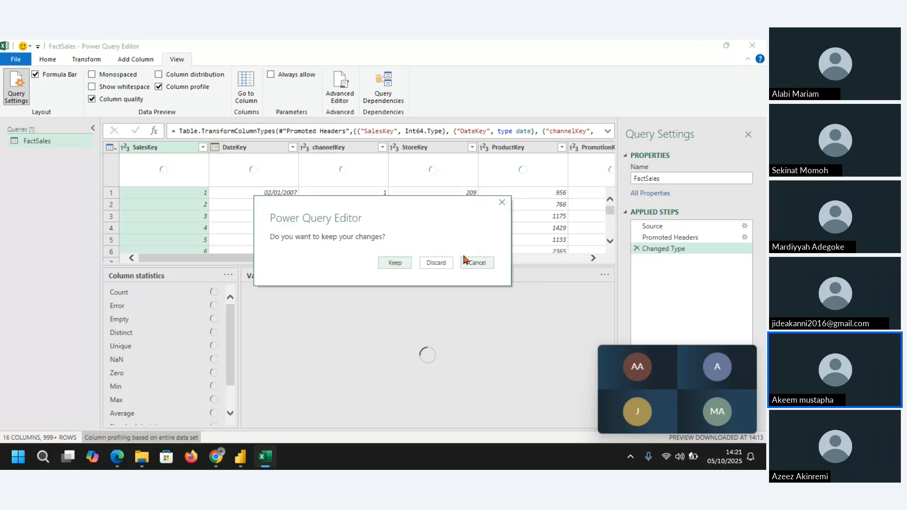
click(433, 264)
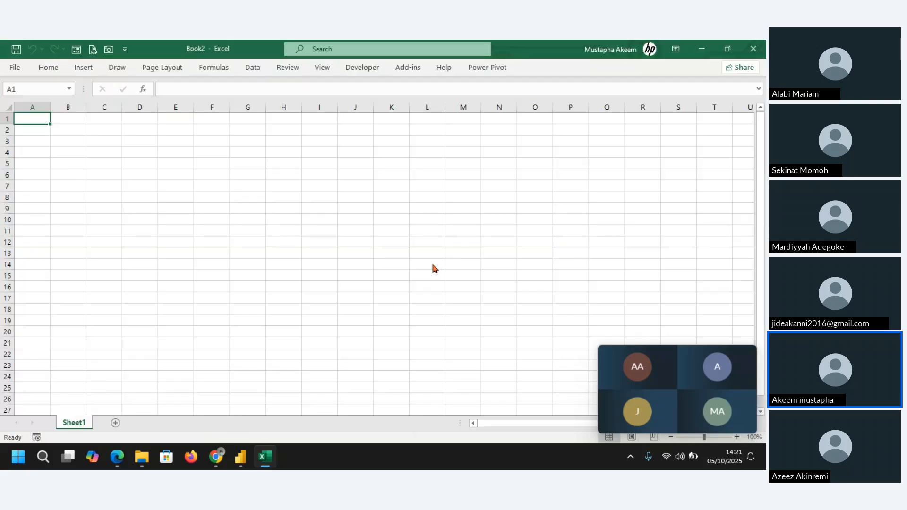
click(752, 49)
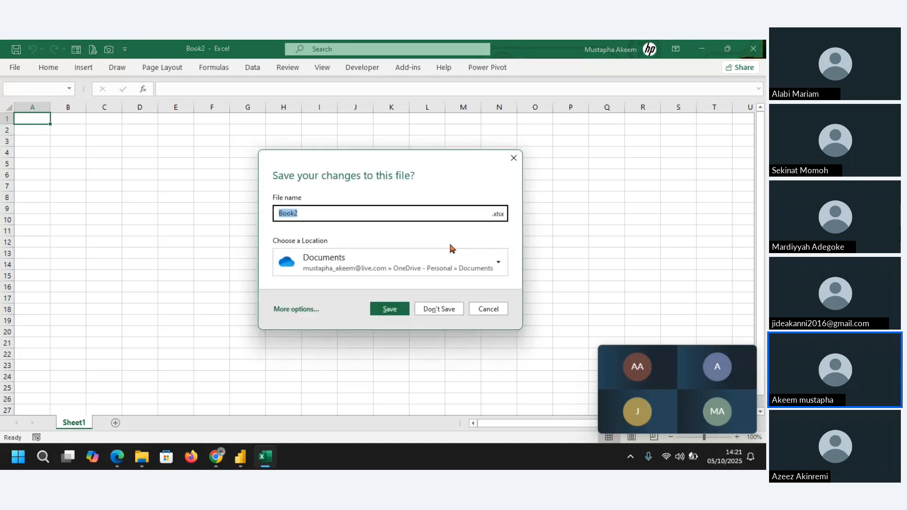
click(439, 309)
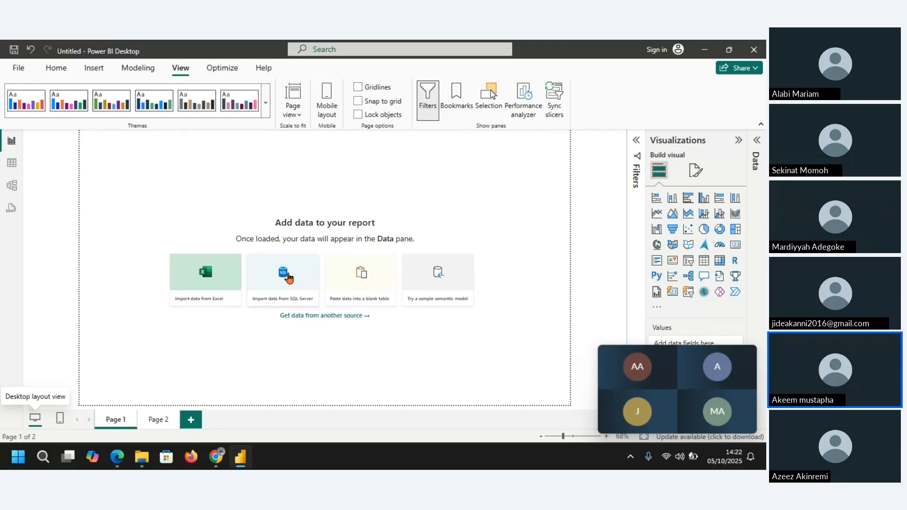
Step: Look over the file management options in Power BI Desktop and return to the Home commands of the report
click(19, 70)
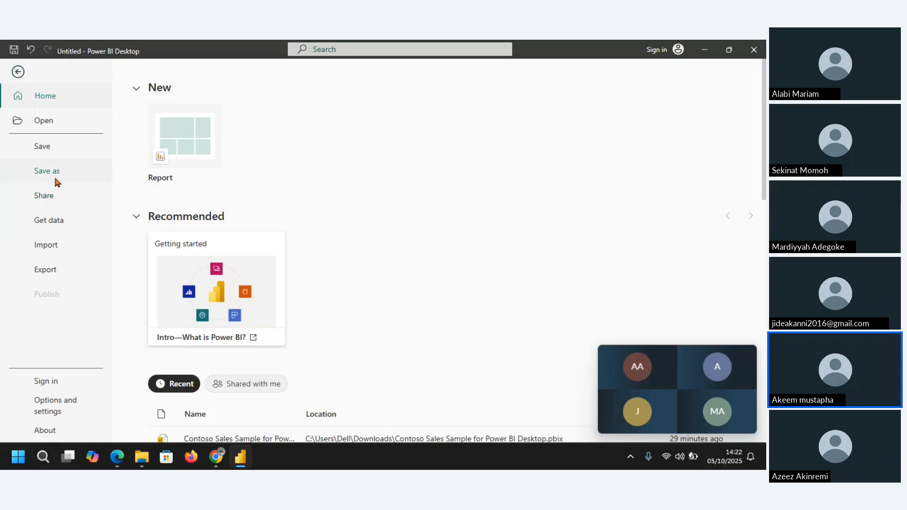
click(17, 72)
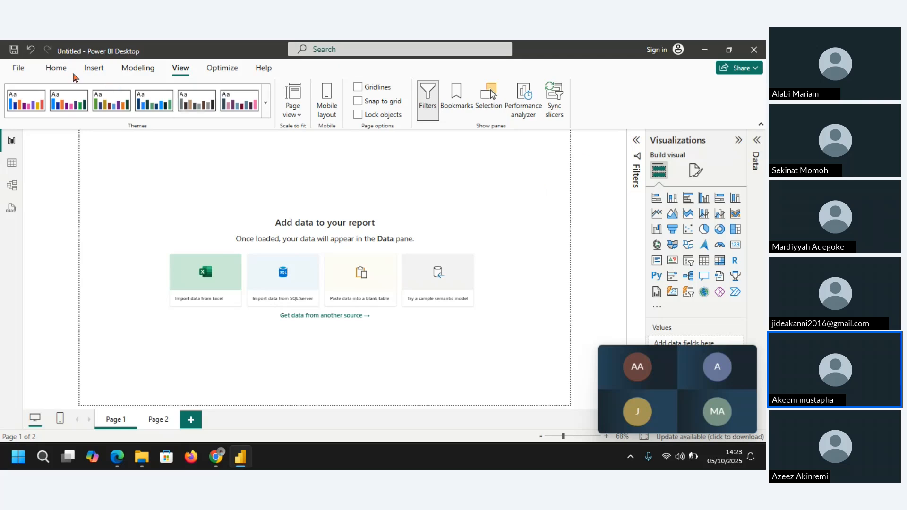
click(57, 69)
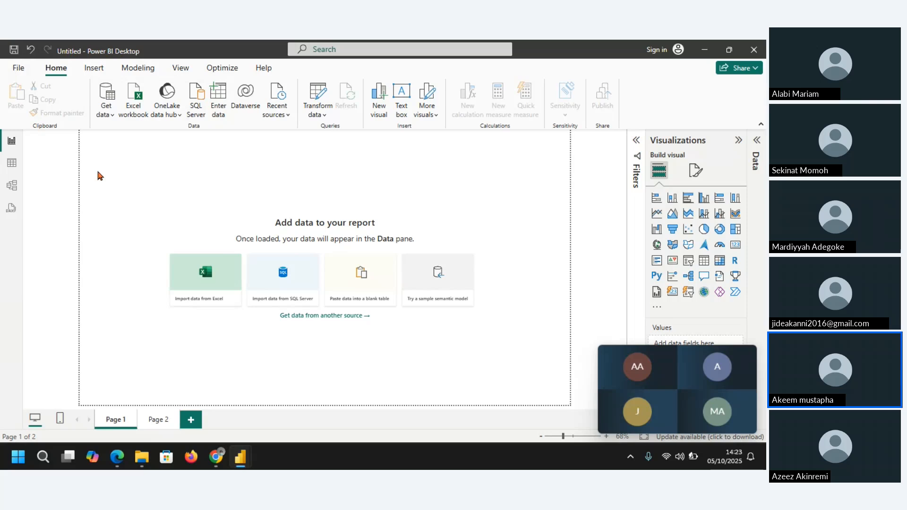
Step: Save the blank report in the Downloads folder as a Power BI file named BMC CONTOSO SALES ANALYSIS
key(ctrl+s)
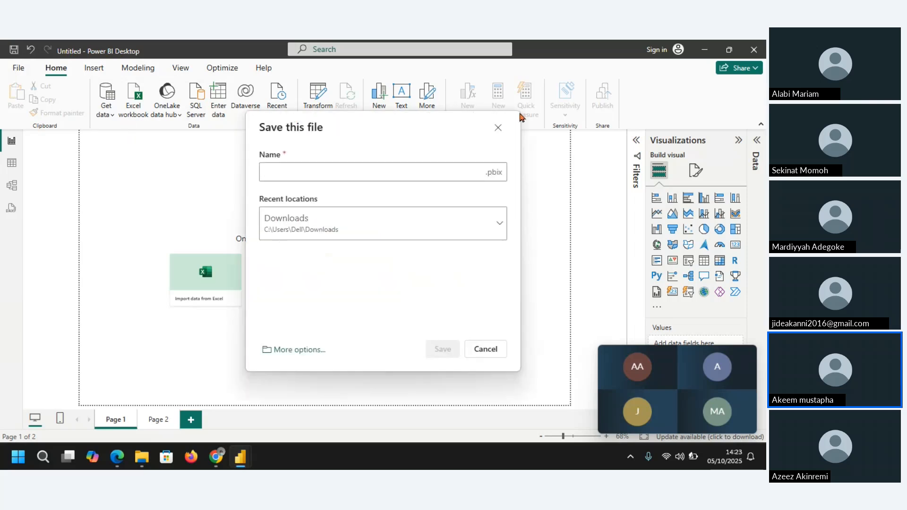
click(497, 130)
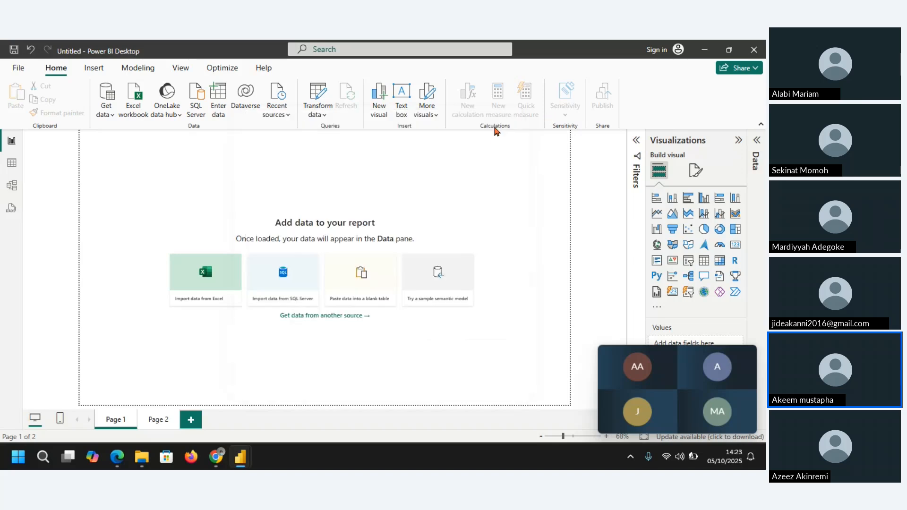
click(18, 68)
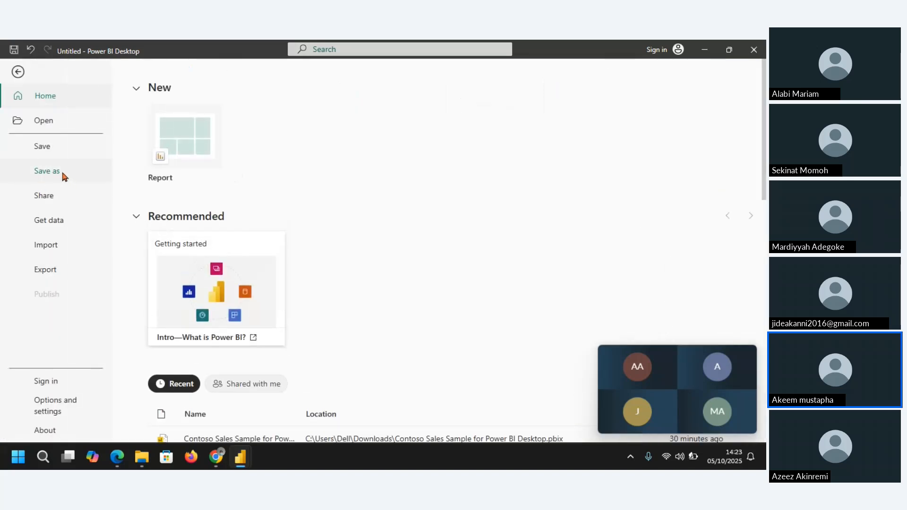
click(62, 174)
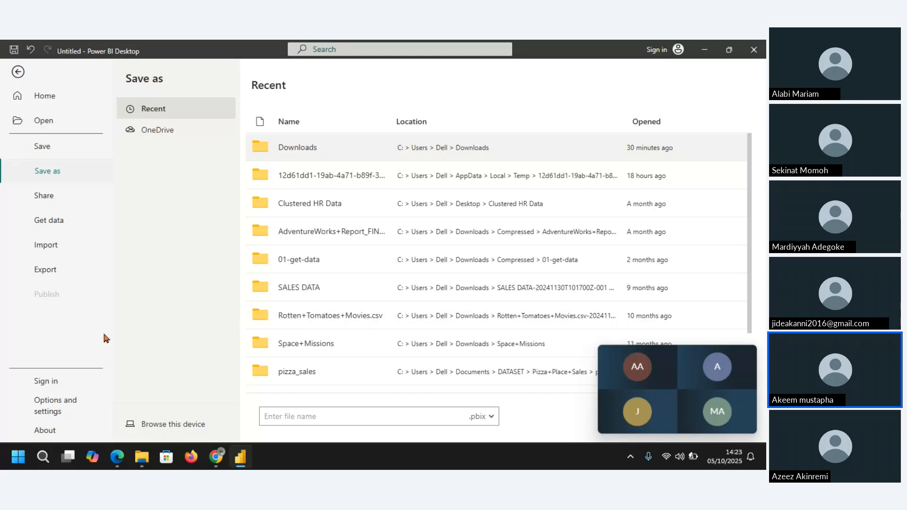
click(178, 424)
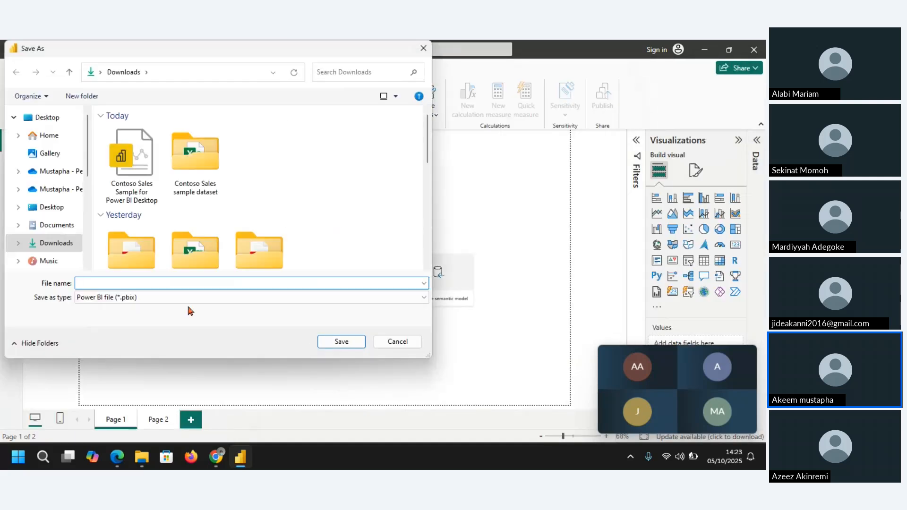
click(164, 283)
text(BM)
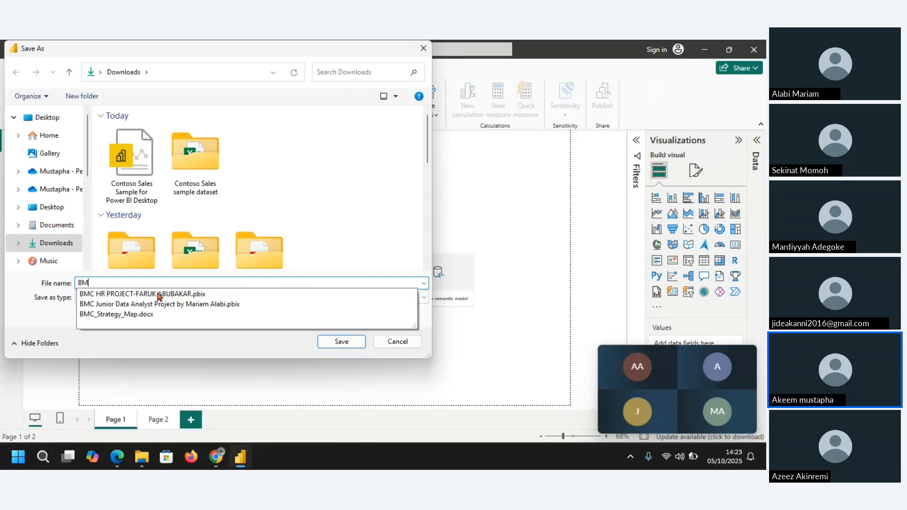
text(C CONTO)
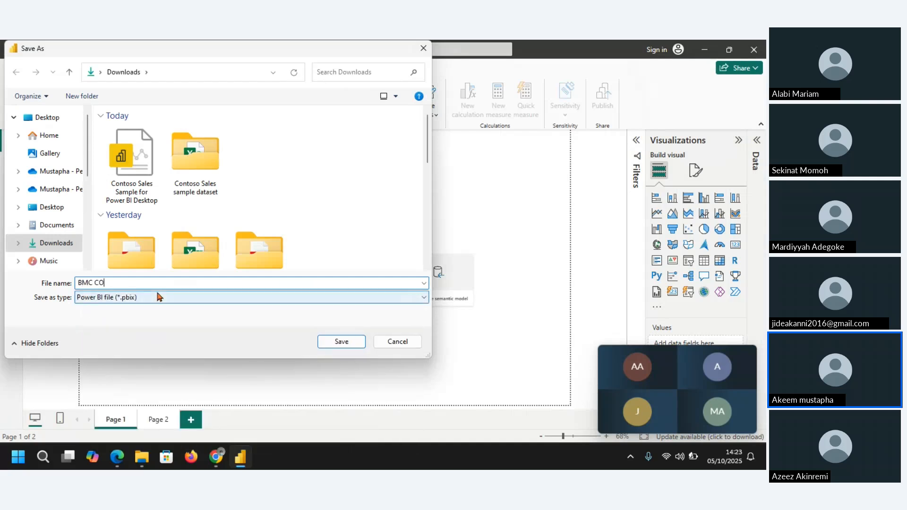
text(SALES ANALYSIS)
click(341, 342)
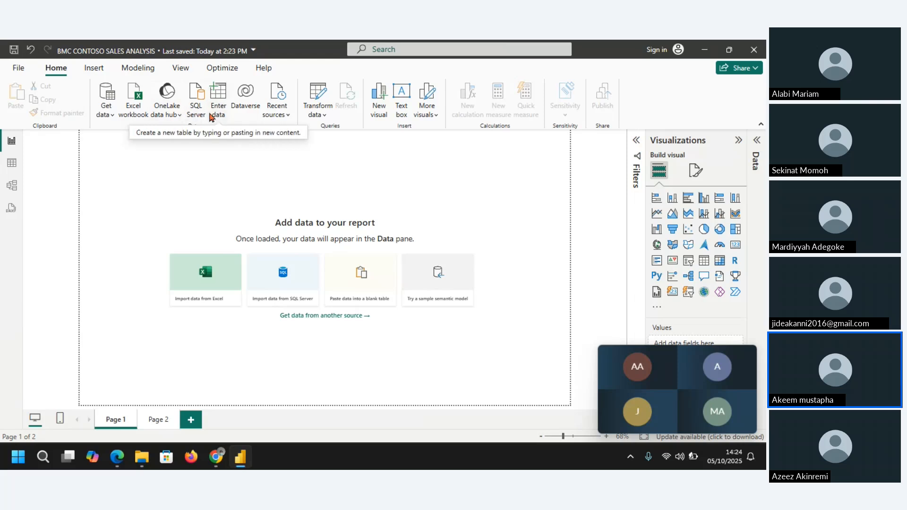
Step: Browse the complete list of data connectors and choose Text/CSV as the source type
click(114, 116)
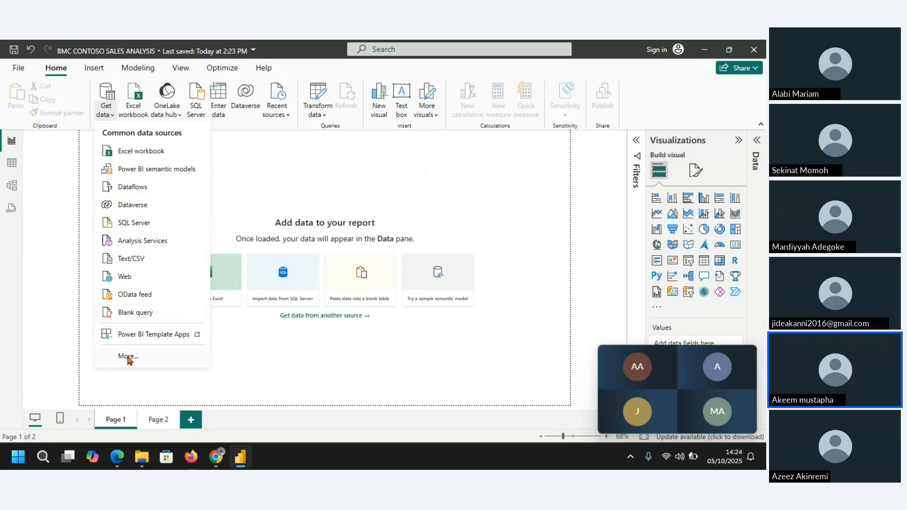
click(127, 357)
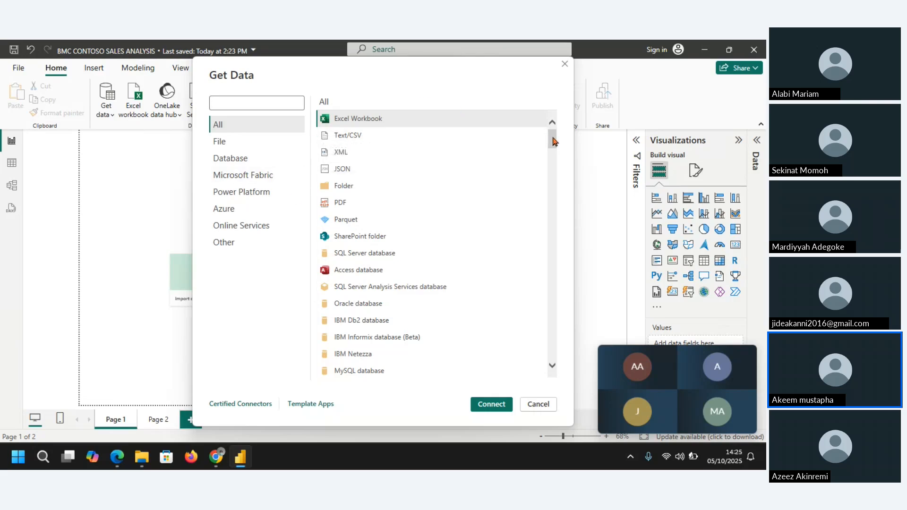
drag(552, 137, 557, 373)
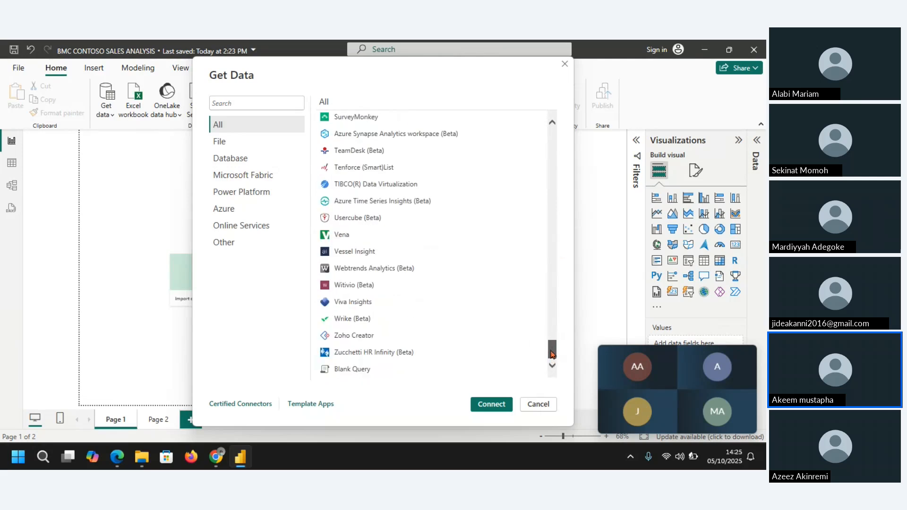
drag(552, 354, 550, 317)
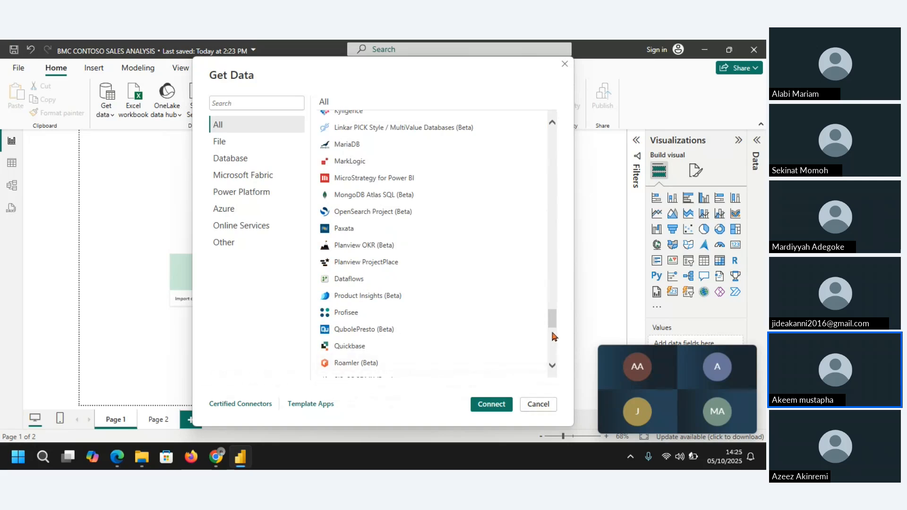
drag(553, 324, 552, 123)
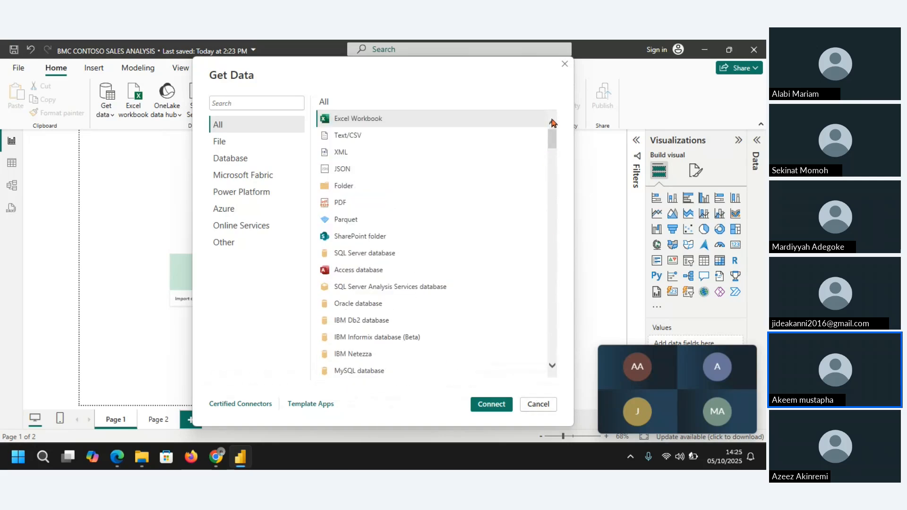
click(351, 139)
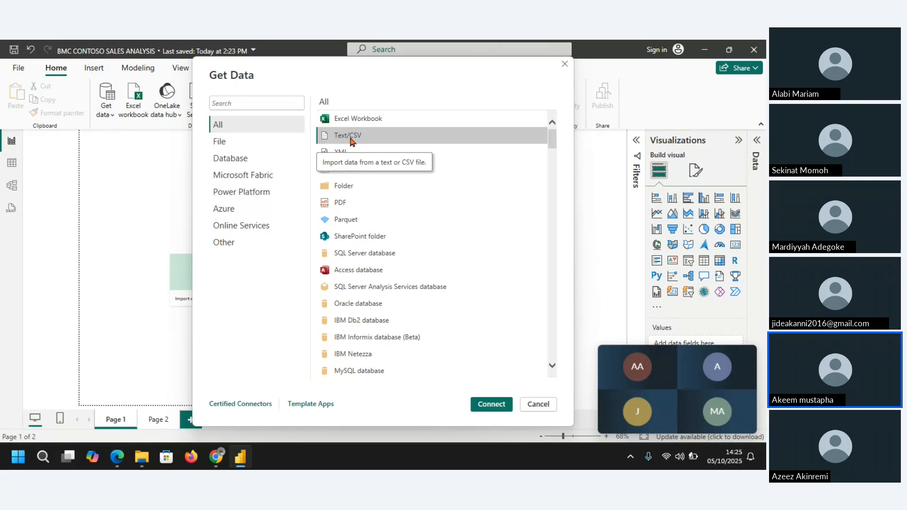
double_click(351, 136)
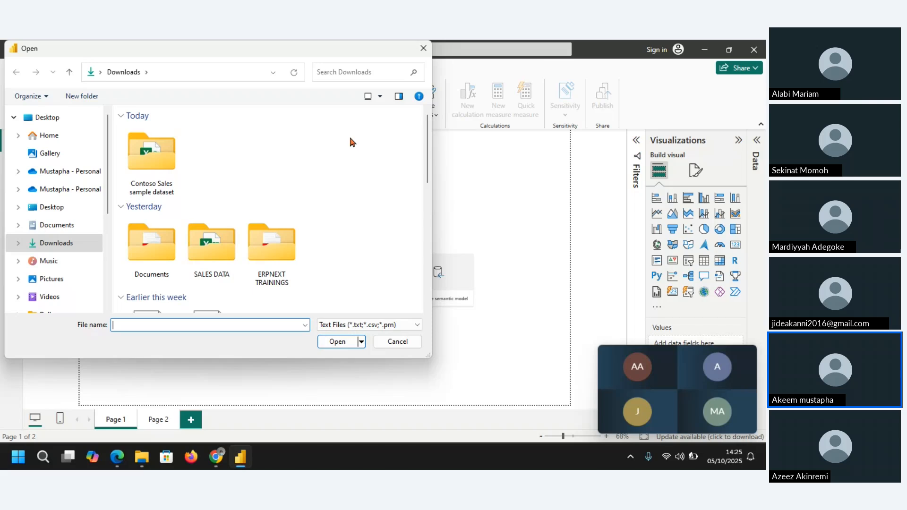
Step: Import FactSales from the Contoso Sales sample dataset folder and open it for transformation in Power Query Editor
double_click(144, 159)
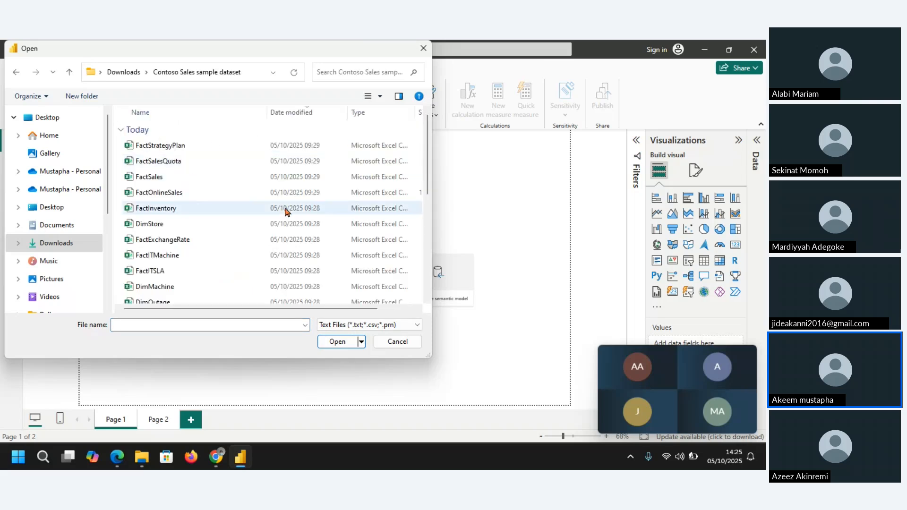
click(158, 178)
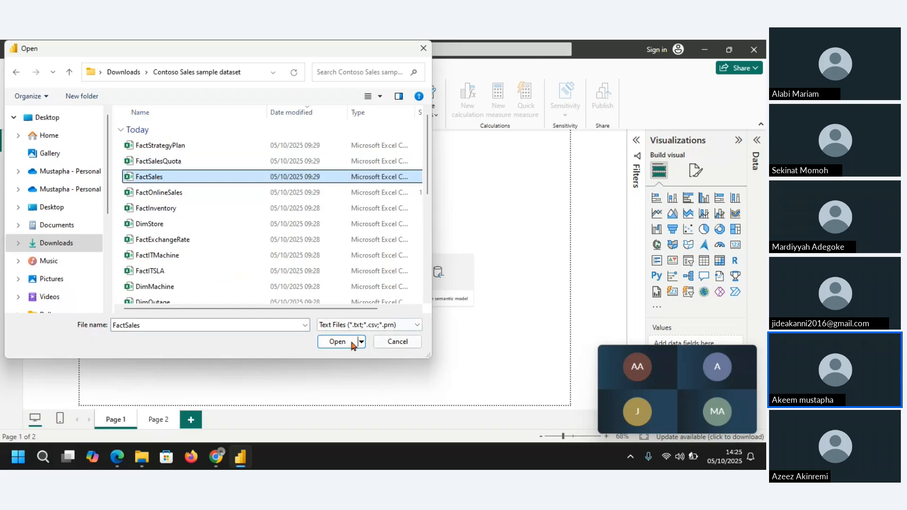
click(335, 343)
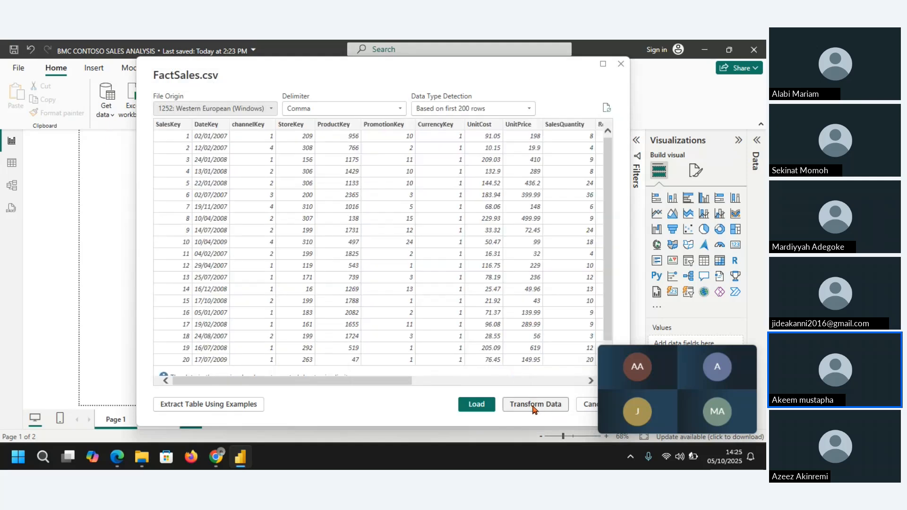
click(534, 405)
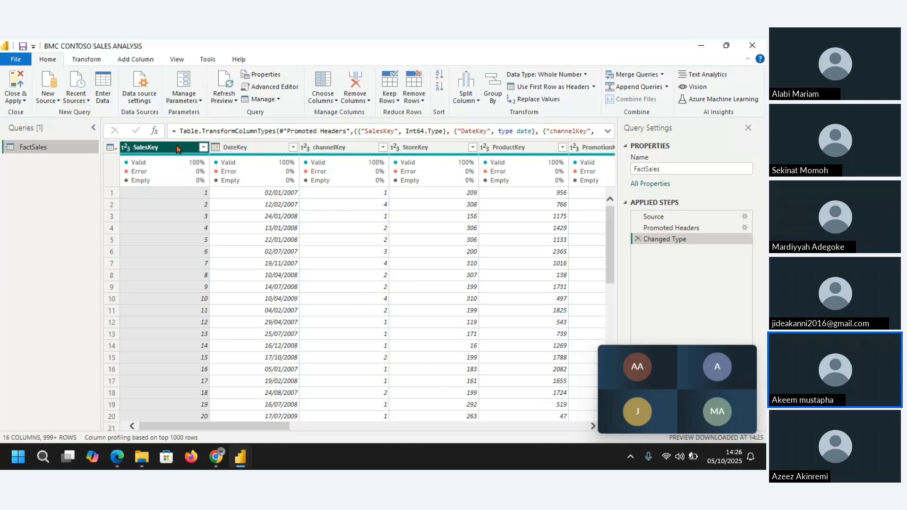
Step: Show the column profile for FactSales and base the column profiling on the entire data set
click(182, 60)
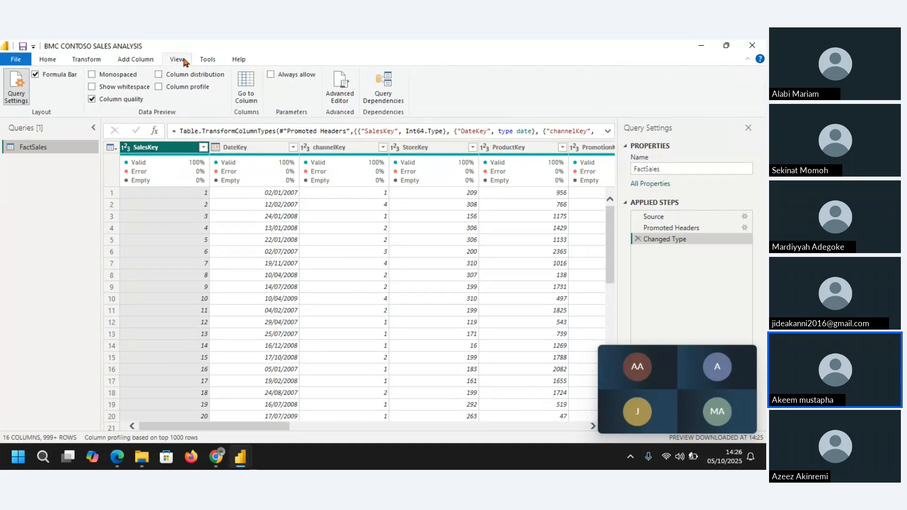
click(159, 87)
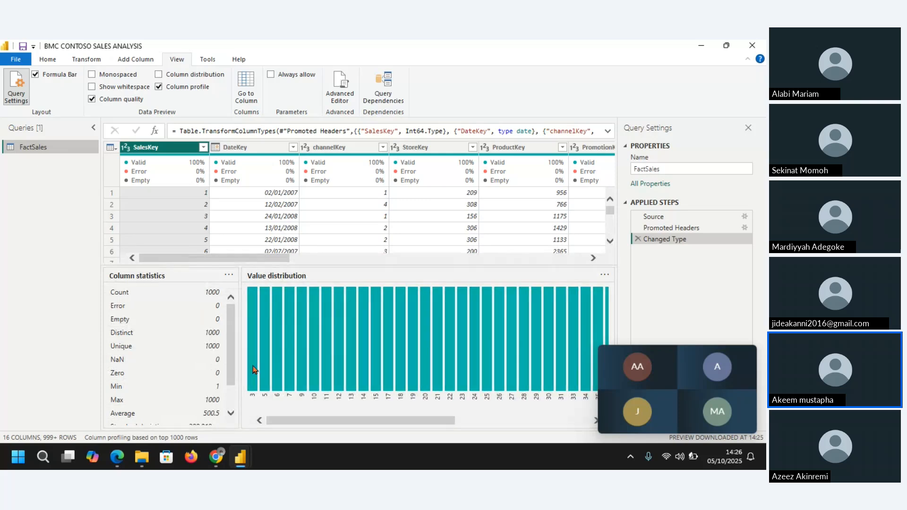
click(181, 438)
click(181, 436)
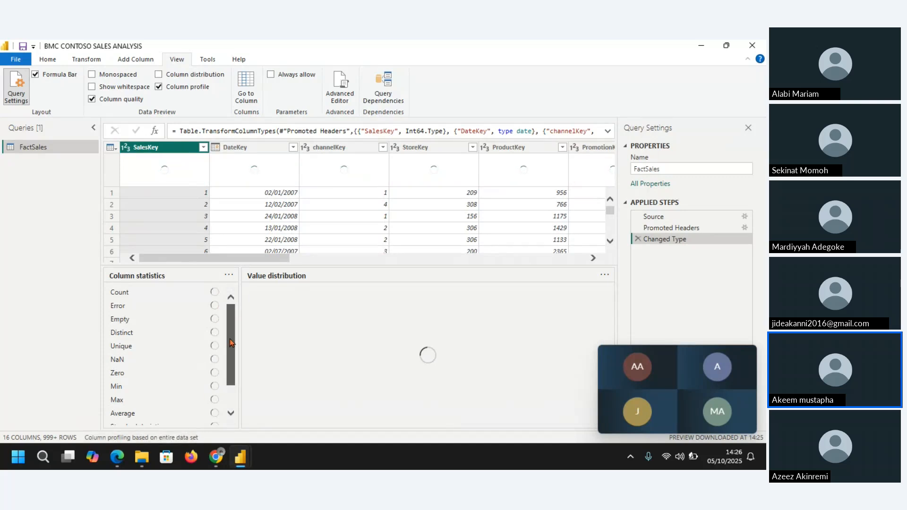
scroll(226, 395, down, 1)
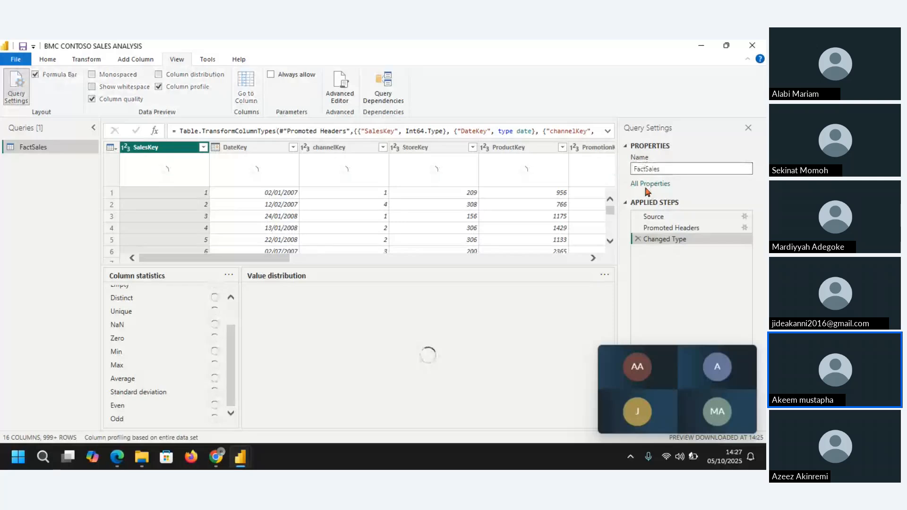
Step: Rename the FactSales query as Sales
key(BackSpace)
key(BackSpace)
key(BackSpace)
key(BackSpace)
key(Return)
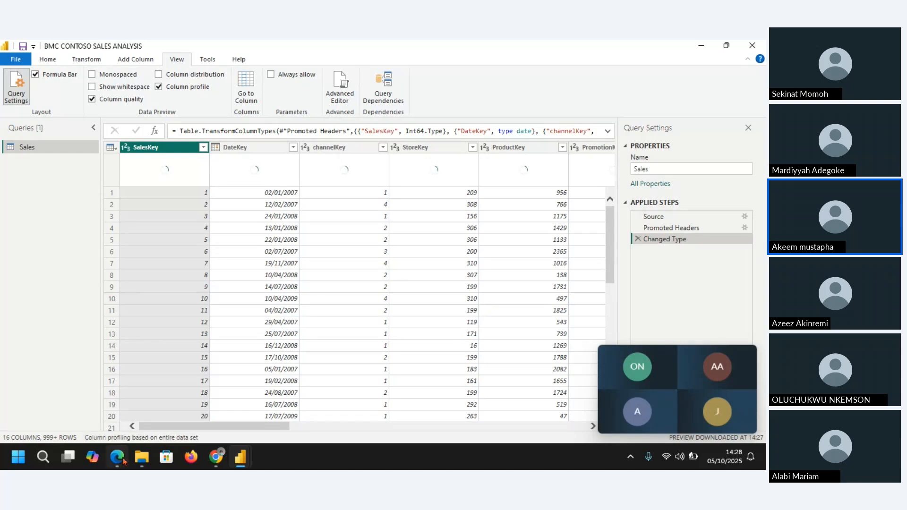
Step: Switch to the WhatsApp group chat in the browser, find the shared Contoso sales sample dataset link, and return to Power Query Editor
mouse_move(118, 456)
click(121, 407)
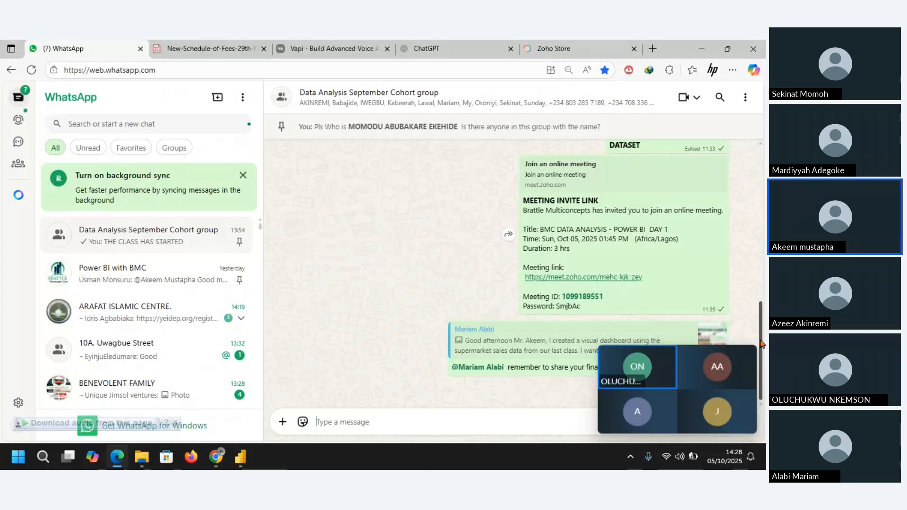
drag(760, 343, 760, 115)
drag(763, 219, 762, 269)
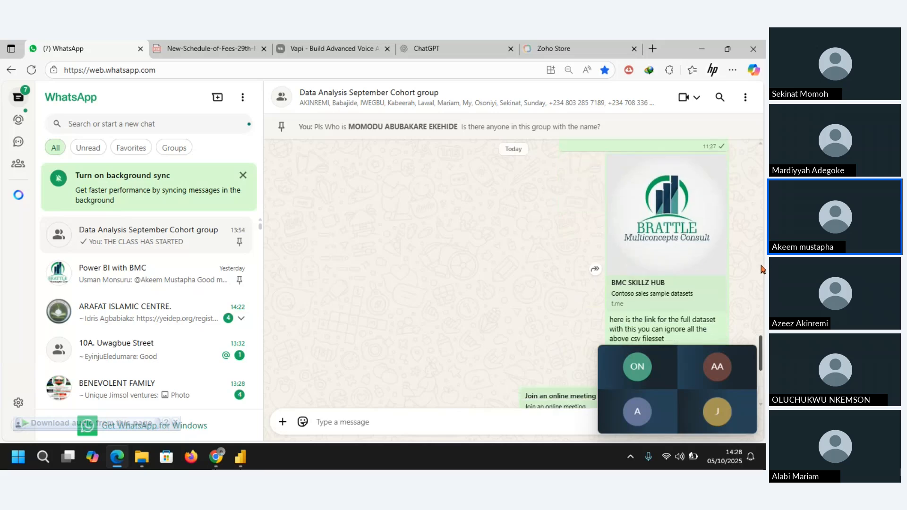
scroll(671, 227, down, 3)
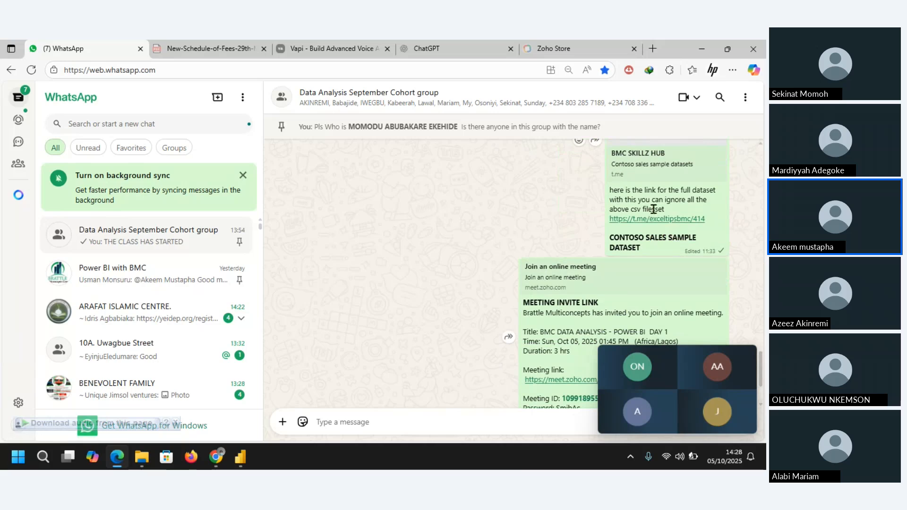
click(703, 50)
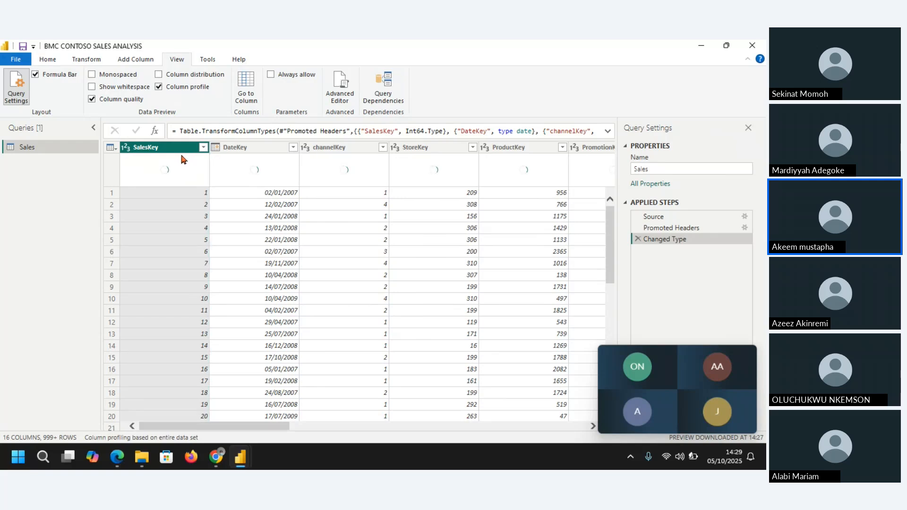
Step: View the SalesKey and DateKey column profiles in the Sales query and turn off the column profile display
click(248, 151)
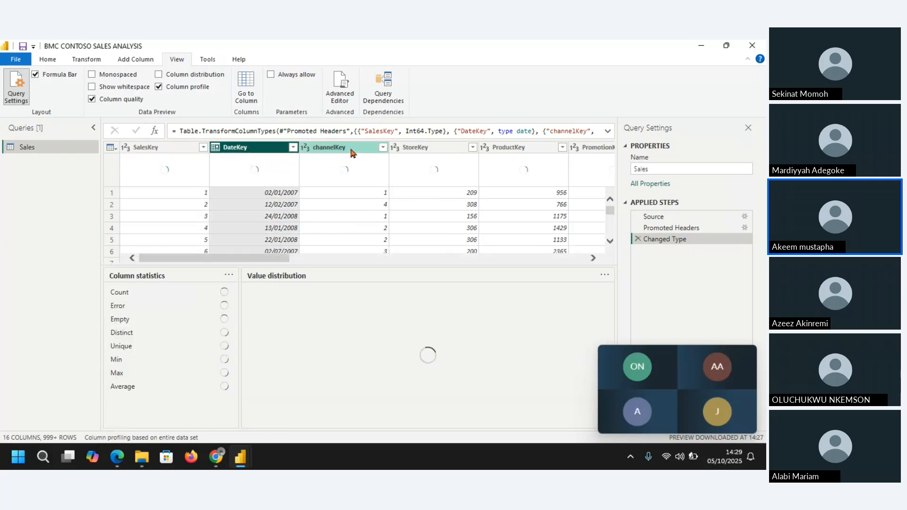
key(Left)
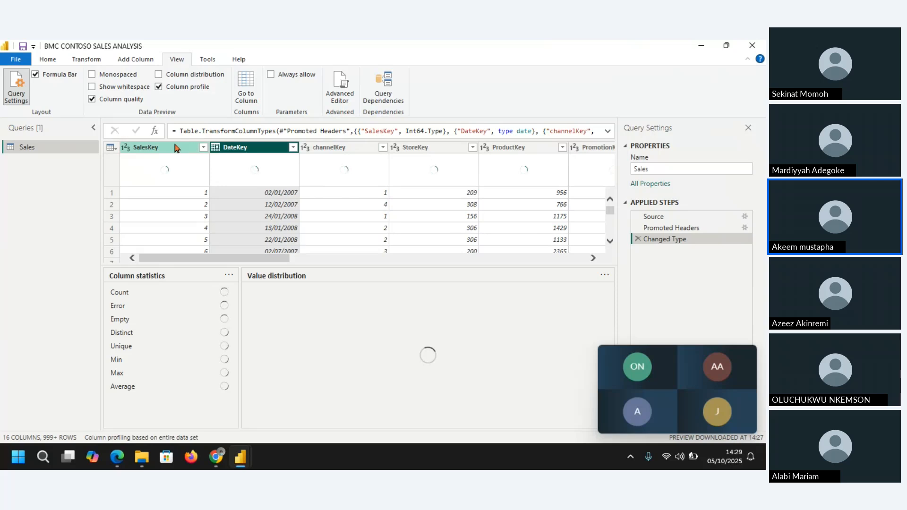
click(261, 150)
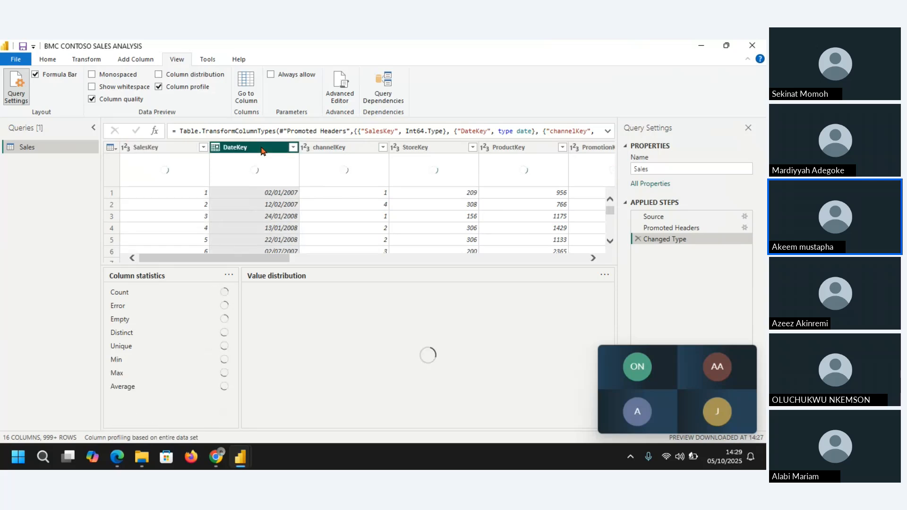
click(158, 88)
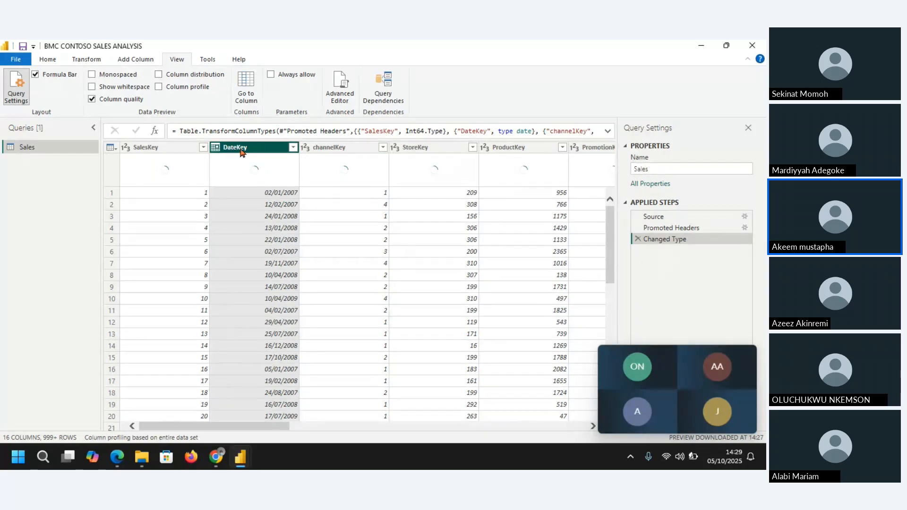
Step: Review the key columns of the Sales query: channelKey, StoreKey, ProductKey, PromotionKey and CurrencyKey
click(347, 150)
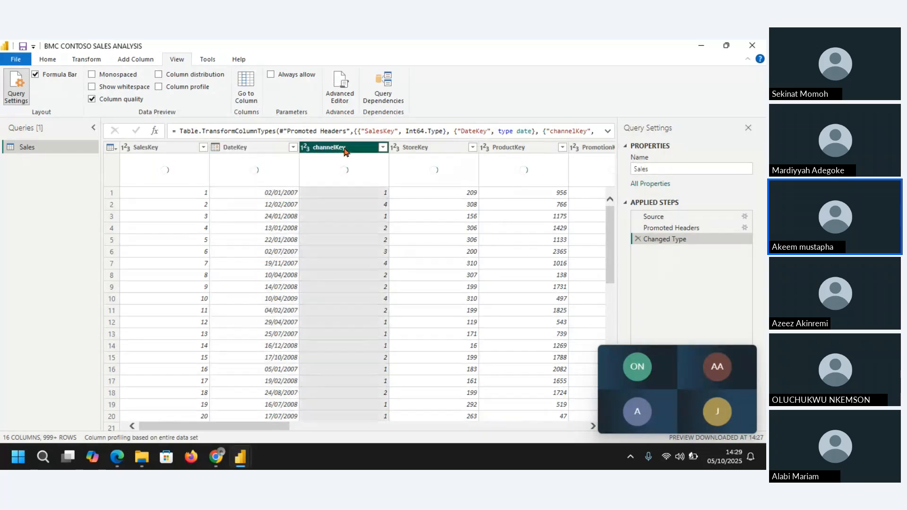
click(445, 150)
click(517, 151)
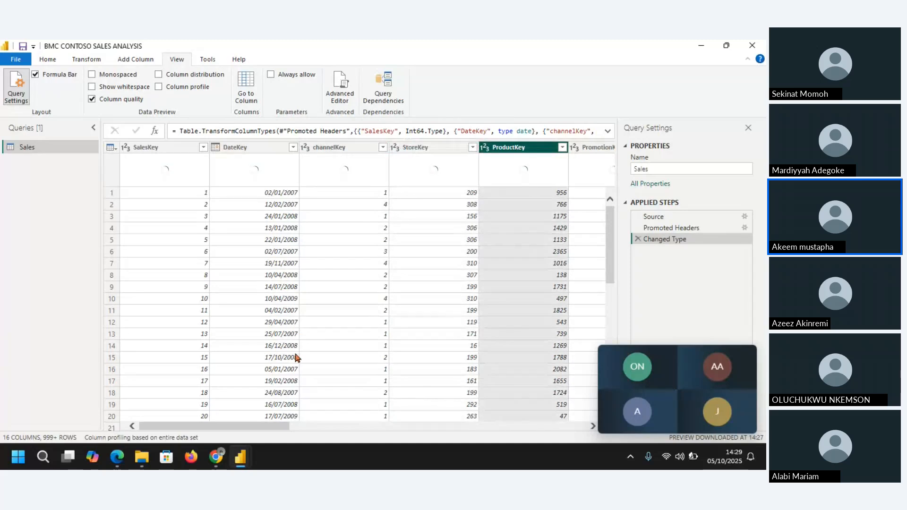
drag(248, 428, 339, 430)
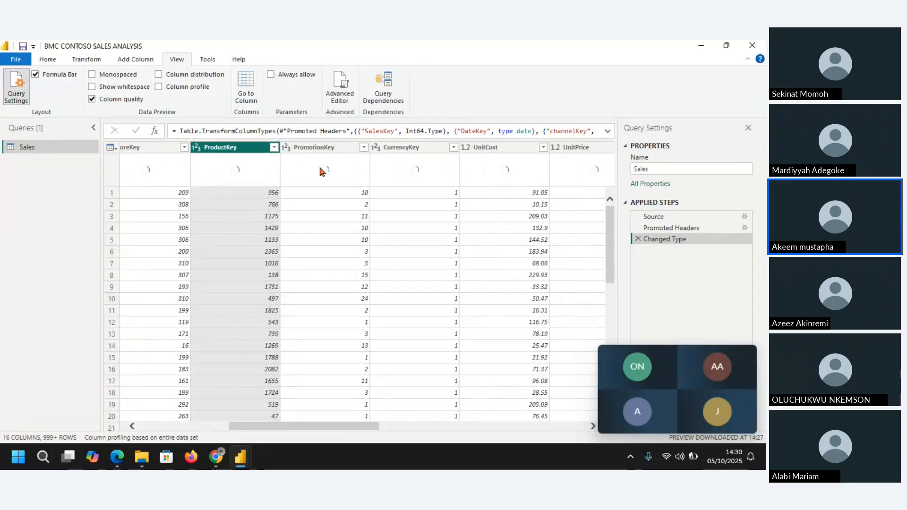
click(316, 147)
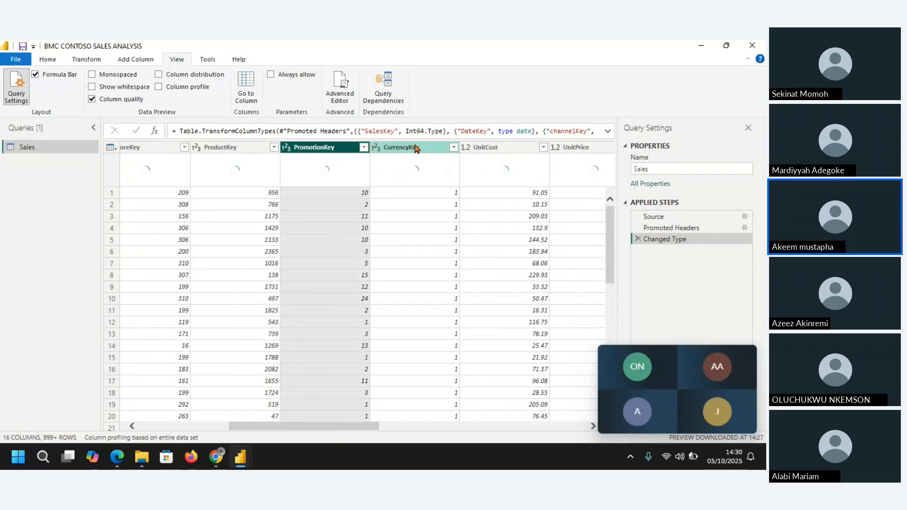
click(416, 148)
Step: Review the cost, price, quantity, return, discount and total columns of the Sales query from UnitCost through SalesAmount
click(498, 148)
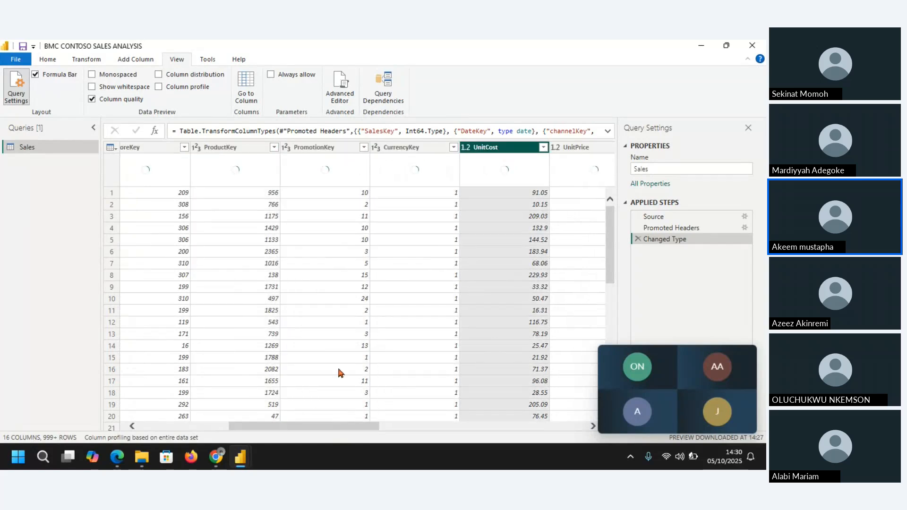
drag(314, 429, 451, 431)
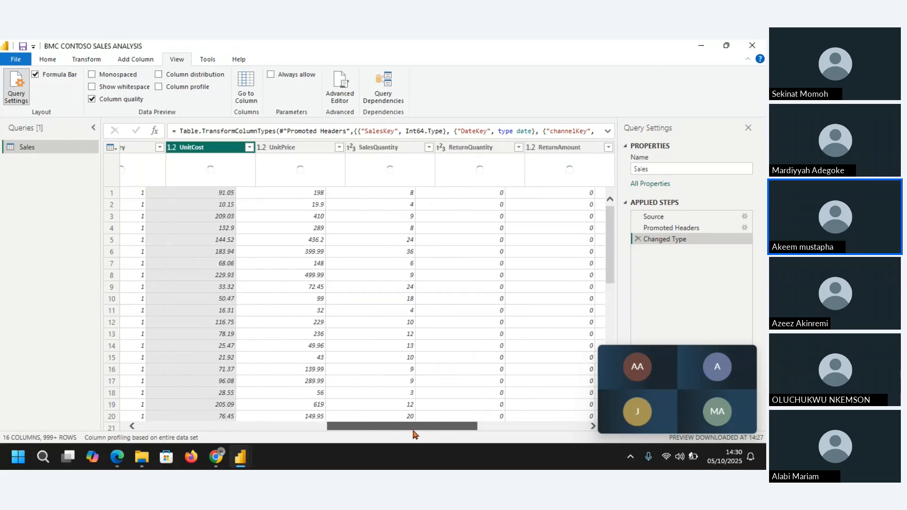
click(276, 150)
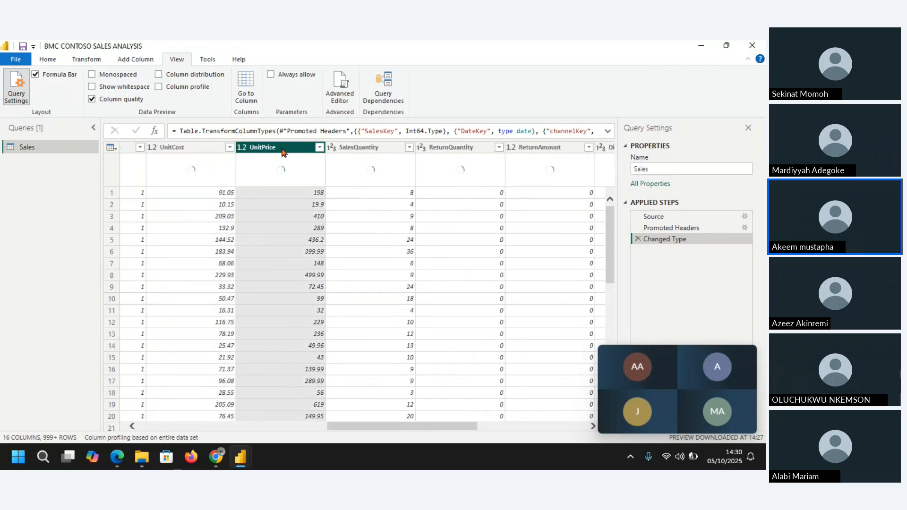
click(362, 150)
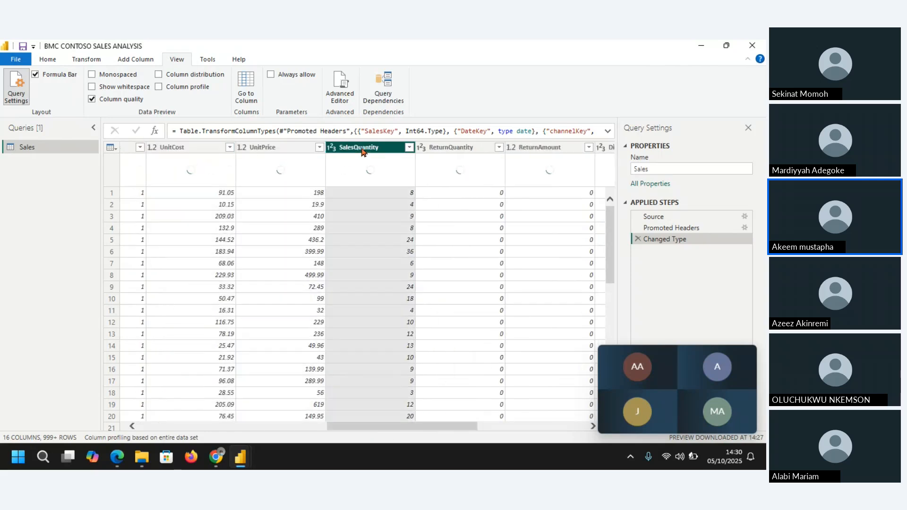
click(484, 150)
click(537, 151)
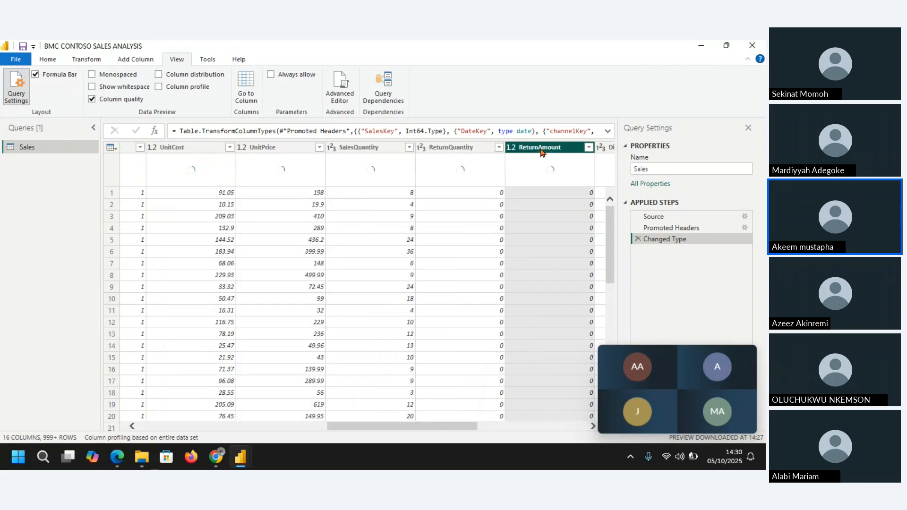
mouse_move(241, 457)
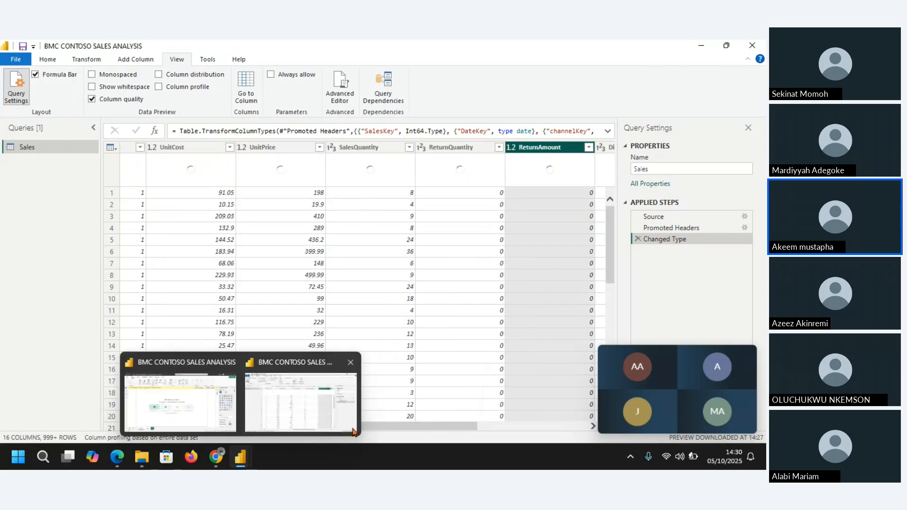
drag(371, 427, 448, 432)
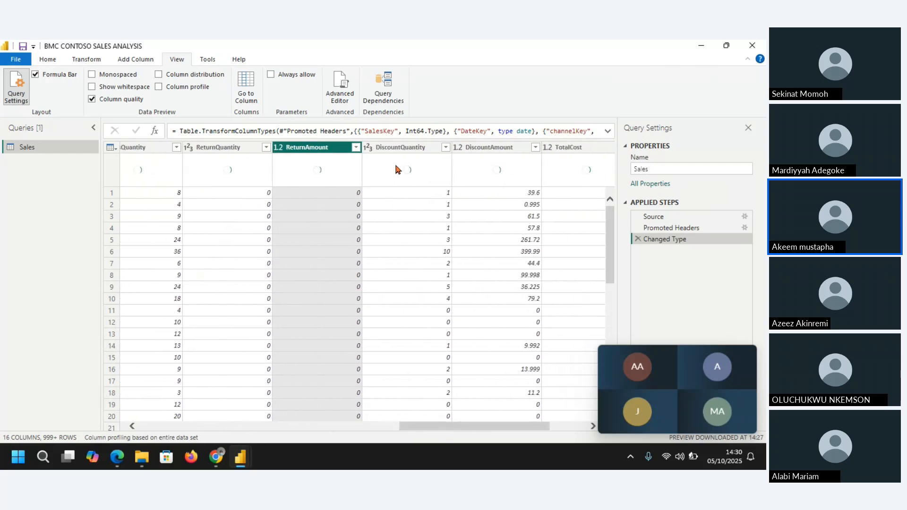
click(405, 147)
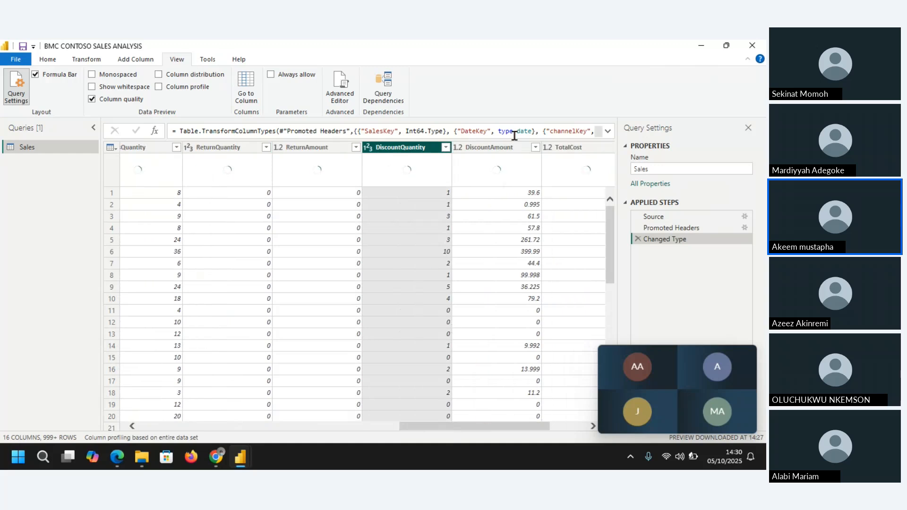
click(491, 148)
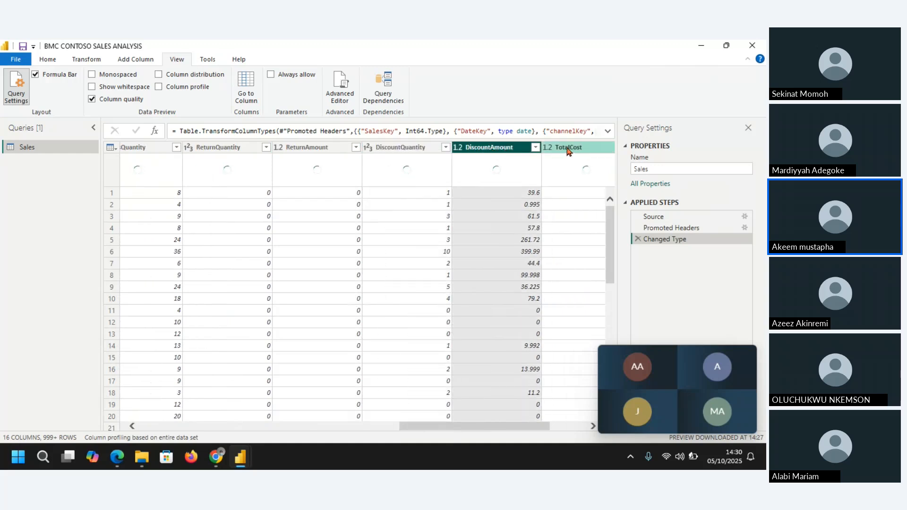
click(569, 148)
drag(502, 429, 565, 431)
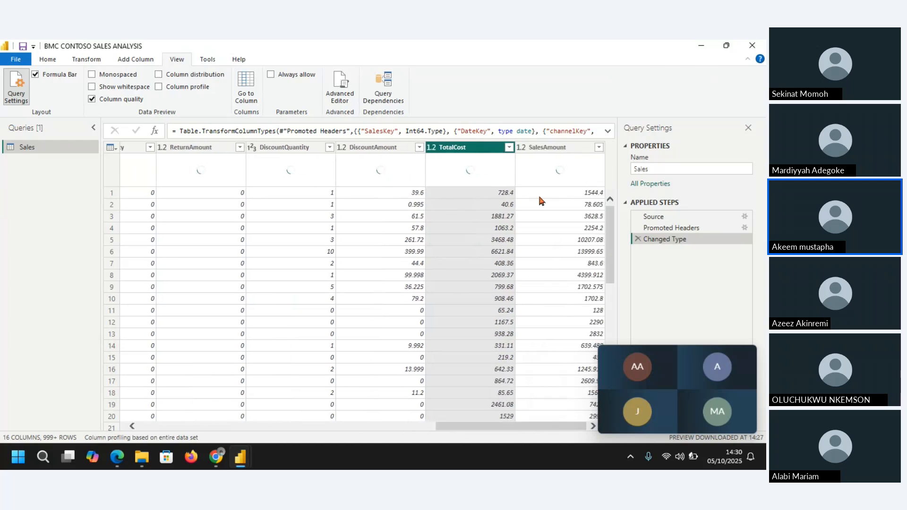
click(551, 148)
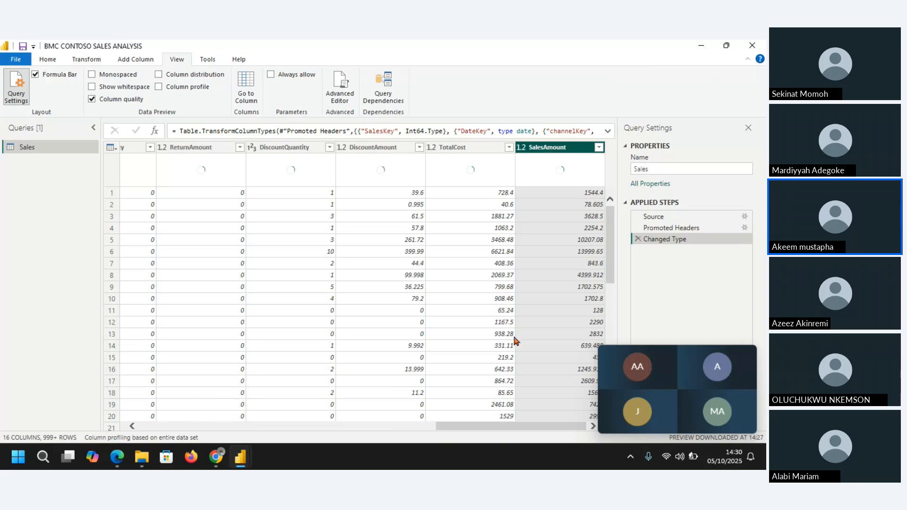
drag(477, 432, 166, 430)
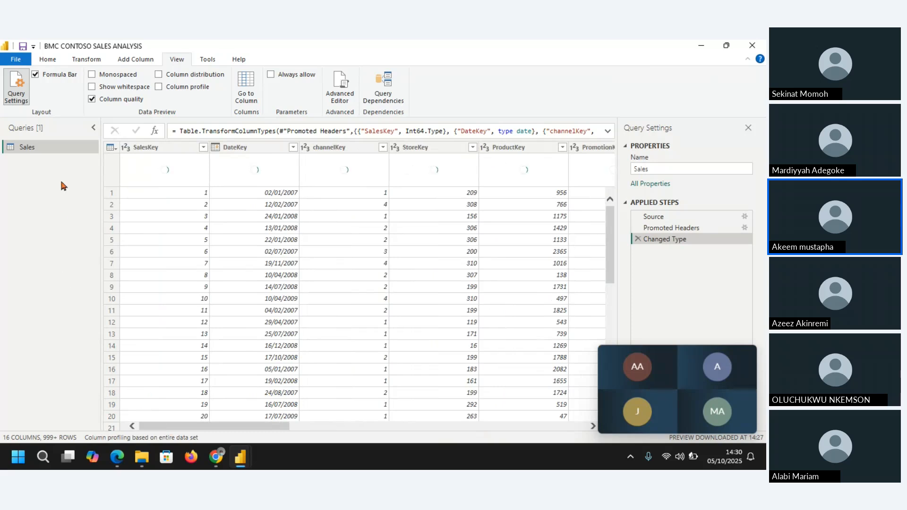
Step: Add DimChannel as a new Text/CSV query, finding it in the Contoso Sales sample dataset folder by searching for CHANN
click(48, 62)
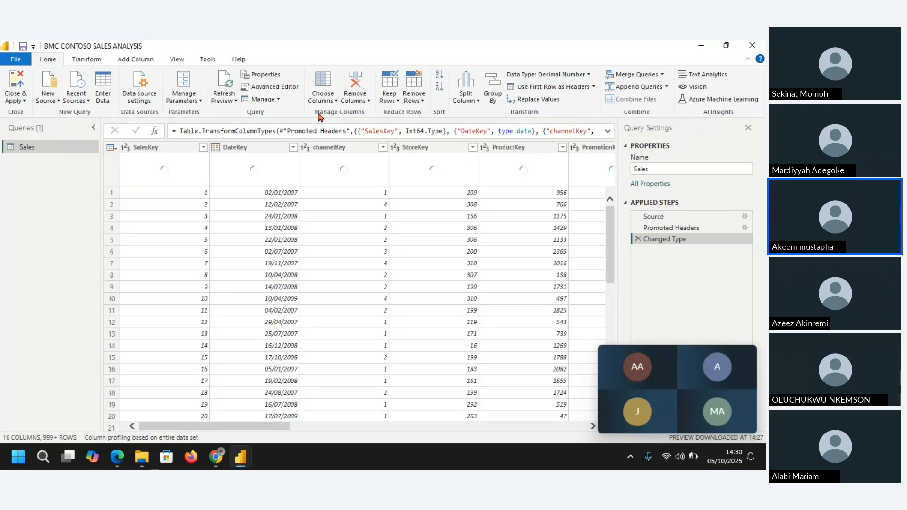
click(46, 101)
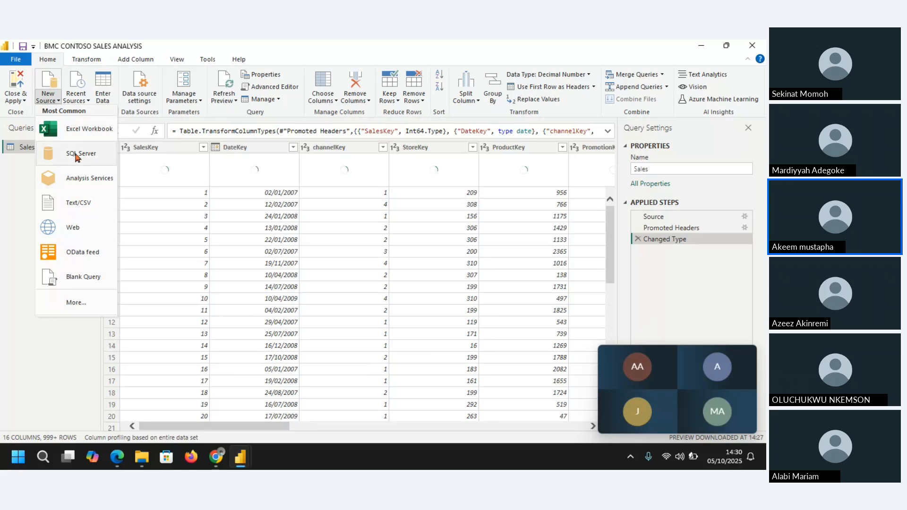
click(91, 205)
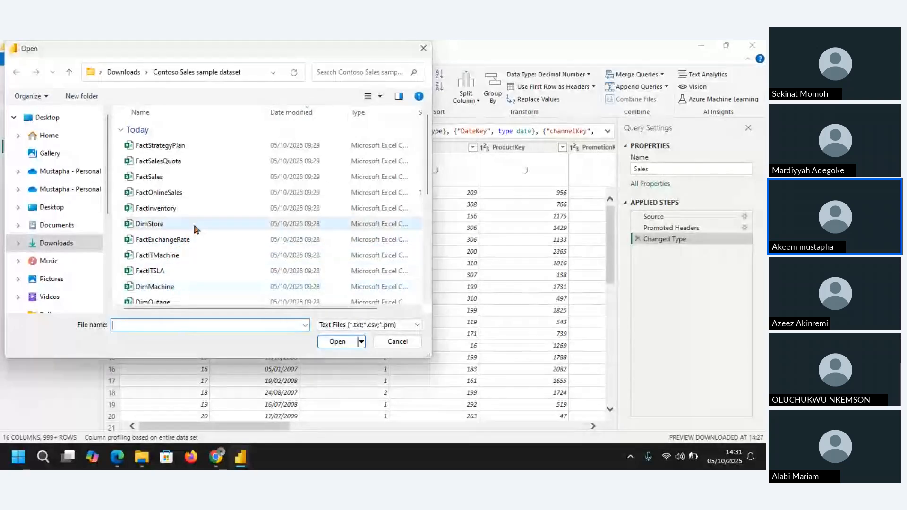
click(328, 72)
text(CHANN)
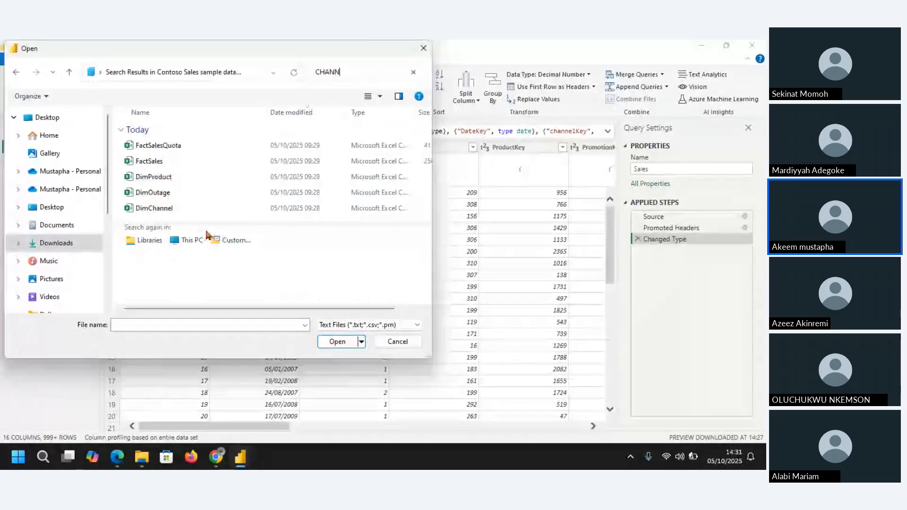
click(171, 213)
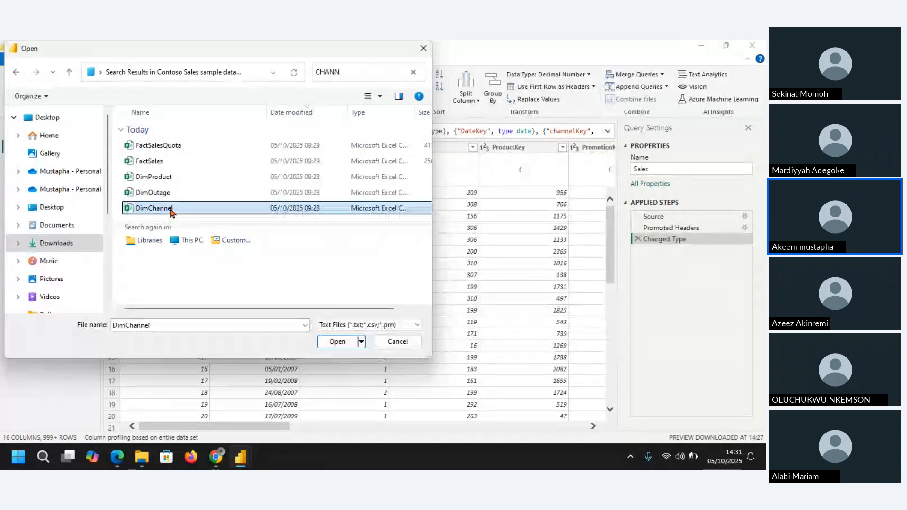
double_click(171, 213)
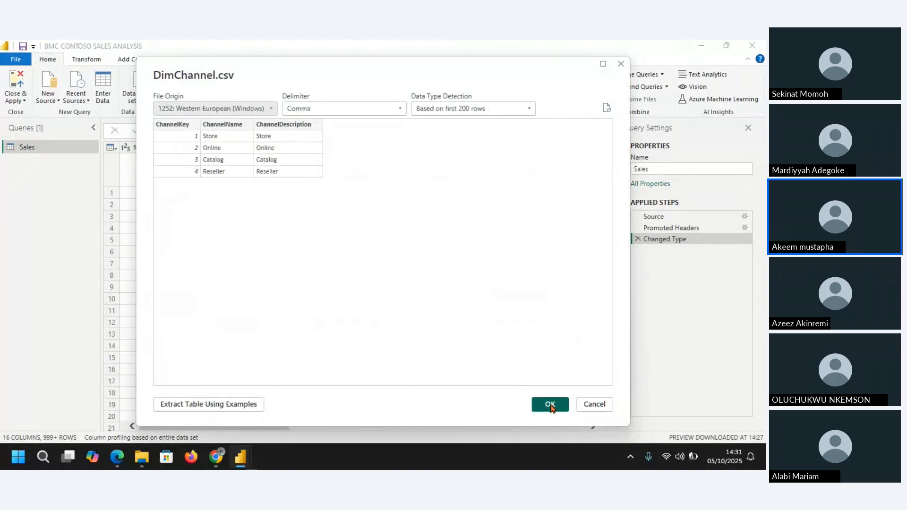
click(550, 404)
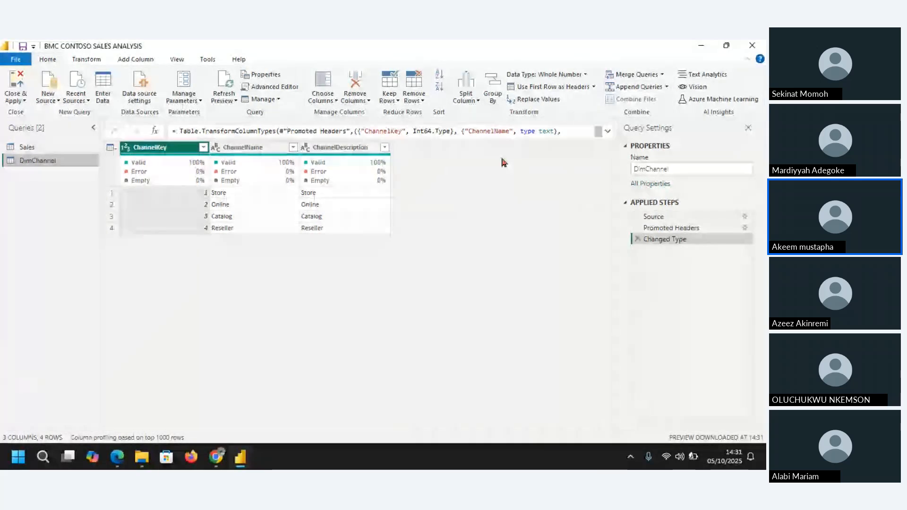
Step: Add DimProduct from the Contoso Sales sample dataset folder as a new Text/CSV query
click(51, 97)
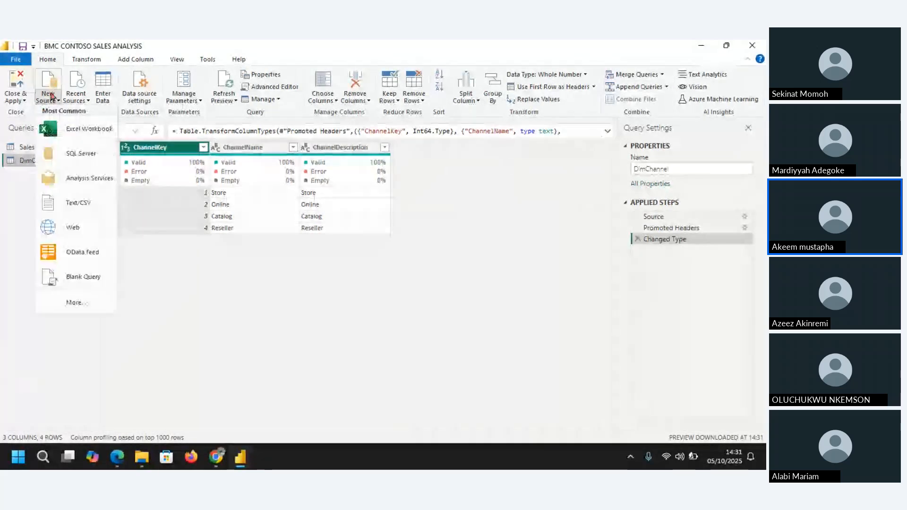
click(79, 197)
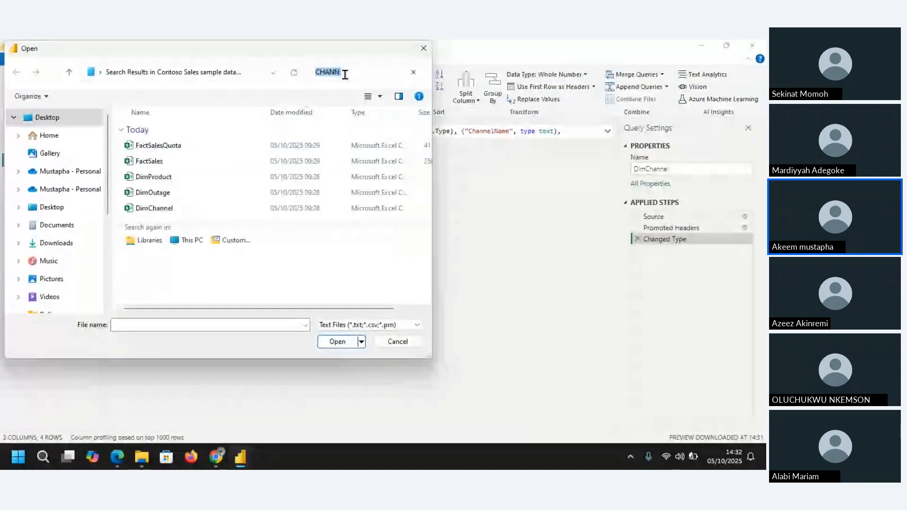
click(161, 182)
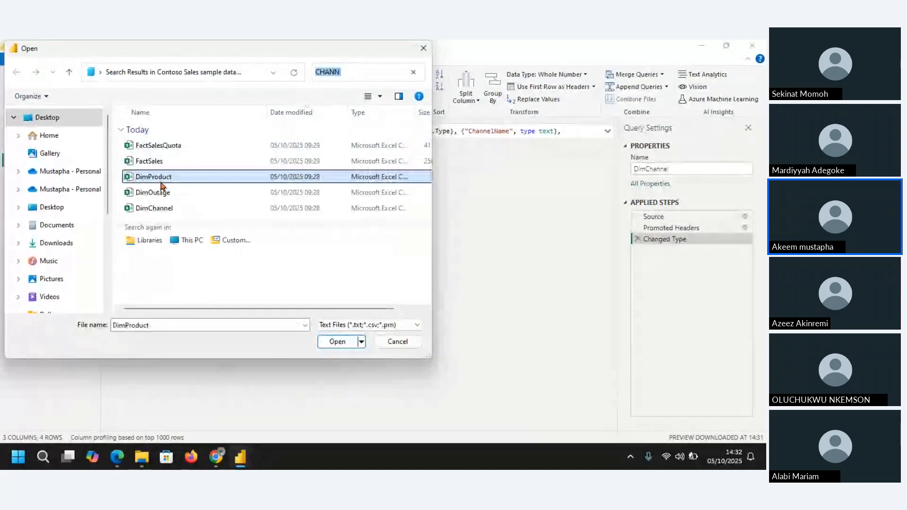
click(341, 344)
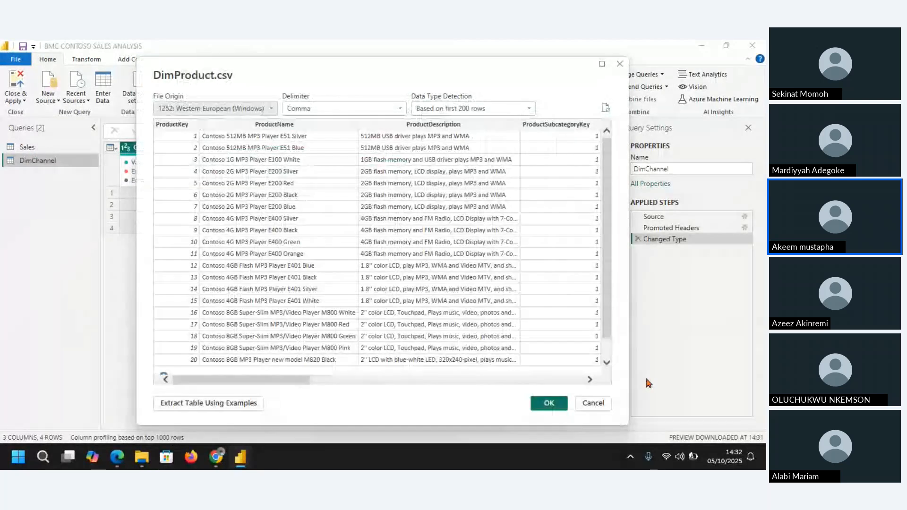
click(544, 402)
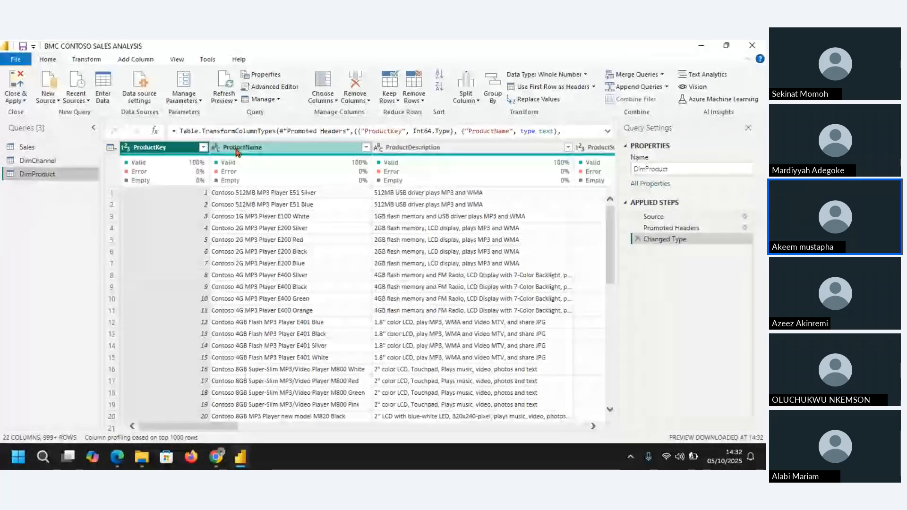
Step: Clear the CHANN file search and add DimStore as a new Text/CSV query
click(52, 97)
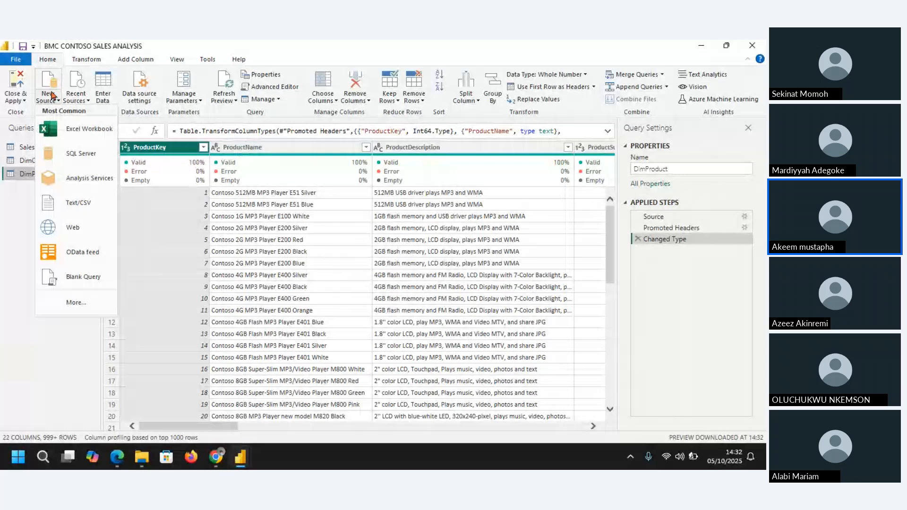
click(76, 203)
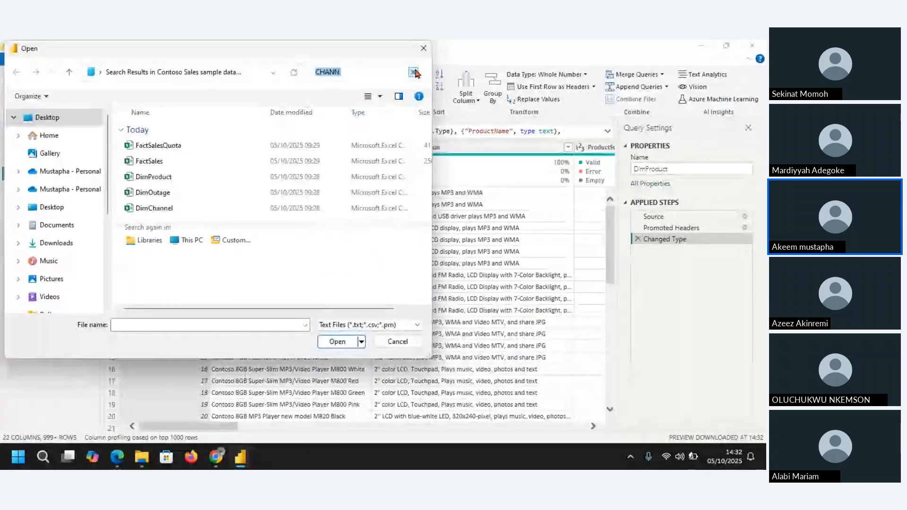
click(413, 72)
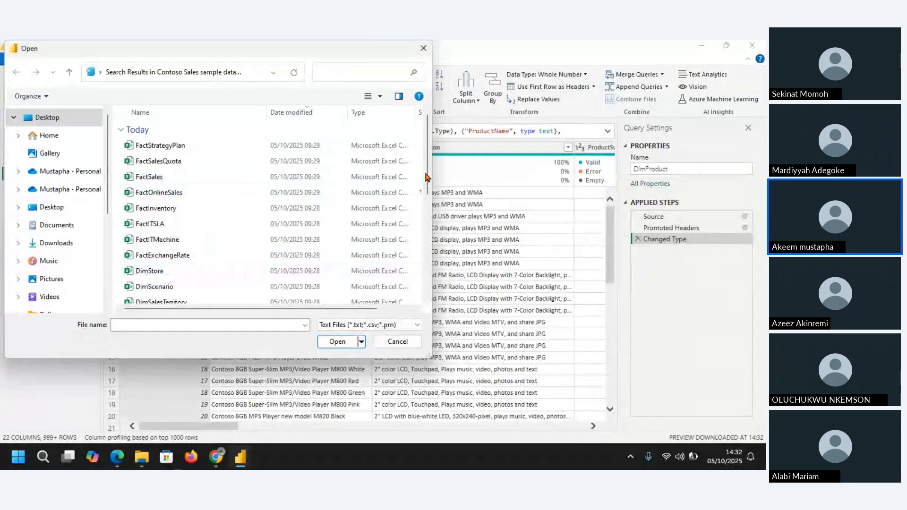
drag(428, 175, 432, 200)
click(149, 213)
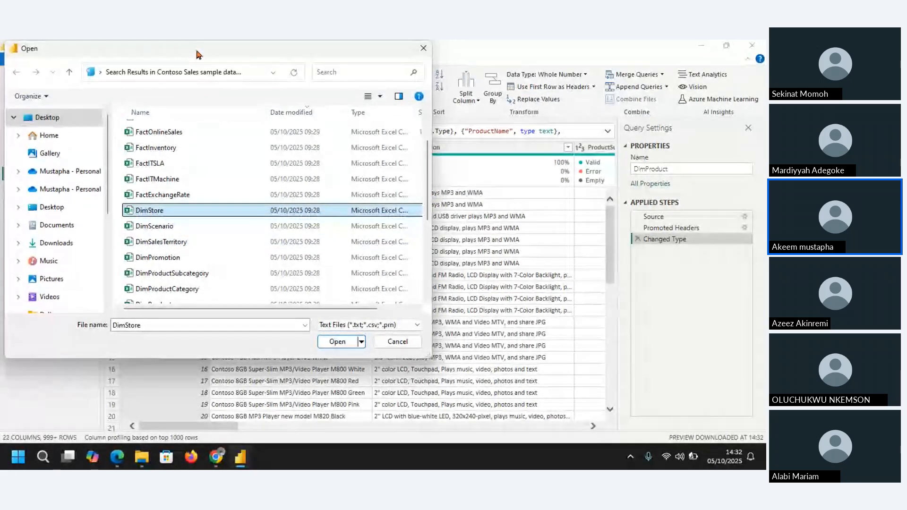
drag(234, 52, 339, 76)
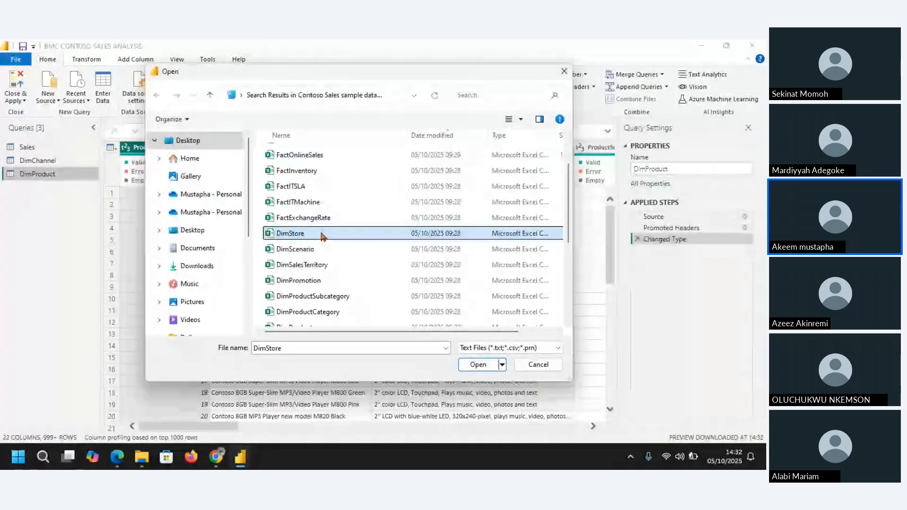
double_click(322, 235)
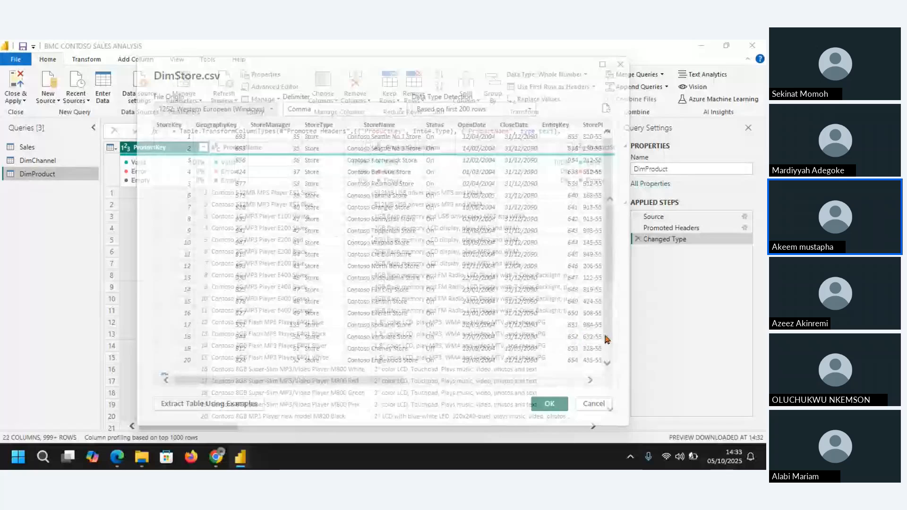
click(549, 404)
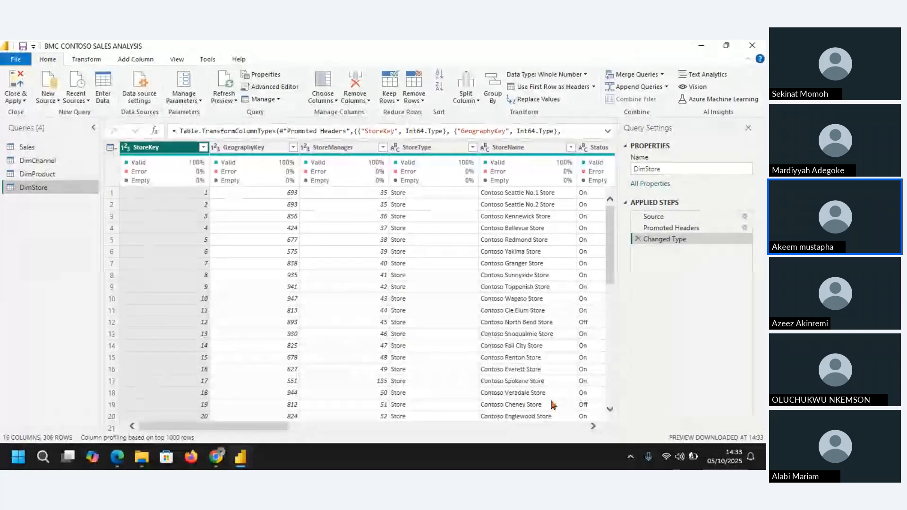
Step: Add DimProductSubcategory from the same dataset folder as a new Text/CSV query
click(58, 101)
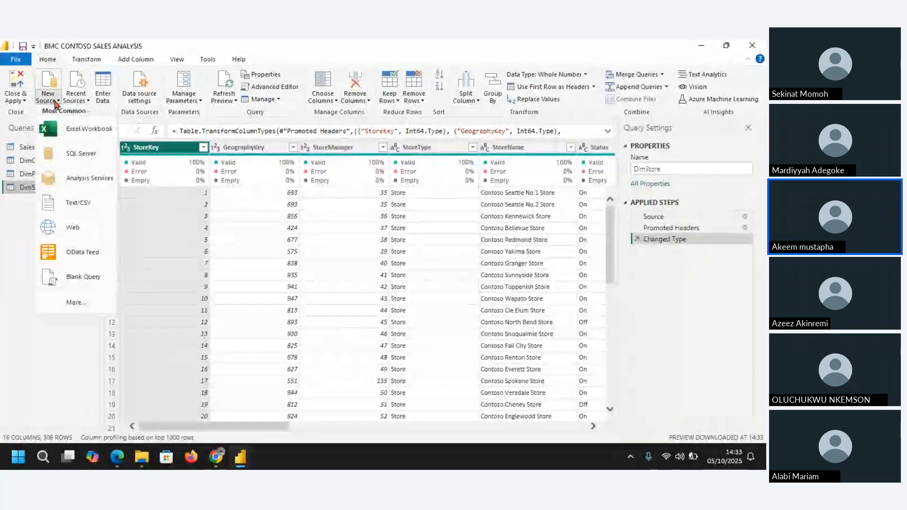
click(89, 203)
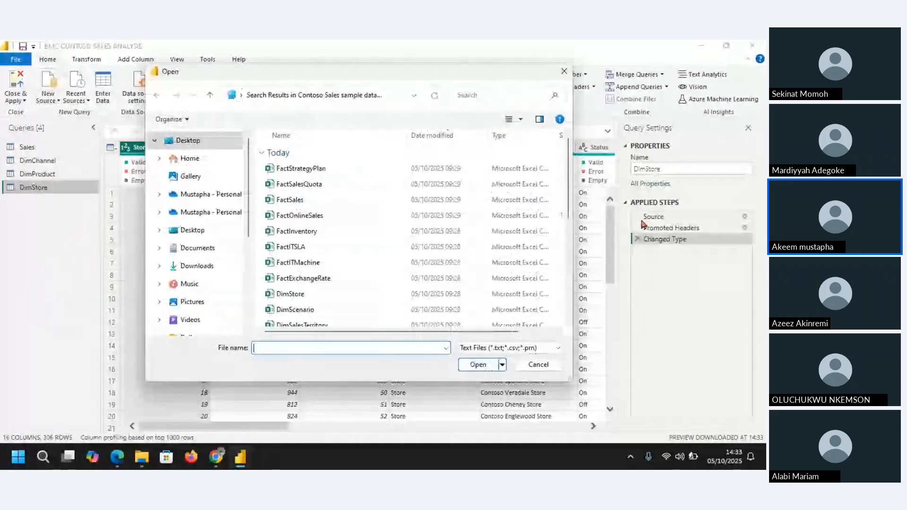
drag(569, 199, 571, 247)
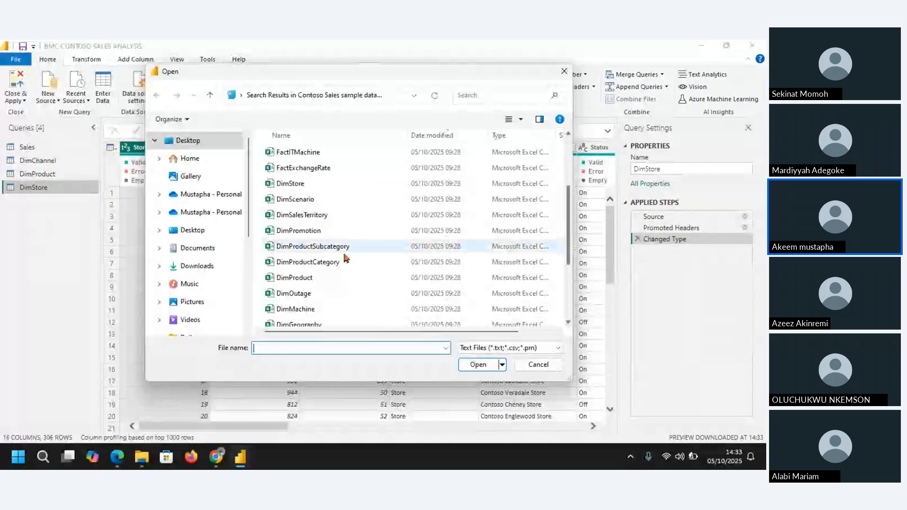
click(331, 247)
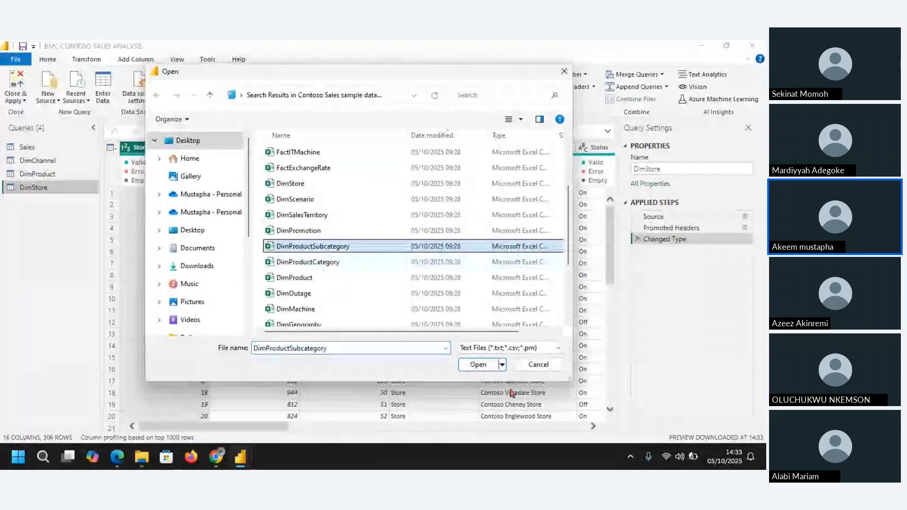
click(476, 365)
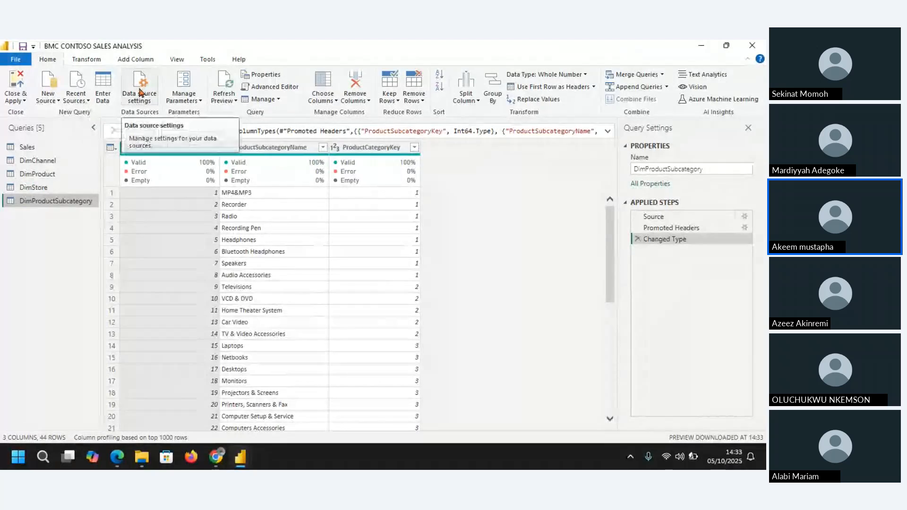
Step: Add DimProductCategory as a new Text/CSV query, keeping the comma delimiter and default import settings
click(53, 101)
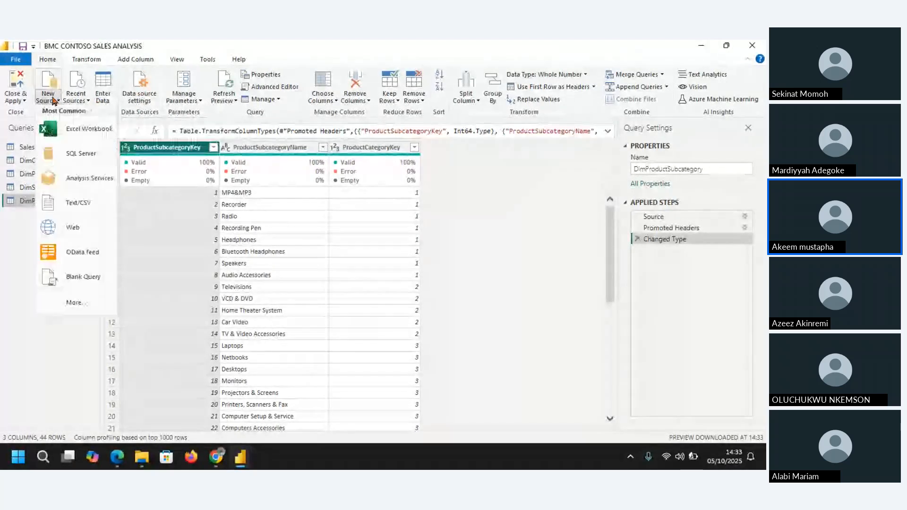
click(78, 203)
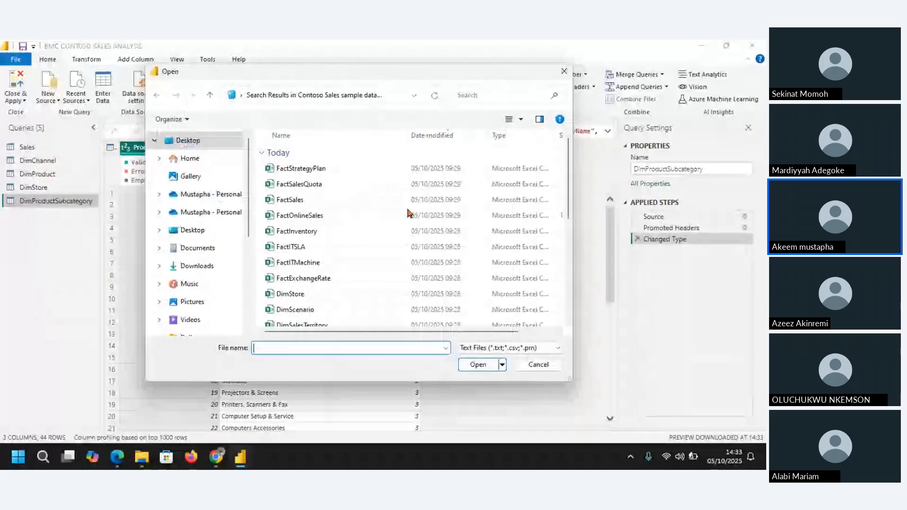
drag(569, 202, 571, 241)
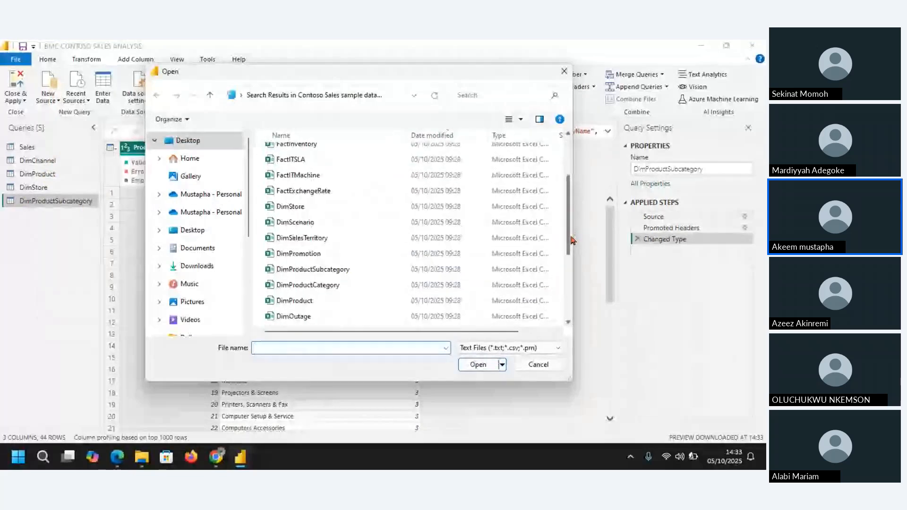
click(308, 285)
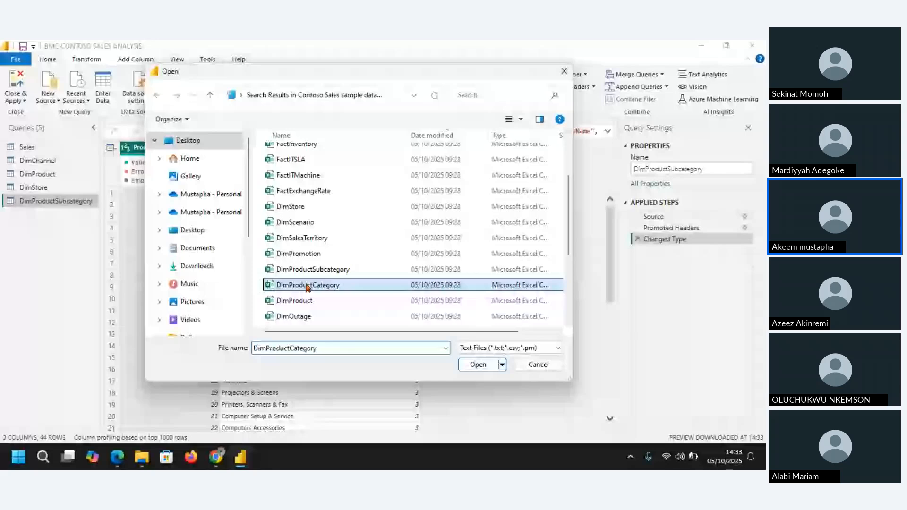
double_click(307, 287)
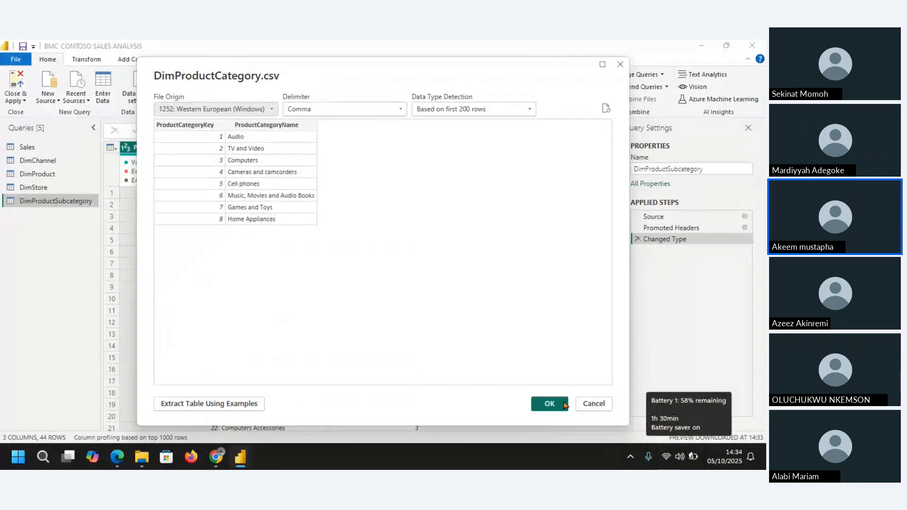
click(543, 402)
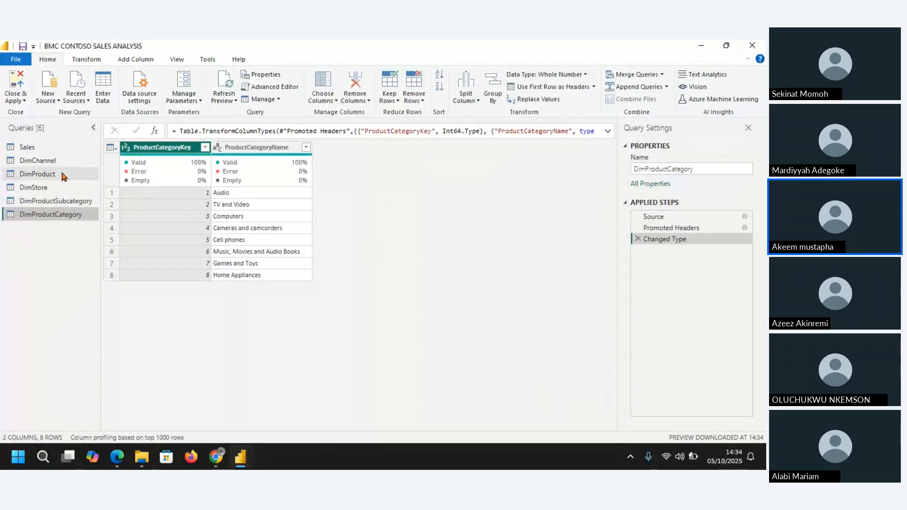
Step: Add DimSalesTerritory as a new Text/CSV query, keeping the comma delimiter and default import settings
click(50, 99)
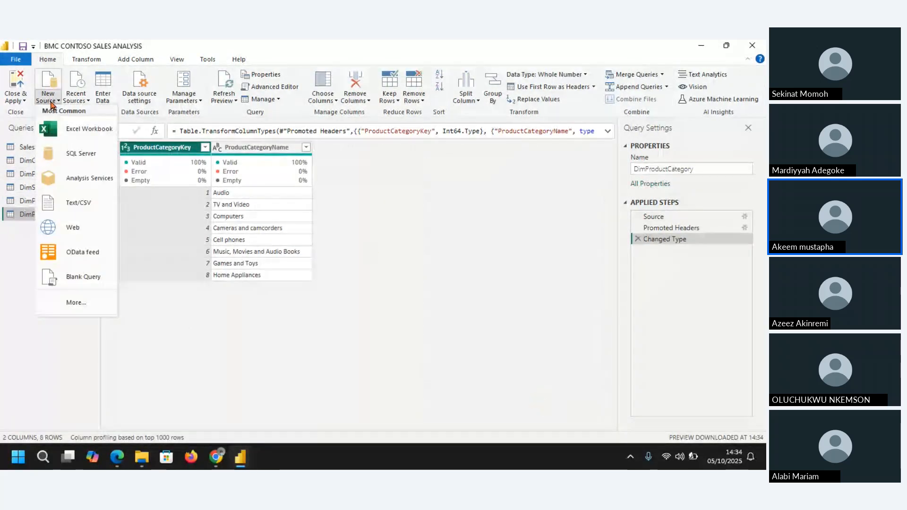
click(81, 202)
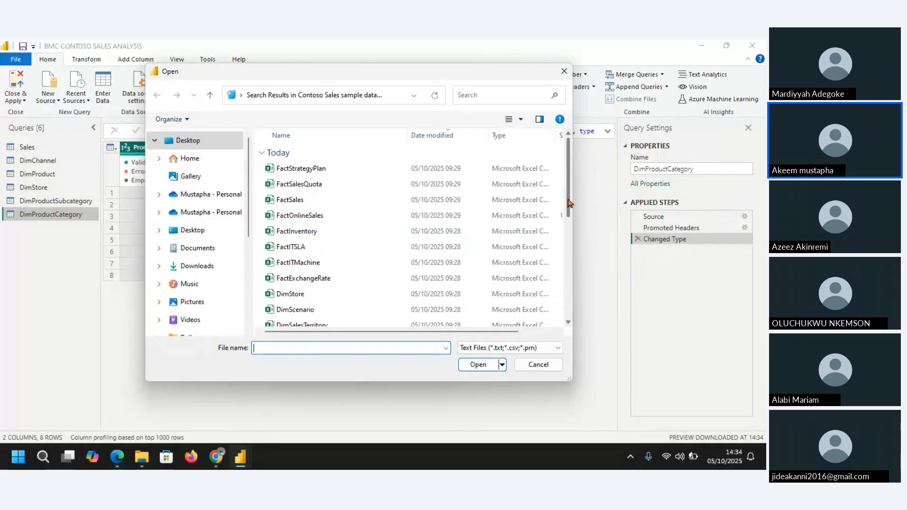
drag(569, 203, 570, 233)
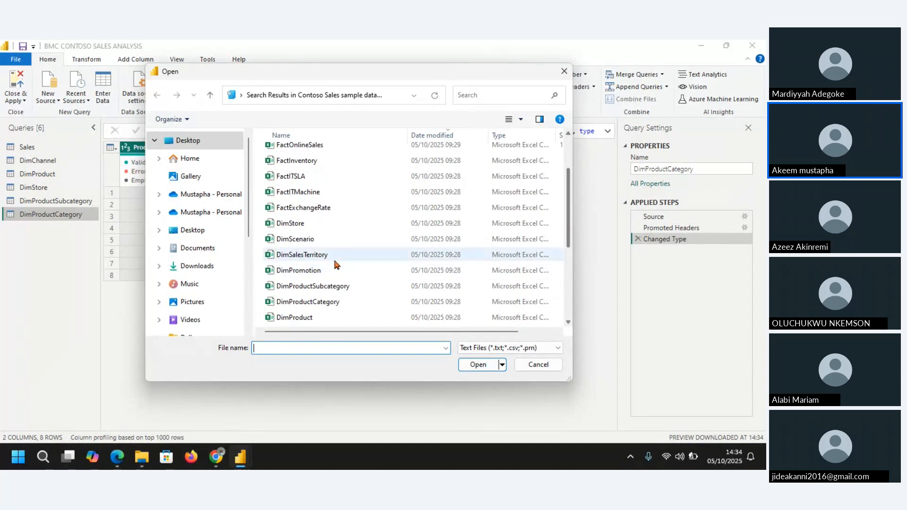
click(316, 258)
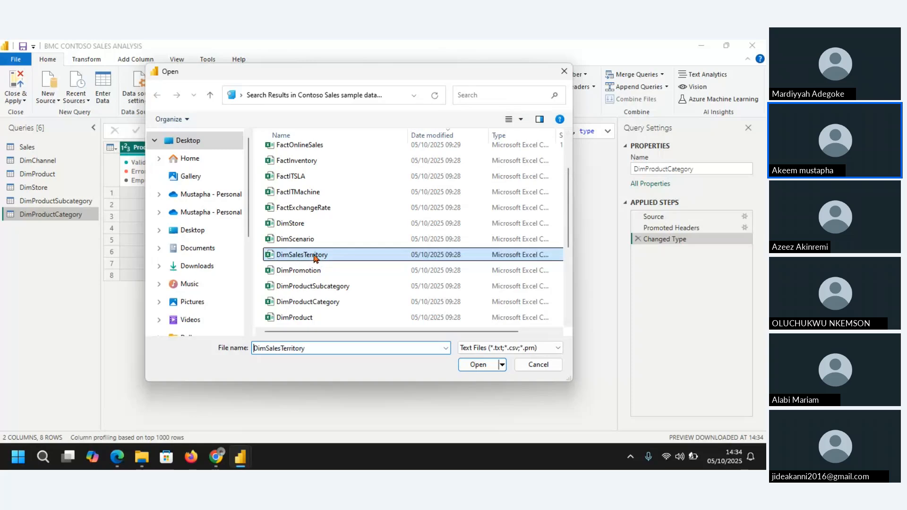
click(478, 365)
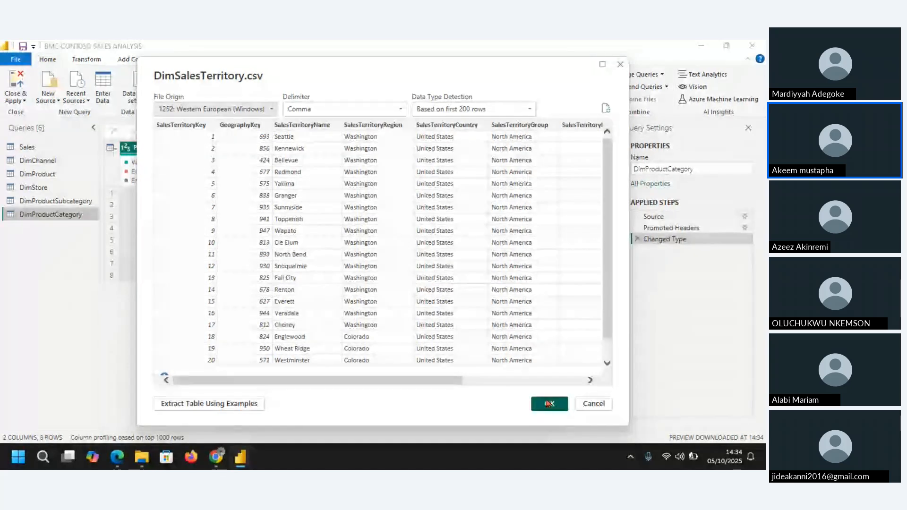
click(548, 404)
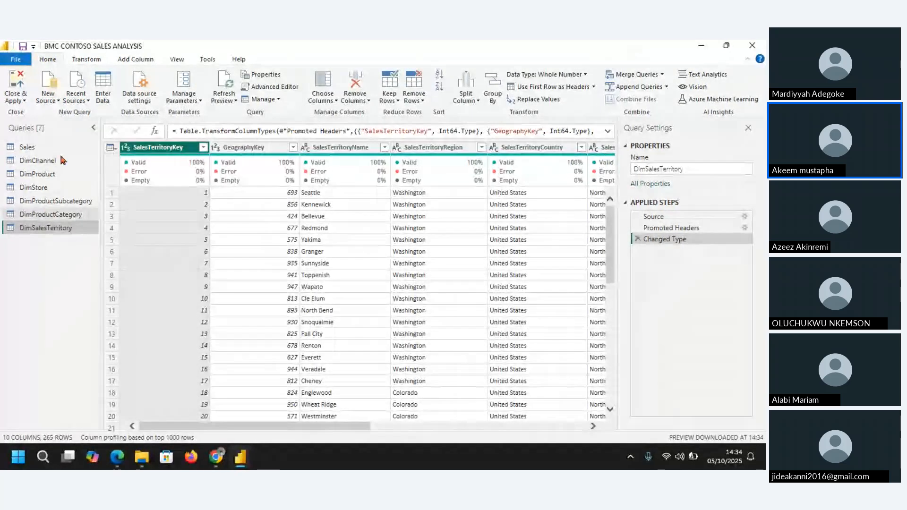
Step: Add DimGeography as a new Text/CSV query, keeping the UTF-8 file origin and comma delimiter
click(48, 99)
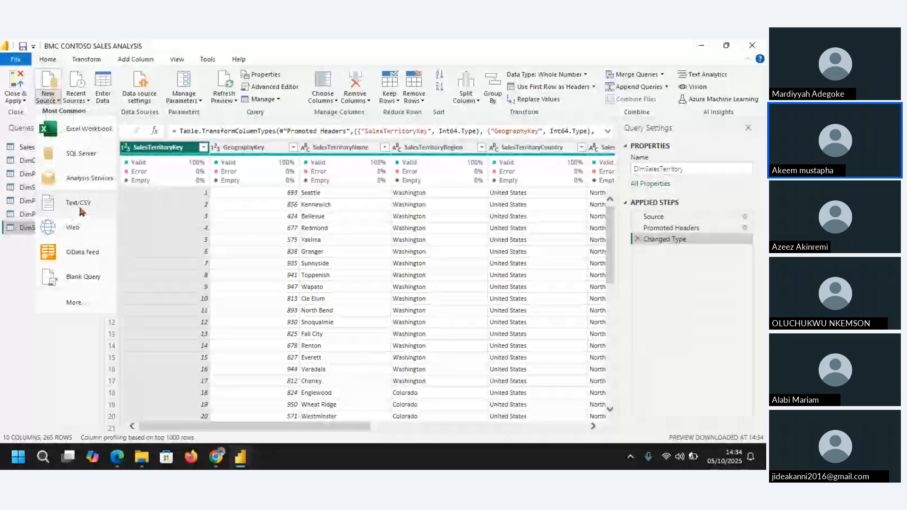
click(78, 205)
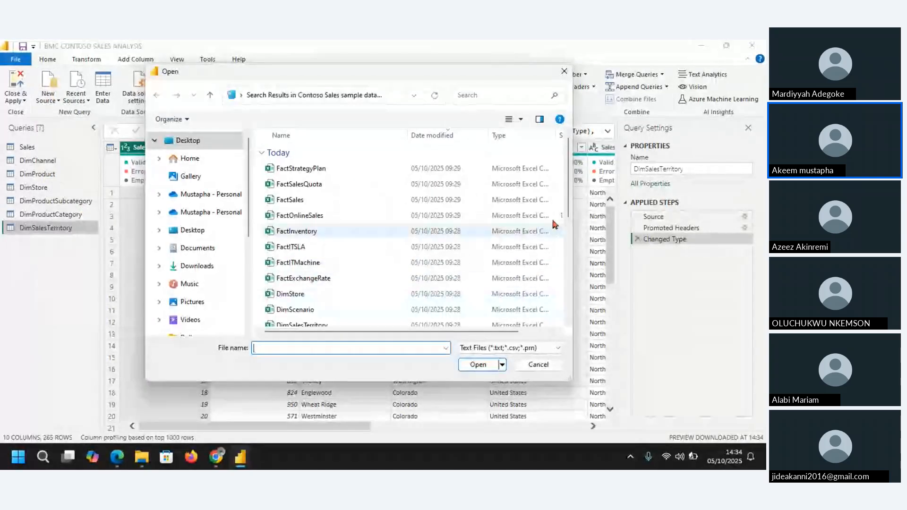
drag(570, 199, 573, 303)
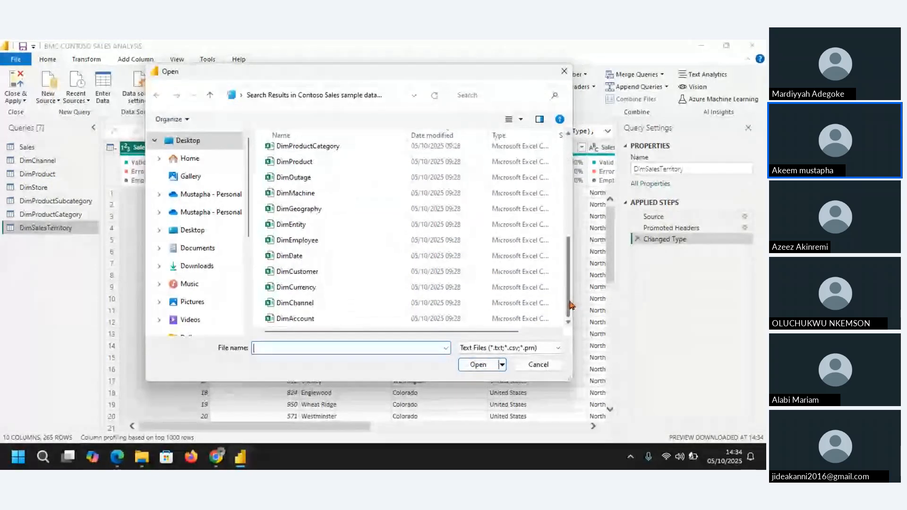
click(317, 212)
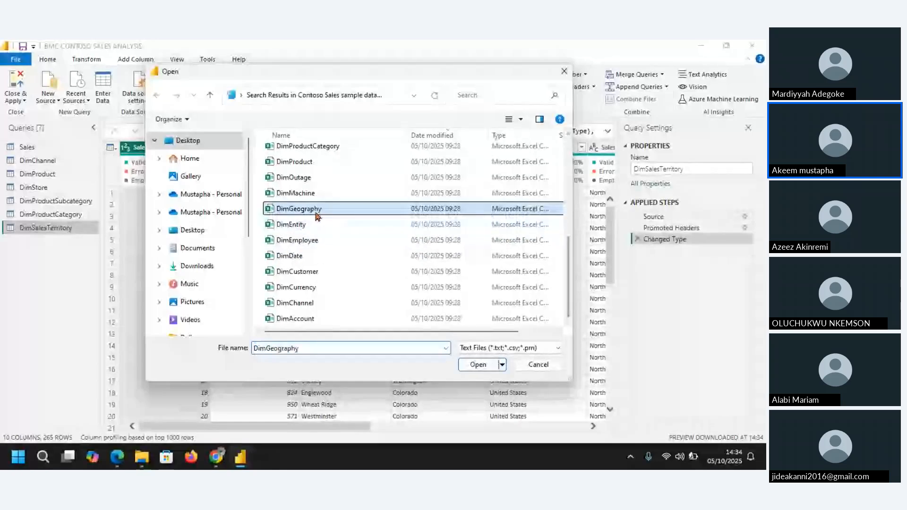
click(478, 365)
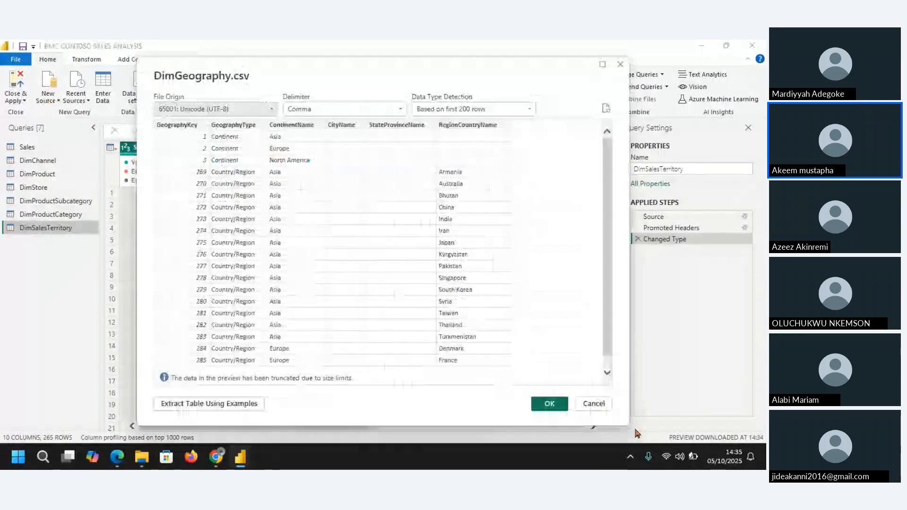
click(549, 404)
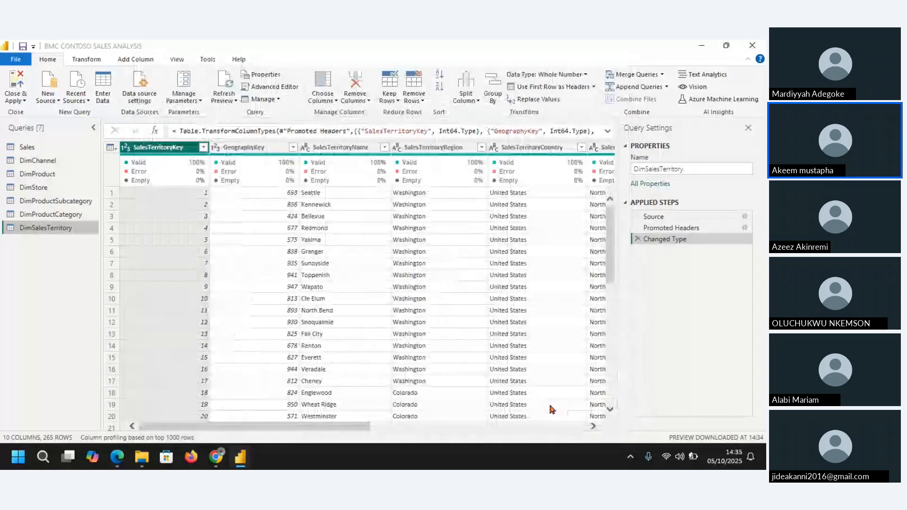
Step: Start a new Text/CSV query from the DimDate file in the Contoso dataset folder
click(48, 97)
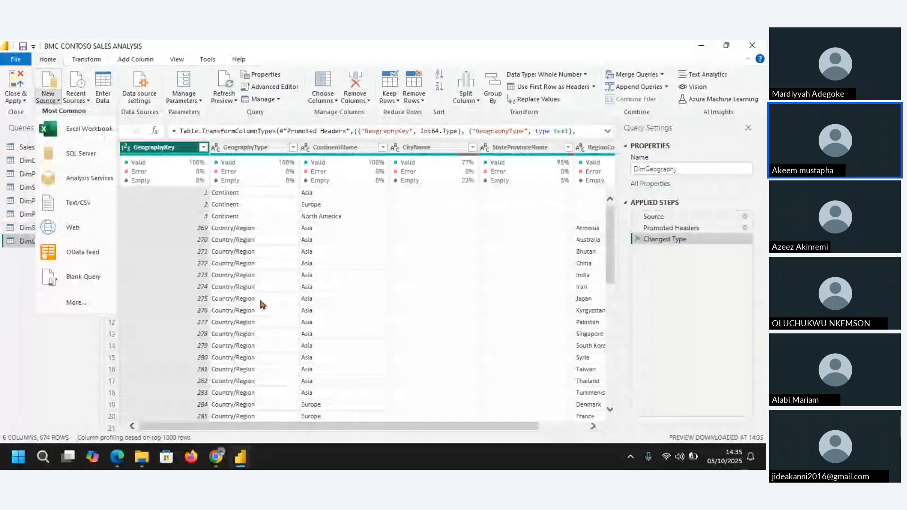
click(86, 205)
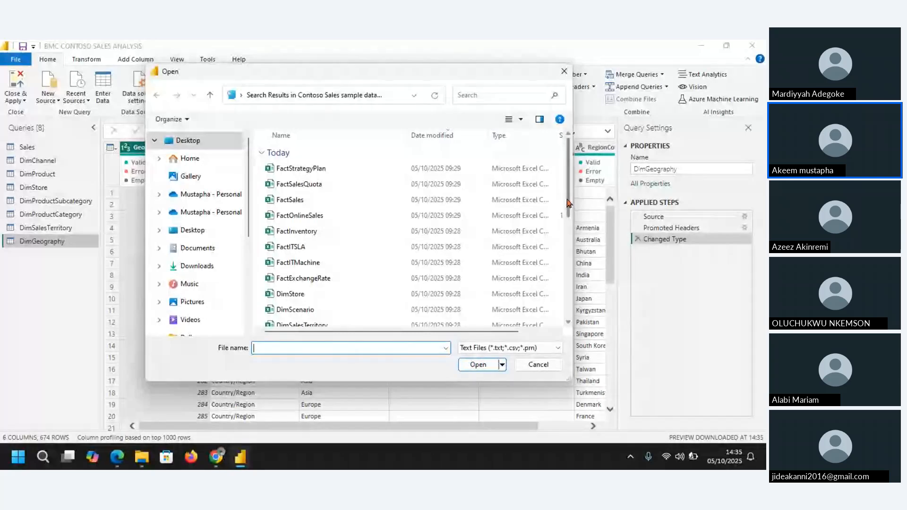
scroll(331, 265, down, 5)
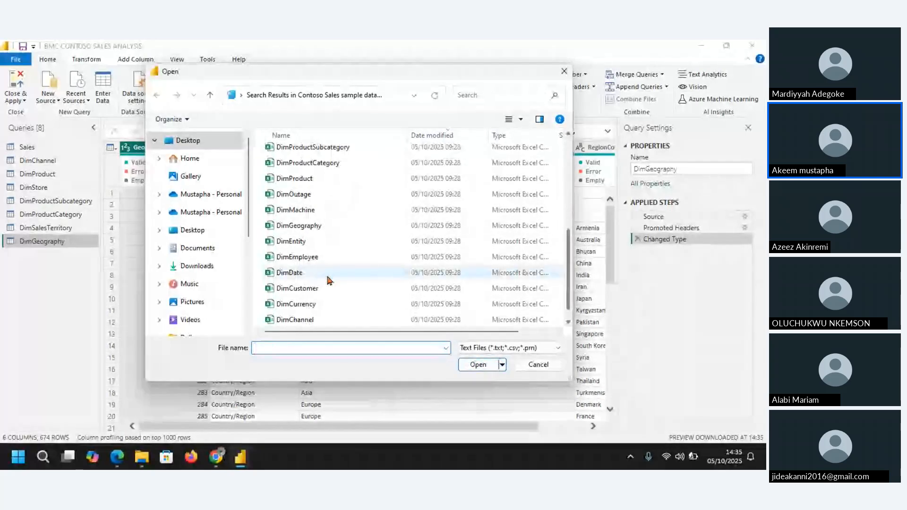
click(328, 274)
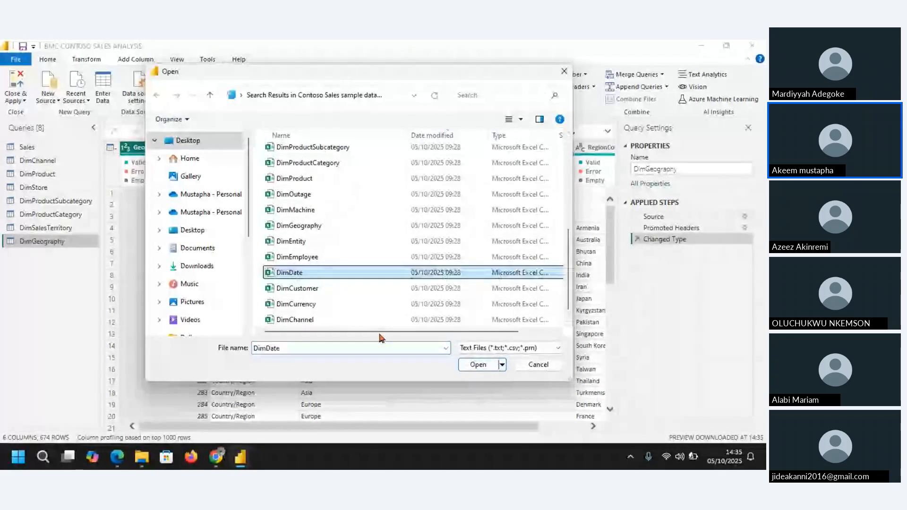
click(471, 368)
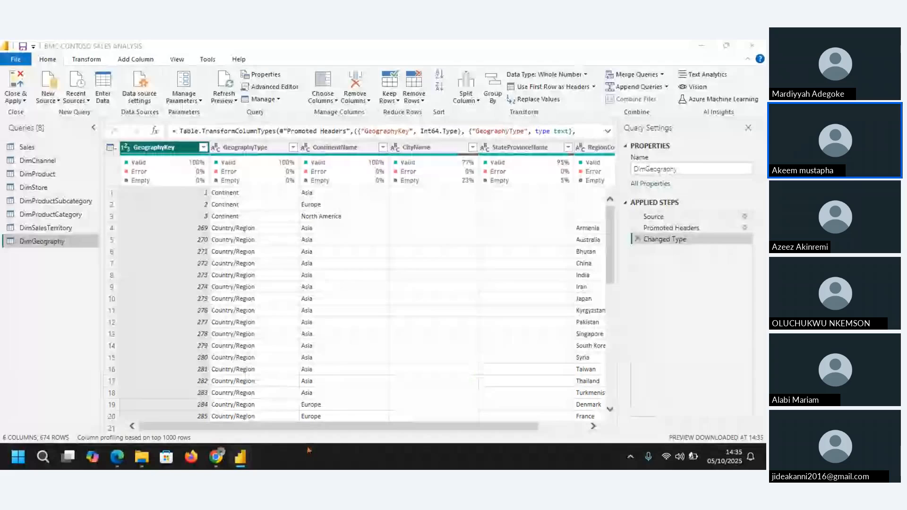
Step: Check the CSV files shared in the WhatsApp class group, and import DimDate with the comma delimiter and default settings
mouse_move(125, 379)
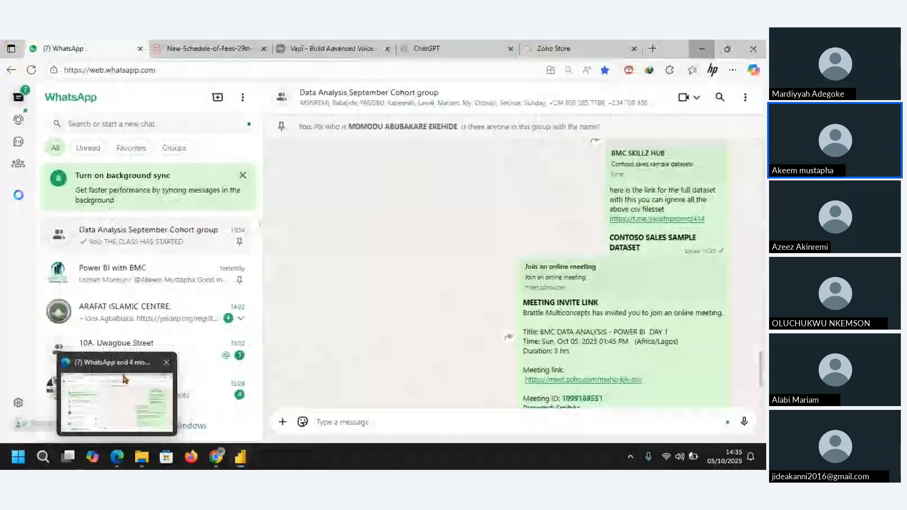
click(125, 379)
scroll(754, 298, up, 10)
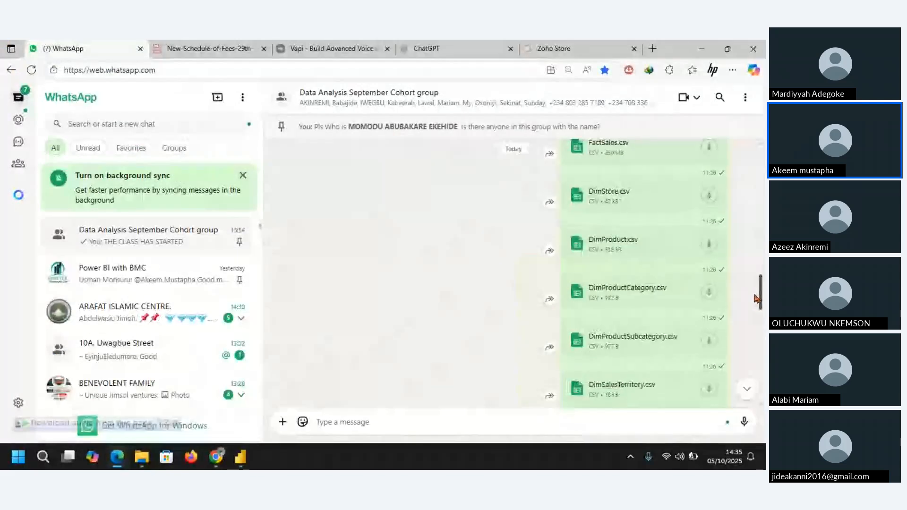
drag(755, 299, 761, 332)
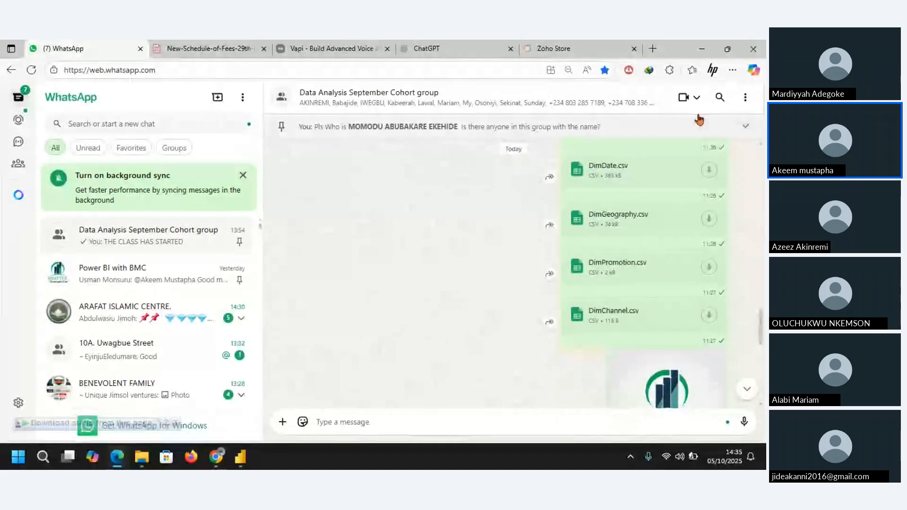
click(703, 50)
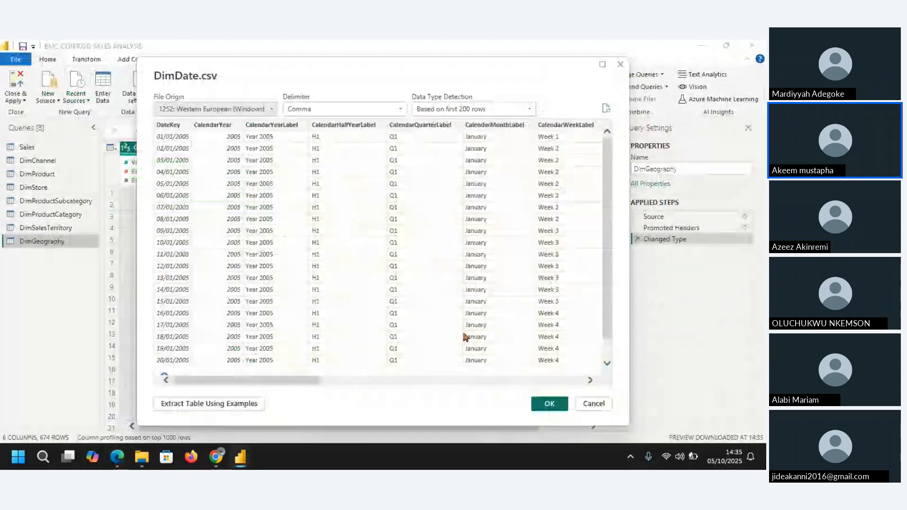
click(548, 402)
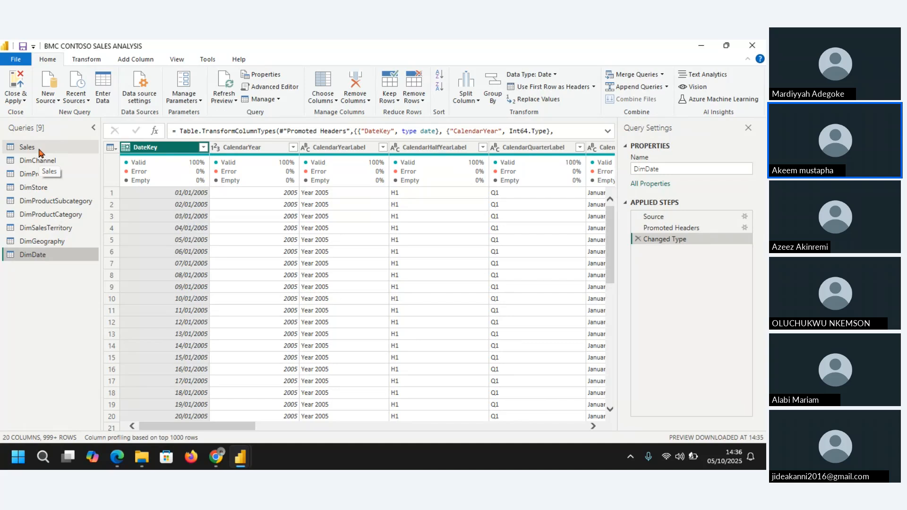
Step: Switch to the Zoho meeting in Chrome, read the participants' chat messages, and return to Power Query Editor
mouse_move(214, 459)
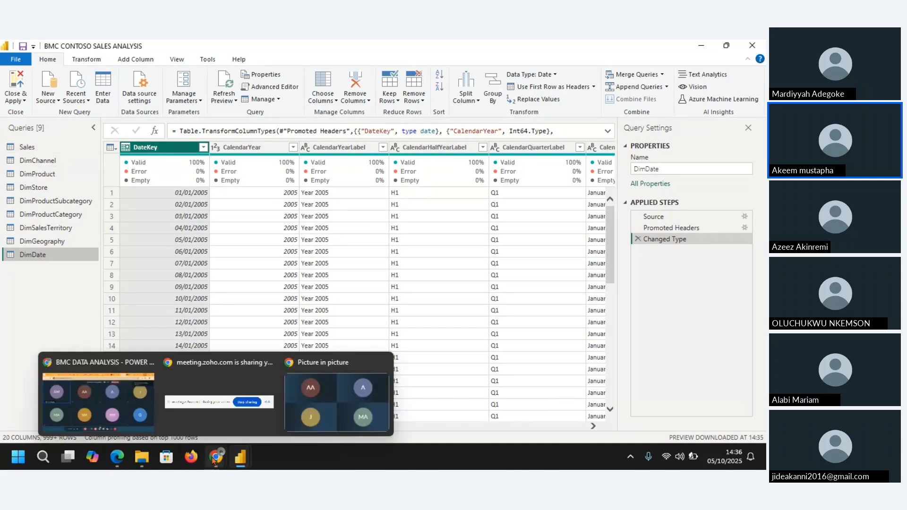
mouse_move(120, 407)
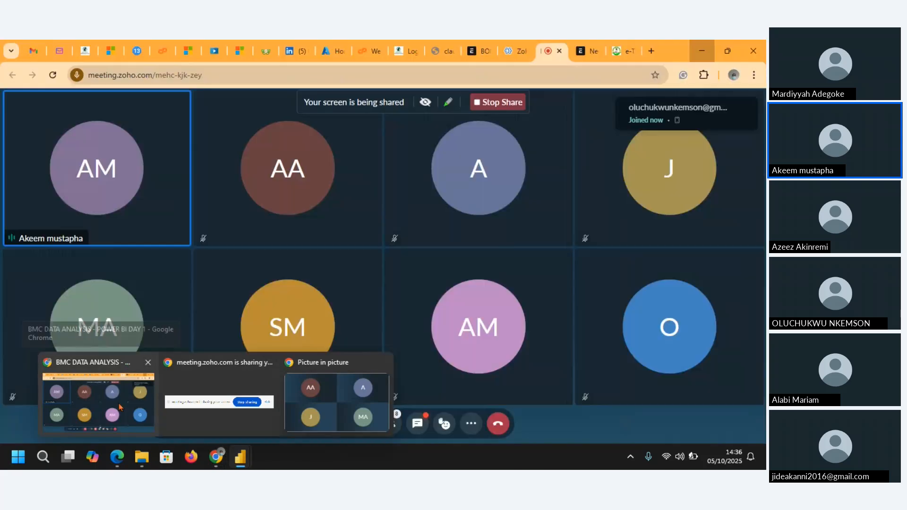
click(120, 405)
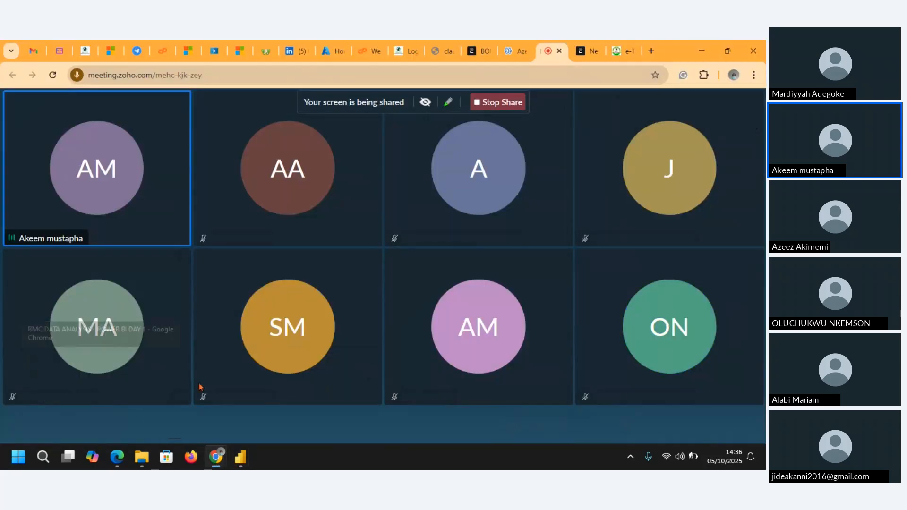
click(418, 422)
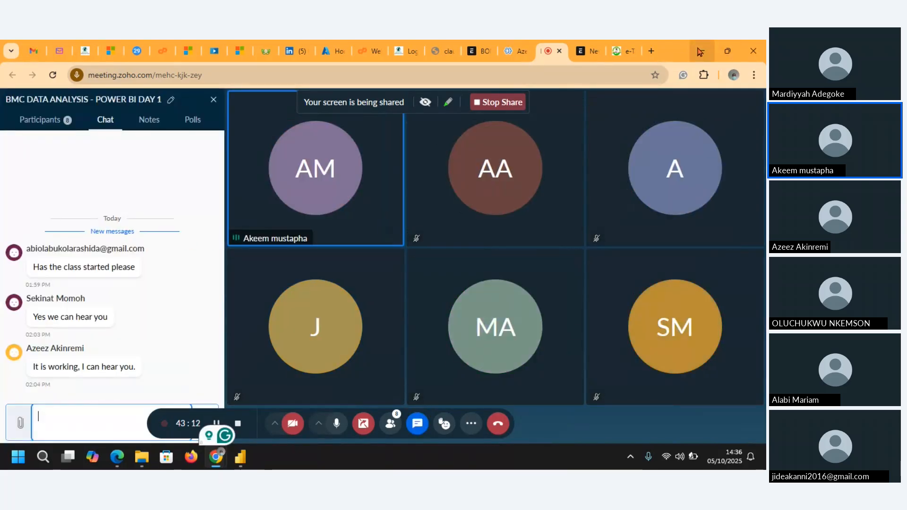
click(701, 51)
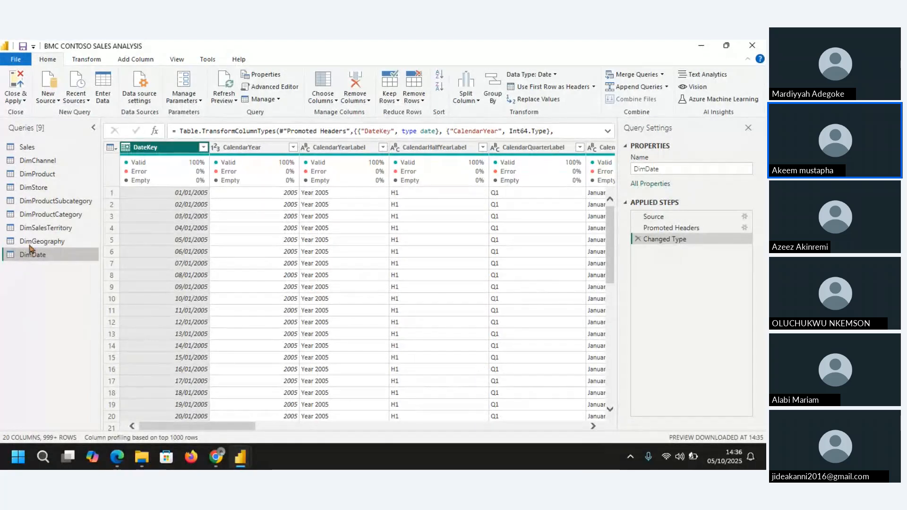
Step: Base column profiling for the Sales query on the top 1000 rows
click(29, 147)
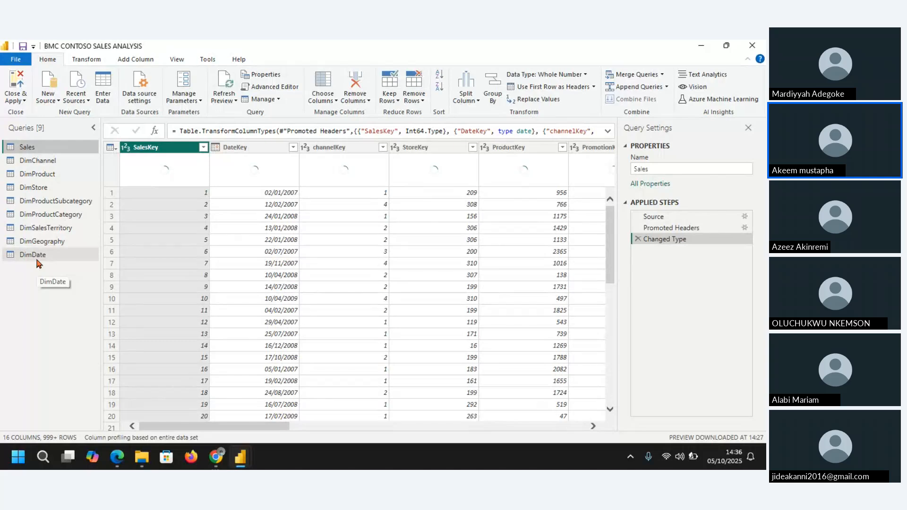
click(168, 439)
click(177, 423)
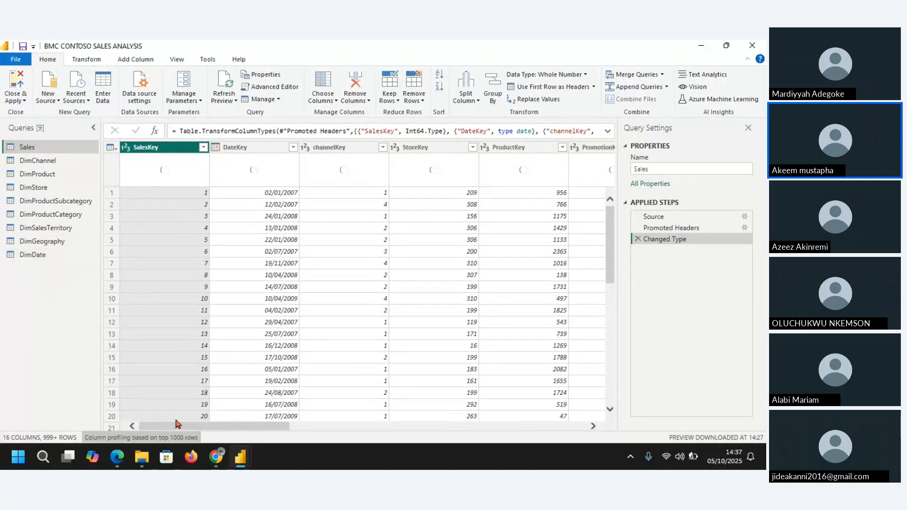
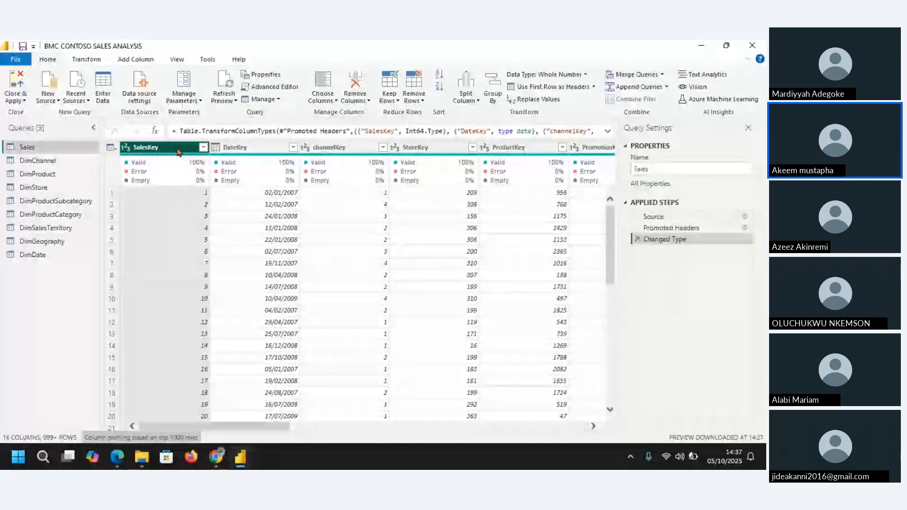
Step: Review the first Sales row and the column quality of the key columns from DateKey through PromotionKey
click(112, 195)
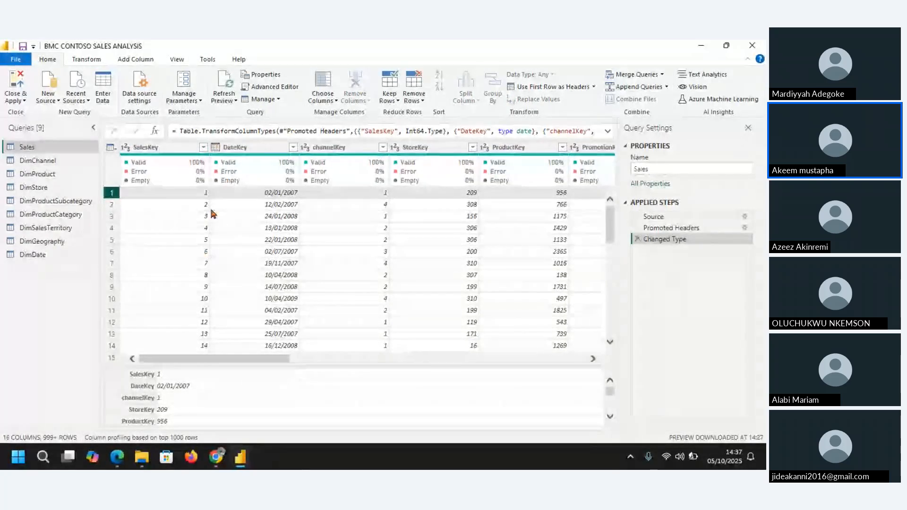
mouse_move(186, 184)
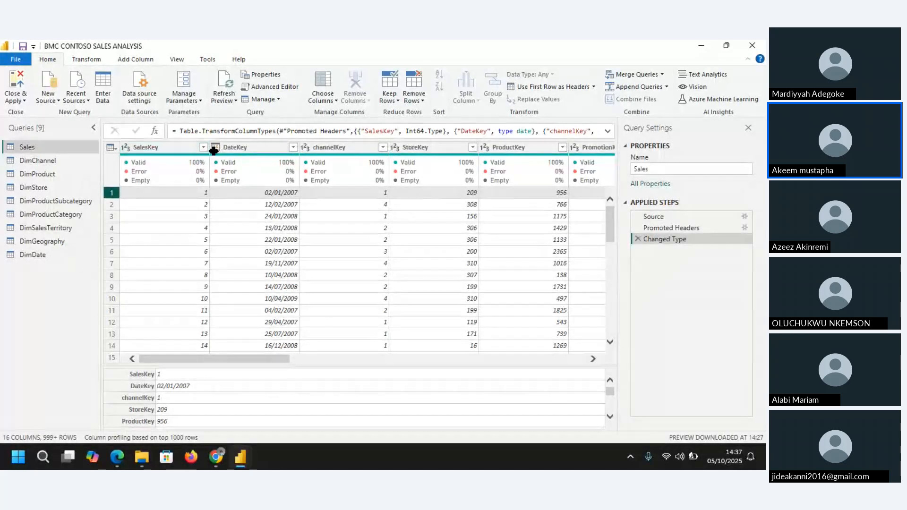
click(243, 148)
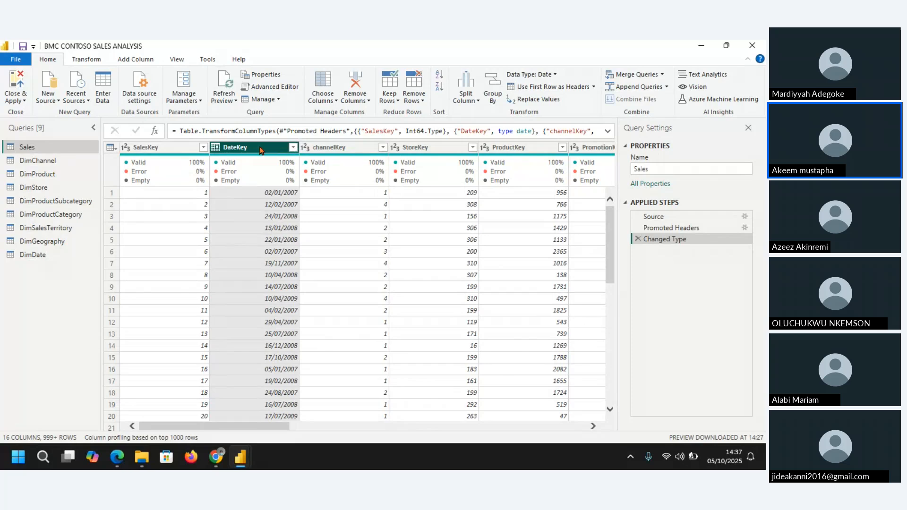
click(332, 147)
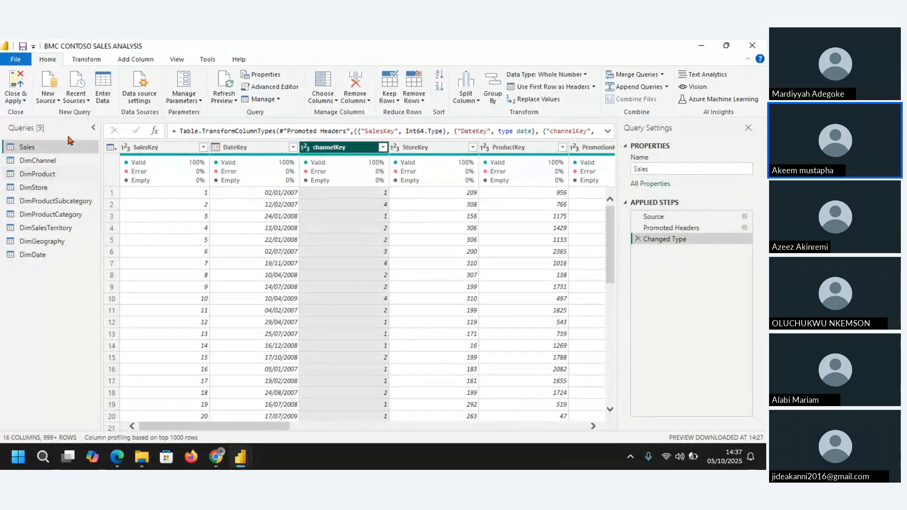
click(416, 147)
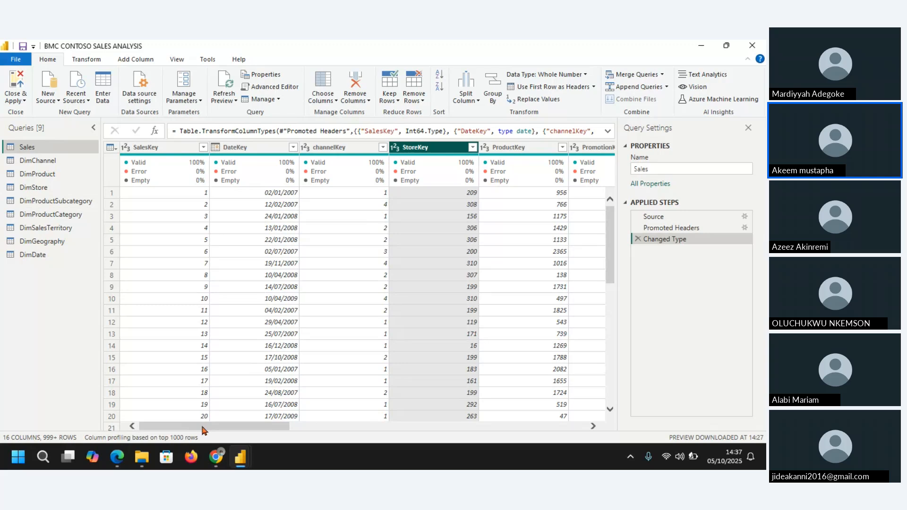
drag(203, 427, 270, 432)
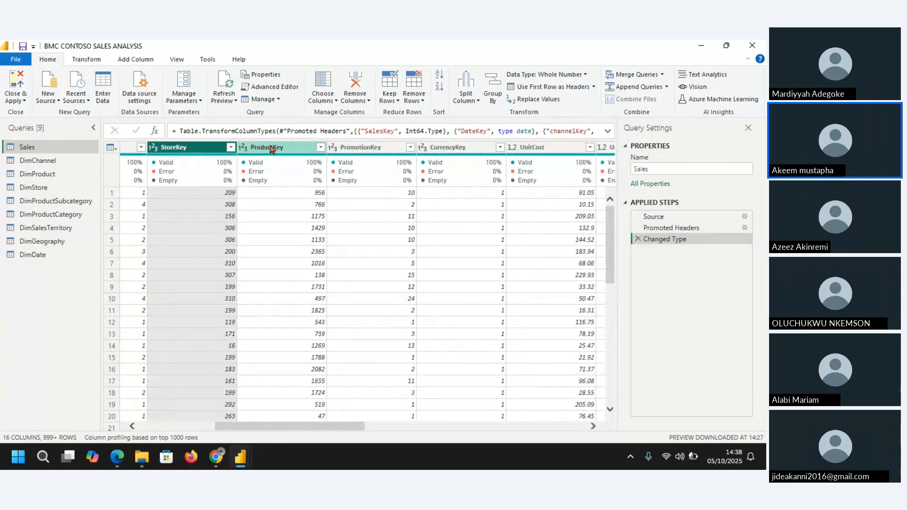
click(272, 148)
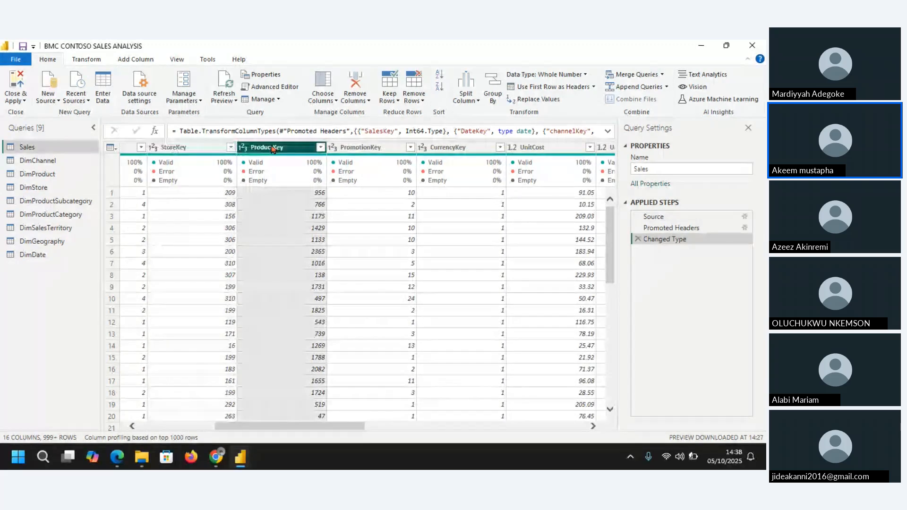
click(371, 148)
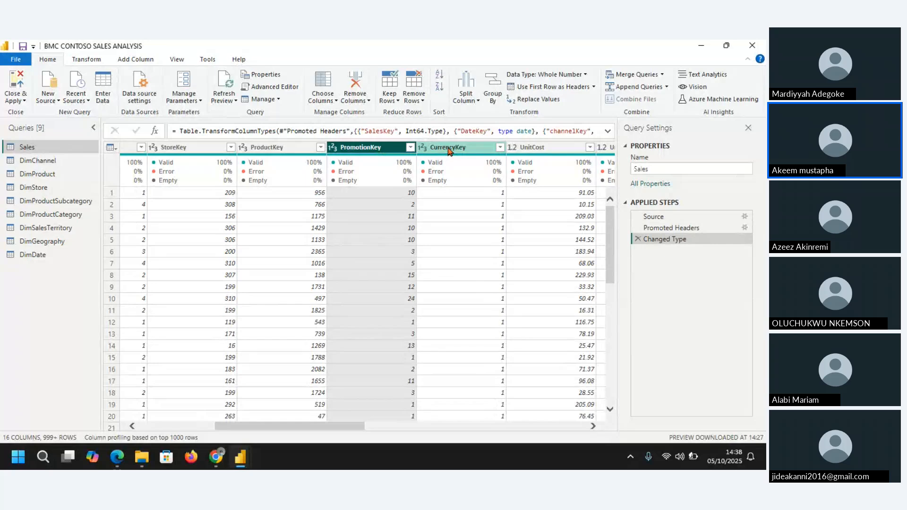
Step: Remove the CurrencyKey column from the Sales query
click(449, 149)
right_click(449, 149)
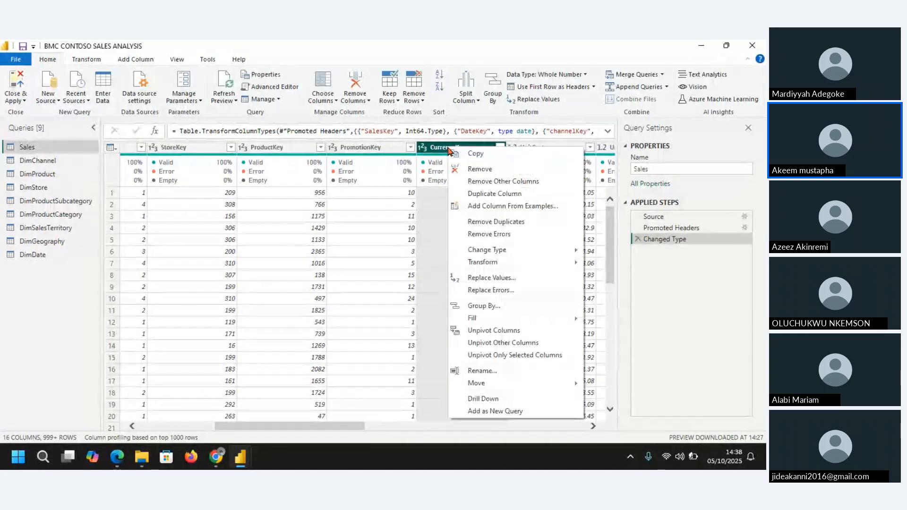
click(492, 169)
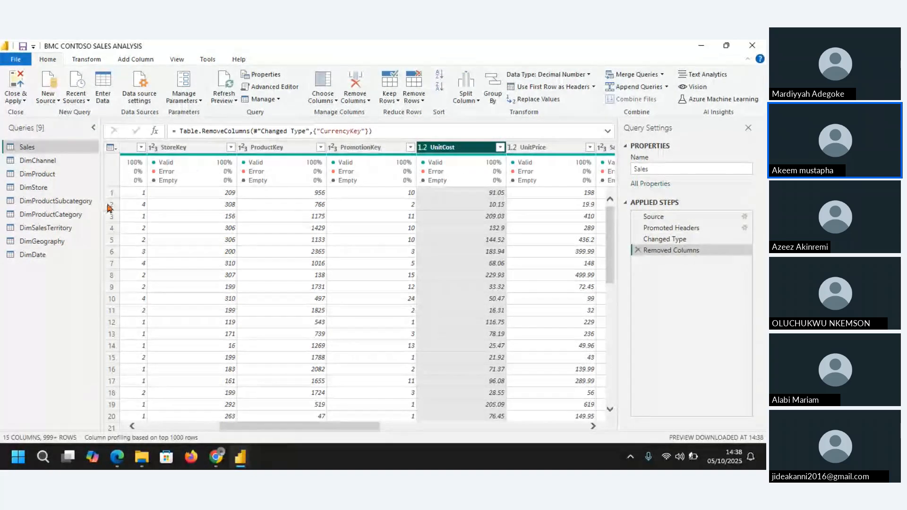
Step: Examine the values and column quality of the remaining Sales columns from UnitCost through SalesAmount
drag(332, 427, 431, 436)
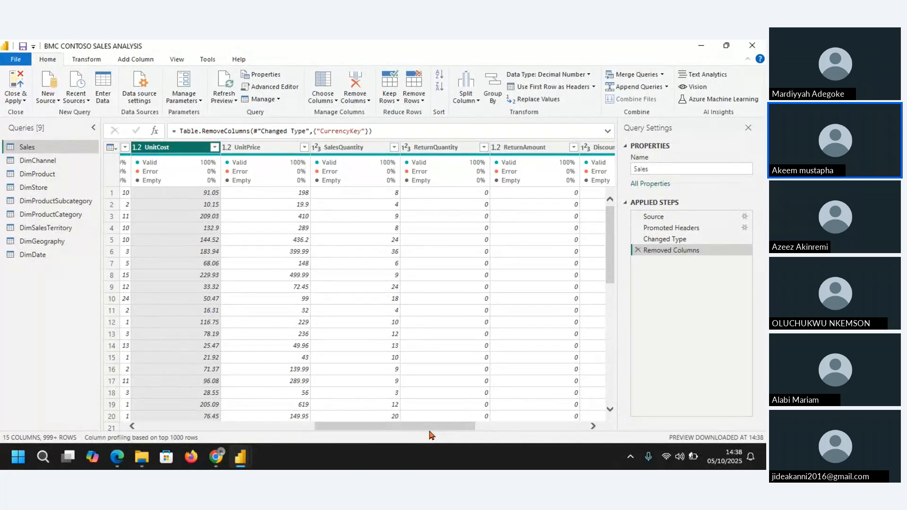
drag(430, 431, 488, 433)
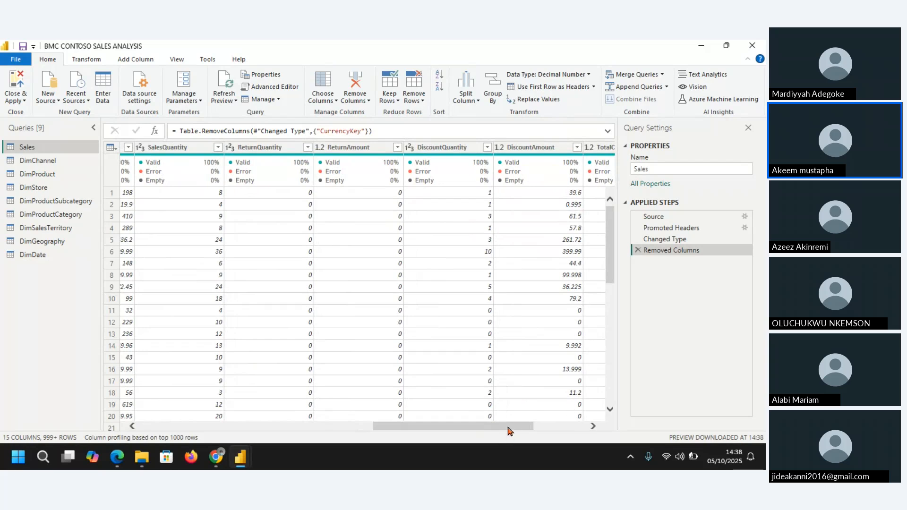
drag(509, 428, 568, 424)
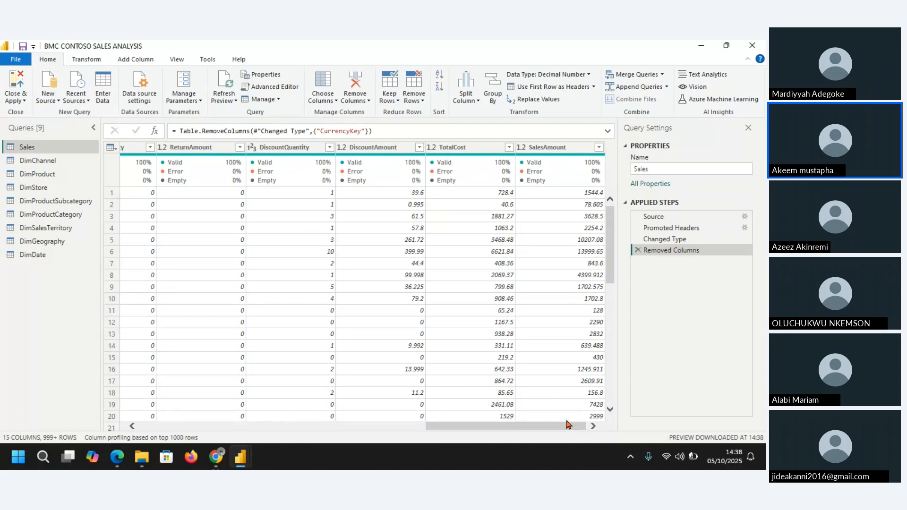
click(586, 193)
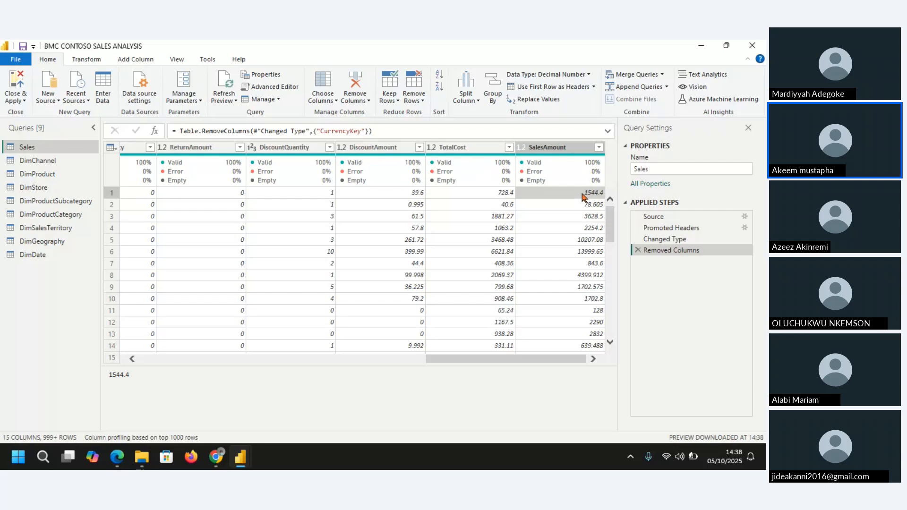
click(563, 148)
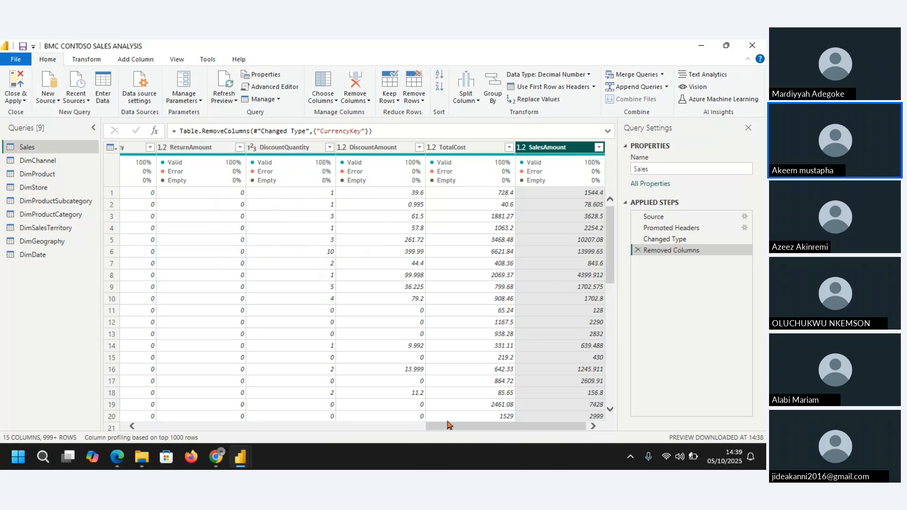
drag(448, 426, 339, 433)
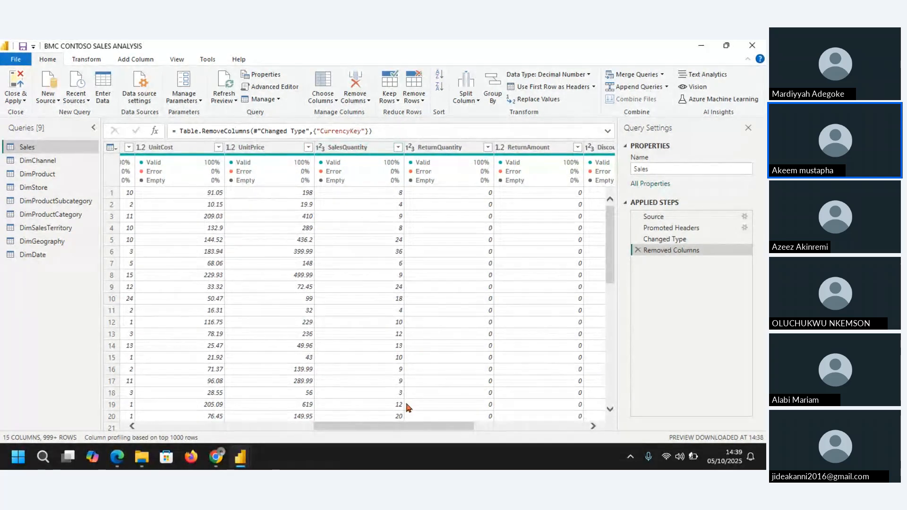
drag(409, 428, 575, 428)
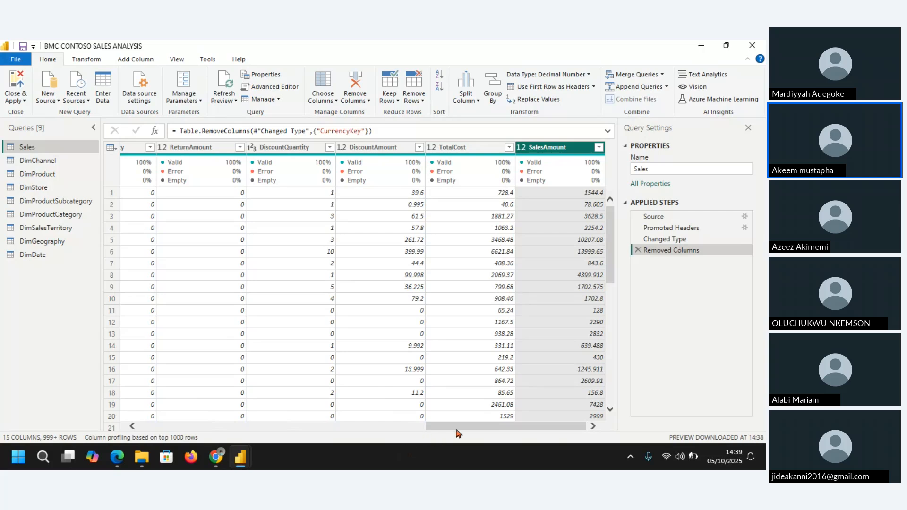
drag(456, 427, 162, 423)
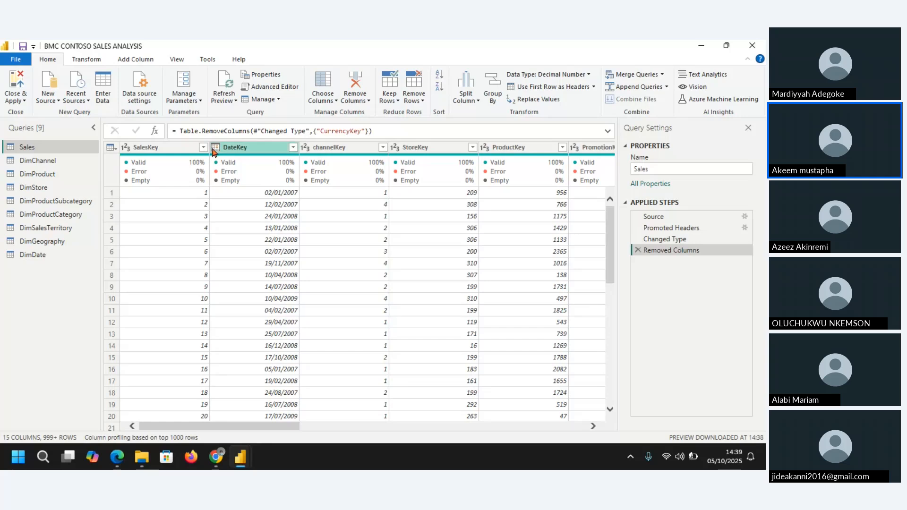
Step: Check the column quality in the DimChannel query and in the DimProduct columns from ProductKey through ClassID
click(52, 163)
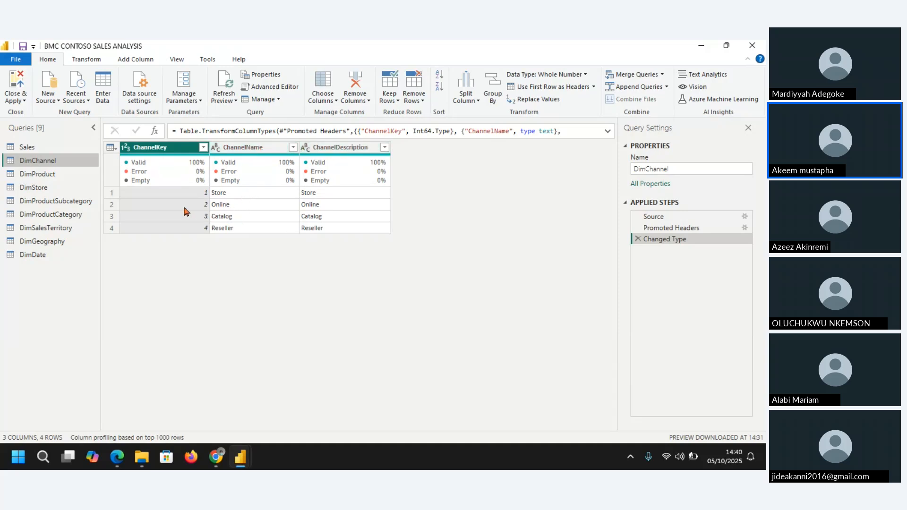
click(45, 176)
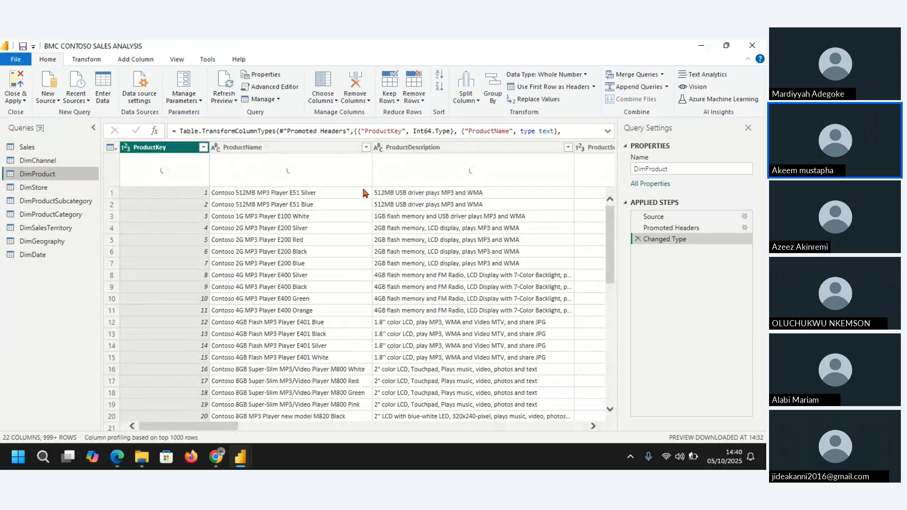
click(323, 146)
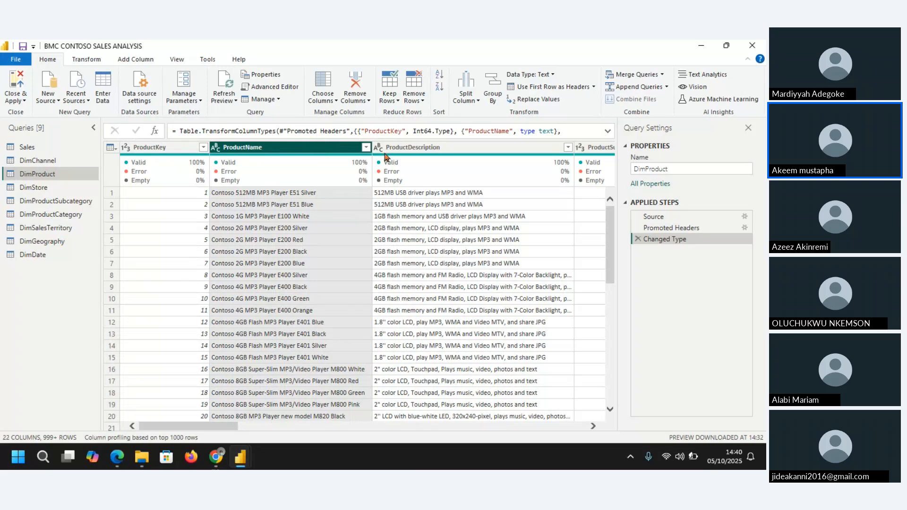
click(470, 149)
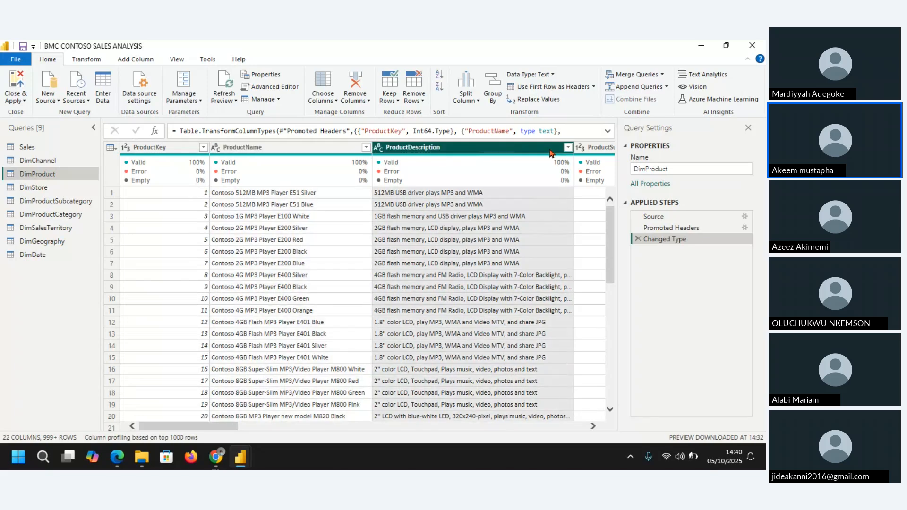
click(596, 148)
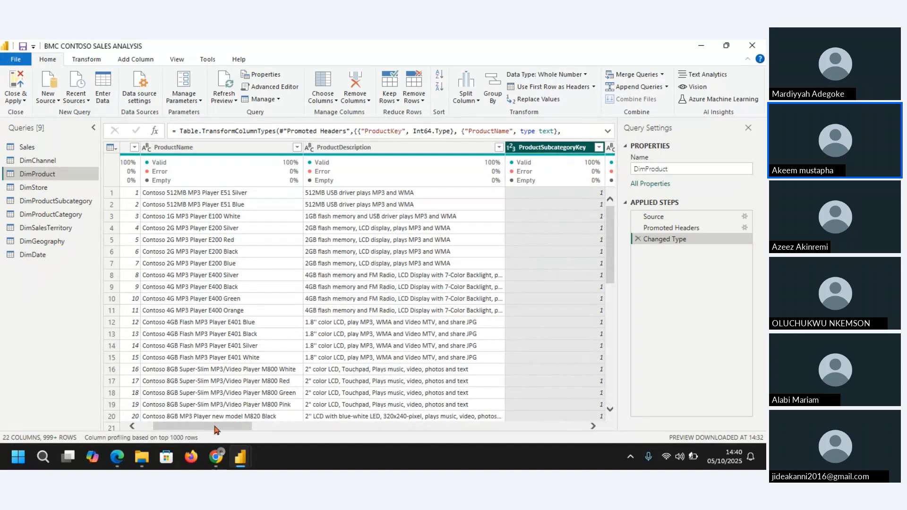
drag(218, 427, 270, 431)
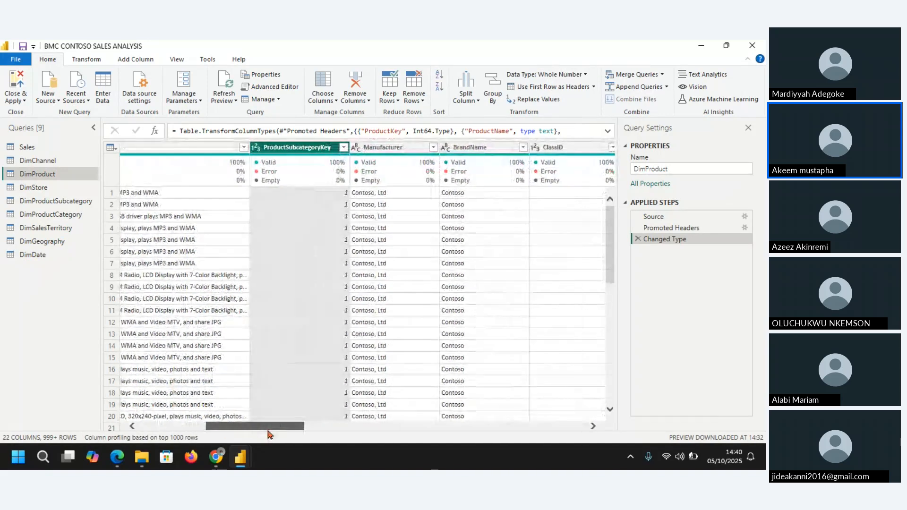
click(380, 148)
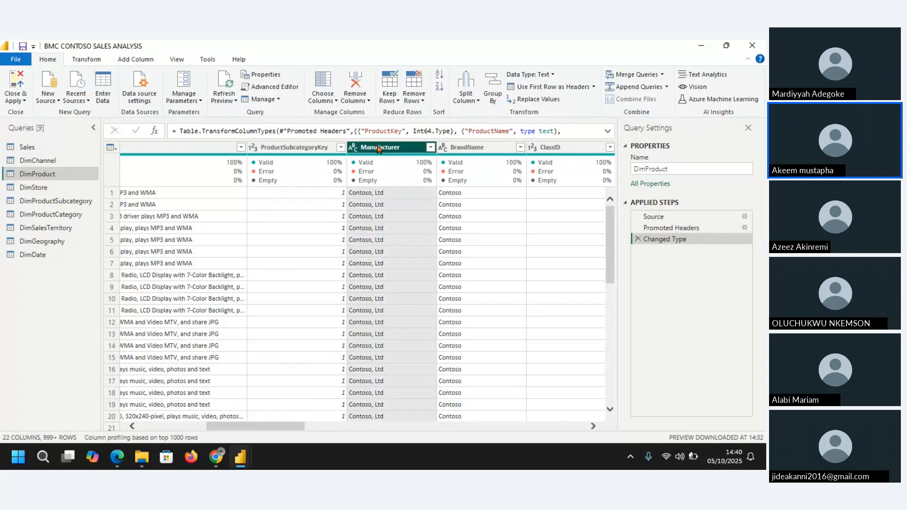
click(476, 148)
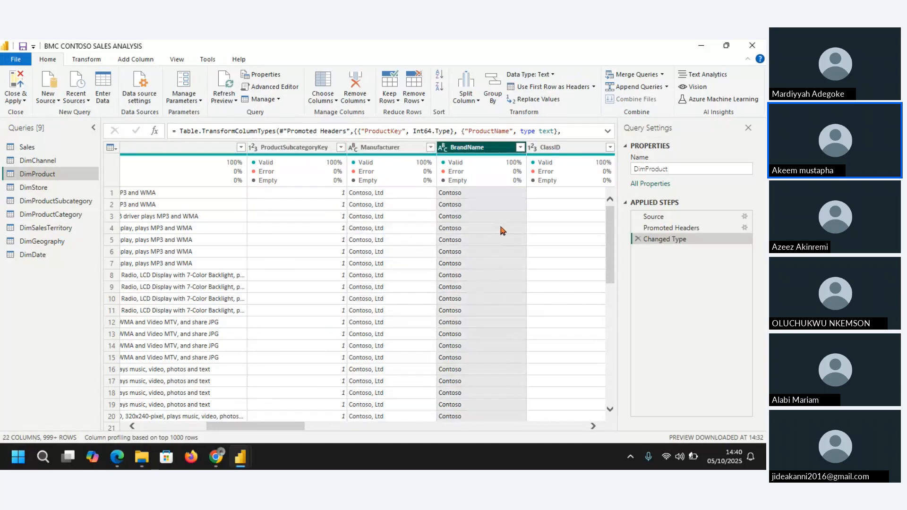
click(598, 147)
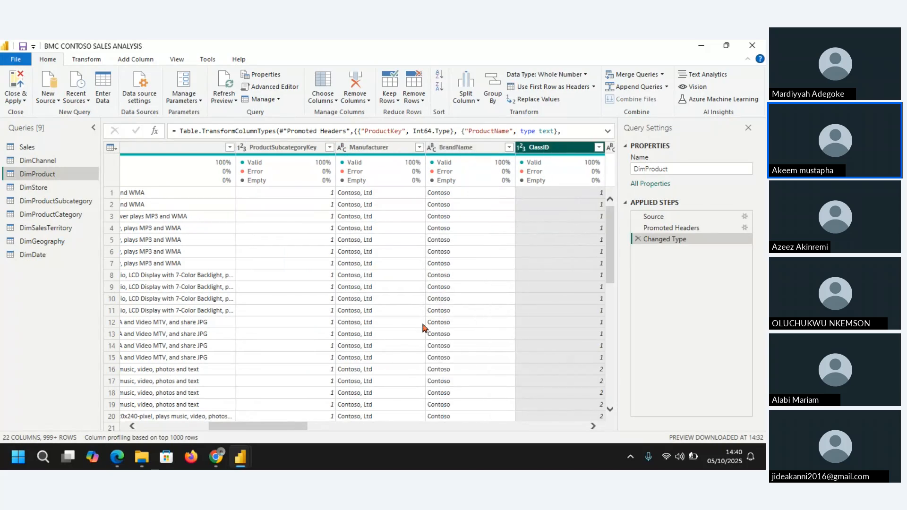
Step: Examine the values and column quality of the remaining DimProduct columns from ClassName through Status
drag(281, 427, 381, 427)
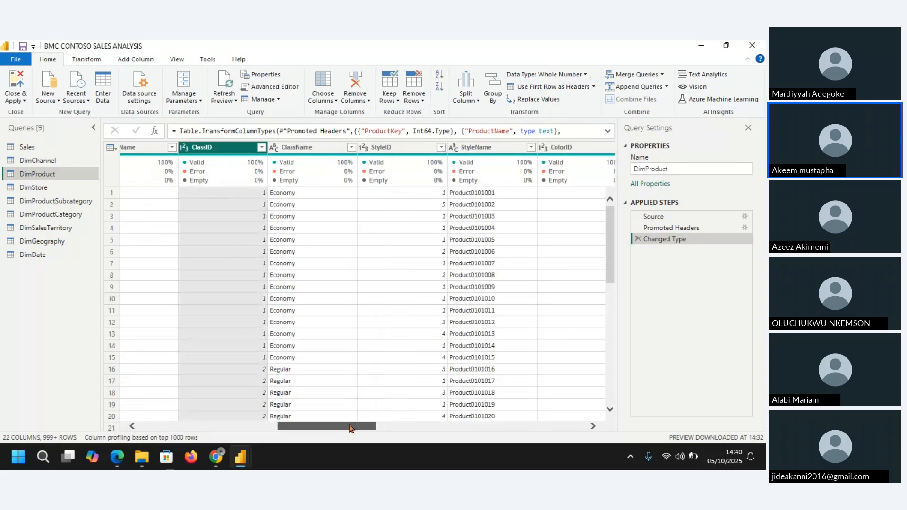
click(309, 147)
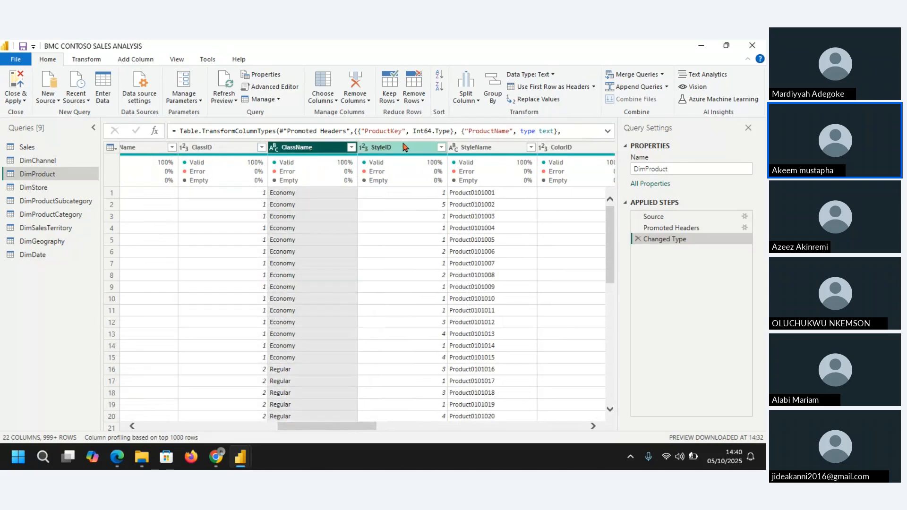
click(404, 148)
click(504, 148)
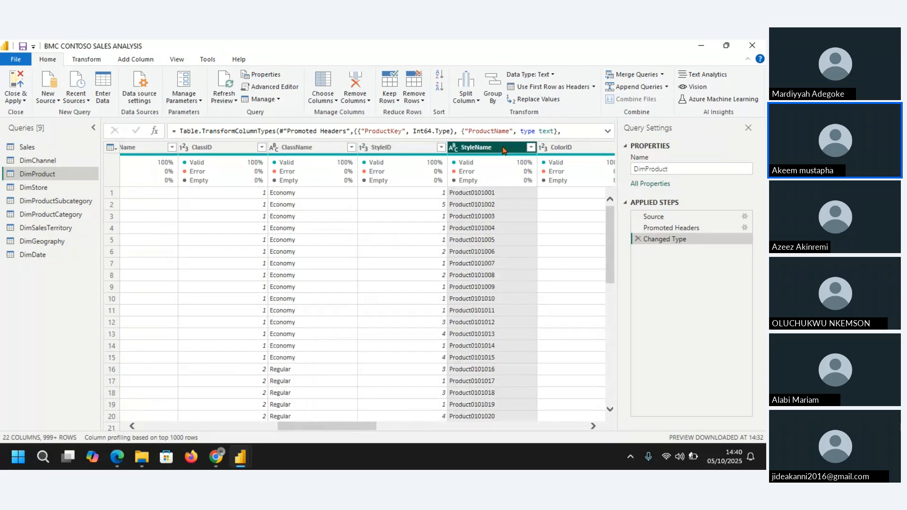
click(579, 148)
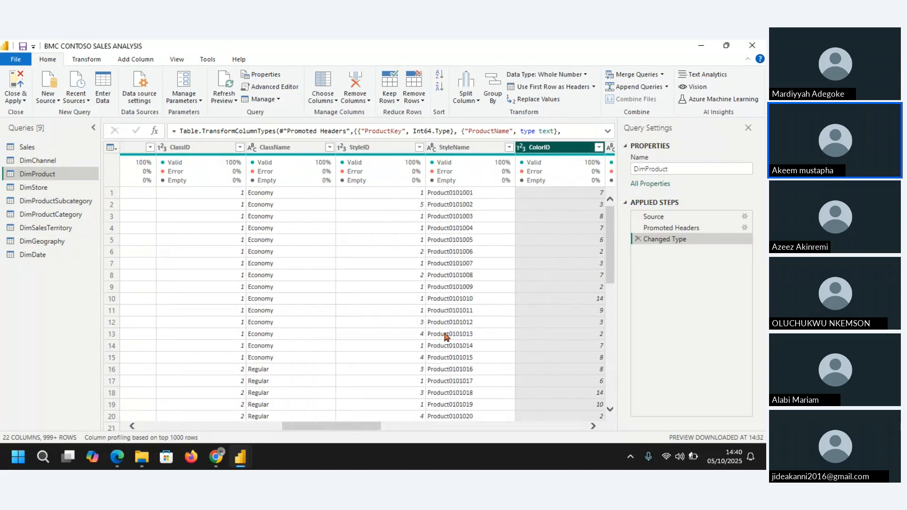
drag(346, 427, 532, 434)
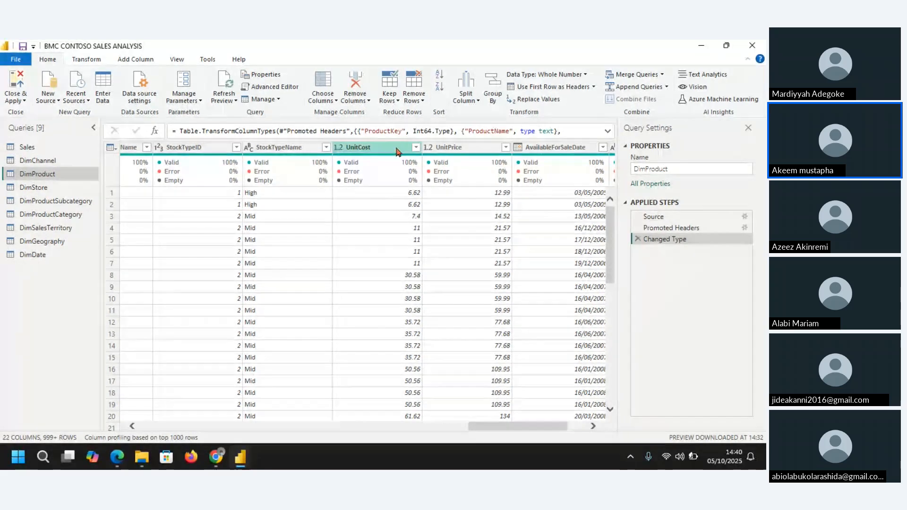
click(454, 147)
click(565, 147)
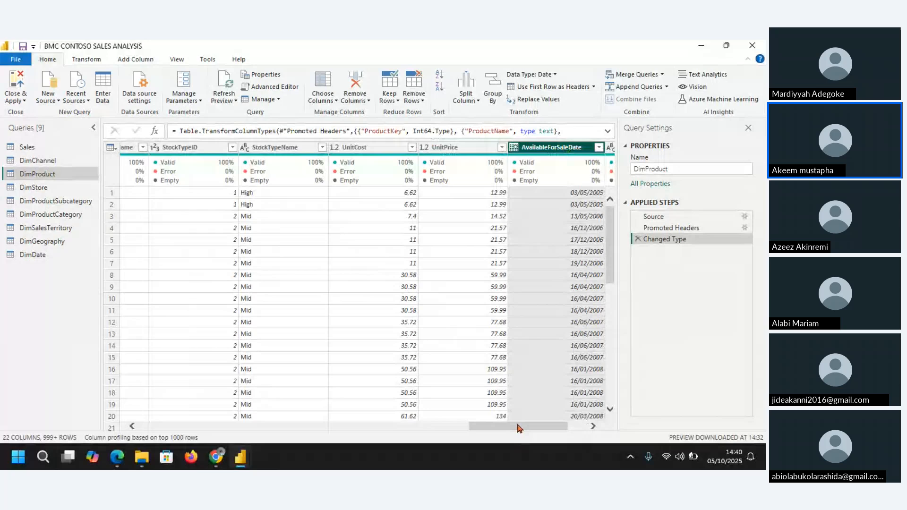
drag(518, 428, 560, 430)
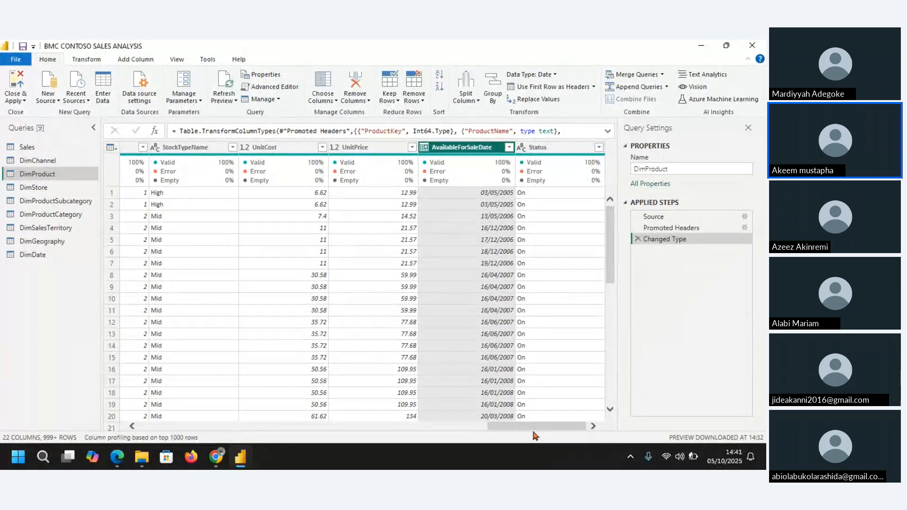
drag(534, 432, 321, 450)
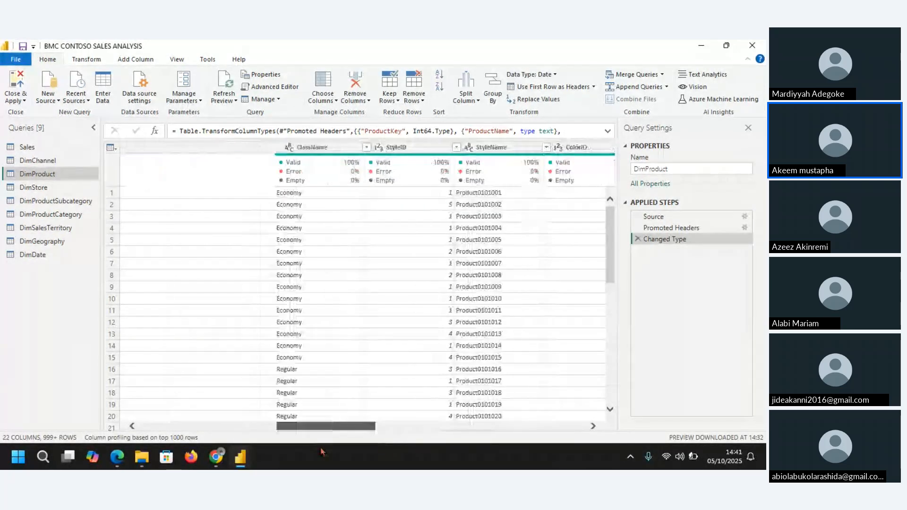
Step: Examine the values and column quality of the DimStore columns from StoreKey through EmployeeKey
click(46, 189)
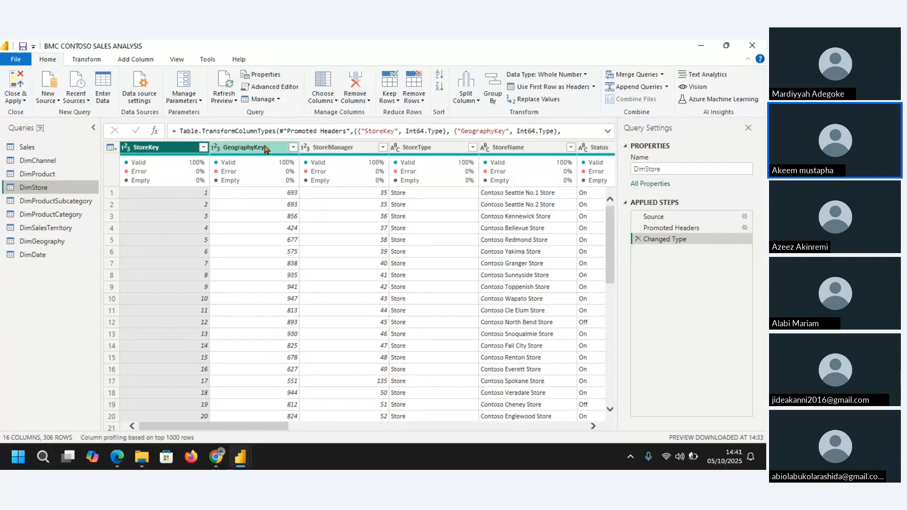
click(265, 148)
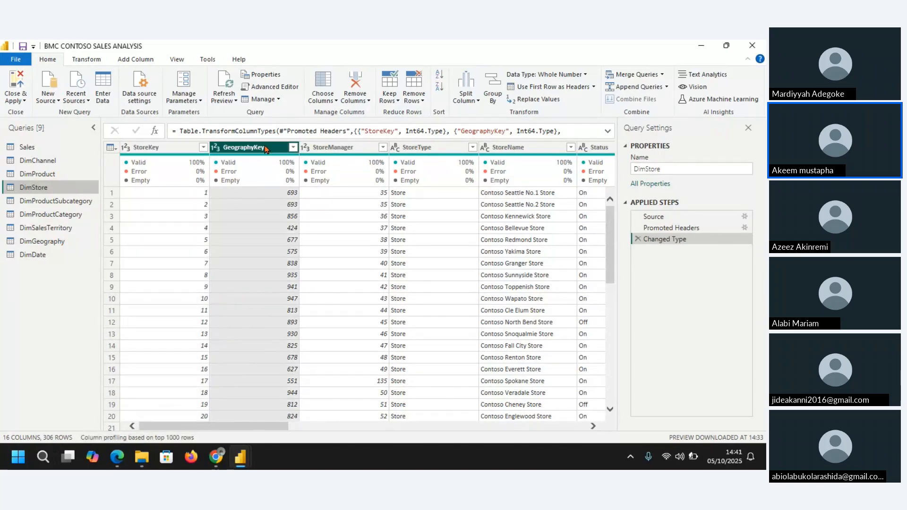
click(352, 148)
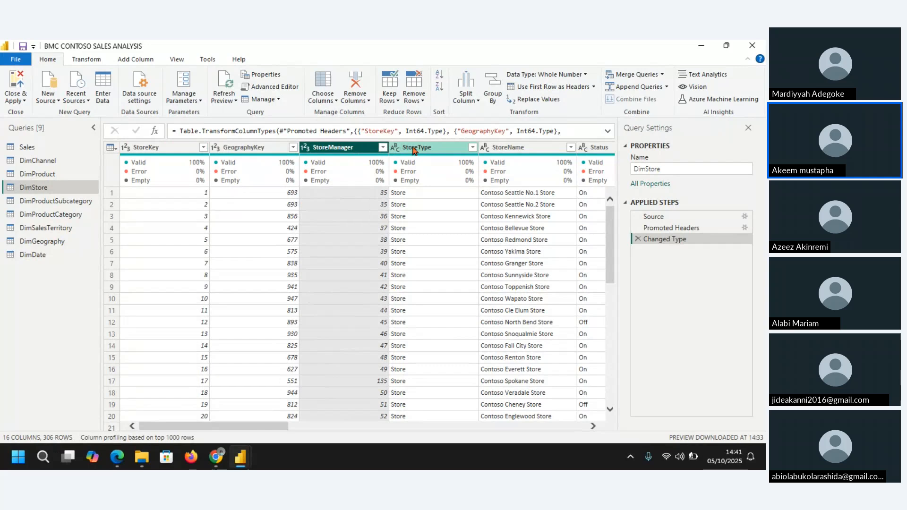
click(439, 151)
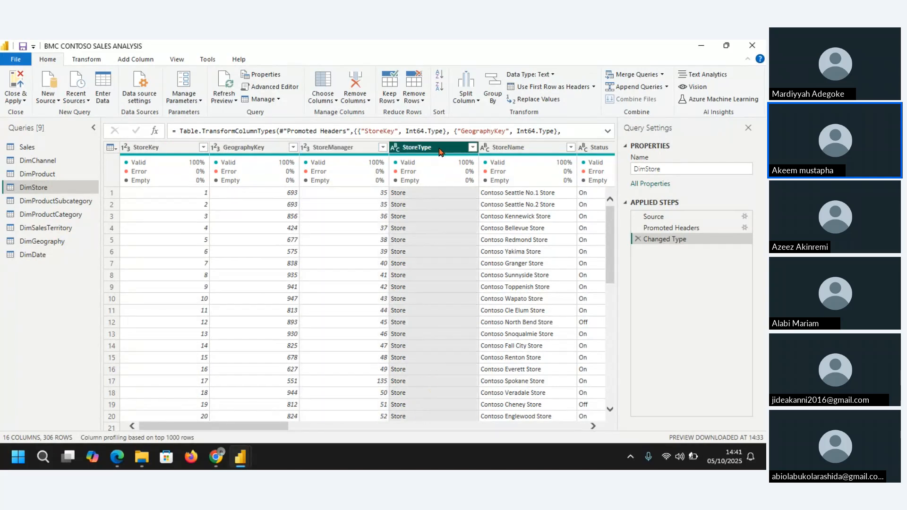
click(510, 150)
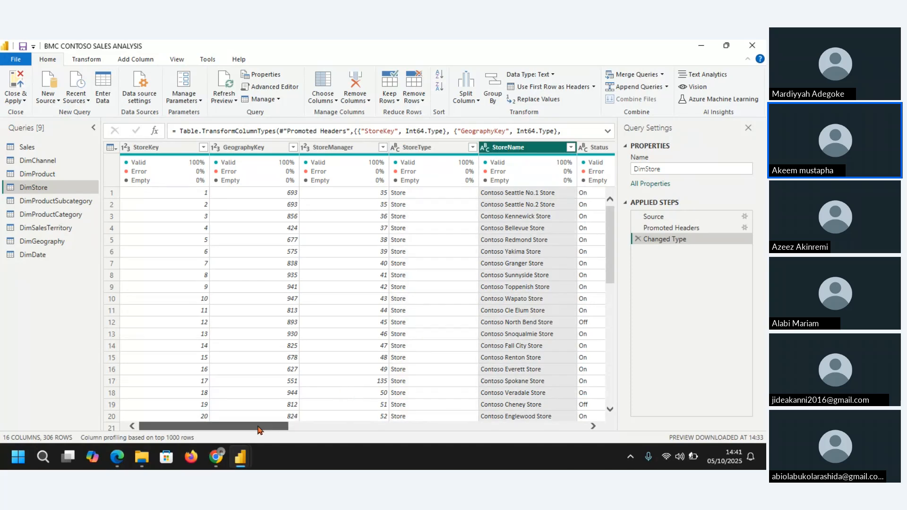
drag(257, 428, 551, 425)
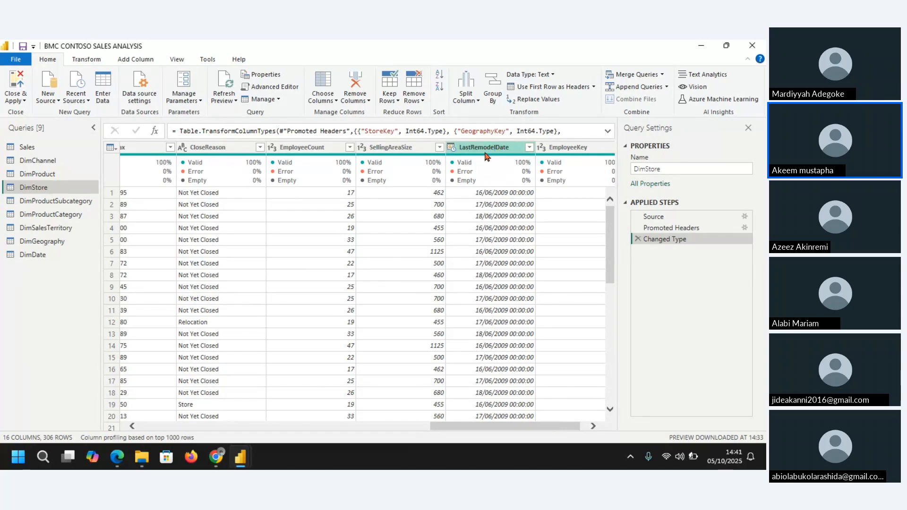
click(590, 147)
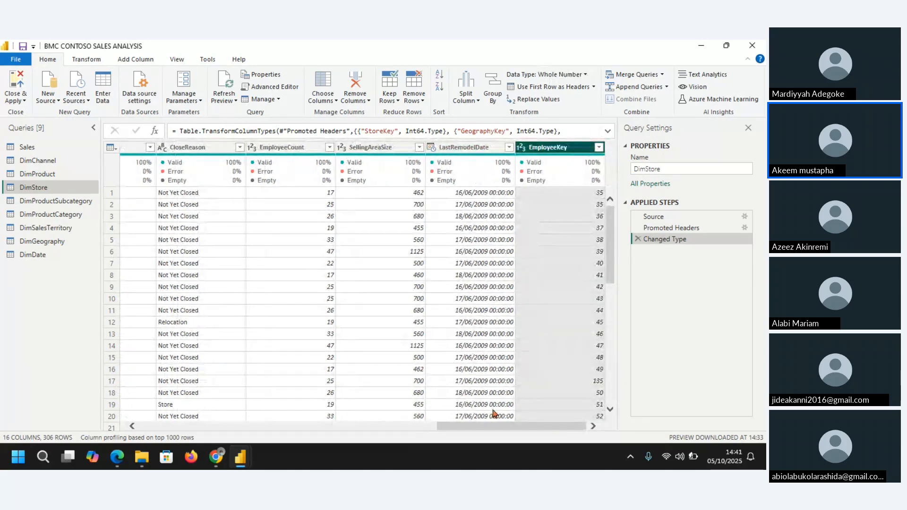
Step: Check the values and column quality in the DimProductSubcategory, DimProductCategory, DimSalesTerritory and DimGeography queries
click(61, 202)
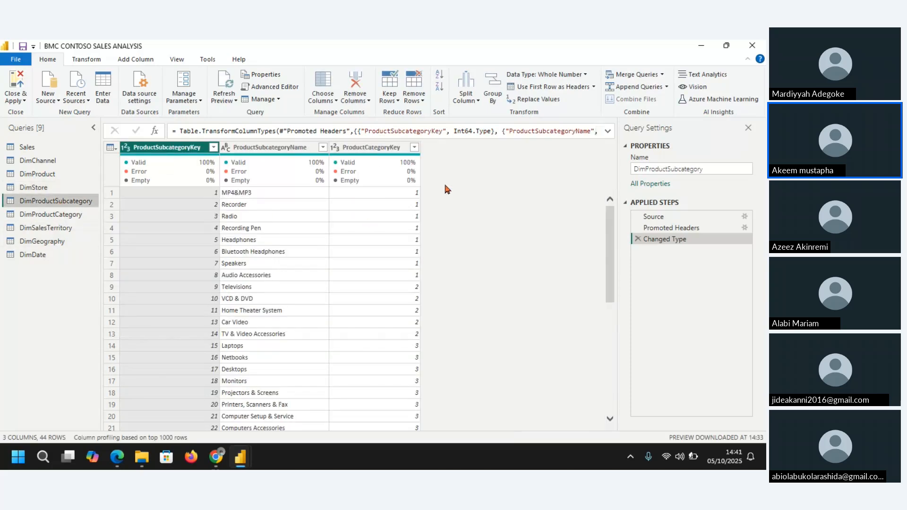
drag(609, 232, 607, 368)
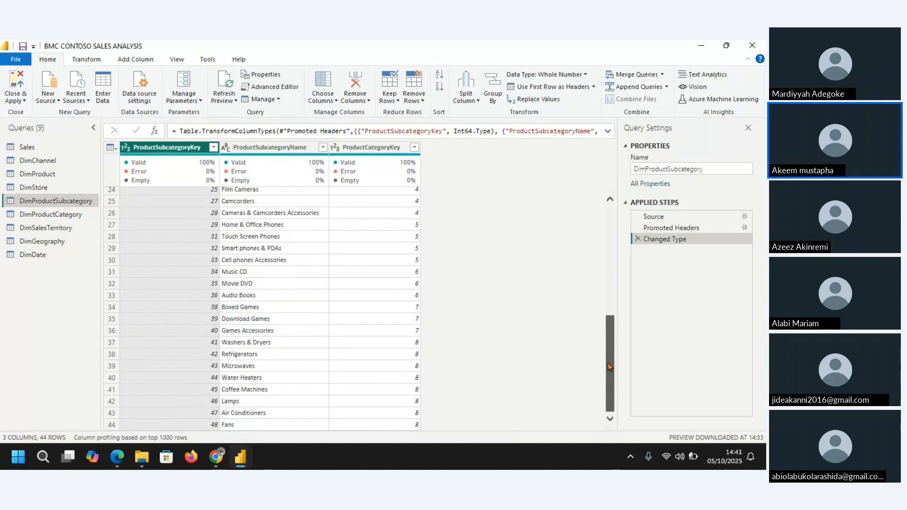
click(60, 215)
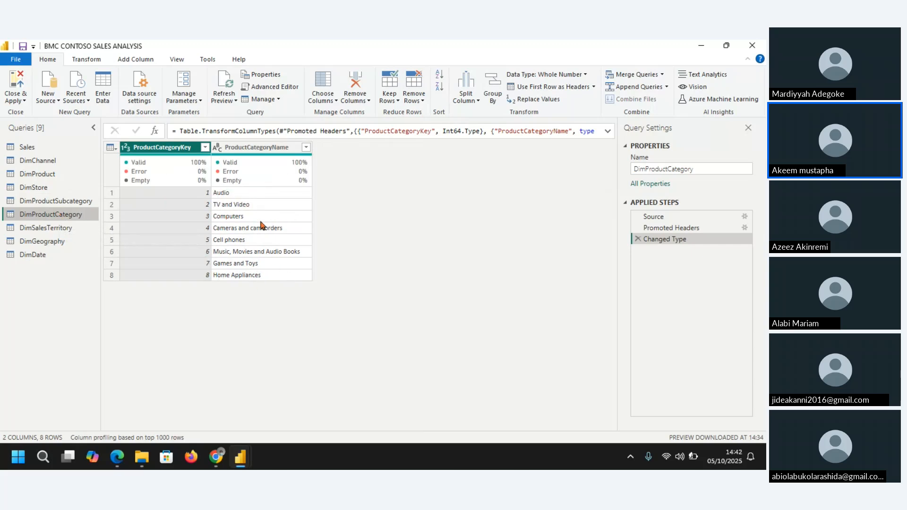
click(32, 228)
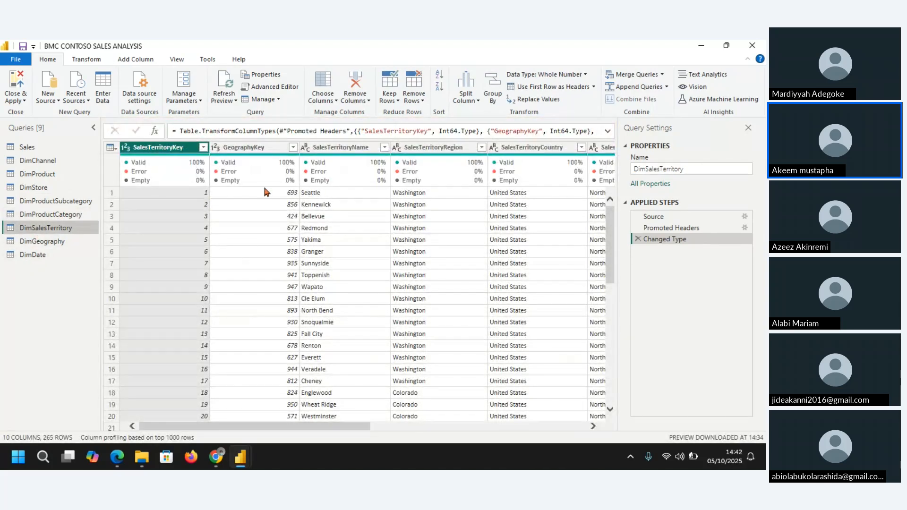
click(42, 242)
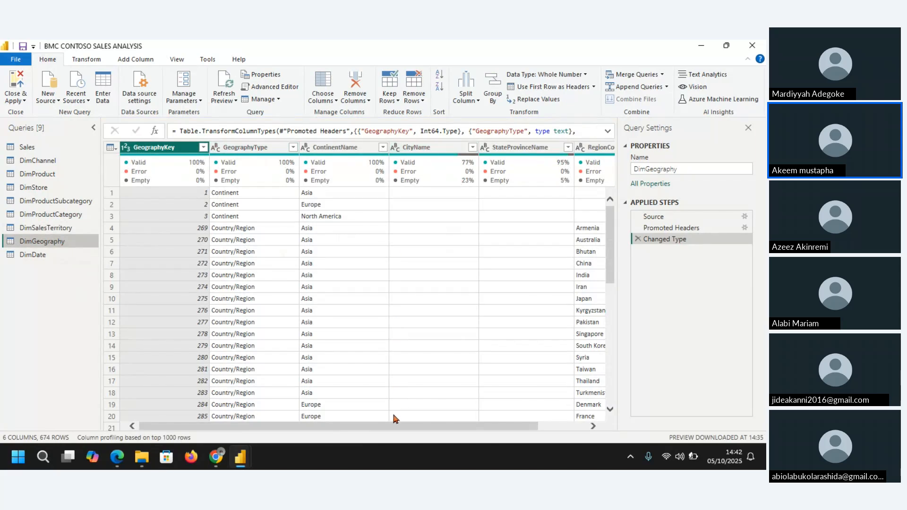
drag(394, 429, 183, 404)
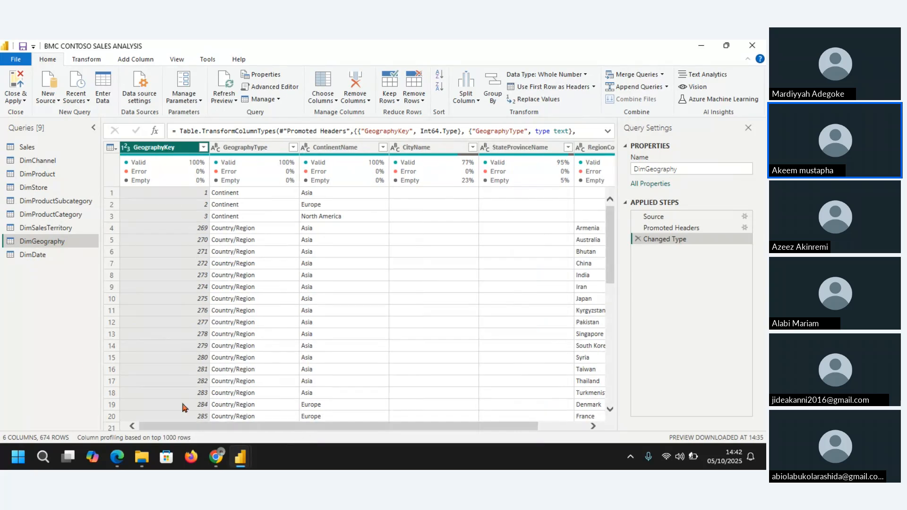
Step: Examine the DimDate columns from DateKey through CalendarDayOfWeekNumber for data types and column quality
click(32, 254)
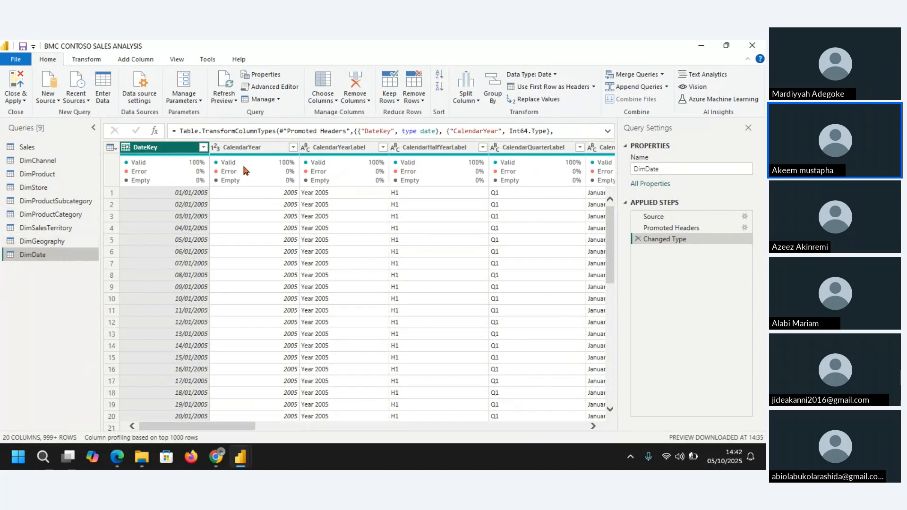
click(443, 148)
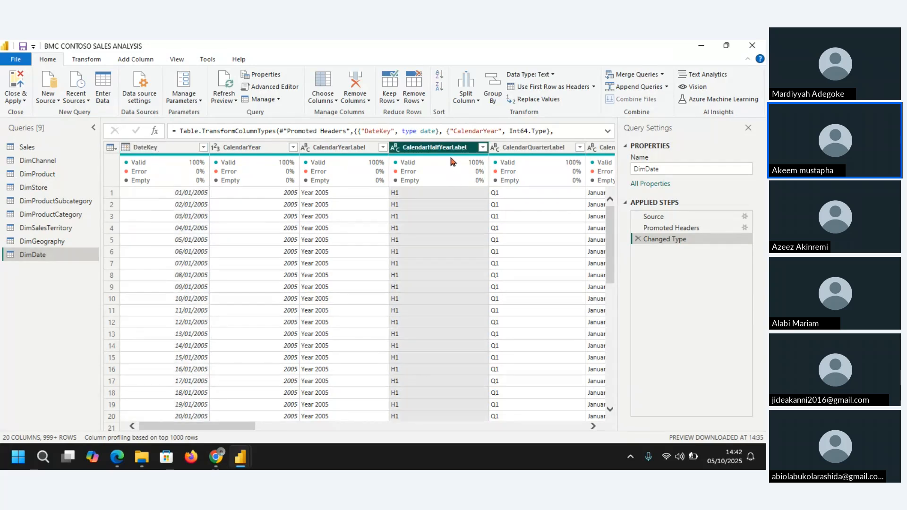
click(546, 150)
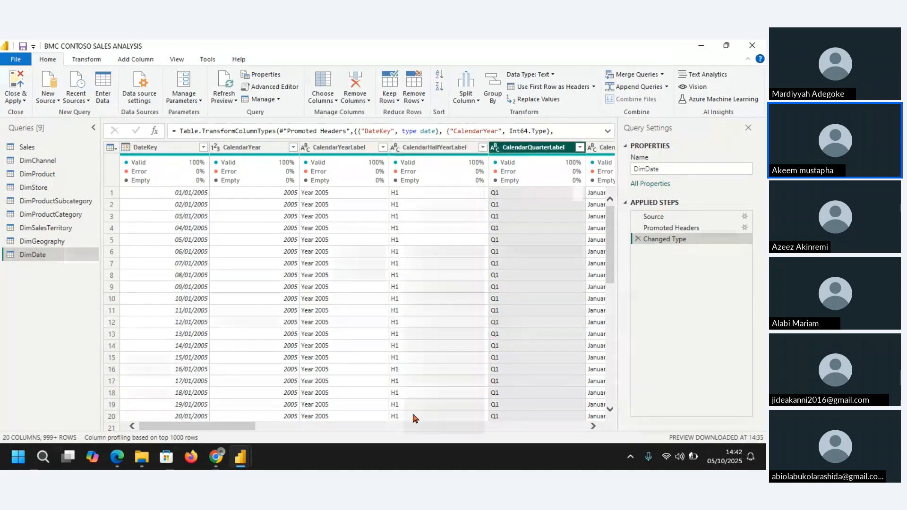
drag(243, 427, 595, 429)
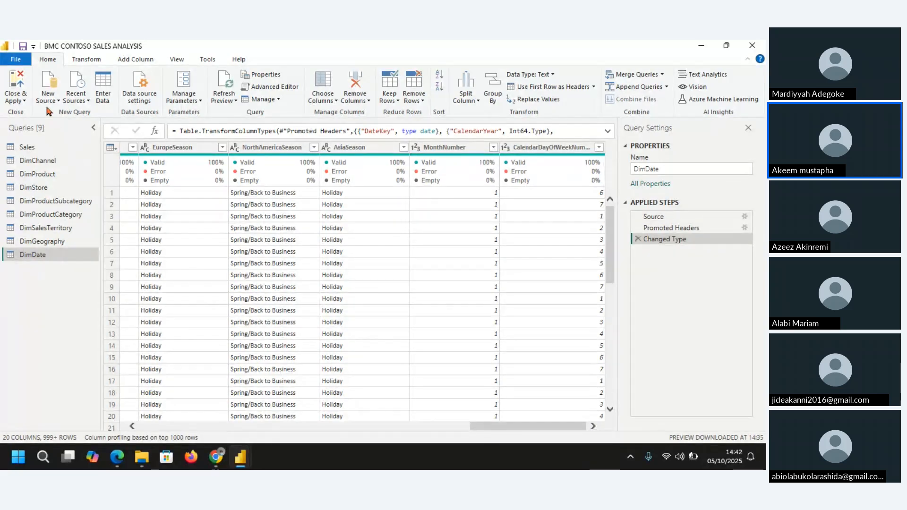
Step: Close the query editor, apply the pending changes to load all queries into the model, and check the load progress down to DimDate
click(21, 100)
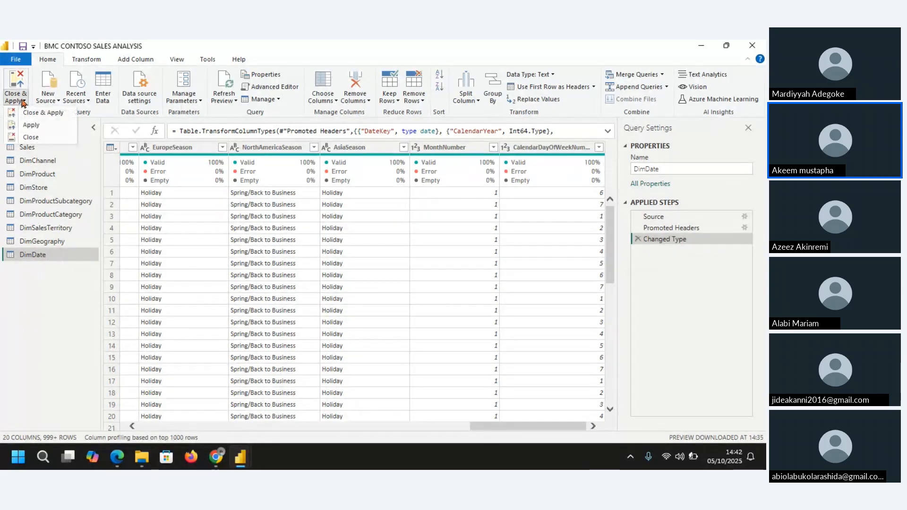
click(55, 114)
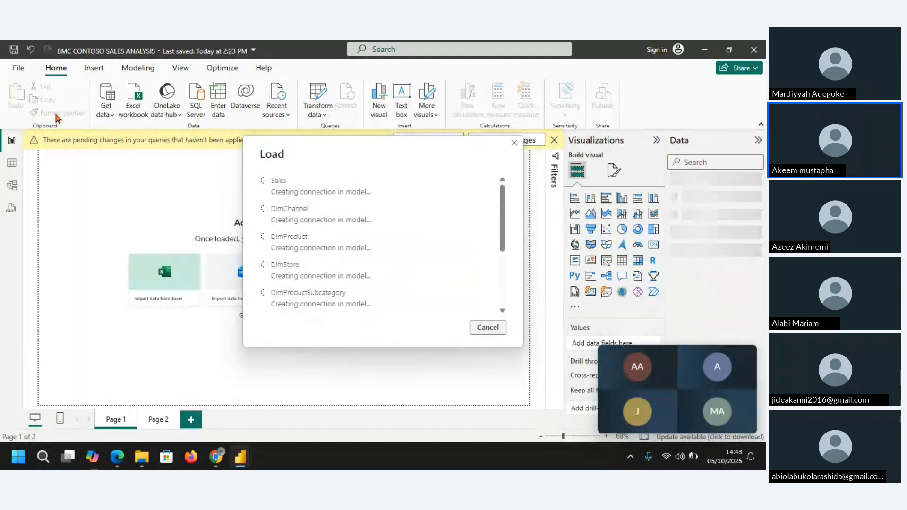
mouse_move(647, 425)
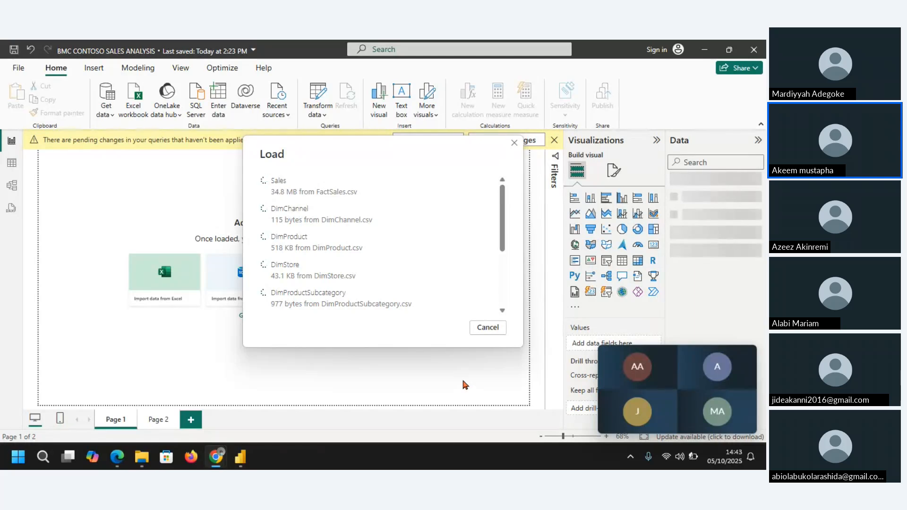
mouse_move(664, 401)
mouse_move(663, 378)
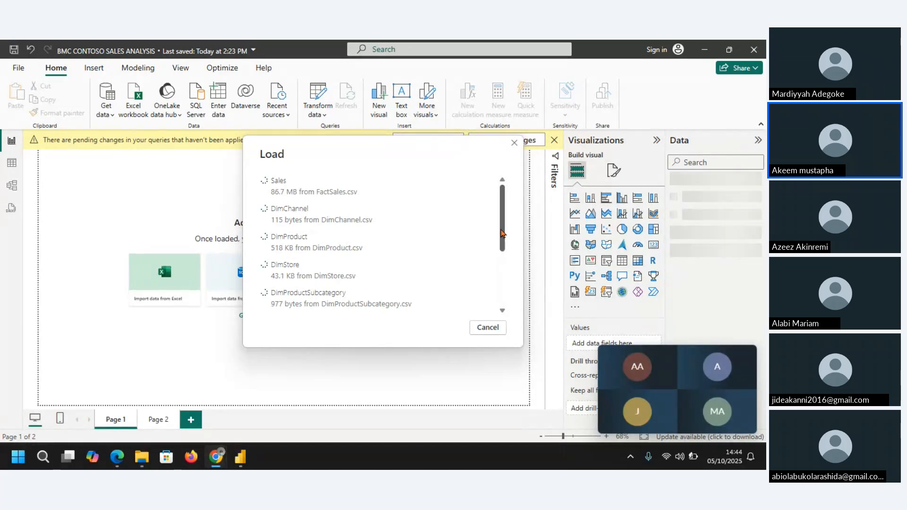
drag(503, 234, 510, 289)
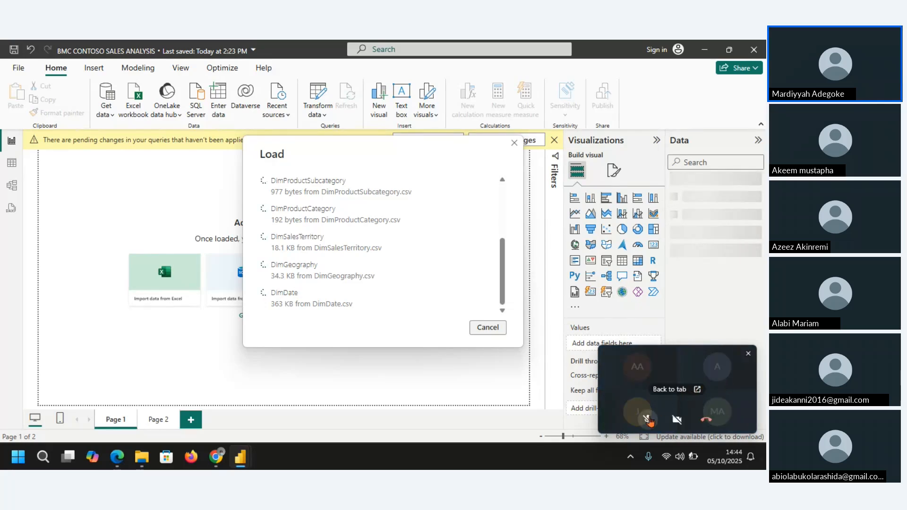
click(648, 419)
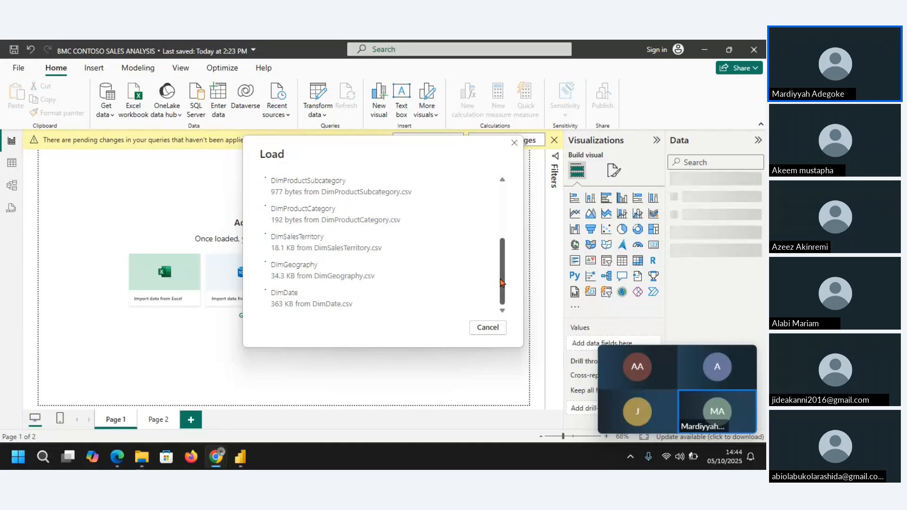
drag(501, 282, 502, 216)
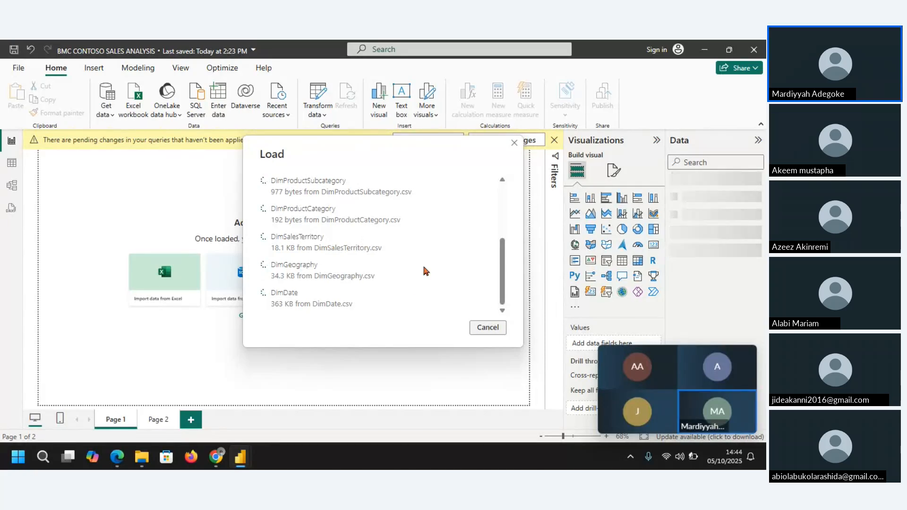
mouse_move(636, 429)
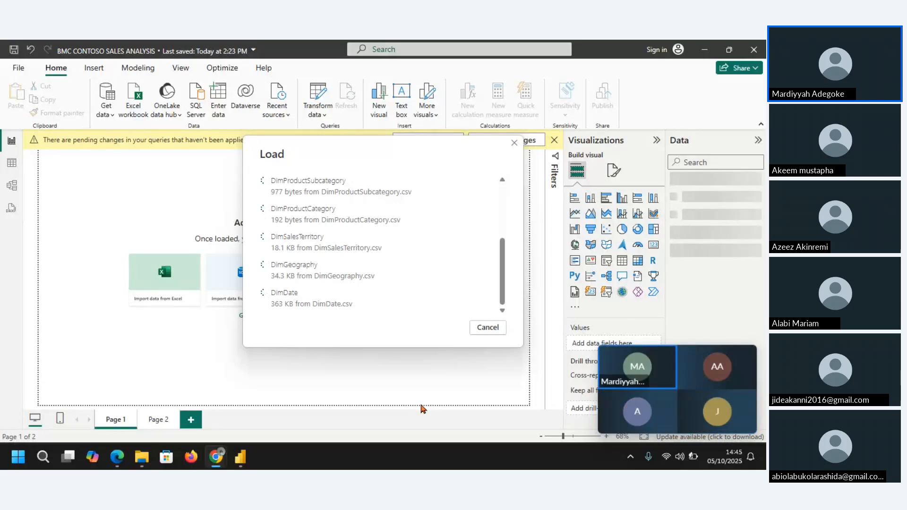
mouse_move(251, 453)
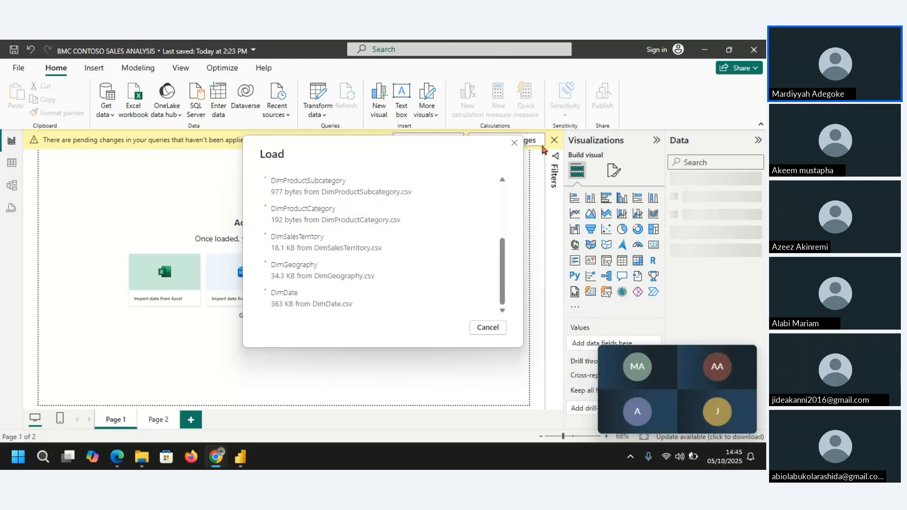
Step: Switch back to the Zoho meeting tab and stop sharing the screen
mouse_move(664, 387)
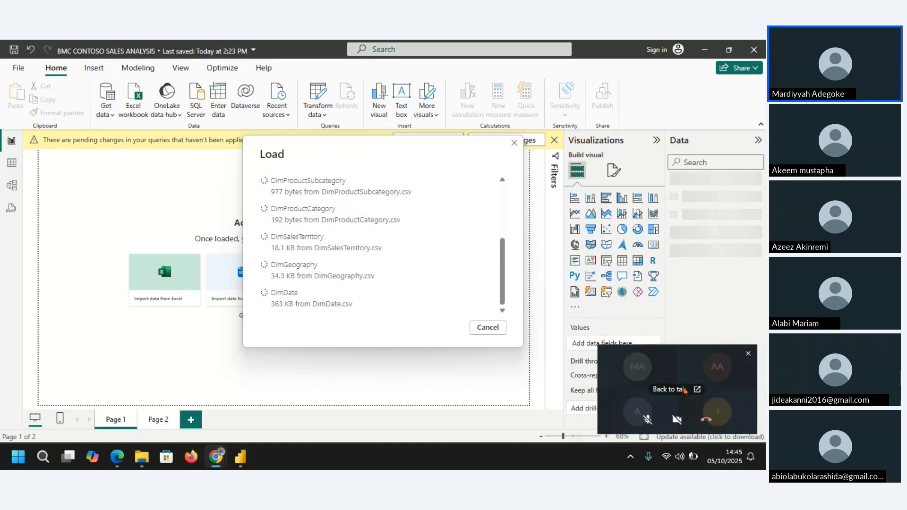
click(684, 390)
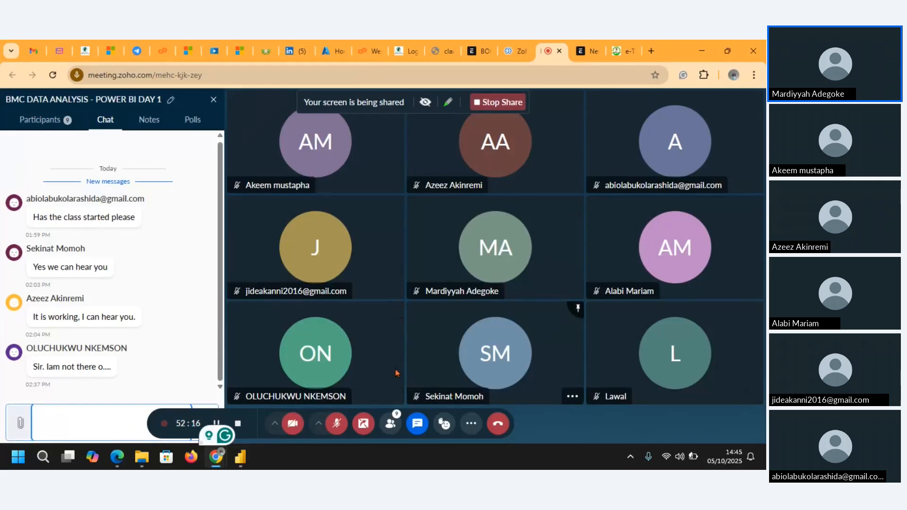
click(363, 424)
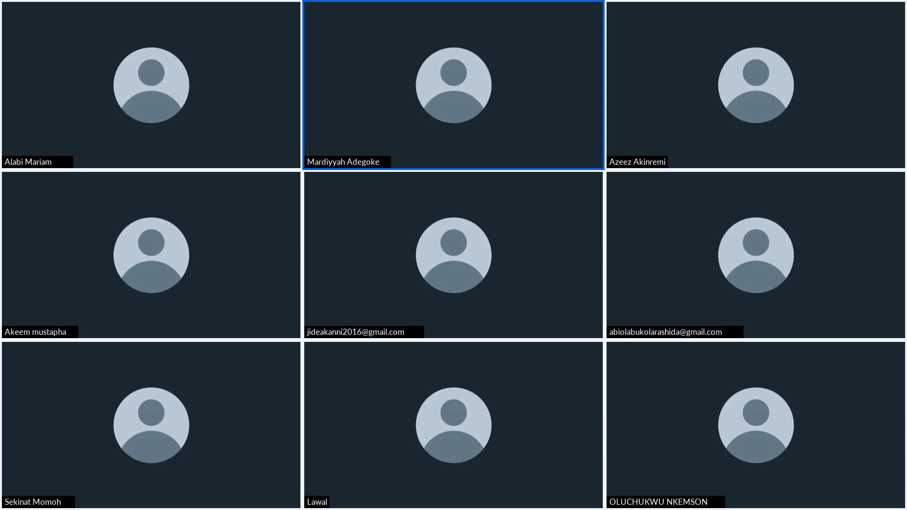
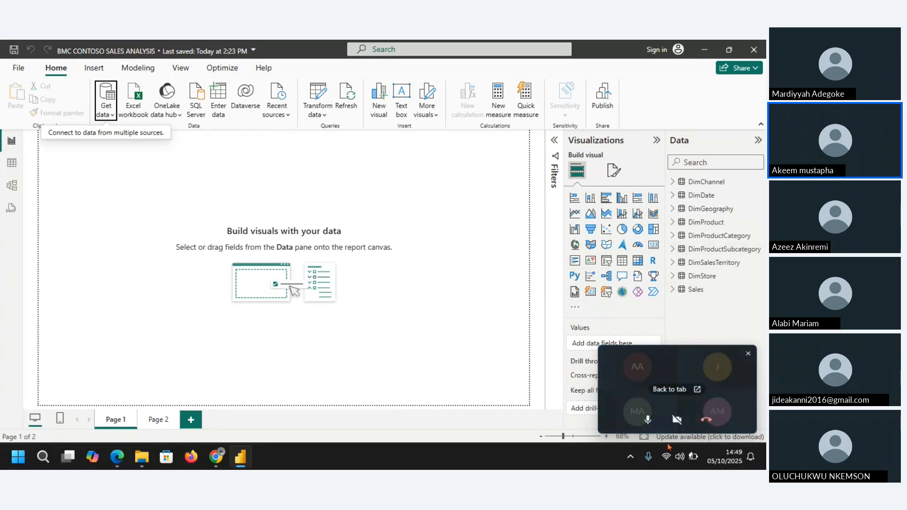
Step: Review the loaded rows of the DimChannel, DimDate, DimGeography, product, DimSalesTerritory, DimStore and Sales tables in Table view
mouse_move(638, 402)
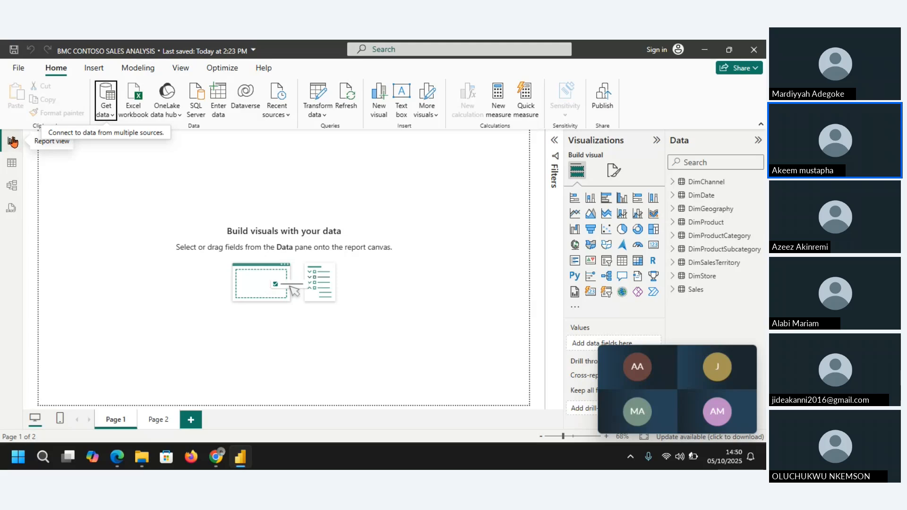
click(12, 163)
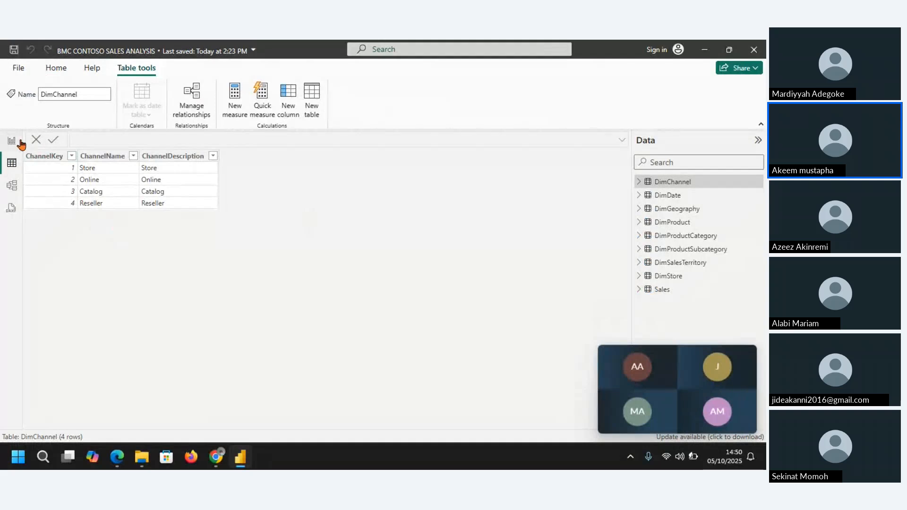
click(676, 195)
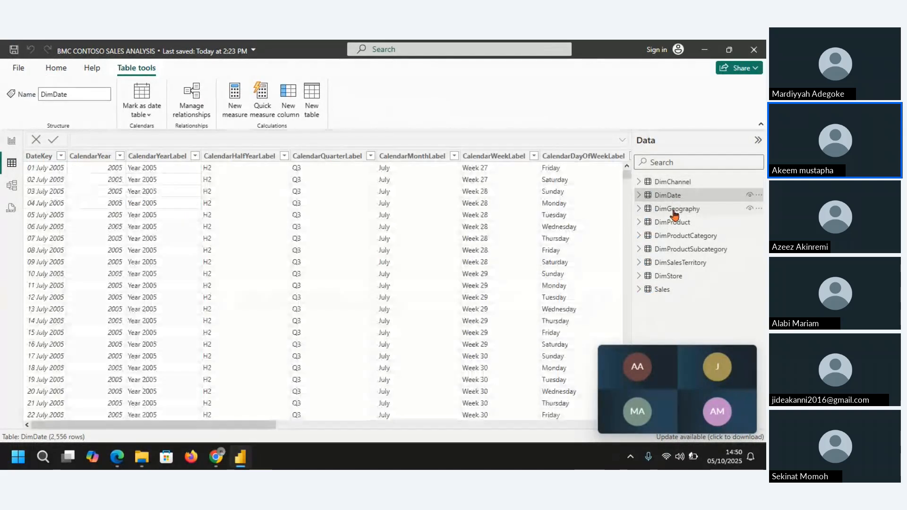
click(674, 213)
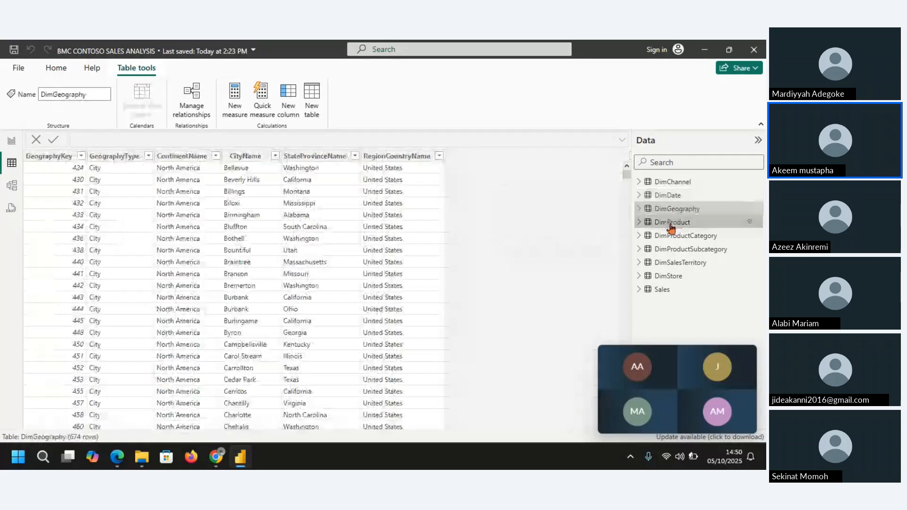
click(671, 226)
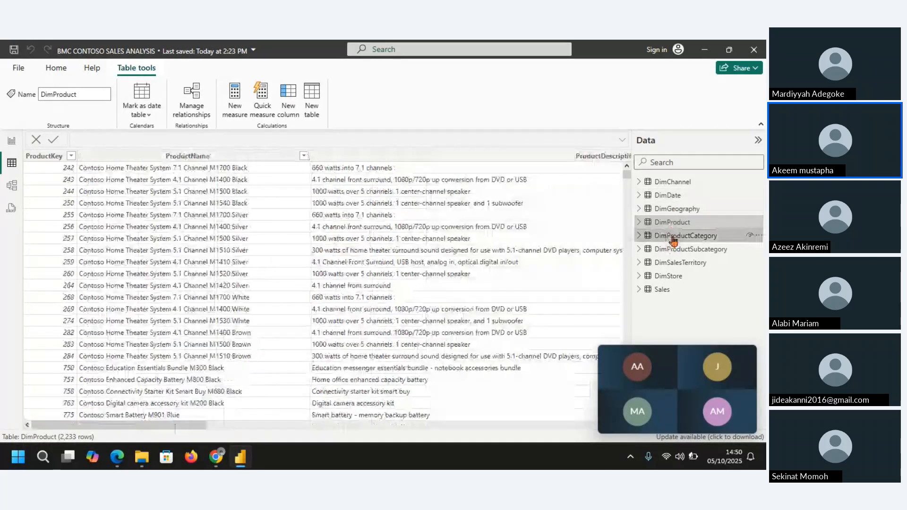
click(671, 235)
click(671, 249)
click(677, 264)
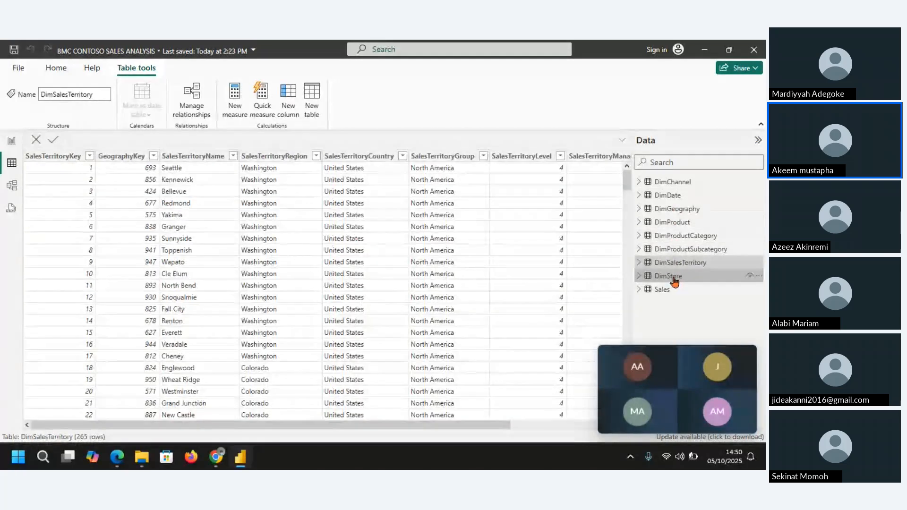
click(674, 280)
click(660, 291)
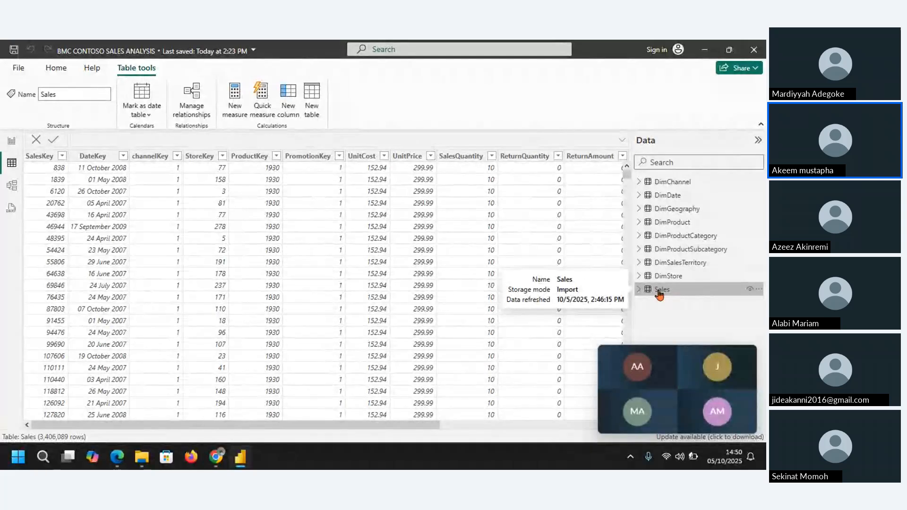
click(668, 277)
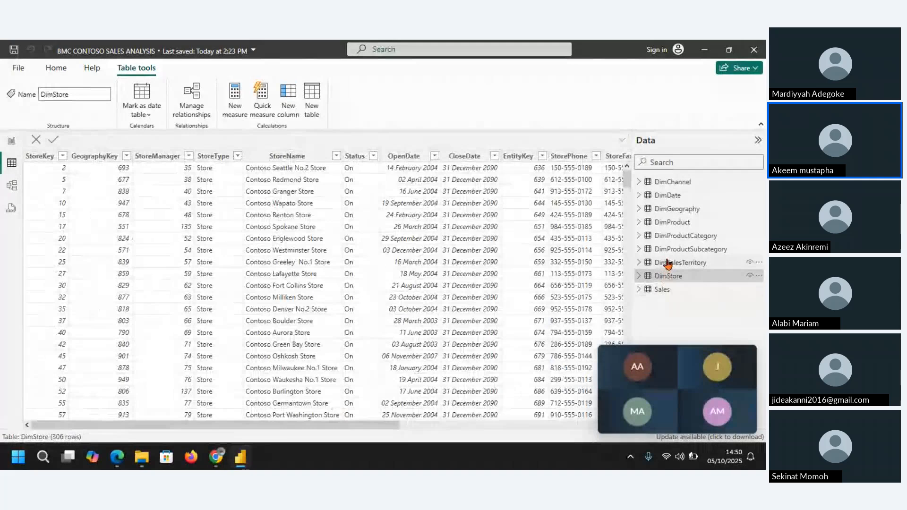
click(680, 249)
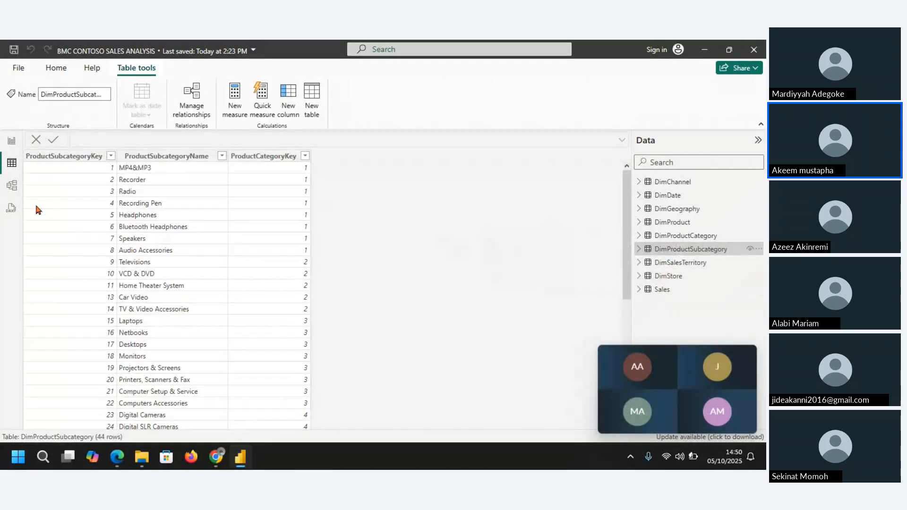
Step: Show the model diagram and collapse the Properties and Data panes to make room for it
click(11, 187)
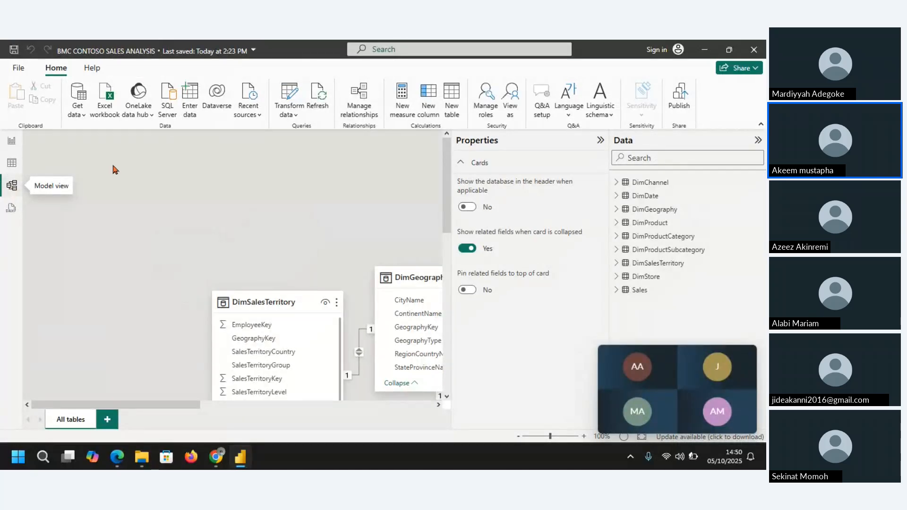
click(600, 140)
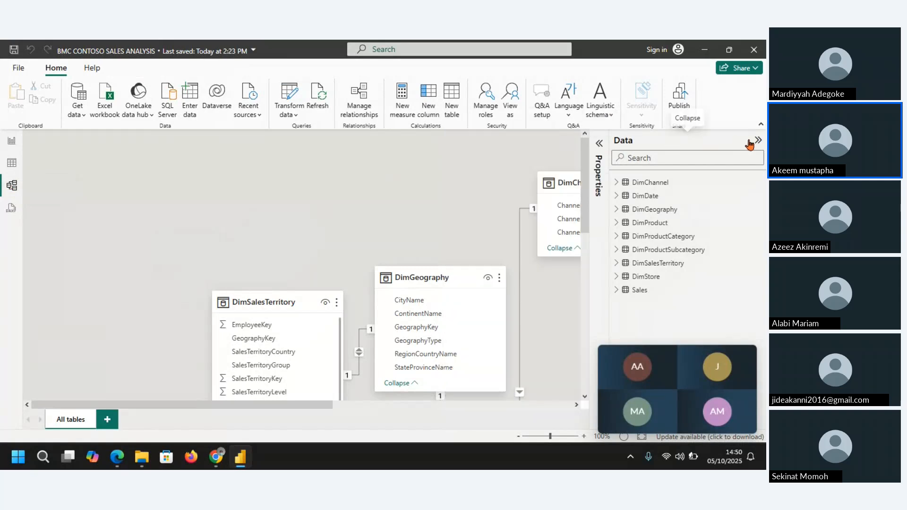
click(758, 141)
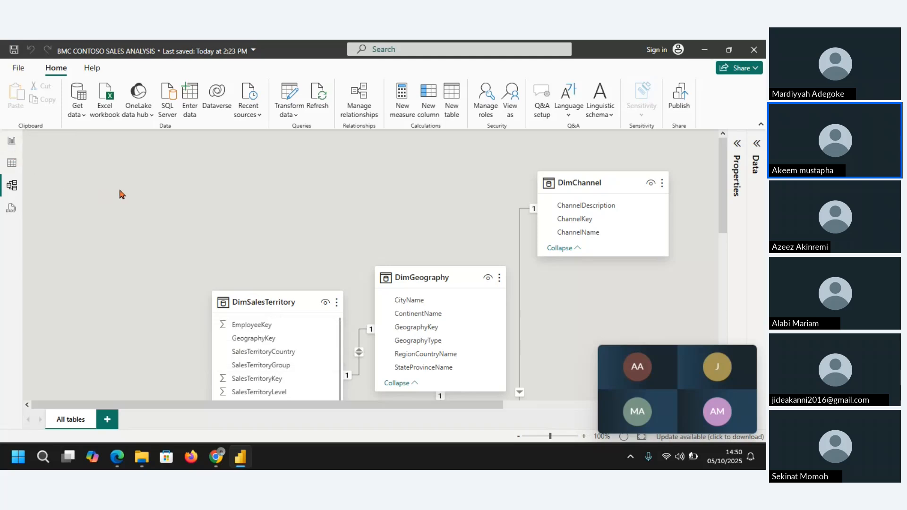
Step: Move the DimSalesTerritory and DimGeography tables side by side into the upper-left area of the model diagram
drag(271, 305, 131, 128)
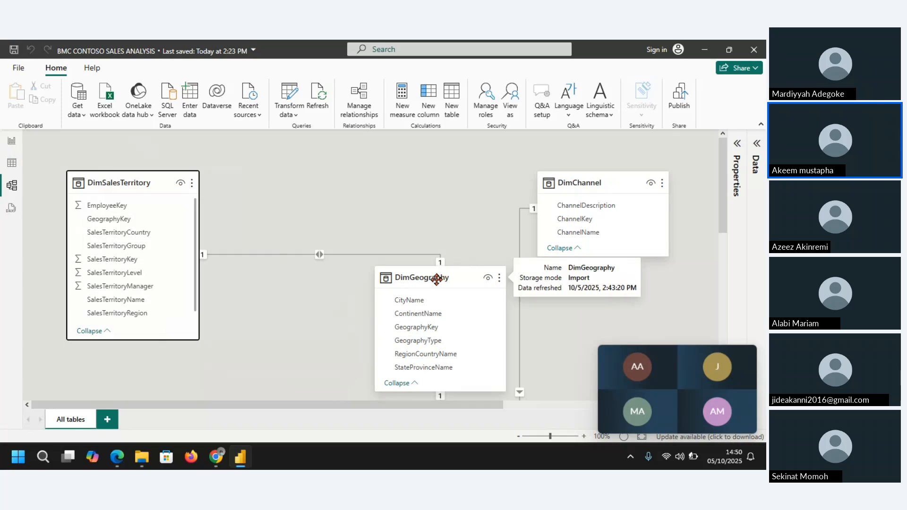
drag(428, 280, 273, 188)
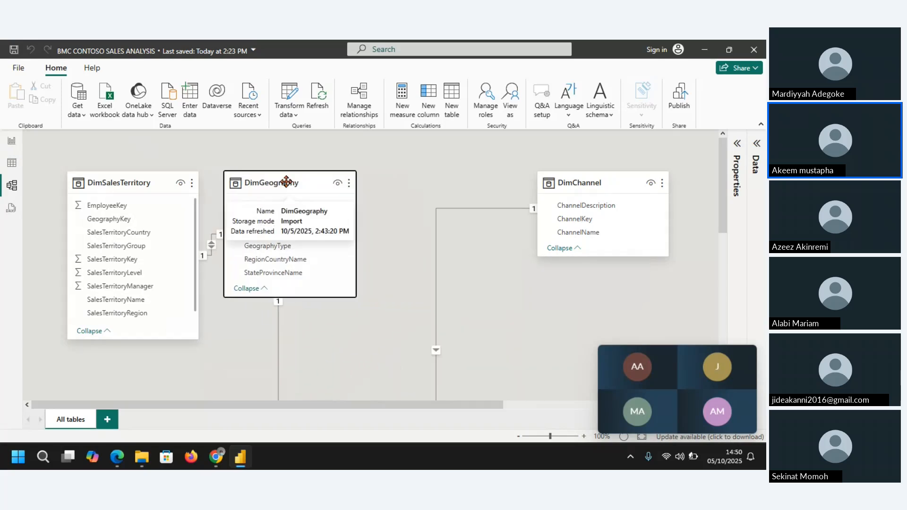
drag(131, 182, 121, 148)
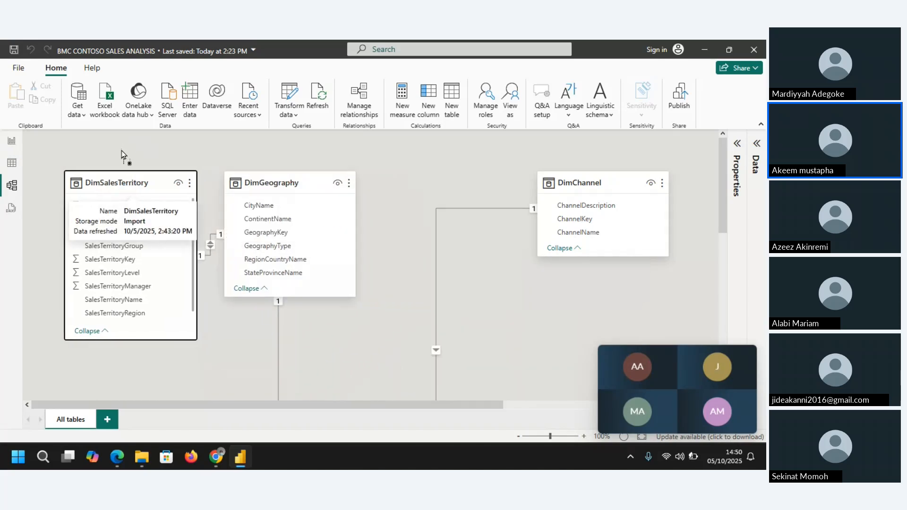
drag(287, 184, 260, 183)
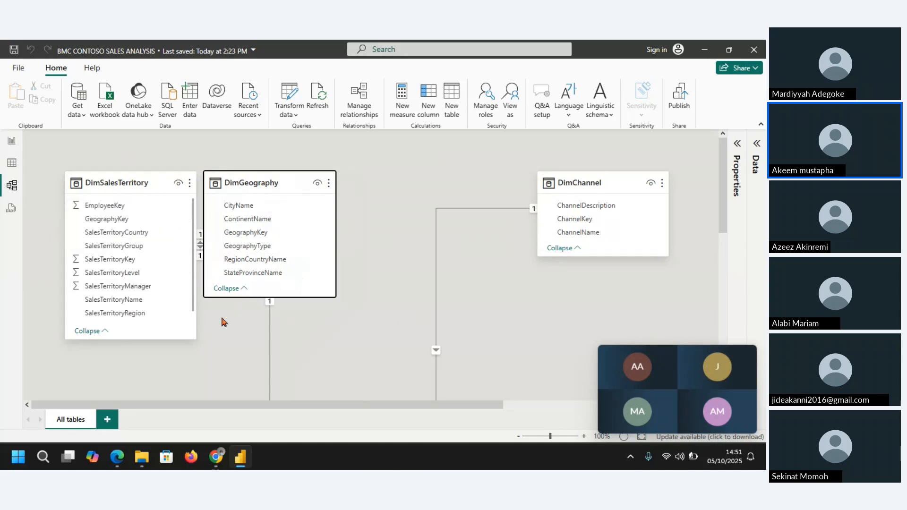
Step: Bring DimChannel into the upper row near DimGeography and space DimGeography between DimSalesTerritory and DimChannel
click(518, 437)
click(517, 437)
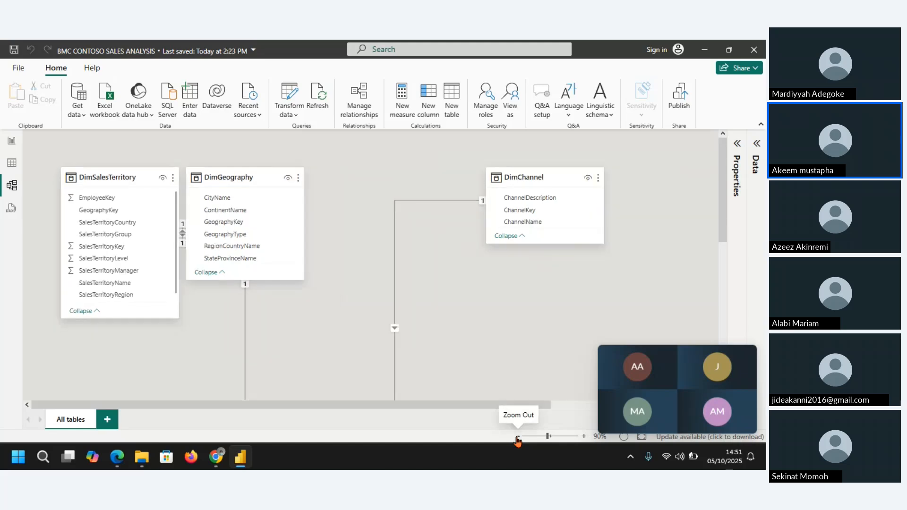
click(518, 438)
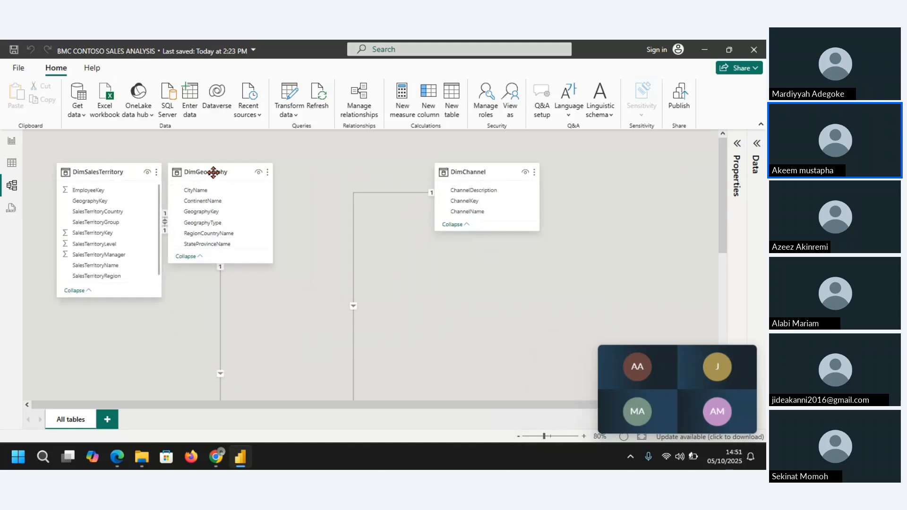
click(489, 172)
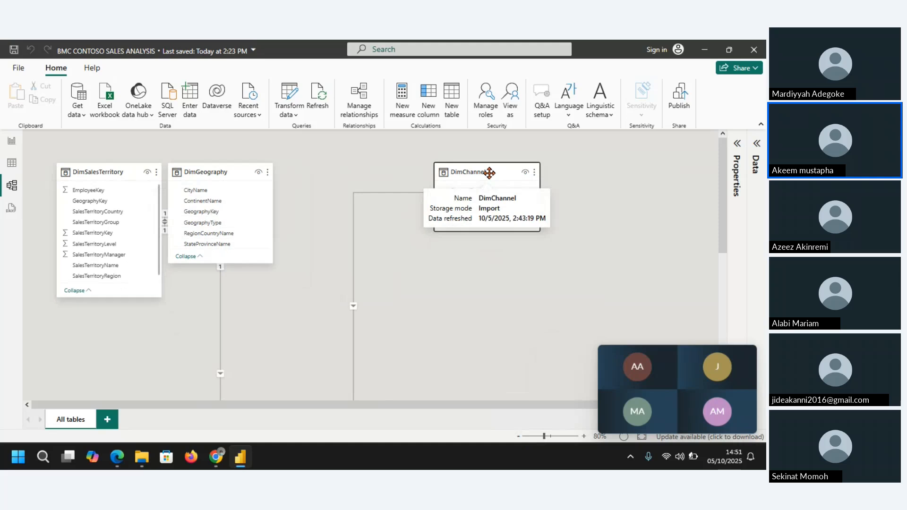
drag(490, 172, 371, 173)
drag(722, 198, 245, 230)
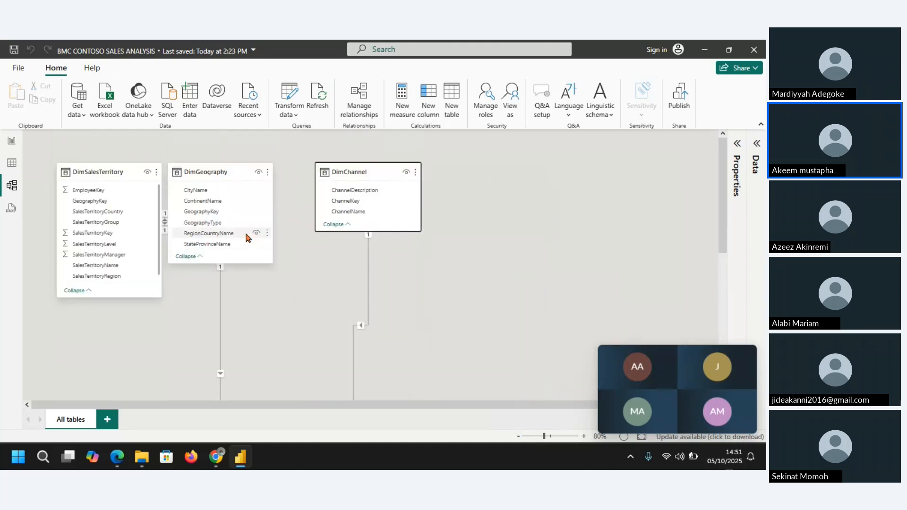
drag(721, 202, 722, 206)
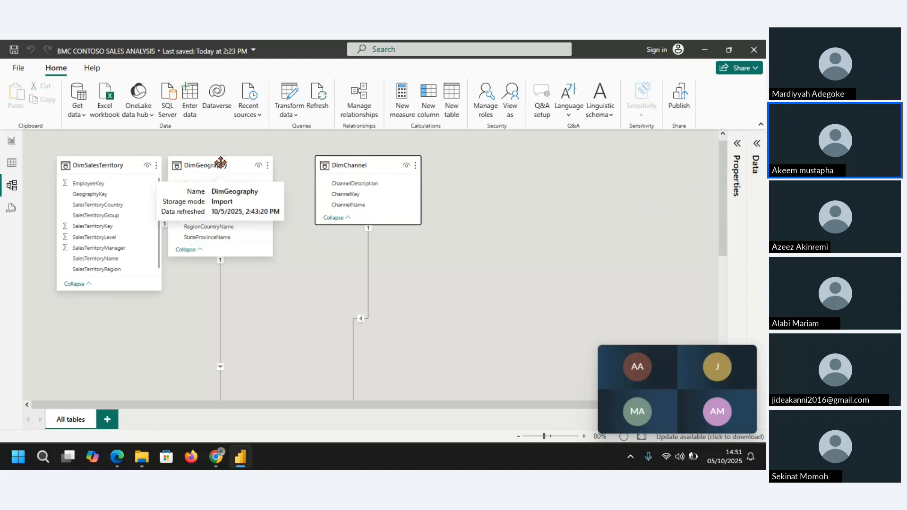
drag(220, 159, 246, 160)
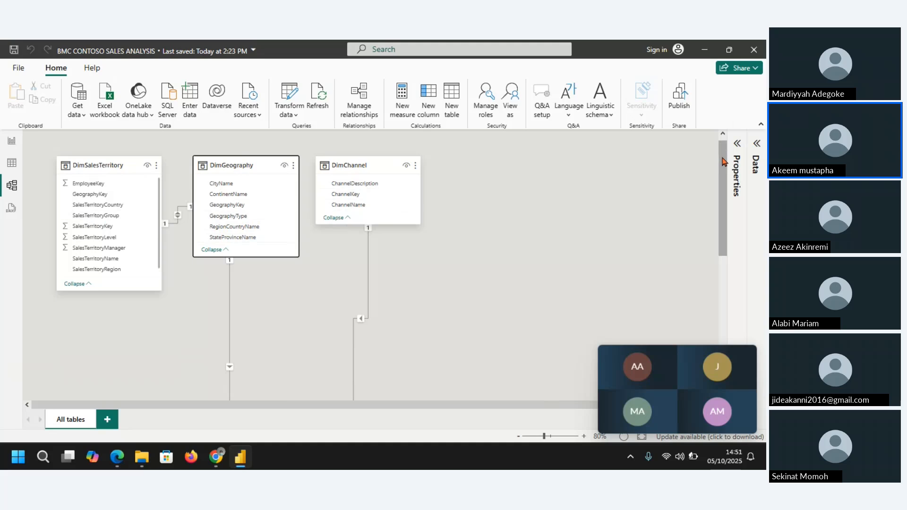
Step: Move the DimDate table up into the top row of the diagram, to the right of DimChannel
scroll(722, 162, down, 3)
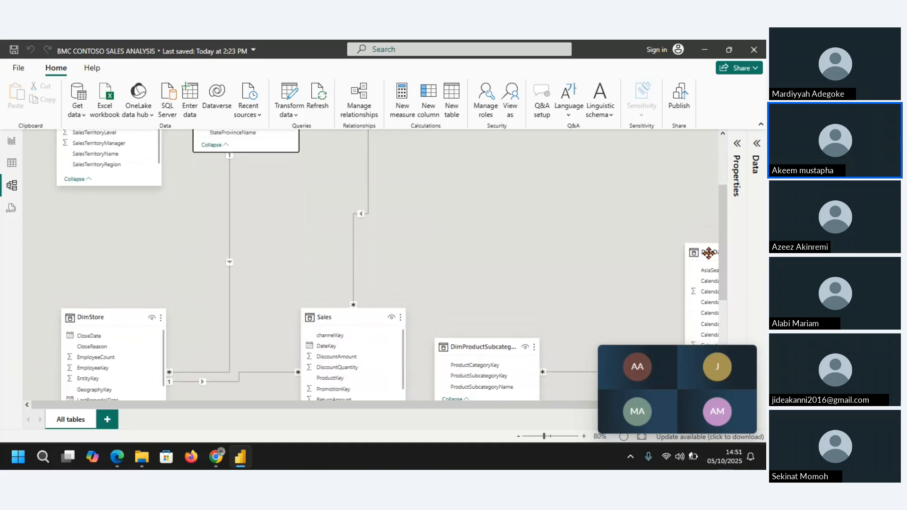
drag(708, 253, 507, 86)
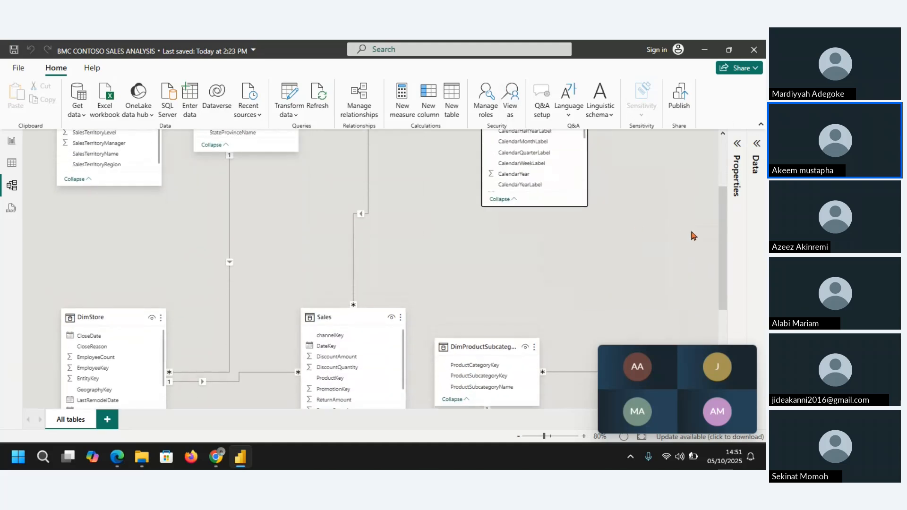
drag(722, 248, 721, 204)
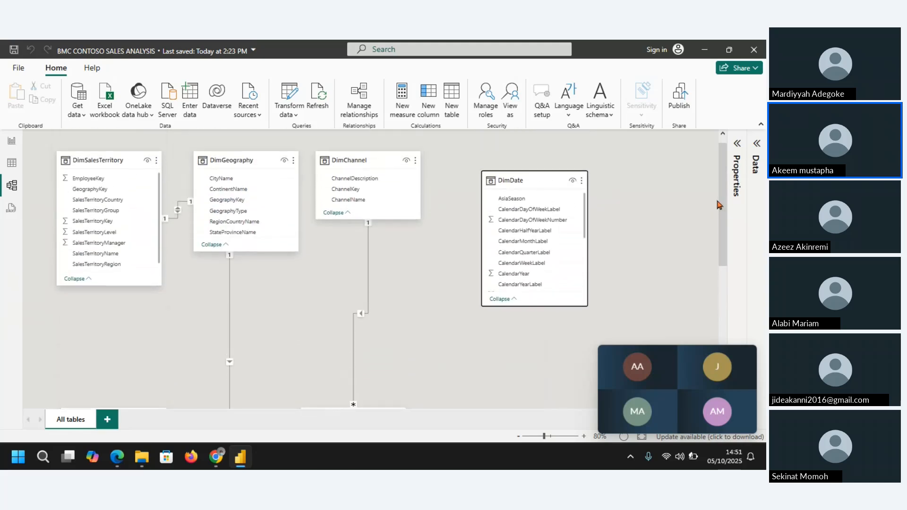
drag(528, 177, 503, 159)
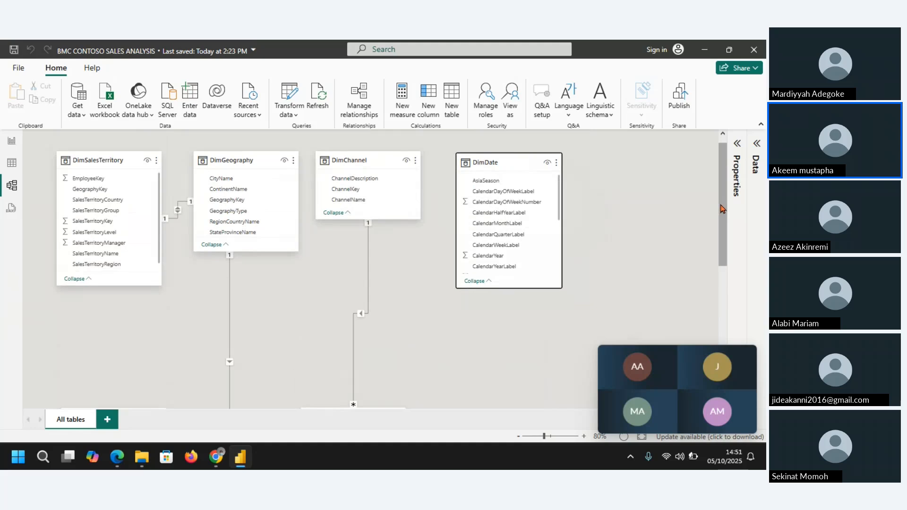
Step: Place DimStore just below DimSalesTerritory and shift the Sales table to the lower right of DimStore
drag(721, 211, 599, 277)
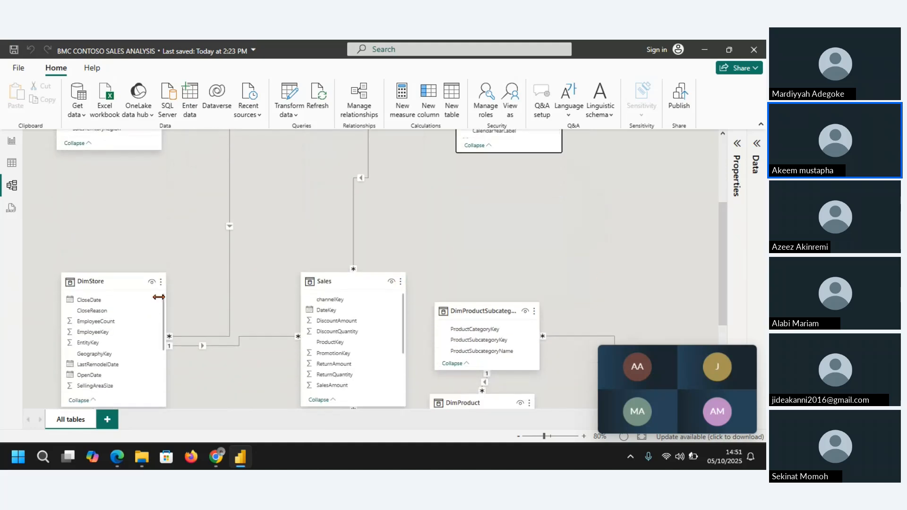
drag(121, 282, 119, 178)
click(358, 275)
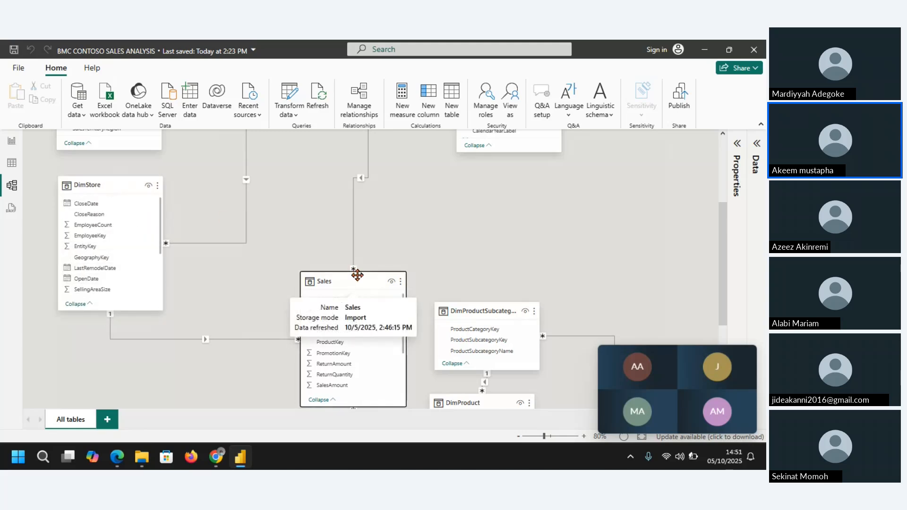
drag(357, 275, 252, 272)
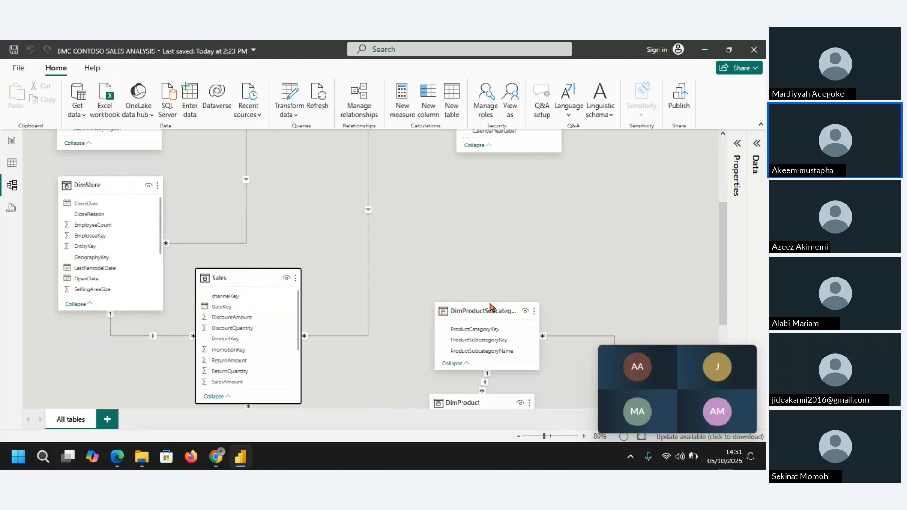
Step: Group the product tables to the right of Sales, with DimProduct beside DimProductSubcategory and DimProductCategory directly beneath DimProductSubcategory
drag(484, 302, 411, 197)
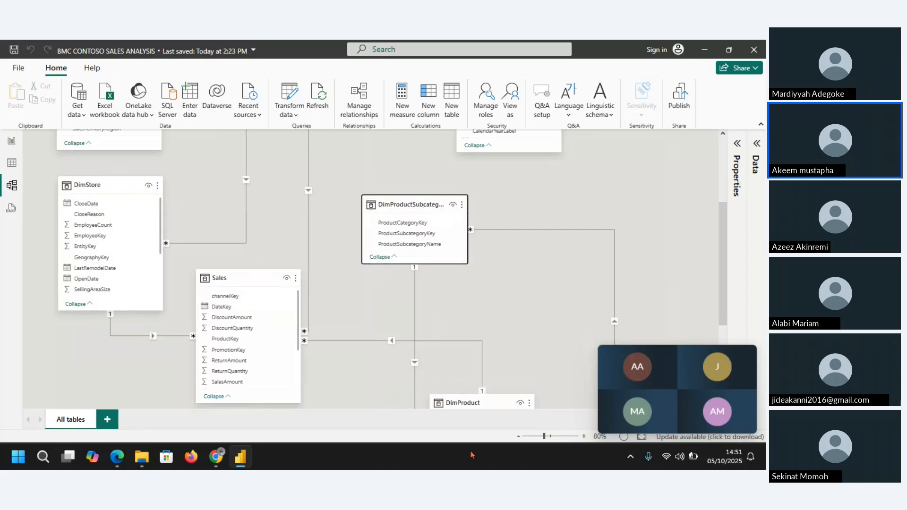
drag(480, 402, 553, 186)
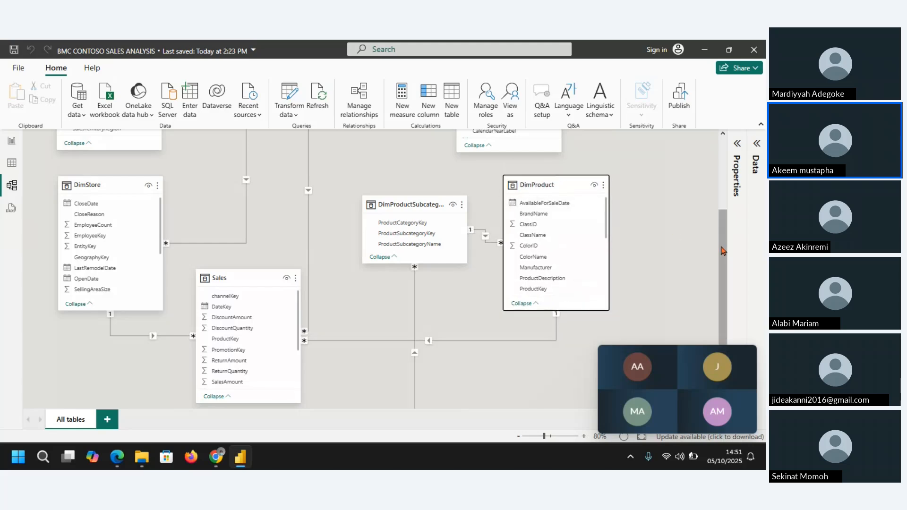
drag(722, 251, 722, 307)
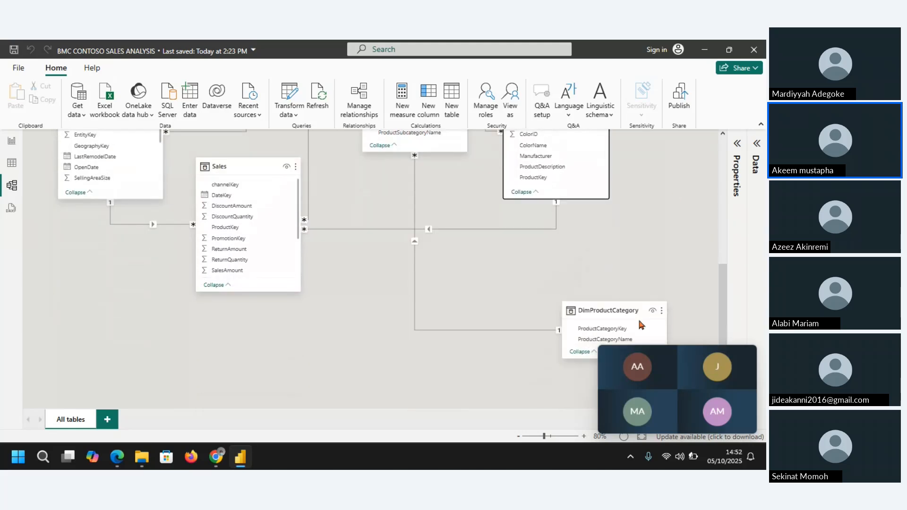
click(610, 313)
drag(396, 234, 416, 252)
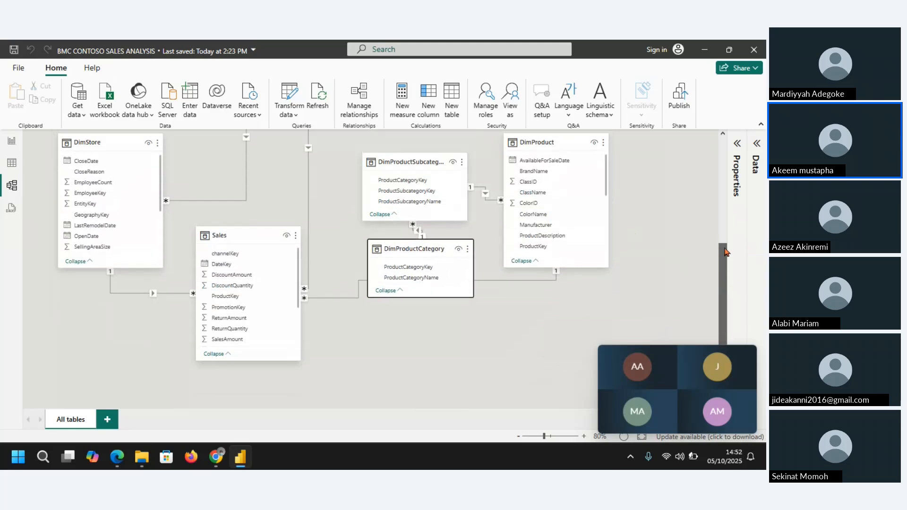
scroll(726, 278, up, 3)
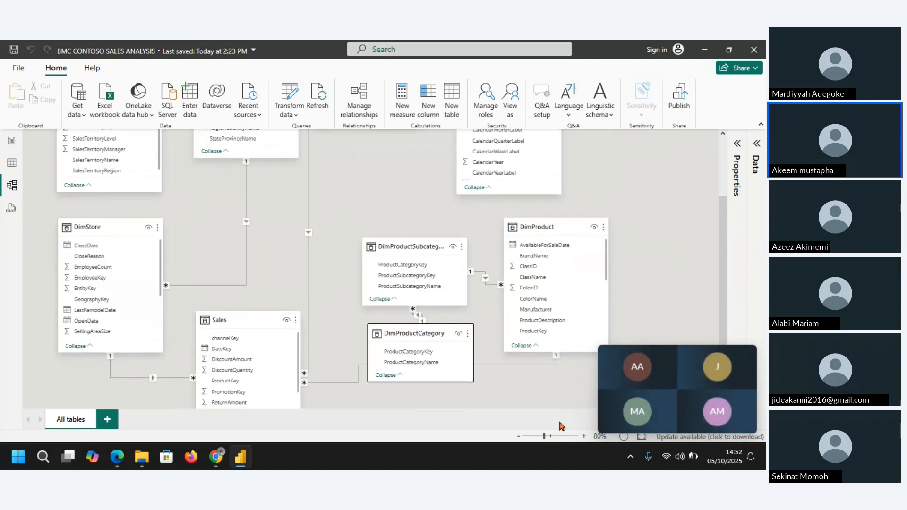
click(518, 435)
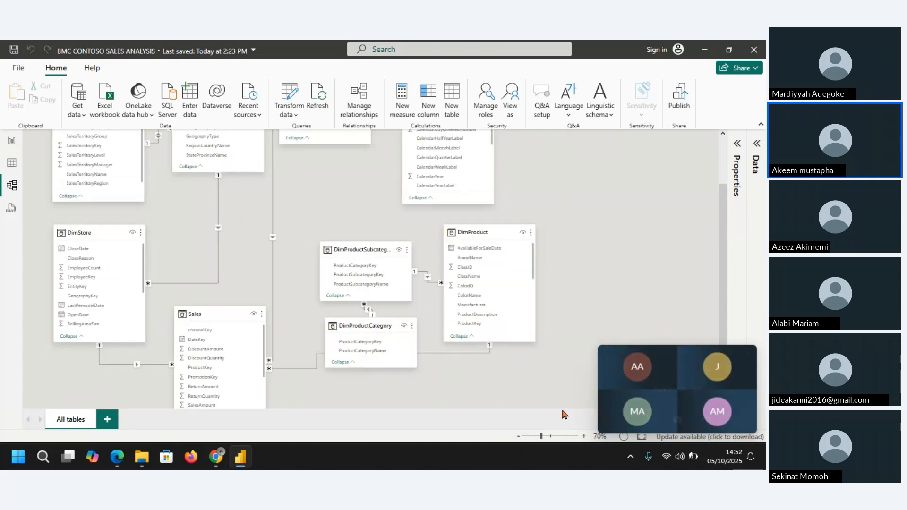
Step: Move the Sales table up between DimStore and DimProductSubcategory in the collapsed-ribbon diagram, and lengthen its card to show more fields
click(551, 437)
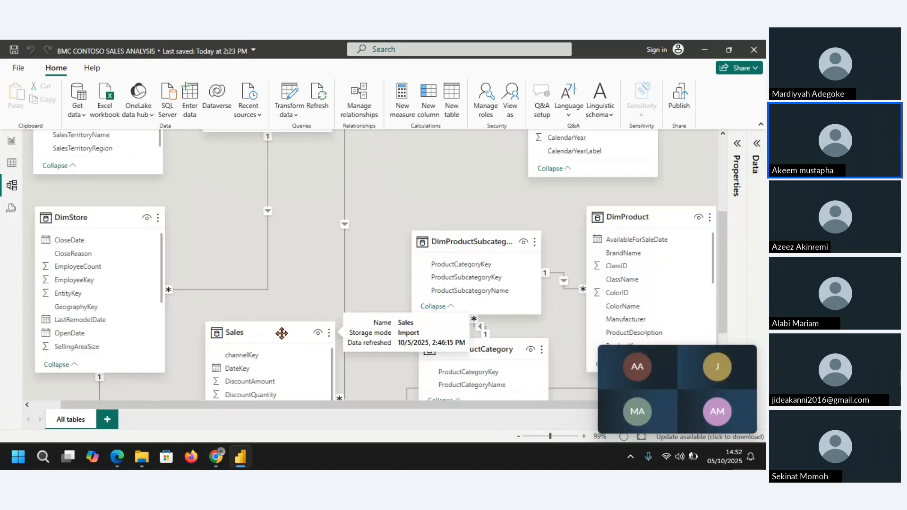
mouse_move(282, 333)
mouse_down()
mouse_move(249, 333)
mouse_move(266, 328)
mouse_up()
drag(726, 241, 726, 238)
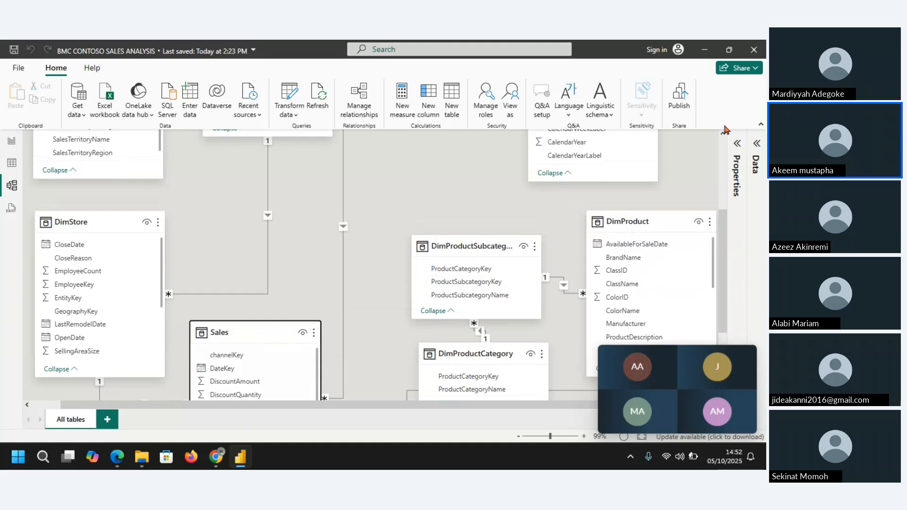
click(760, 124)
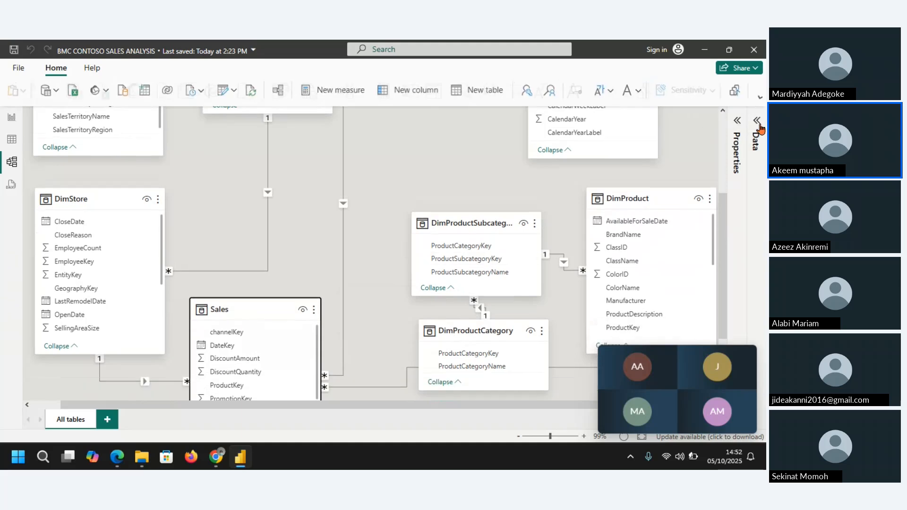
mouse_move(286, 304)
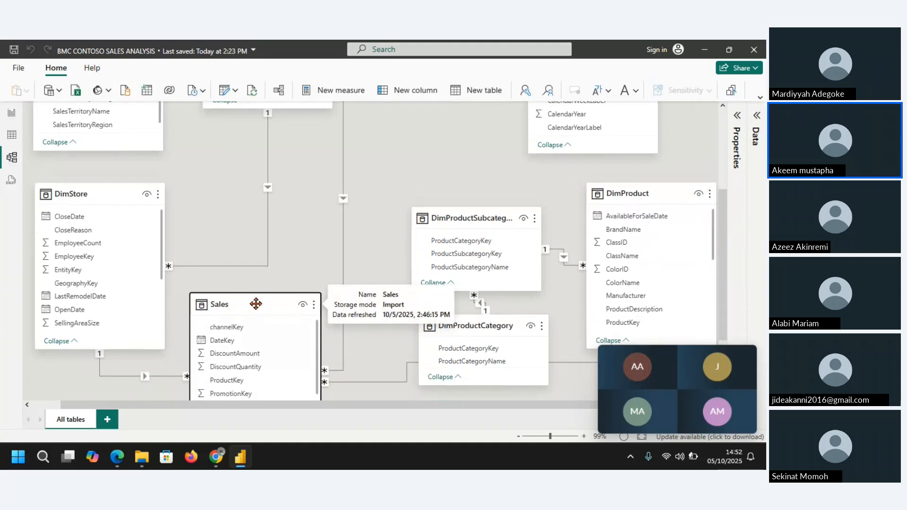
drag(256, 304, 301, 232)
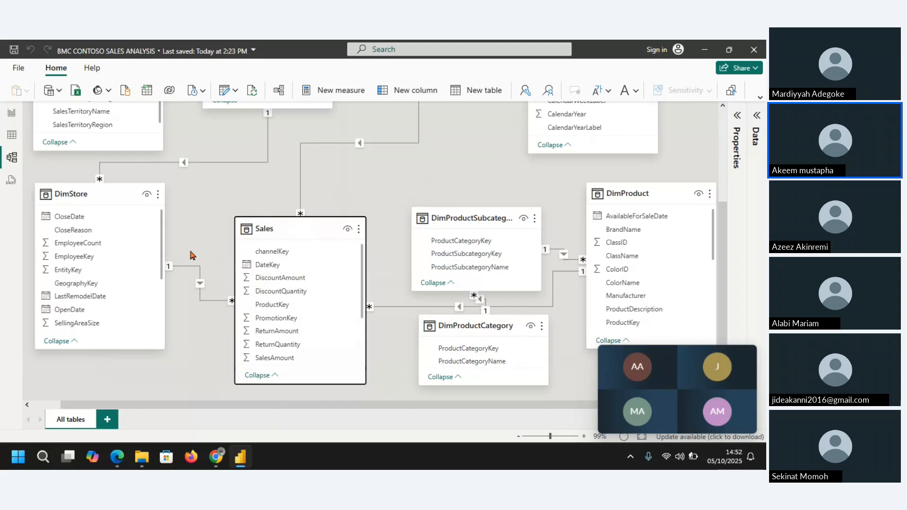
mouse_move(308, 238)
drag(303, 385, 307, 425)
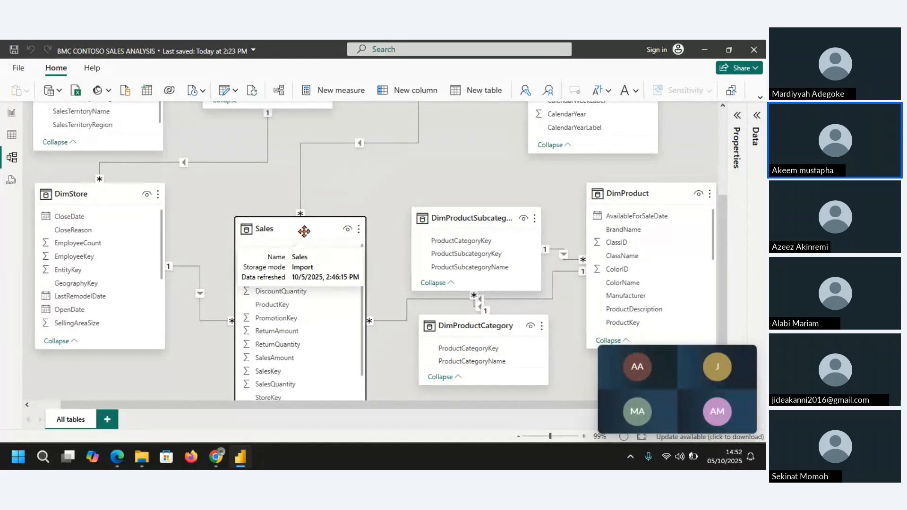
Step: Place DimProduct directly beside Sales, shifting DimProductSubcategory up and DimProductCategory down to make room
click(478, 220)
drag(477, 220, 480, 175)
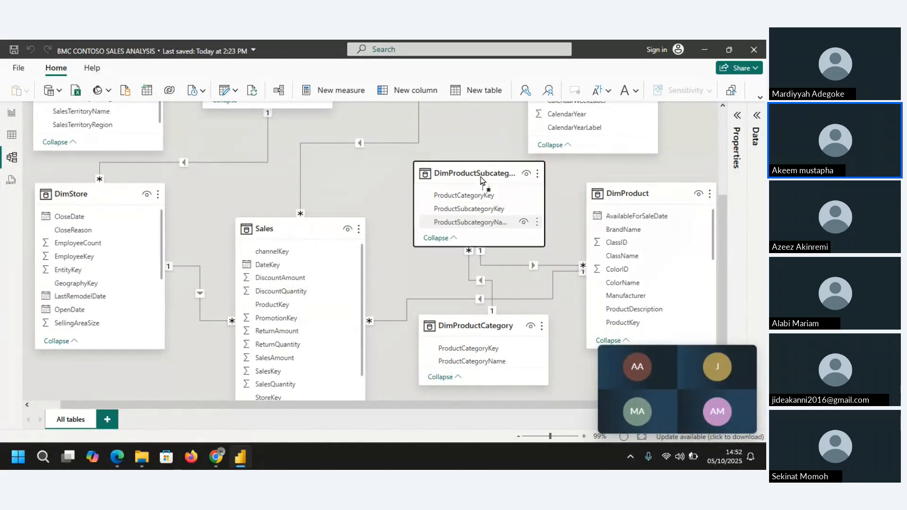
drag(494, 317, 531, 339)
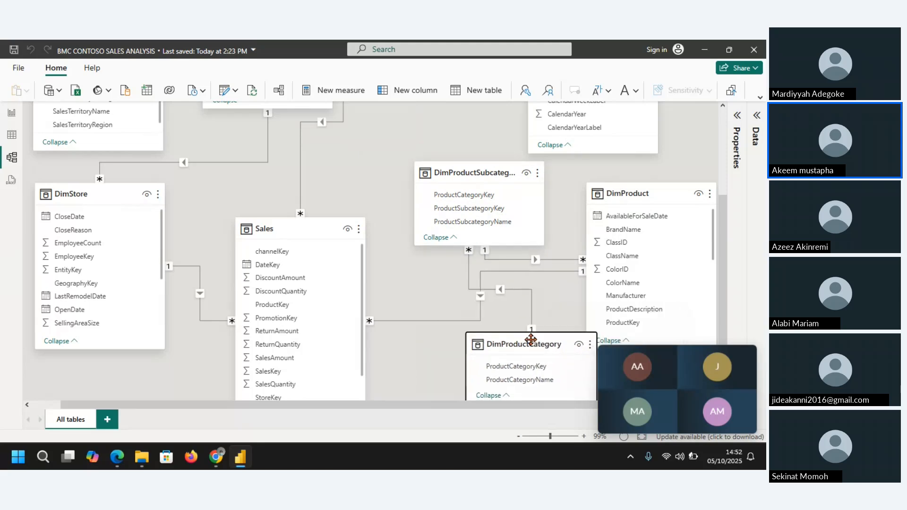
click(637, 199)
drag(637, 199, 468, 249)
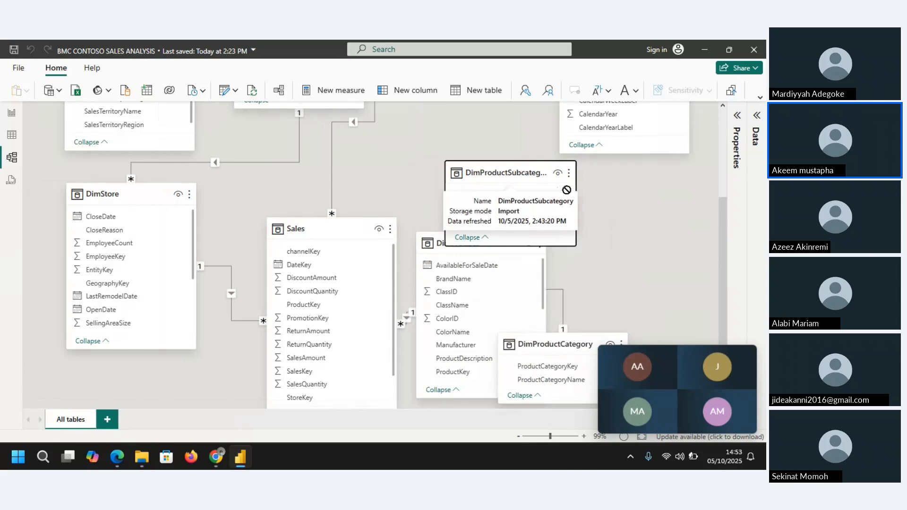
Step: Chain DimProductSubcategory and DimProductCategory to the right of DimProduct, and widen the gap between Sales and DimProduct
drag(509, 174, 640, 218)
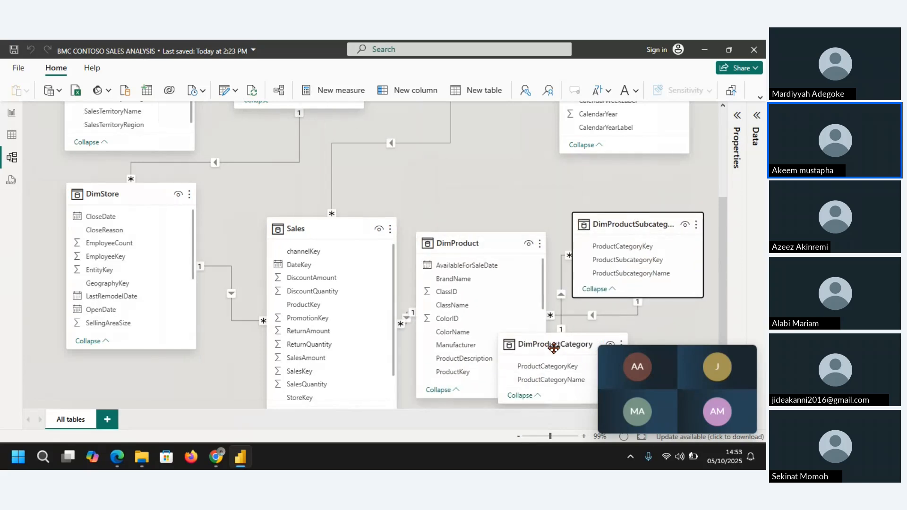
mouse_move(553, 347)
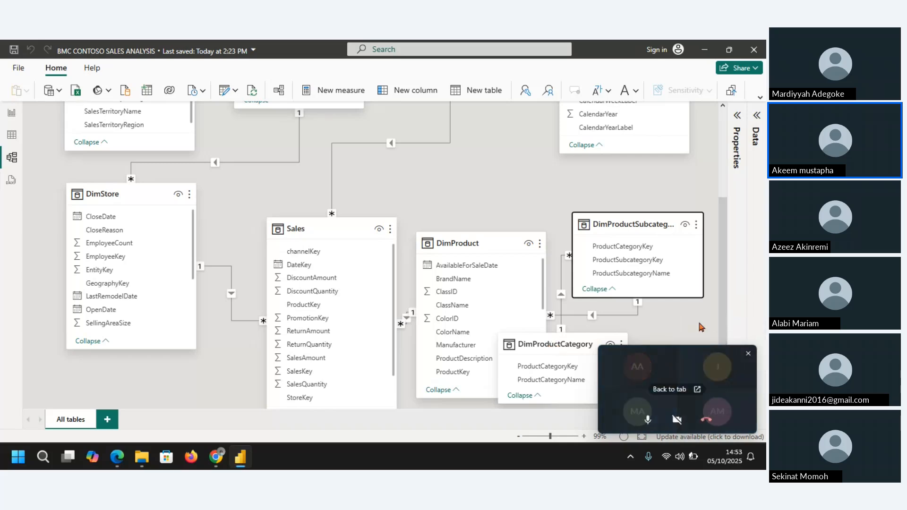
scroll(727, 303, down, 1)
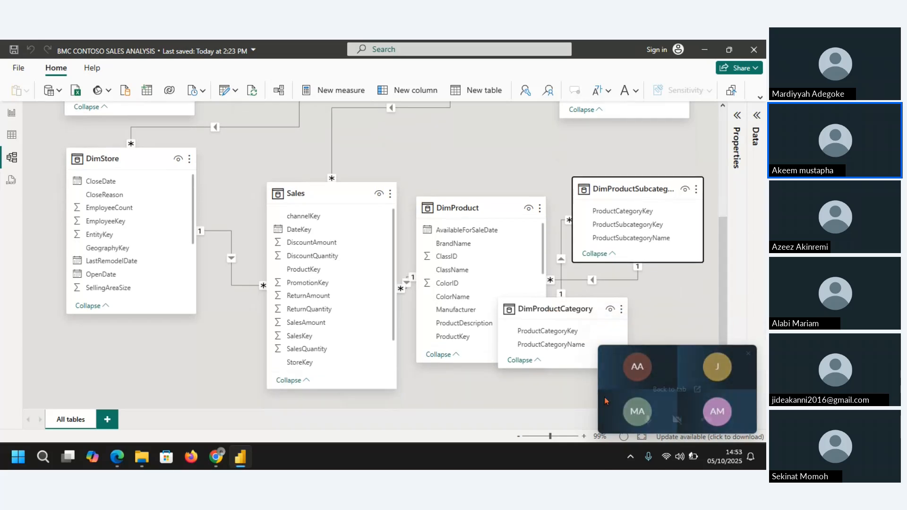
mouse_move(582, 310)
drag(581, 311, 623, 206)
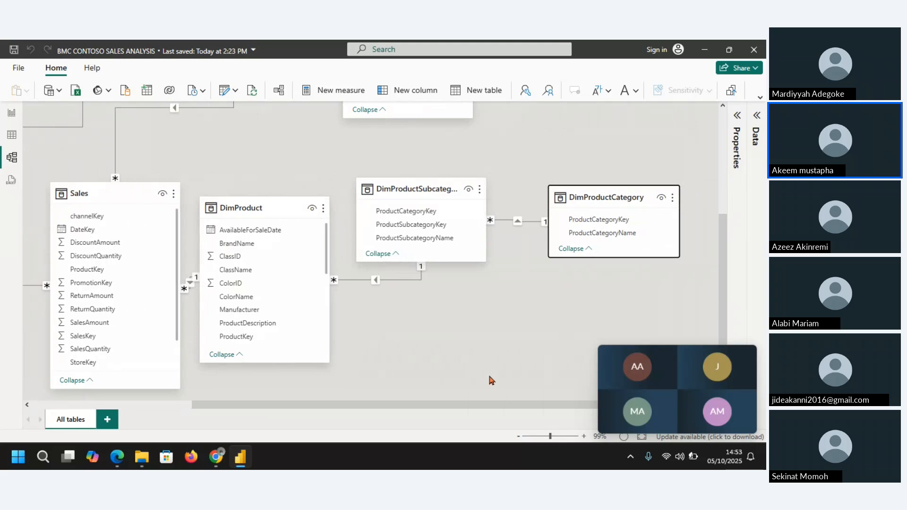
drag(477, 411, 417, 410)
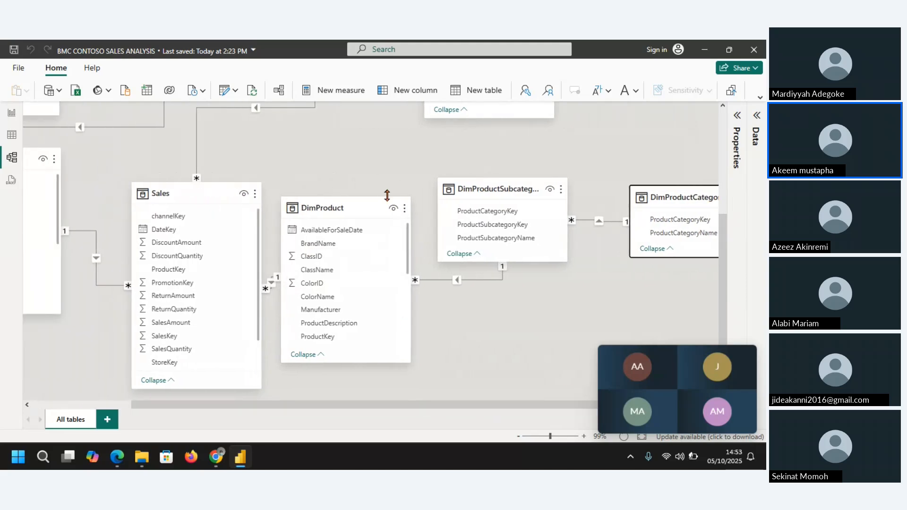
drag(351, 209, 364, 210)
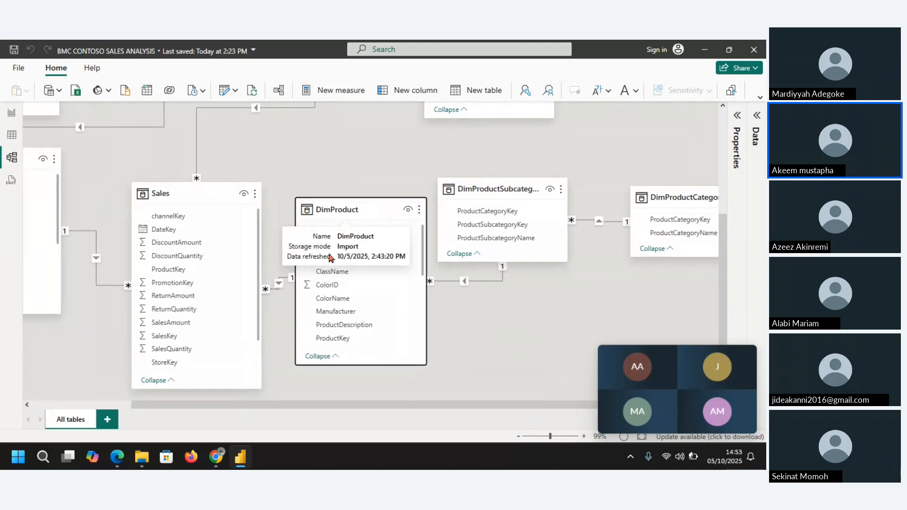
Step: Delete the ProductKey relationship between the Sales and DimProduct tables
click(278, 286)
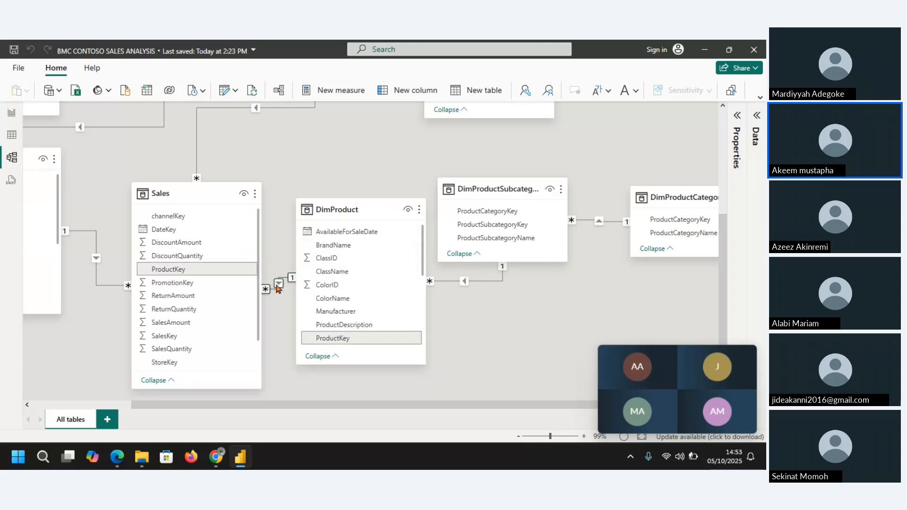
right_click(278, 286)
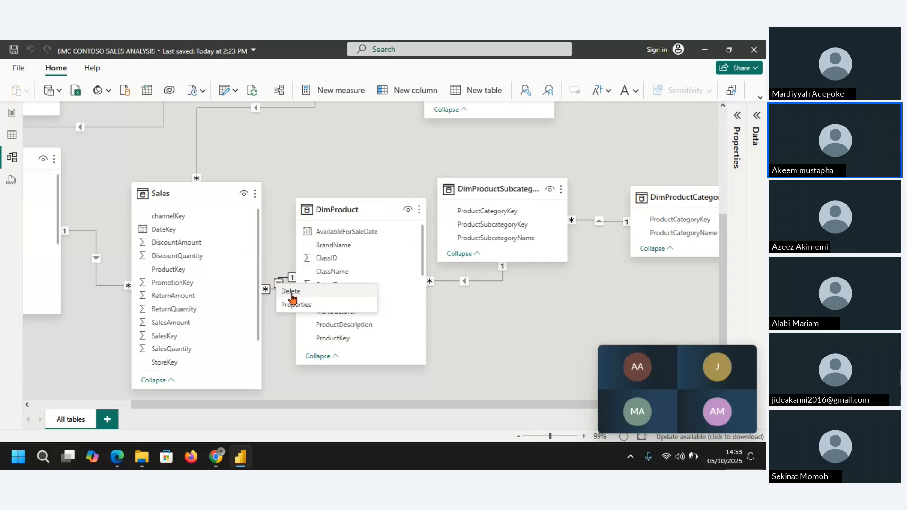
click(291, 294)
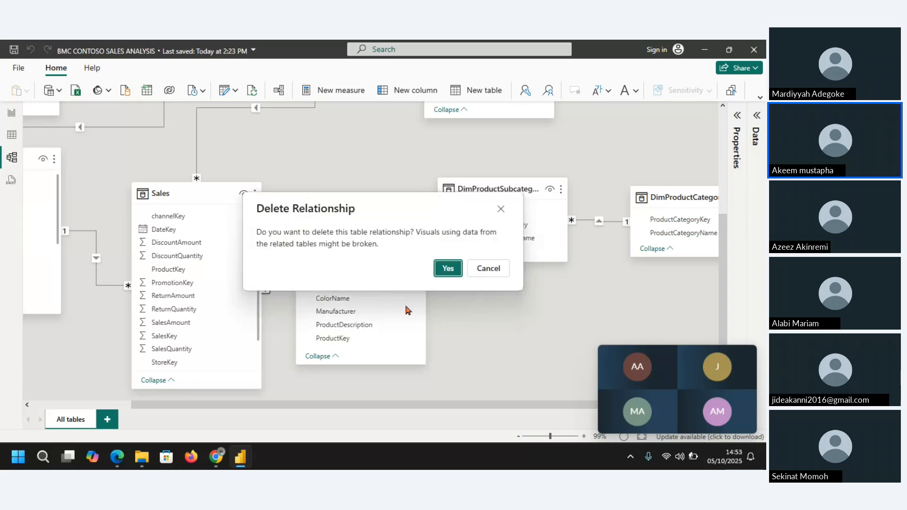
click(443, 271)
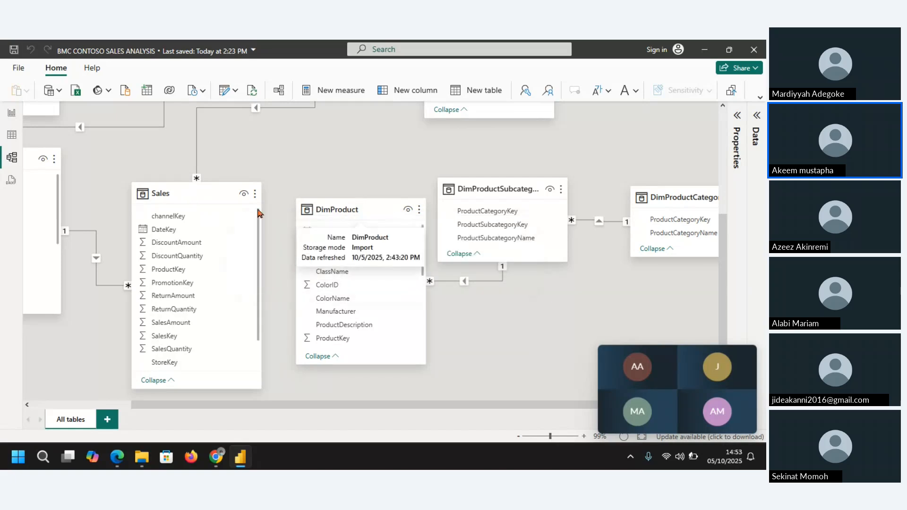
Step: Raise and lengthen the DimProduct card to show its fields through Status, and locate ProductKey in both Sales and DimProduct
click(189, 195)
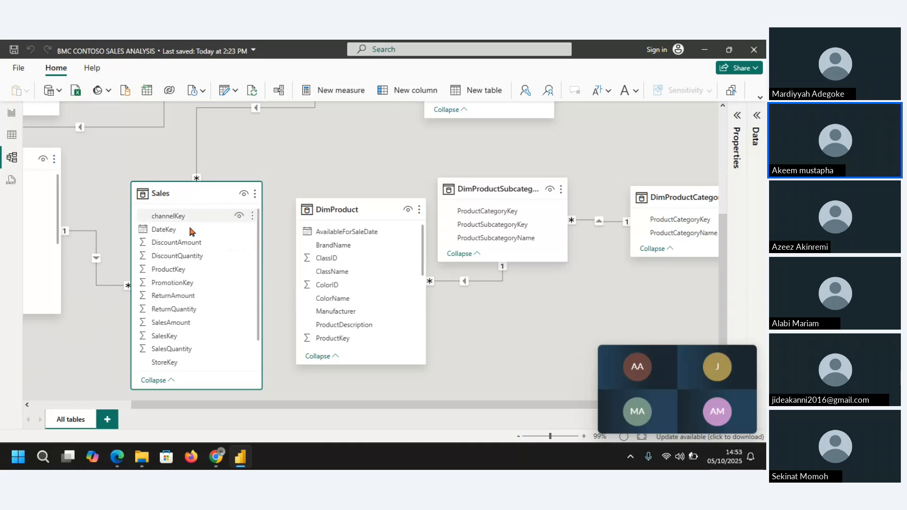
click(180, 271)
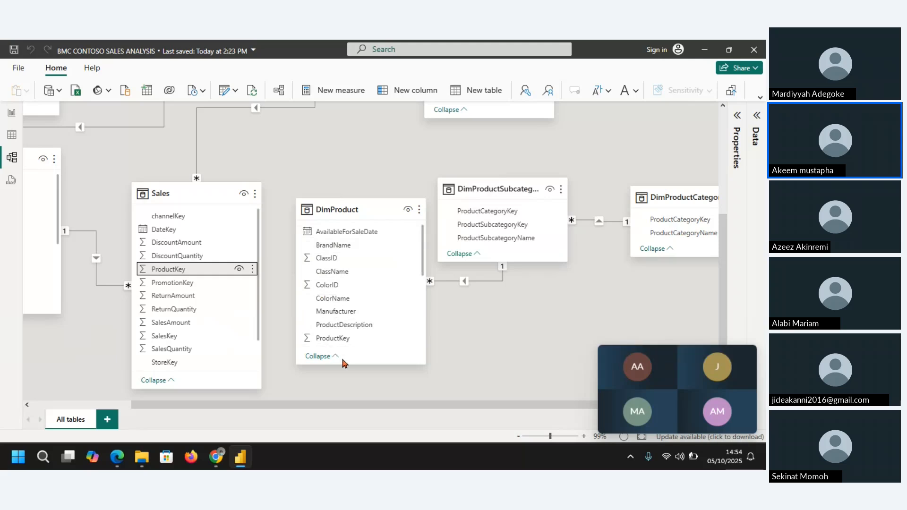
drag(348, 364, 354, 385)
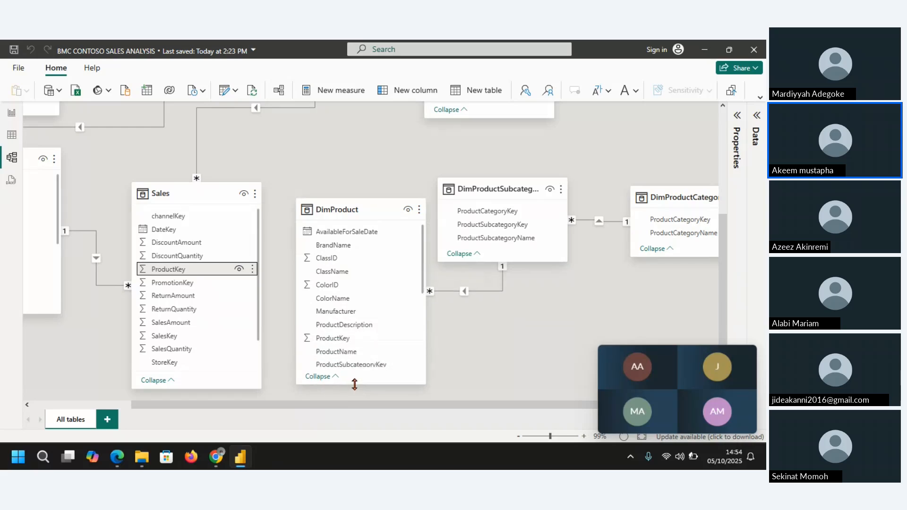
drag(359, 208, 356, 188)
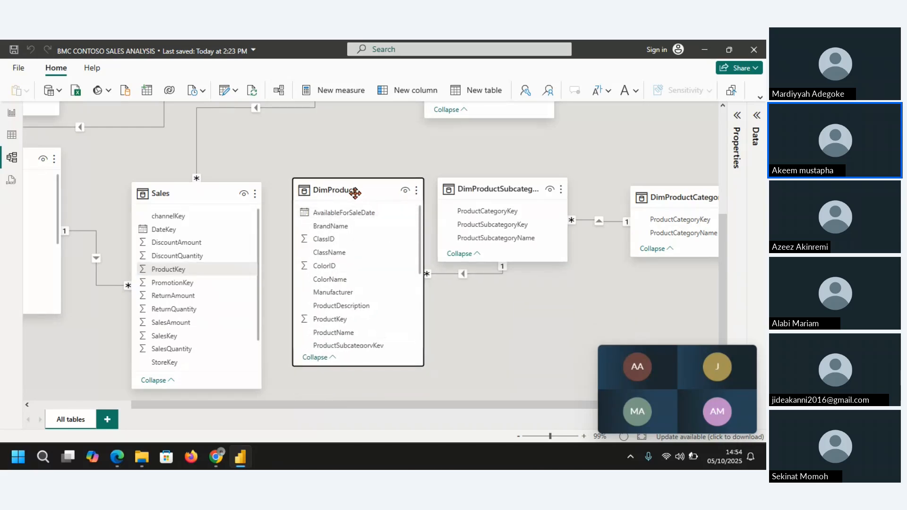
drag(351, 366, 350, 383)
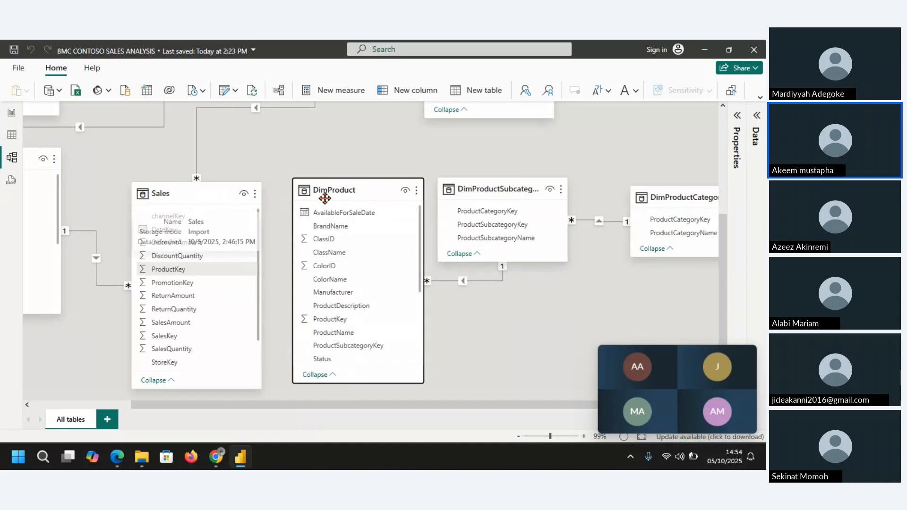
click(340, 320)
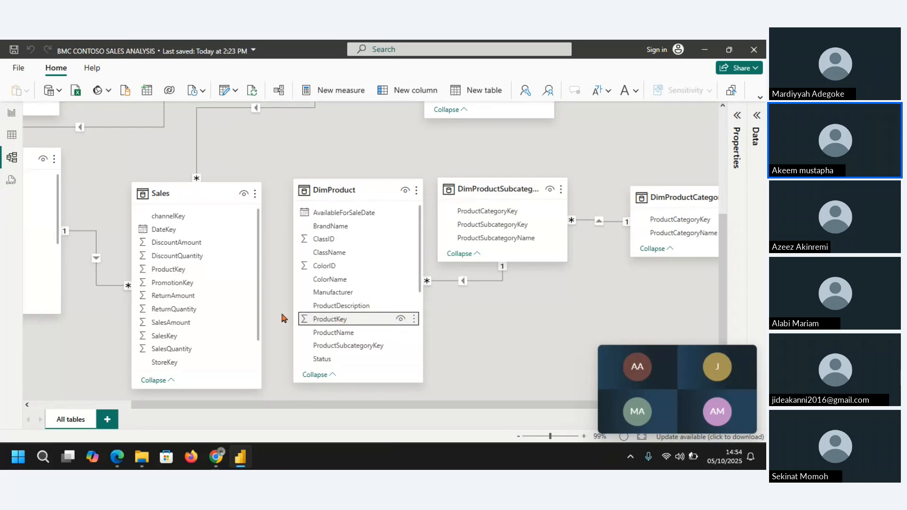
click(172, 271)
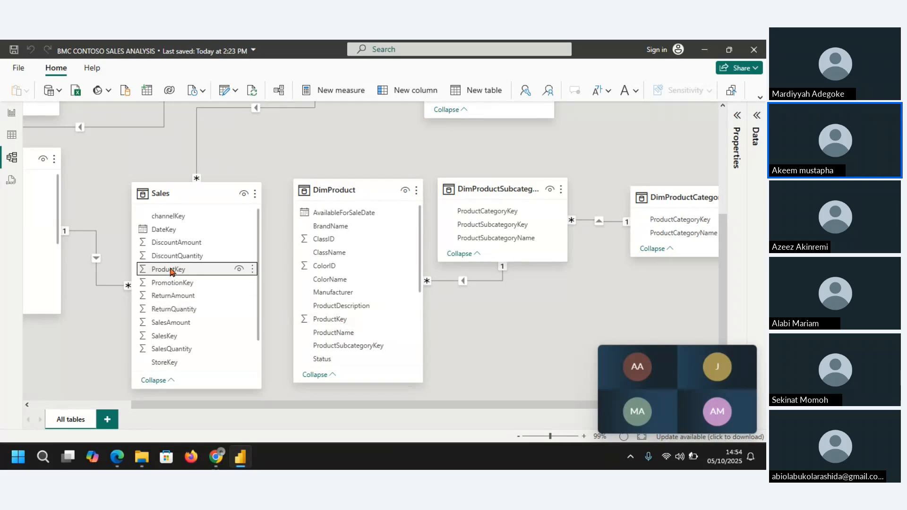
Step: Examine the ProductKey column's values in the DimProduct table data, checking whether each key is unique
click(12, 137)
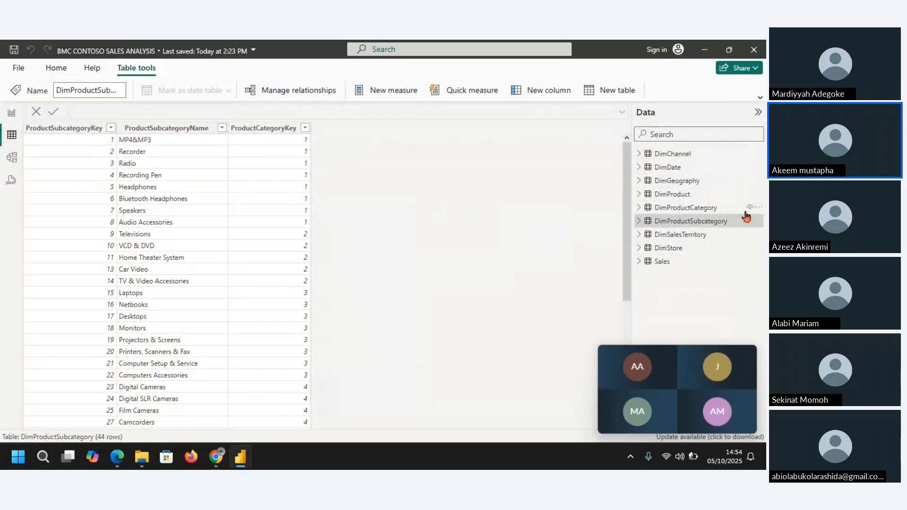
click(677, 195)
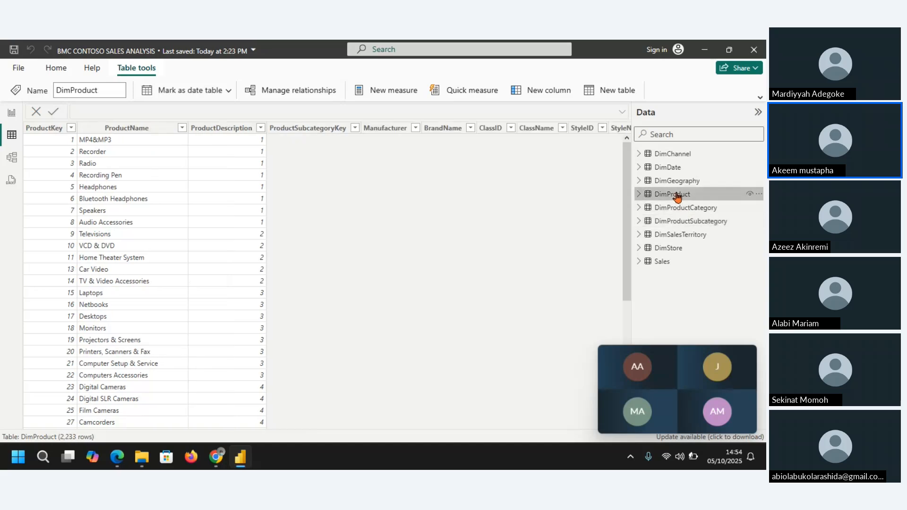
click(68, 131)
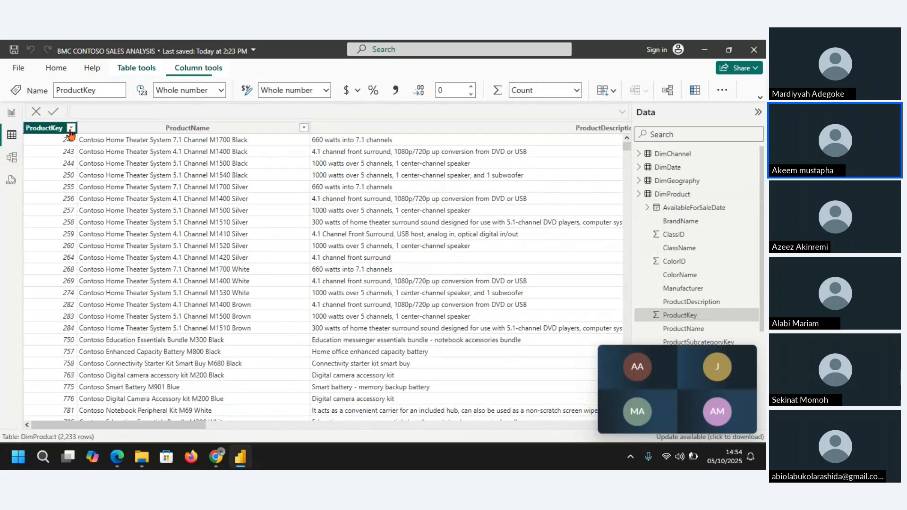
click(71, 128)
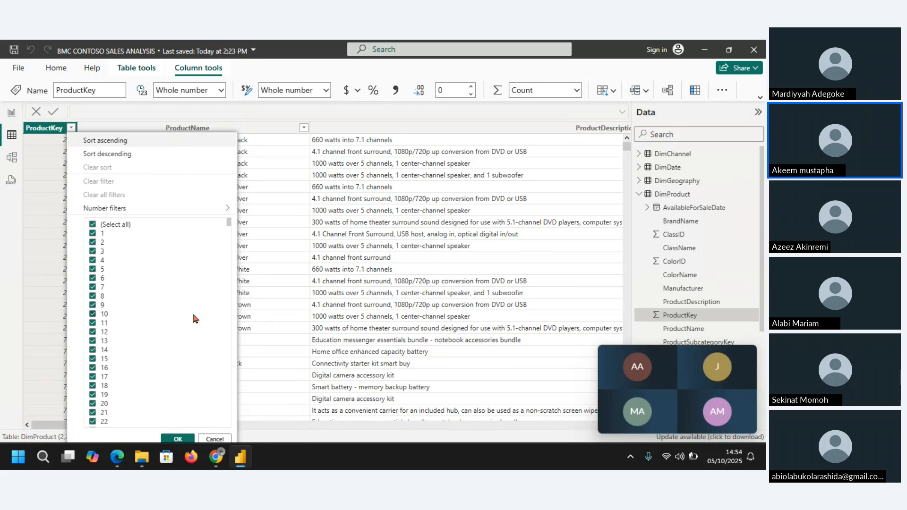
click(56, 129)
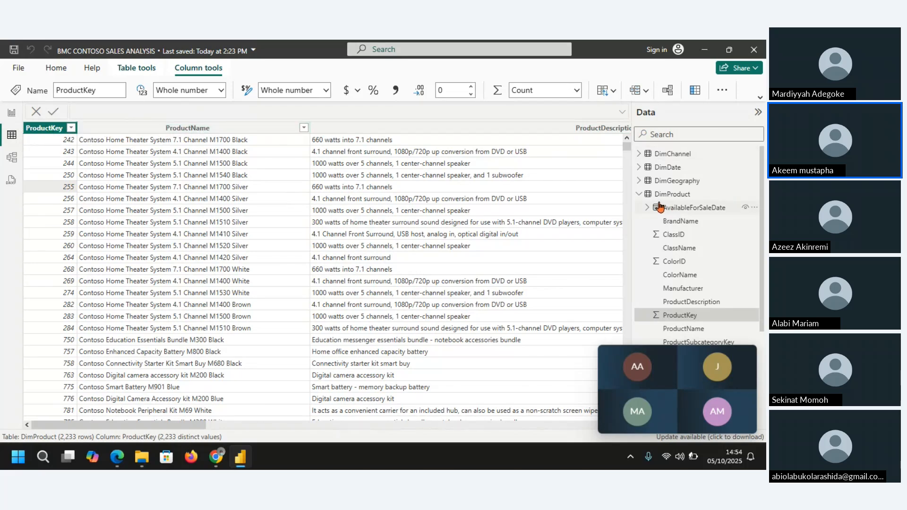
Step: Examine the ProductKey column's values in the Sales table data, comparing their repetition with the keys in DimProduct
click(639, 195)
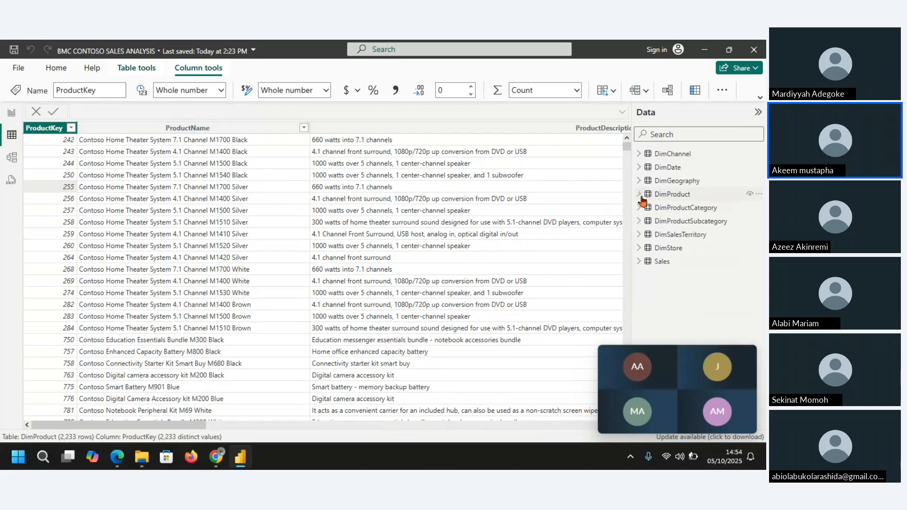
click(639, 263)
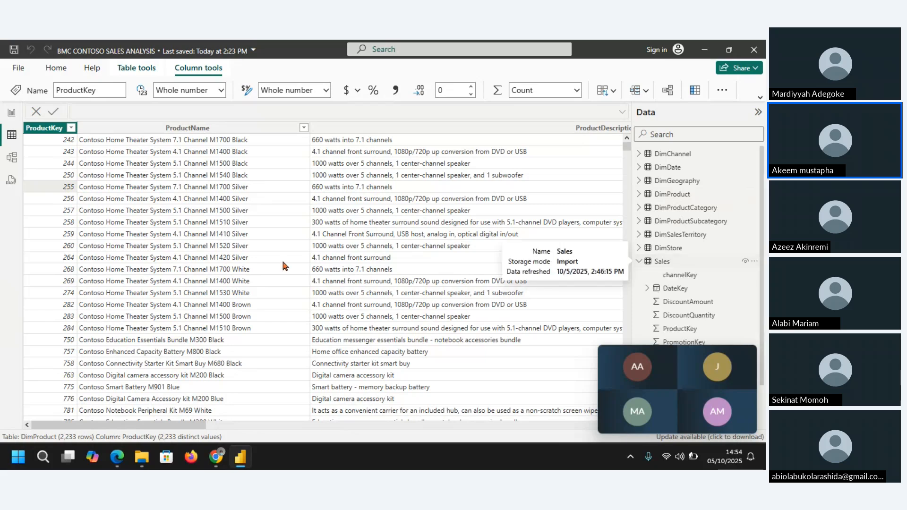
click(662, 261)
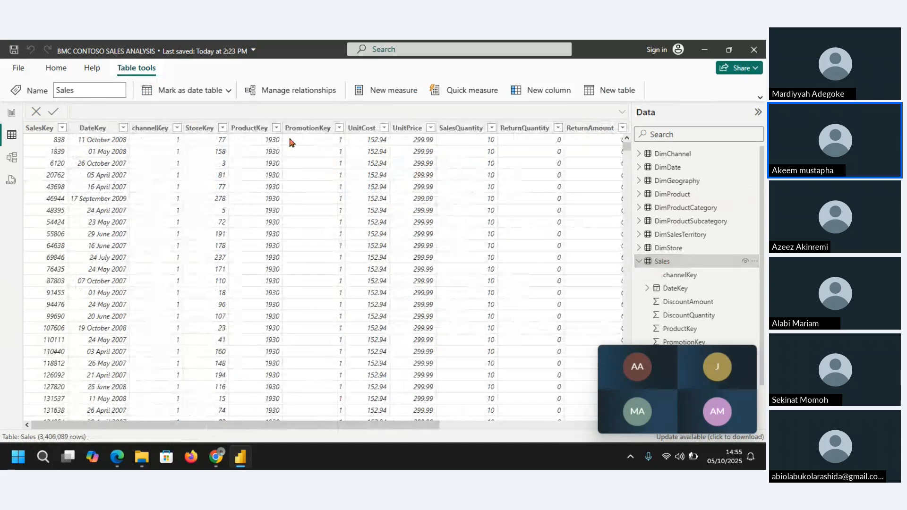
click(276, 129)
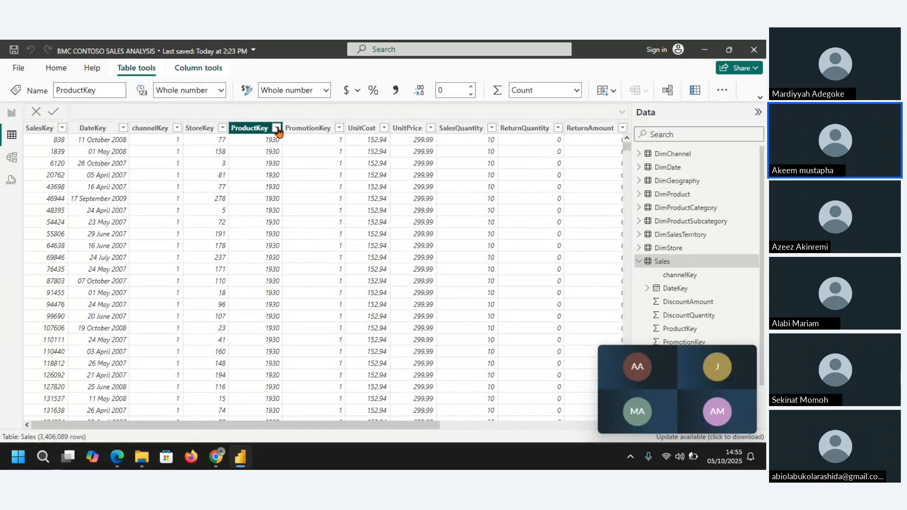
click(252, 185)
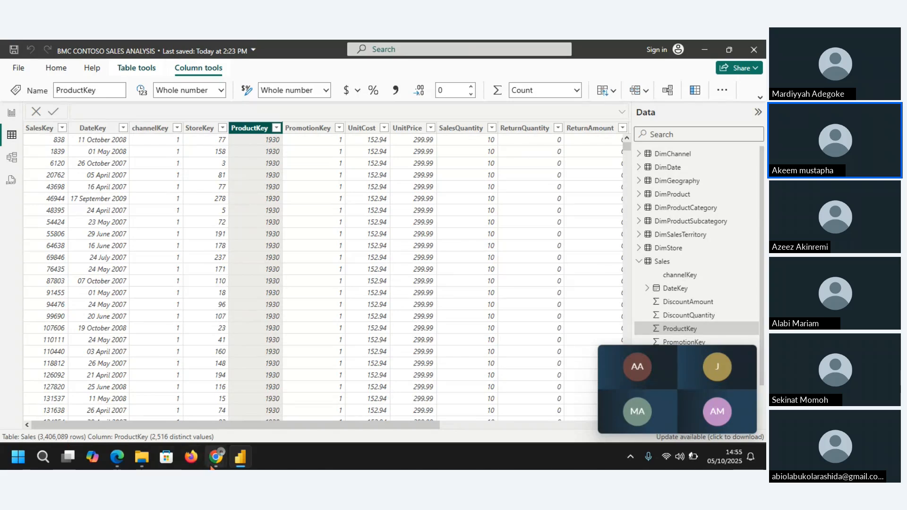
mouse_move(210, 467)
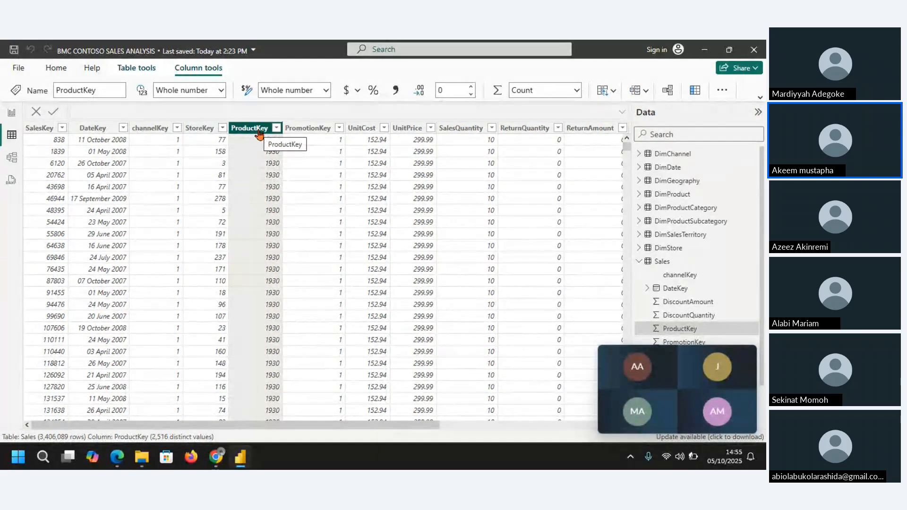
click(661, 198)
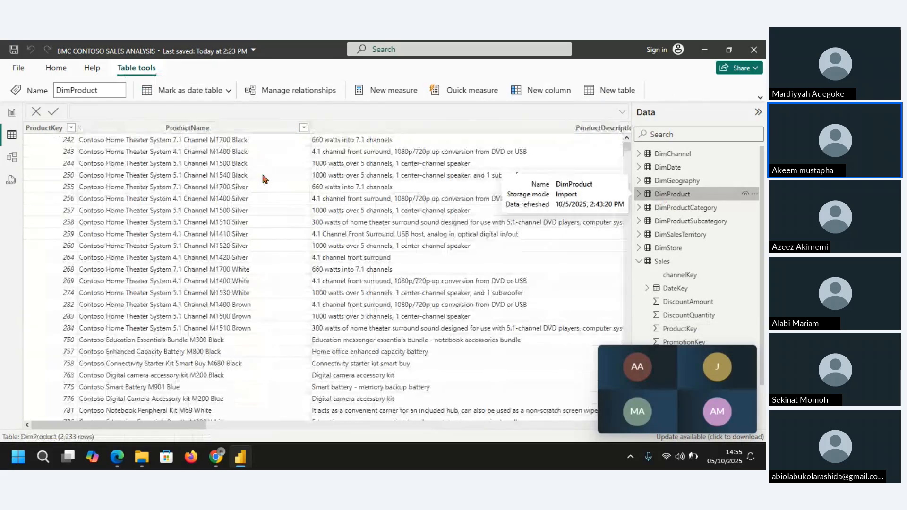
Step: Create a relationship in the data model from ProductKey in Sales to ProductKey in DimProduct
click(8, 163)
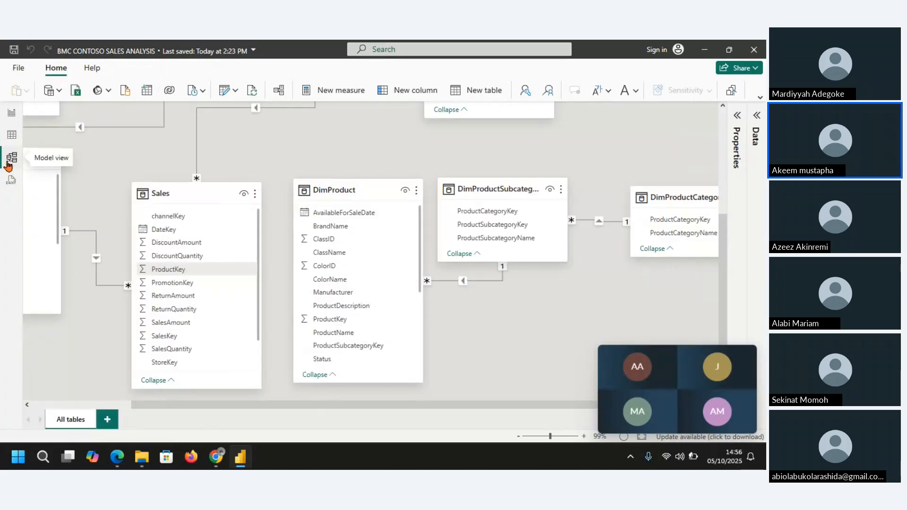
click(337, 320)
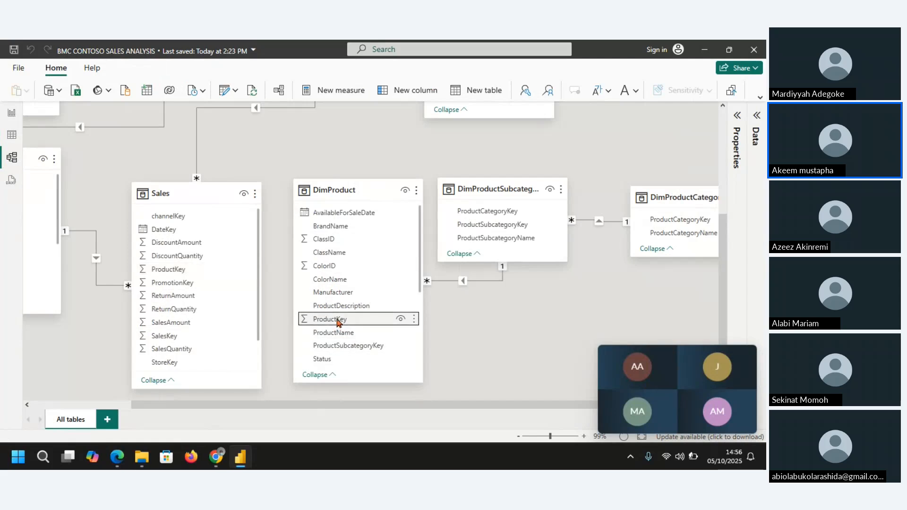
click(169, 270)
drag(170, 270, 333, 322)
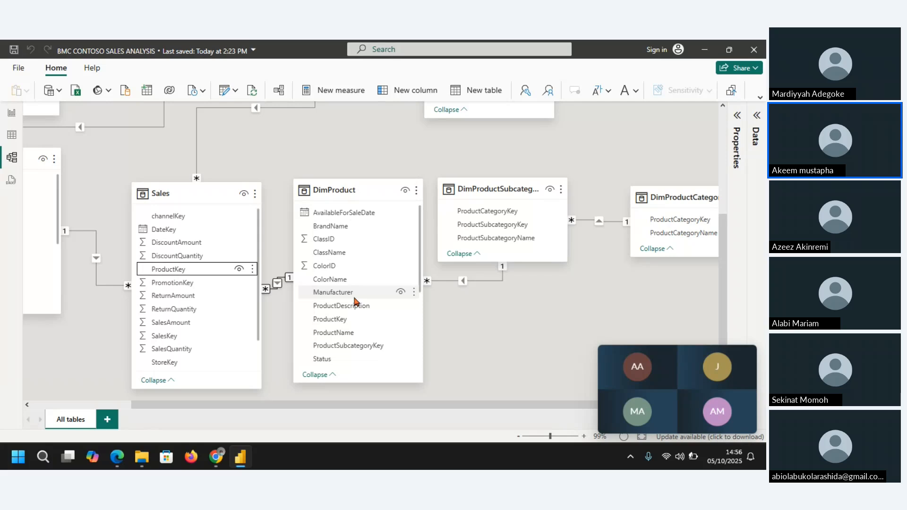
Step: Move DimProductSubcategory further right of DimProduct with DimProductCategory beneath it, and shift DimProduct slightly away from Sales
click(498, 183)
drag(498, 184, 531, 186)
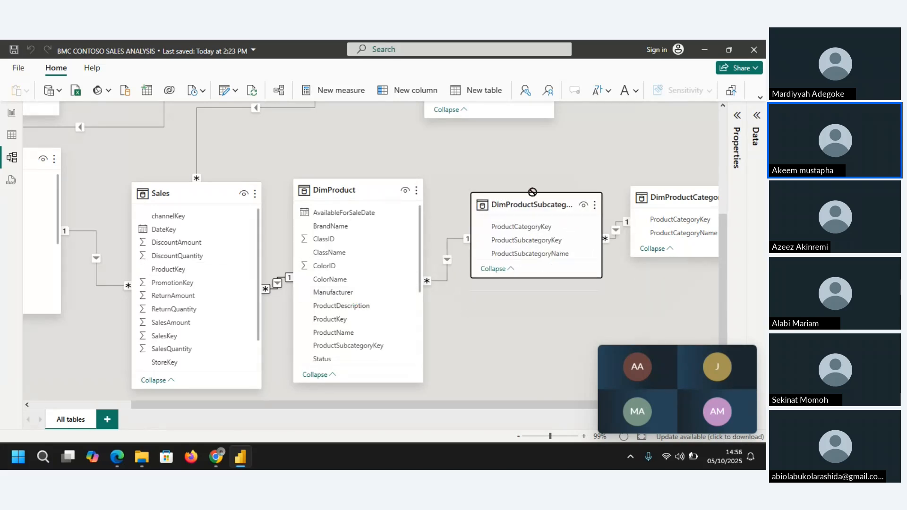
drag(675, 204, 630, 333)
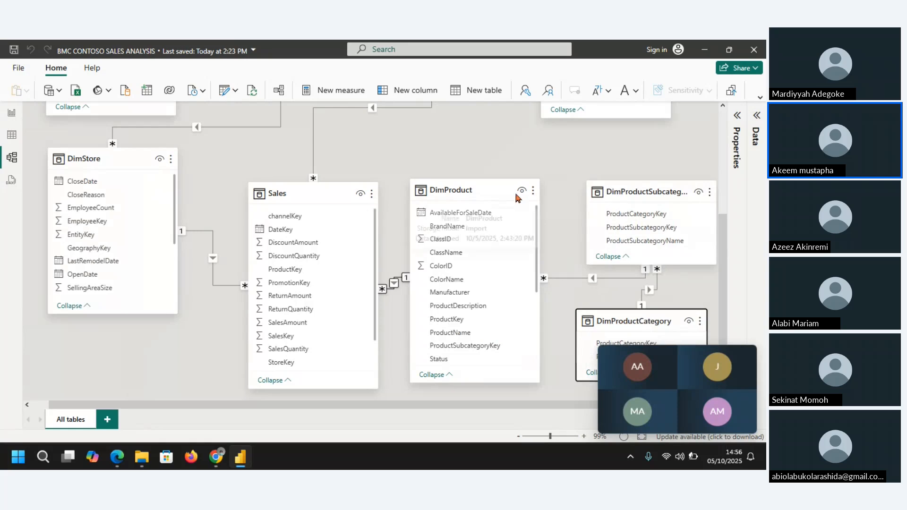
drag(494, 193, 510, 195)
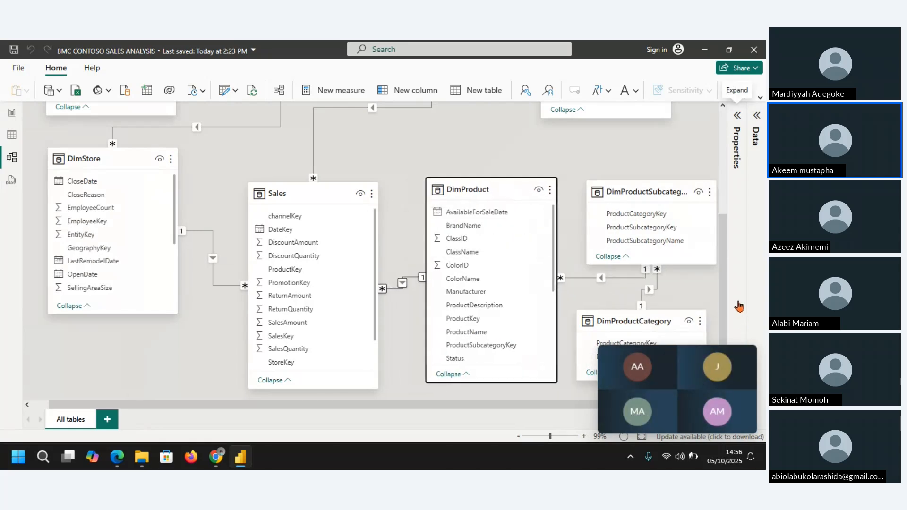
Step: Reposition the DimStore card directly below DimSalesTerritory, aligned with its left edge
drag(725, 301, 730, 192)
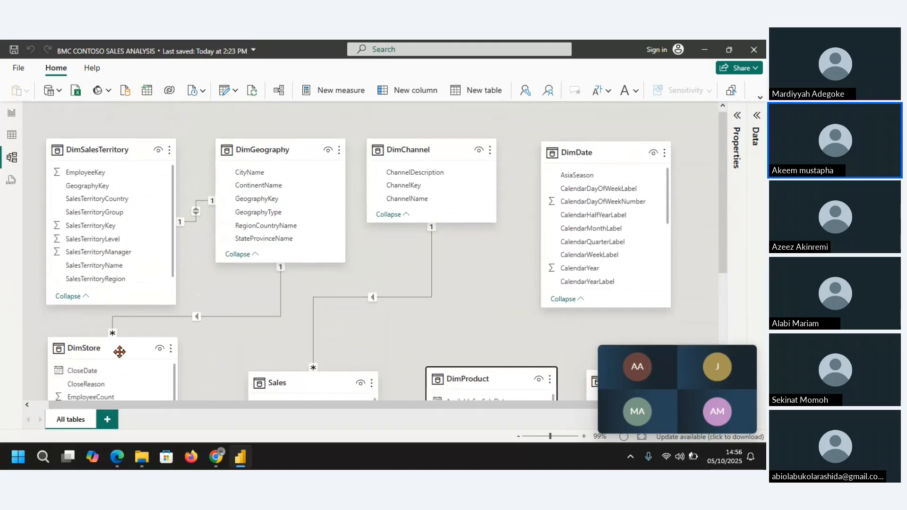
drag(118, 350, 153, 225)
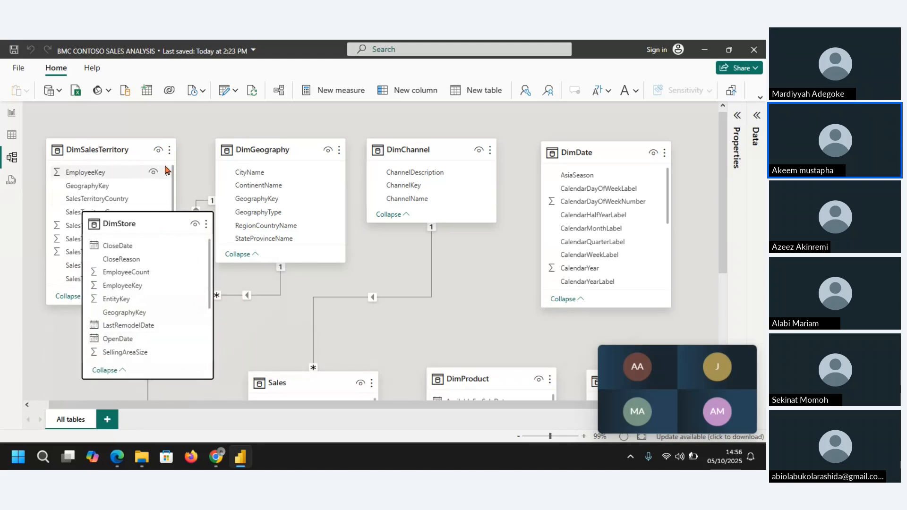
click(116, 149)
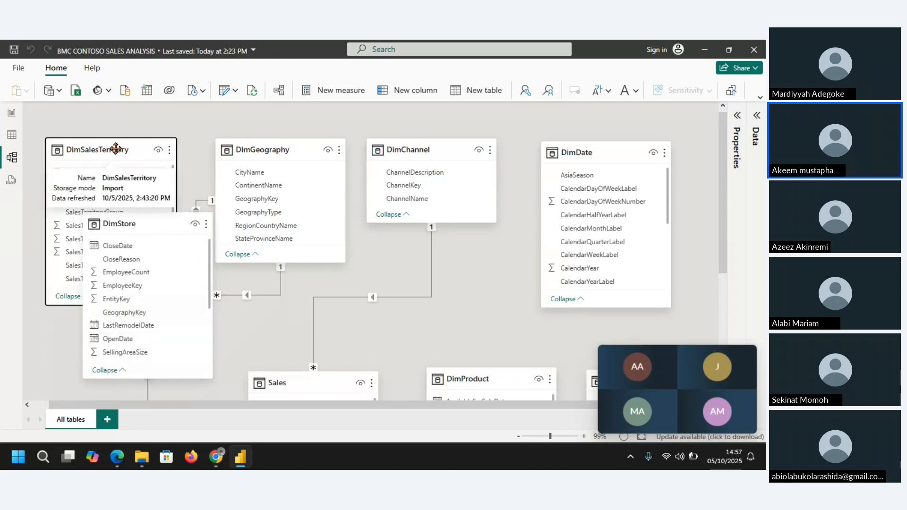
click(115, 149)
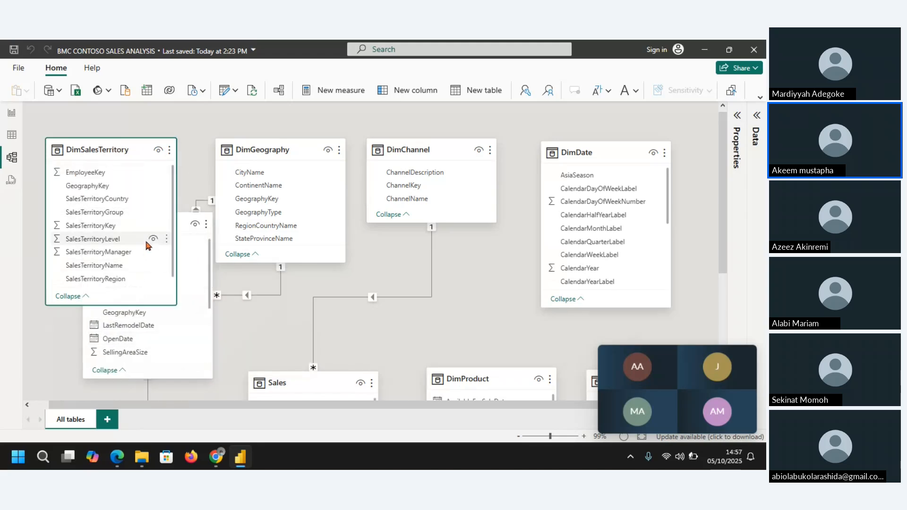
click(183, 227)
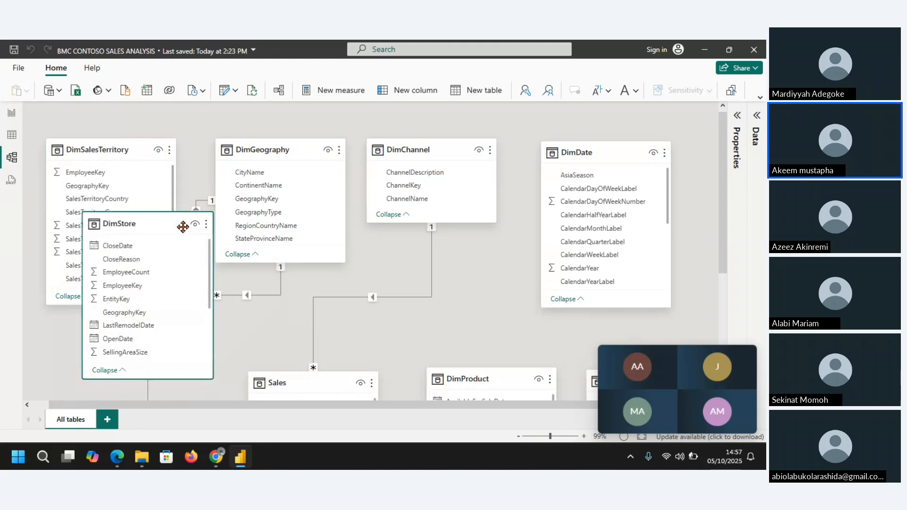
drag(147, 224, 110, 334)
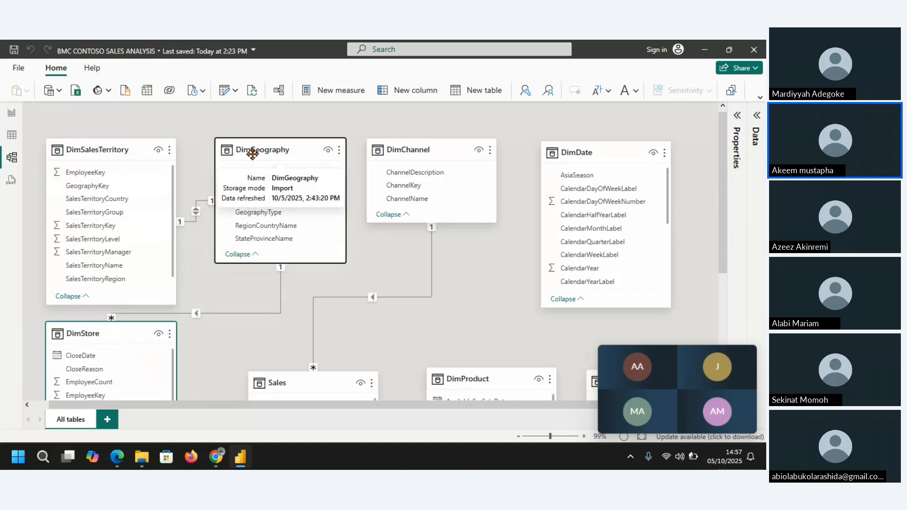
Step: Swap DimGeography and DimSalesTerritory so DimGeography sits just above DimStore, and shorten DimSalesTerritory to show its fields through SalesTerritoryManager
mouse_move(227, 160)
mouse_down()
mouse_move(111, 159)
mouse_move(196, 171)
mouse_move(225, 158)
mouse_up()
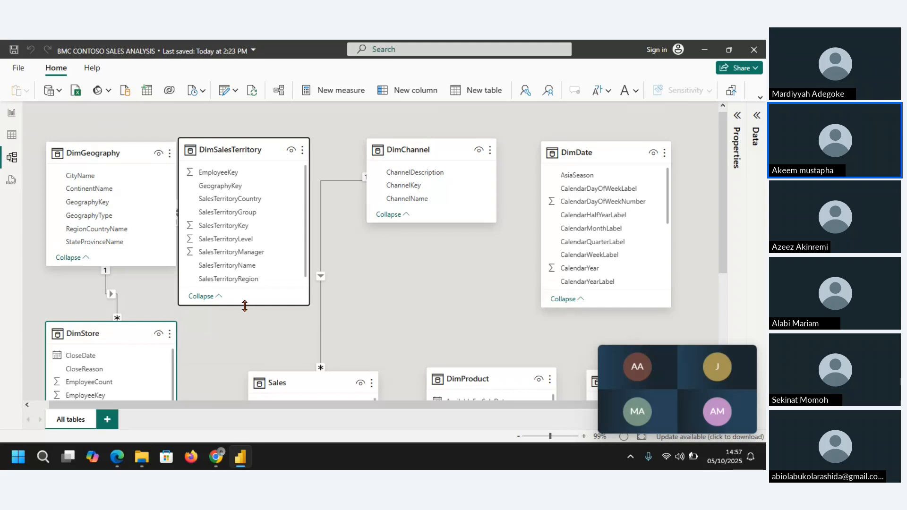
drag(244, 306, 245, 279)
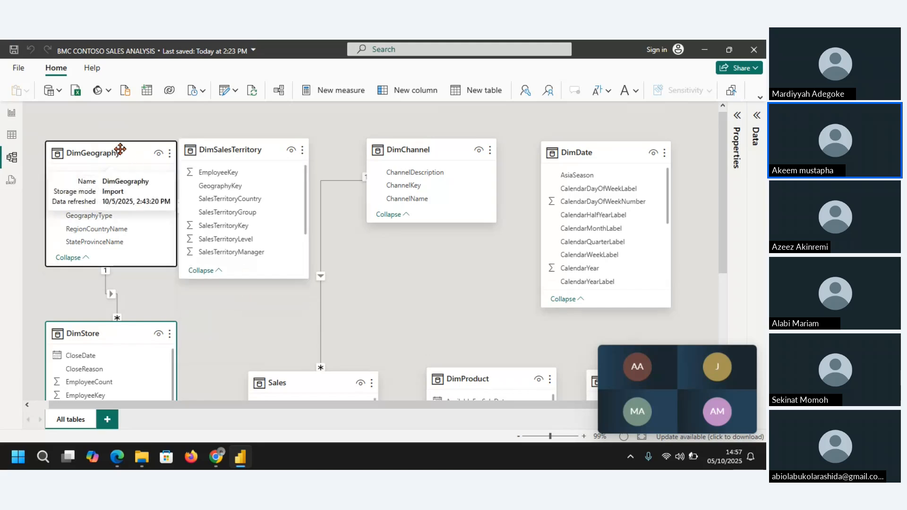
drag(120, 149, 120, 184)
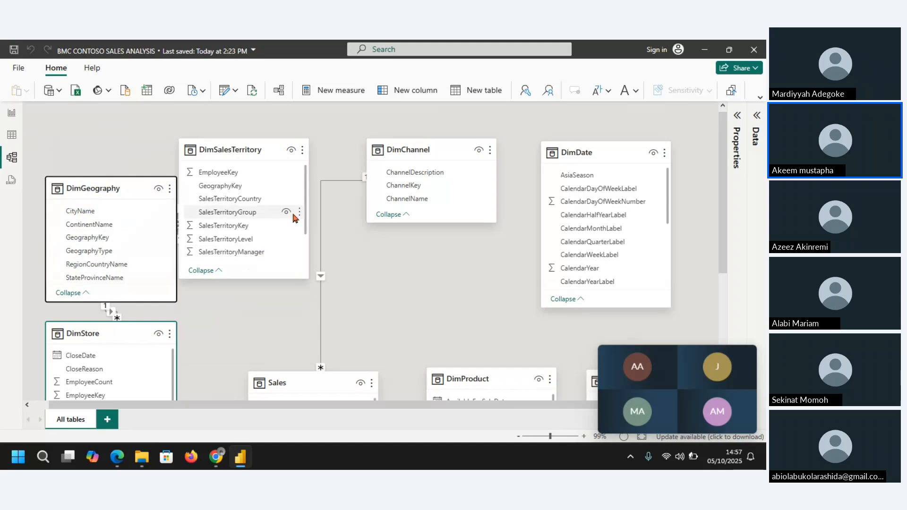
drag(261, 157, 291, 158)
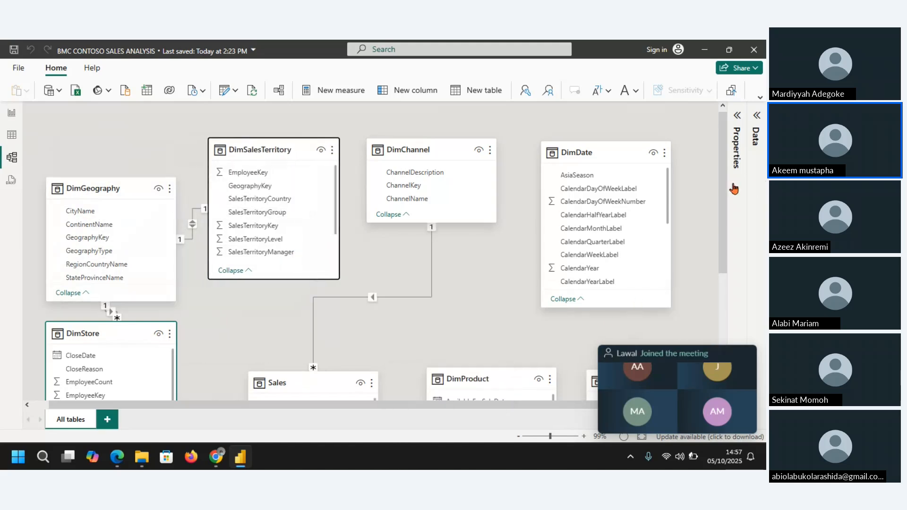
Step: Raise the Sales card and lower DimStore slightly so the two tables line up side by side
drag(723, 189, 727, 266)
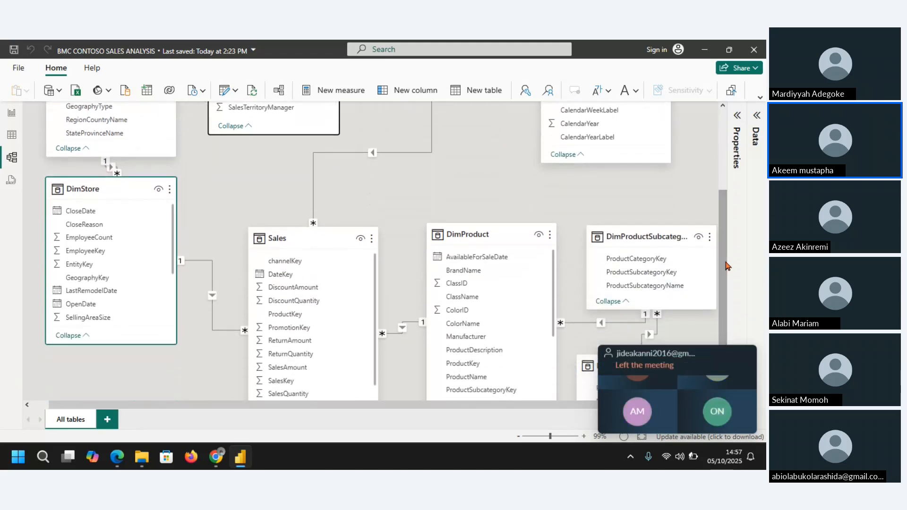
click(291, 239)
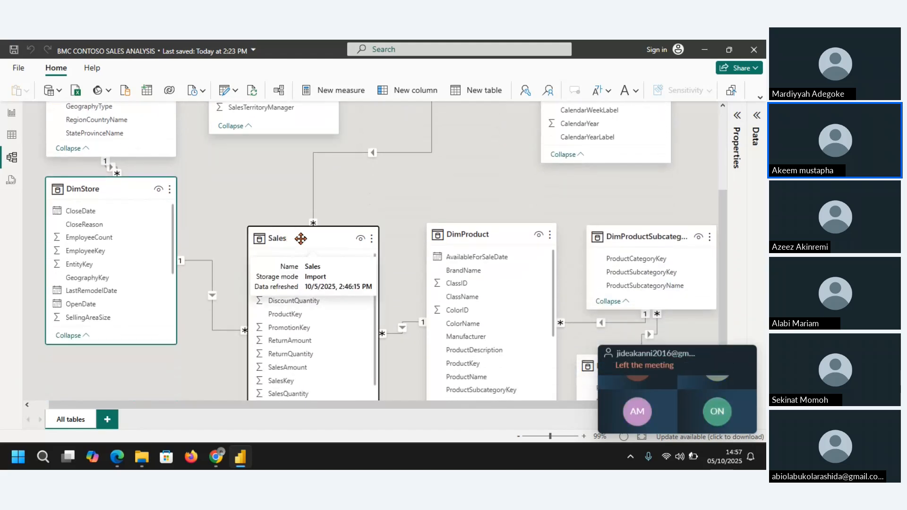
drag(300, 238, 293, 196)
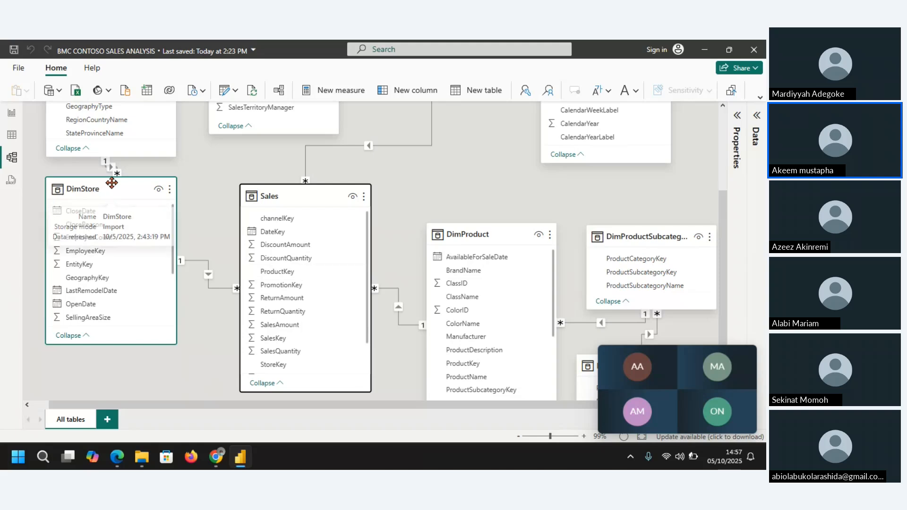
drag(111, 189, 108, 211)
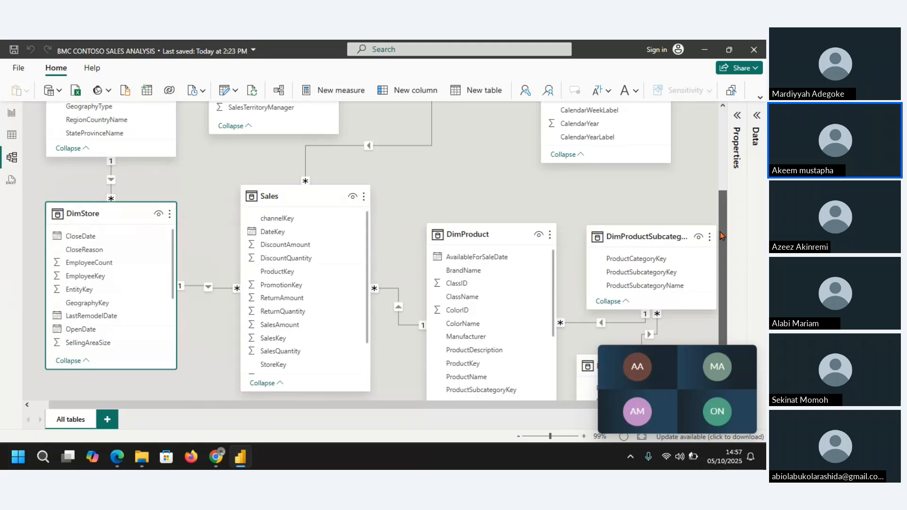
Step: Shift the DimDate card slightly left and down, closer to DimChannel
drag(723, 236, 728, 170)
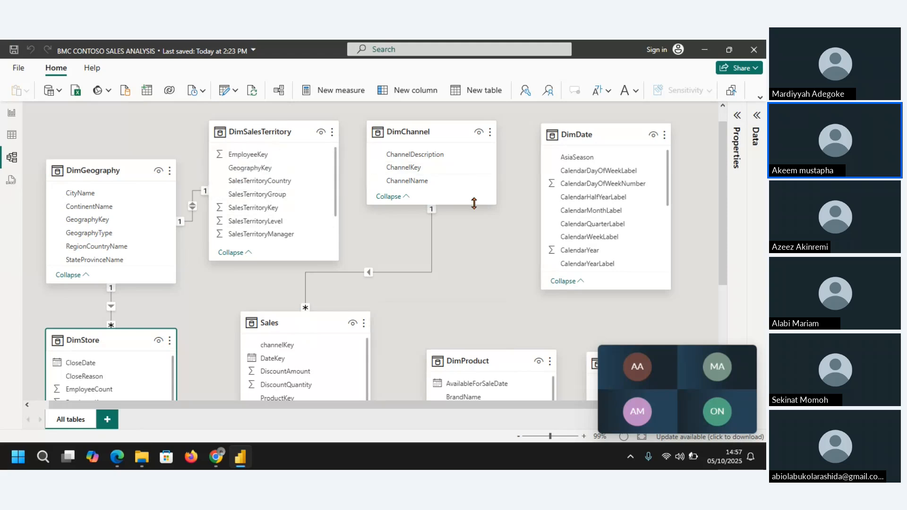
drag(587, 144, 570, 157)
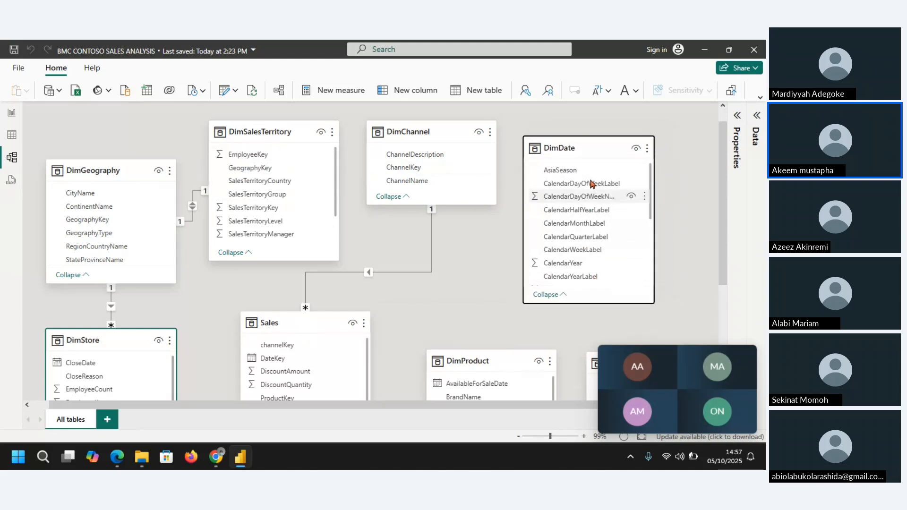
click(592, 309)
scroll(592, 318, up, 1)
scroll(593, 310, down, 1)
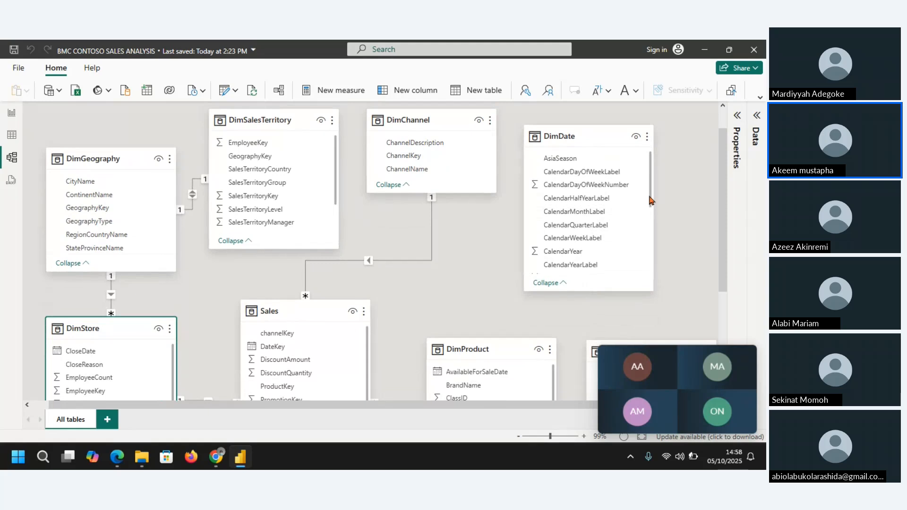
Step: Create a relationship from DateKey in DimDate to DateKey in Sales, and switch to the report view
drag(651, 200, 628, 229)
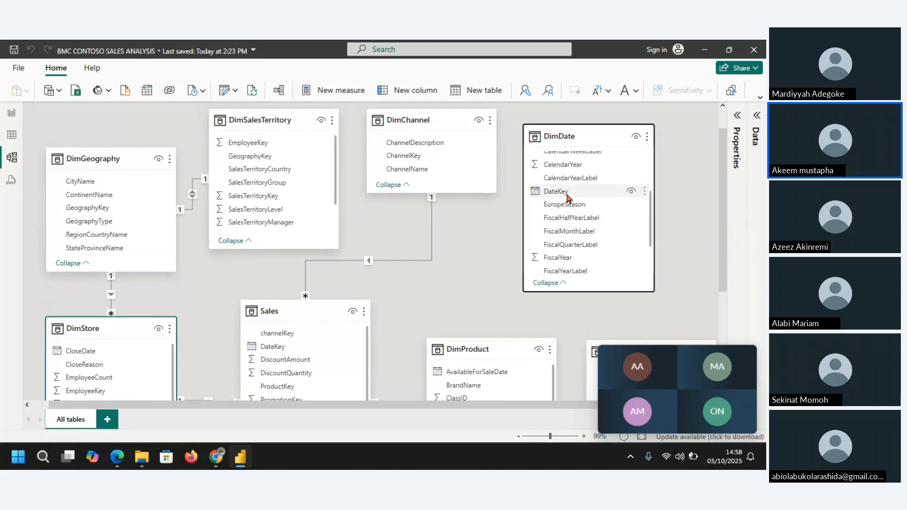
drag(568, 197, 280, 350)
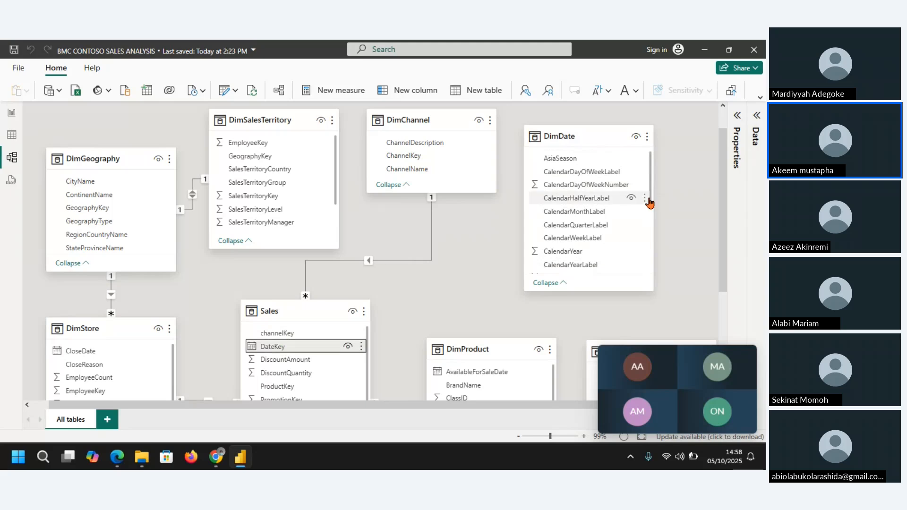
drag(651, 203, 651, 233)
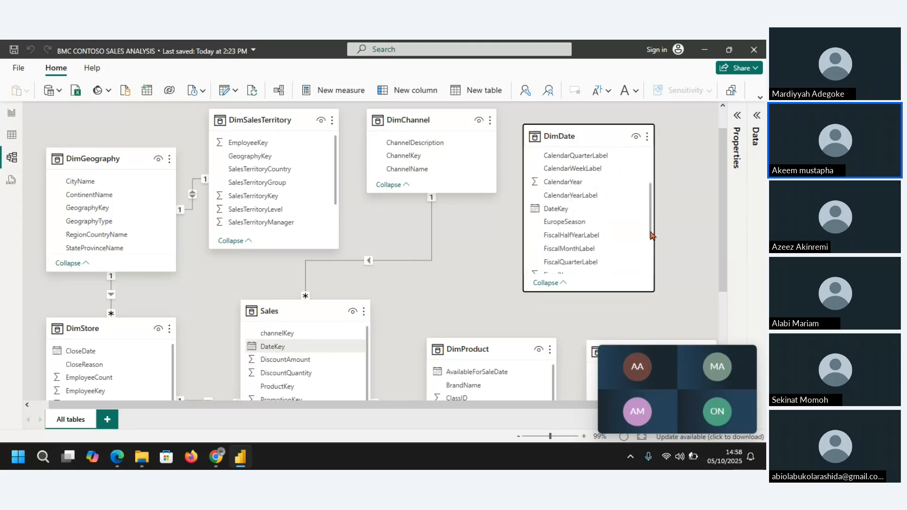
drag(565, 213, 283, 352)
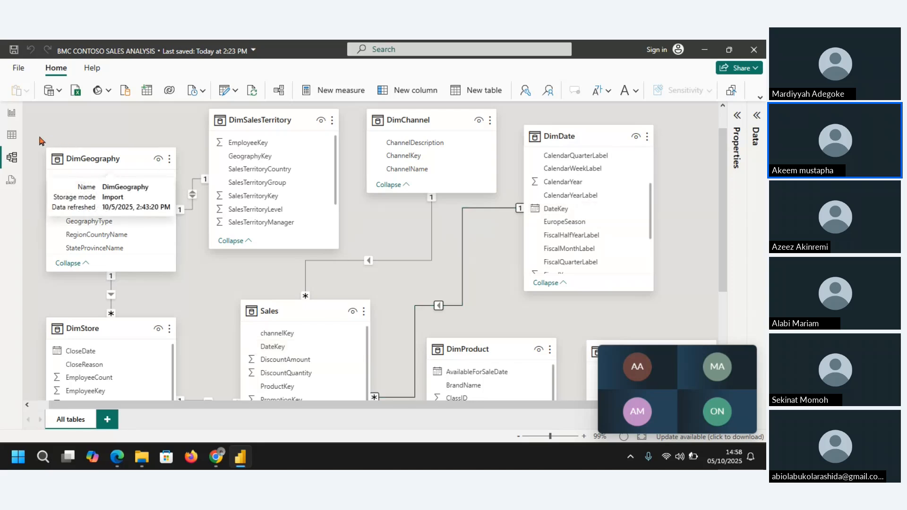
click(12, 115)
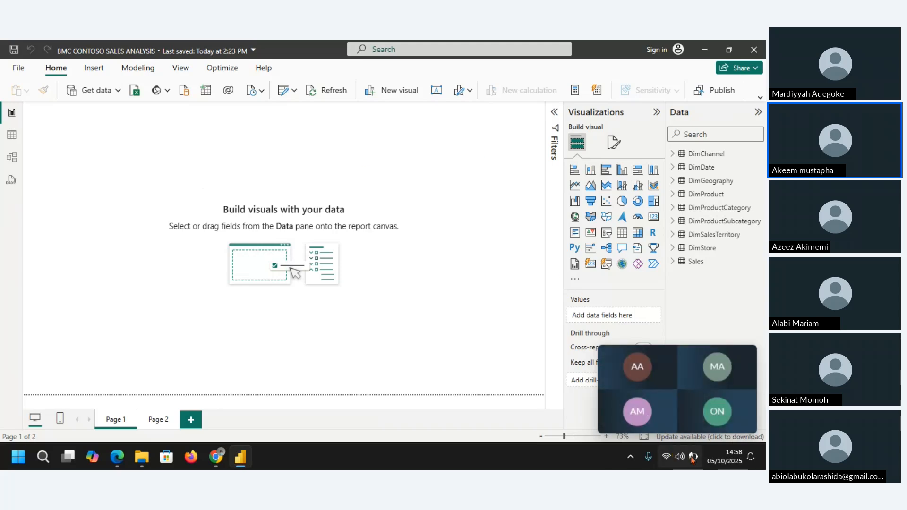
Step: Open the model view of the Contoso report and mute the meeting microphone
mouse_move(694, 460)
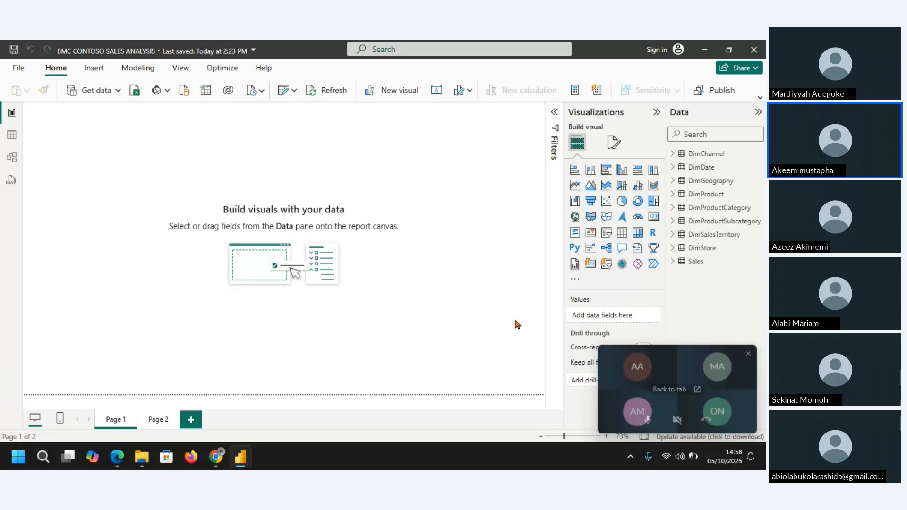
click(12, 158)
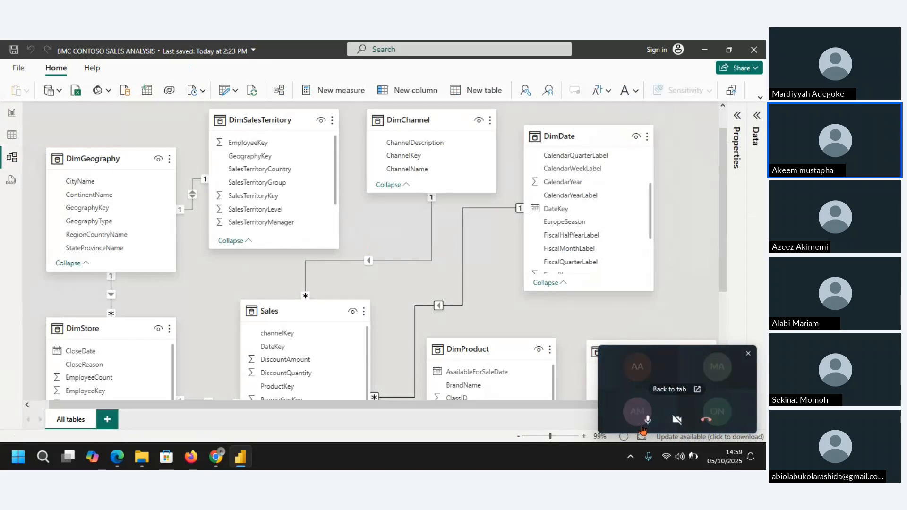
click(648, 425)
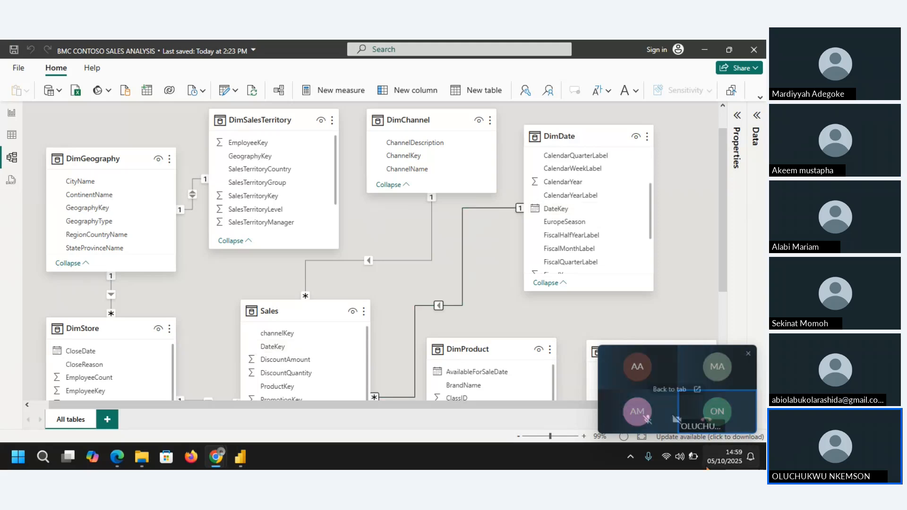
mouse_move(648, 431)
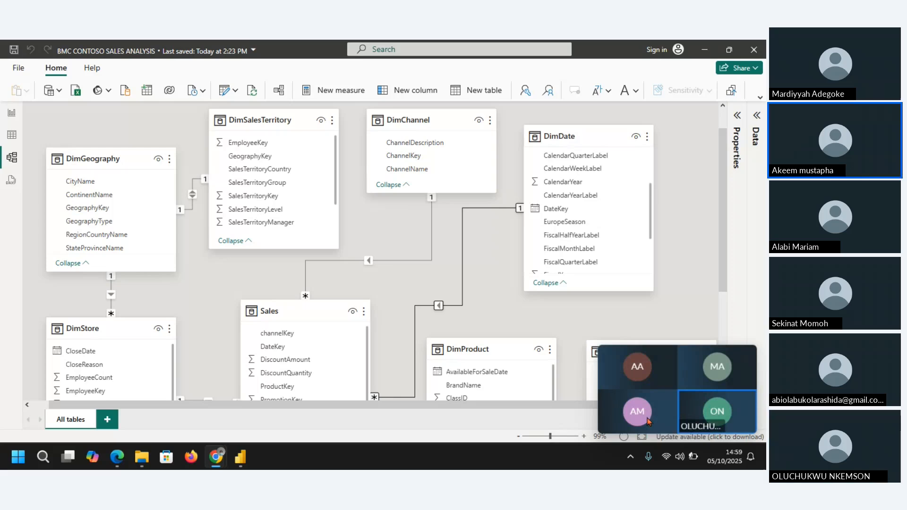
click(5, 156)
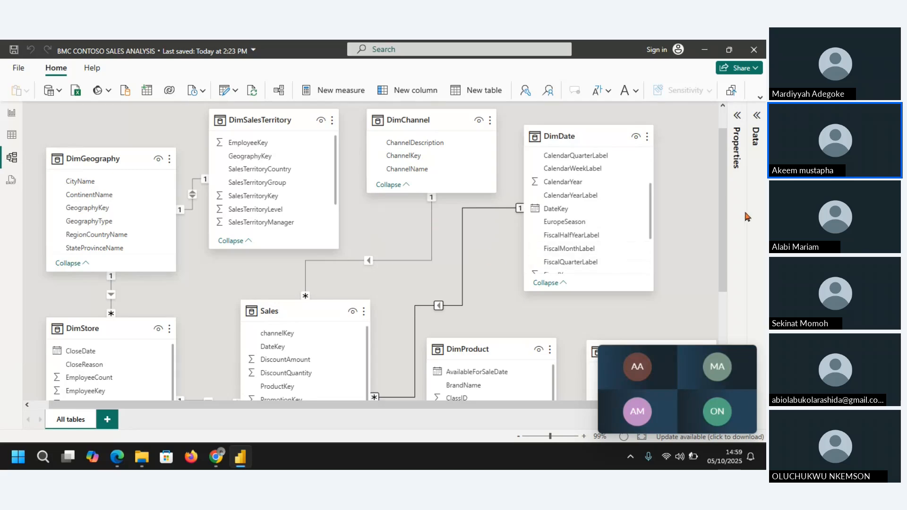
Step: Raise the DimProductSubcategory card slightly in the model diagram
drag(724, 204, 720, 245)
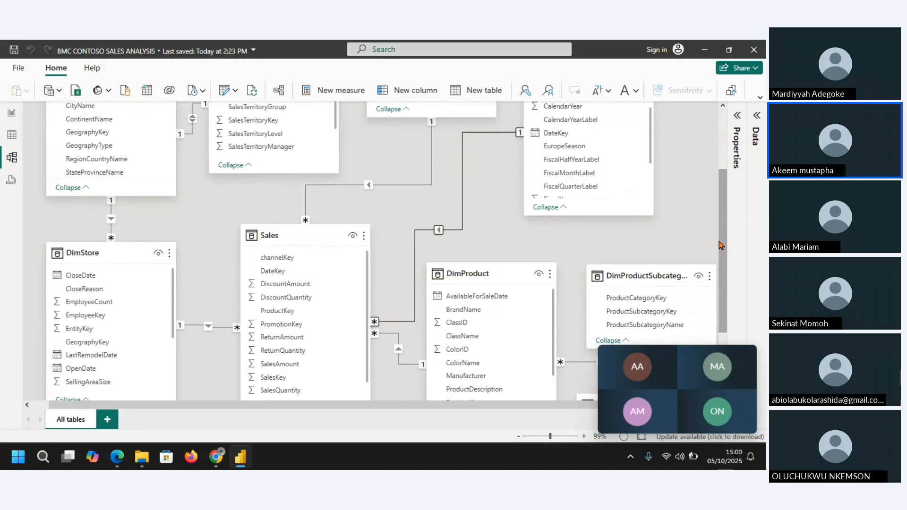
mouse_move(719, 409)
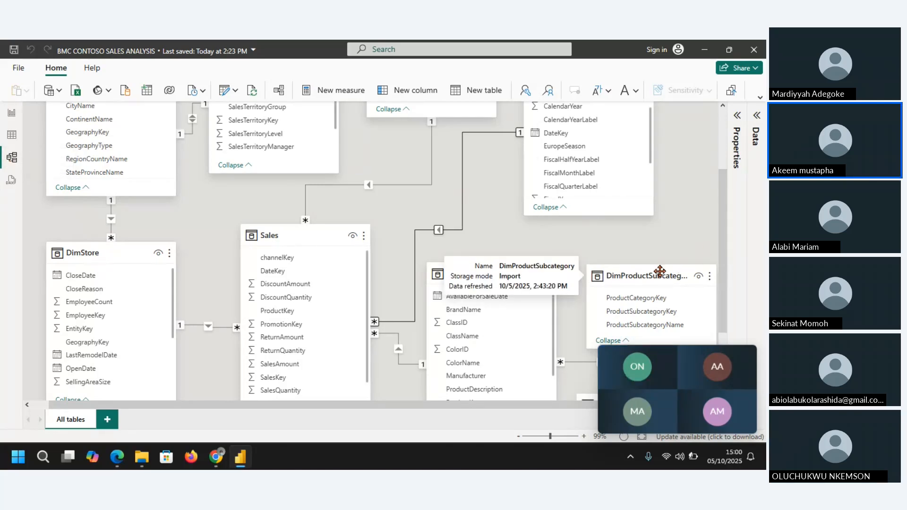
drag(660, 275, 665, 245)
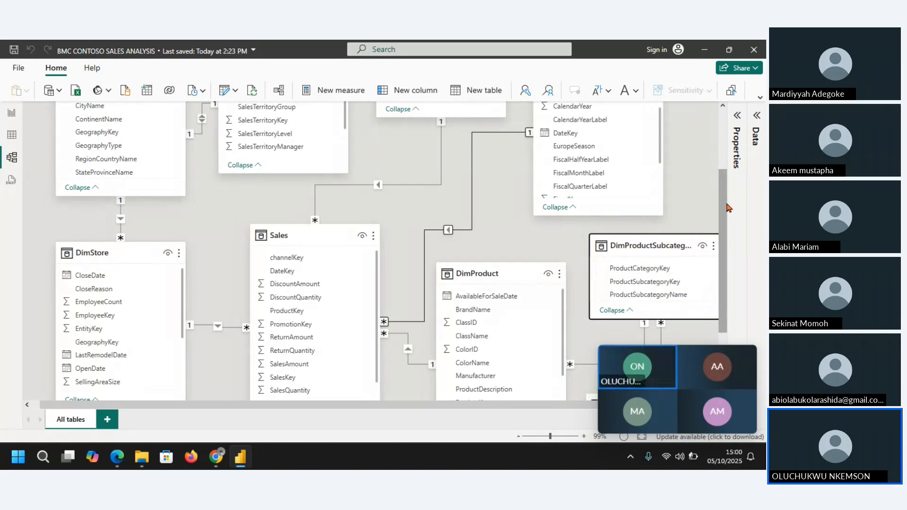
drag(726, 208, 725, 190)
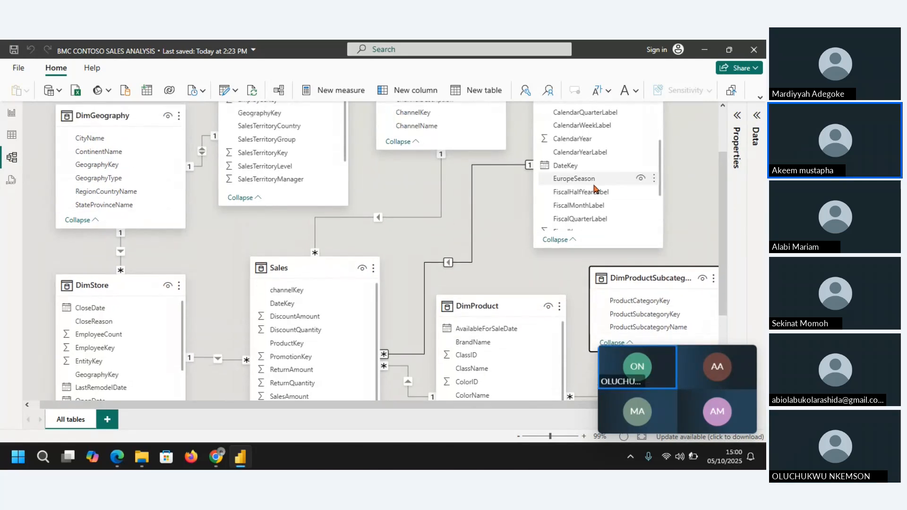
Step: Check the DateKey field in DimDate that links to the Sales table, and return to the report view
click(571, 170)
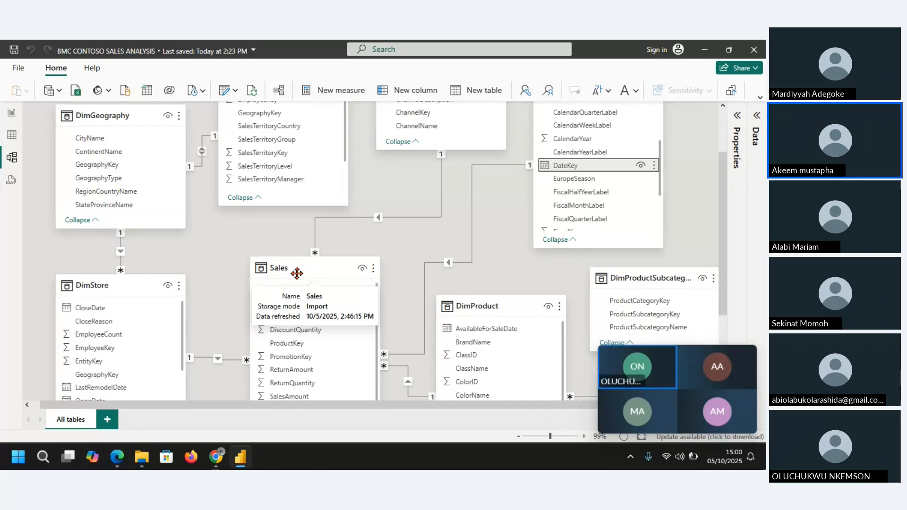
click(216, 242)
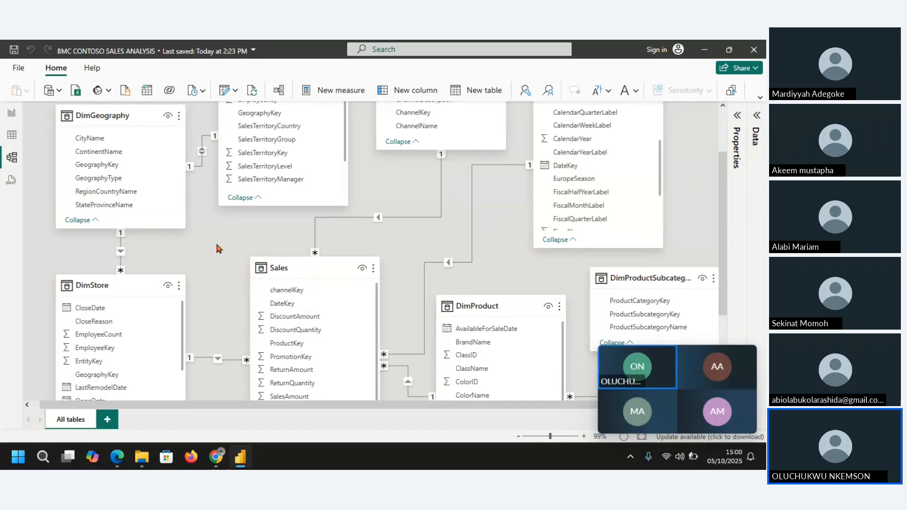
click(647, 419)
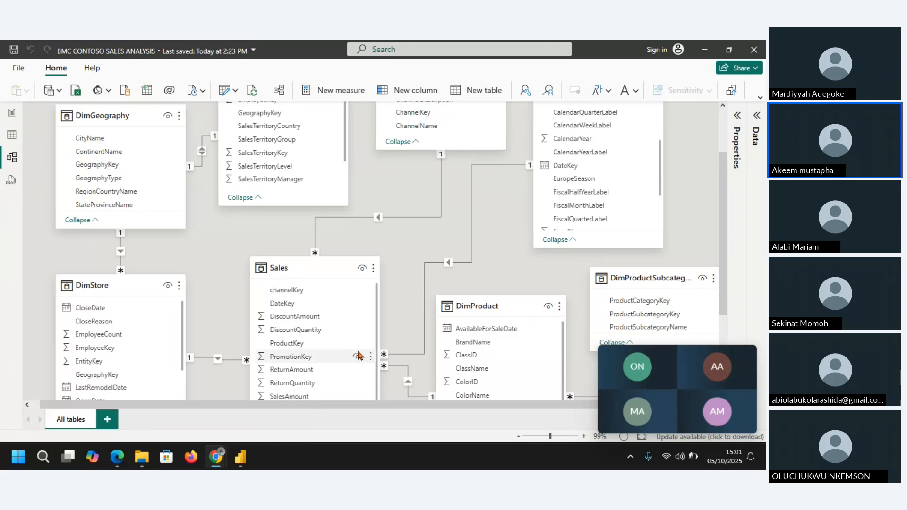
mouse_move(675, 415)
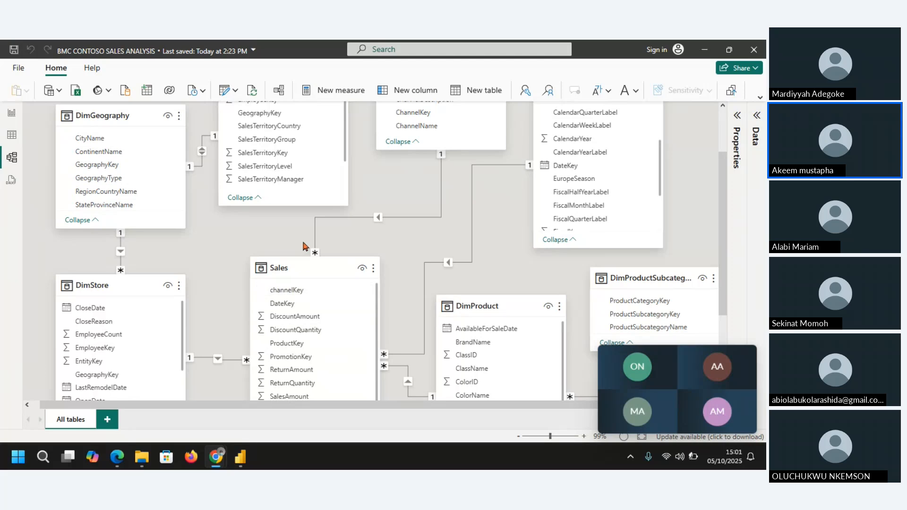
click(12, 113)
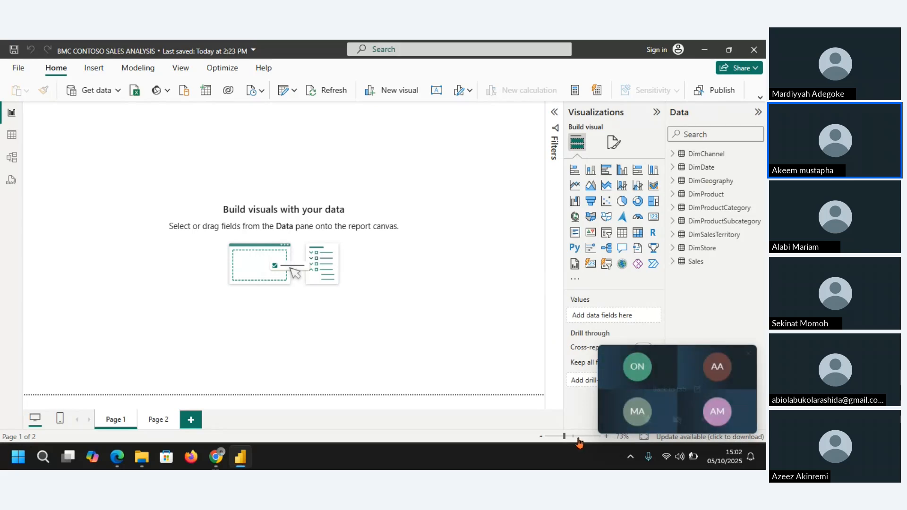
Step: Mute the microphone in the Zoho meeting window in Chrome, and return to Power BI
mouse_move(645, 422)
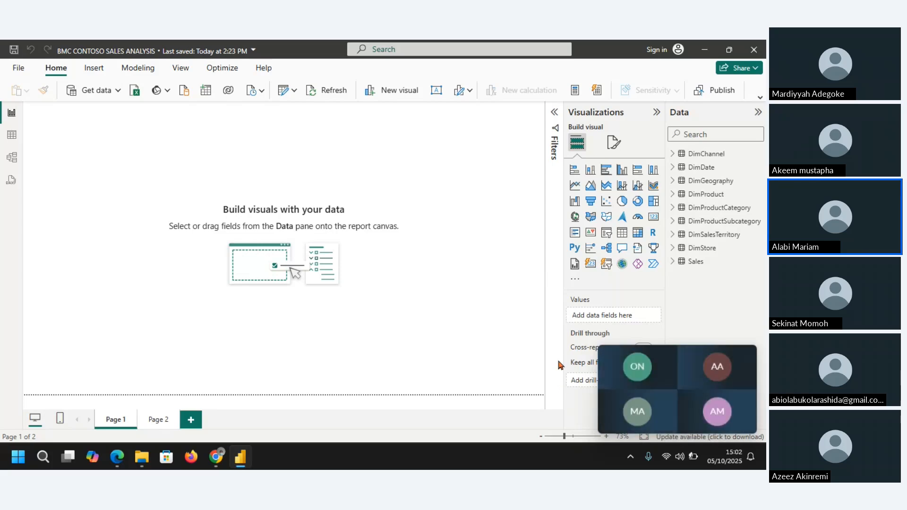
mouse_move(610, 411)
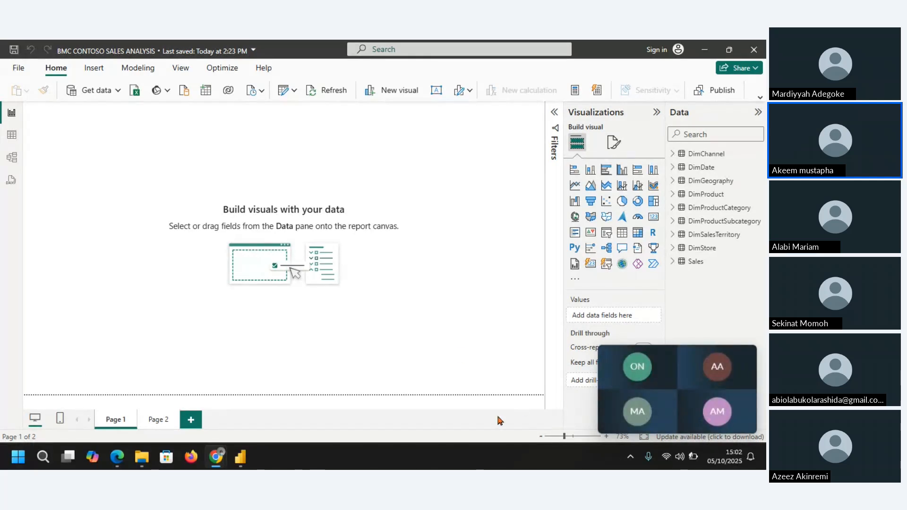
mouse_move(225, 459)
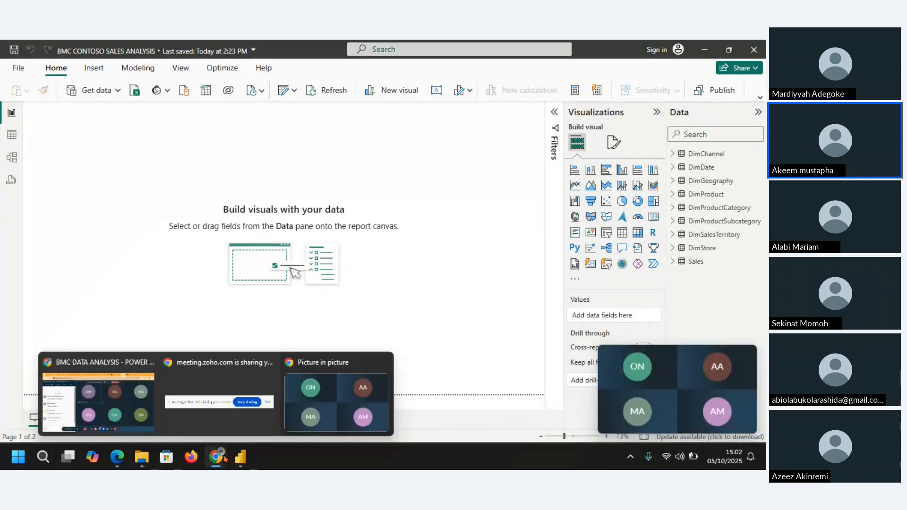
click(126, 404)
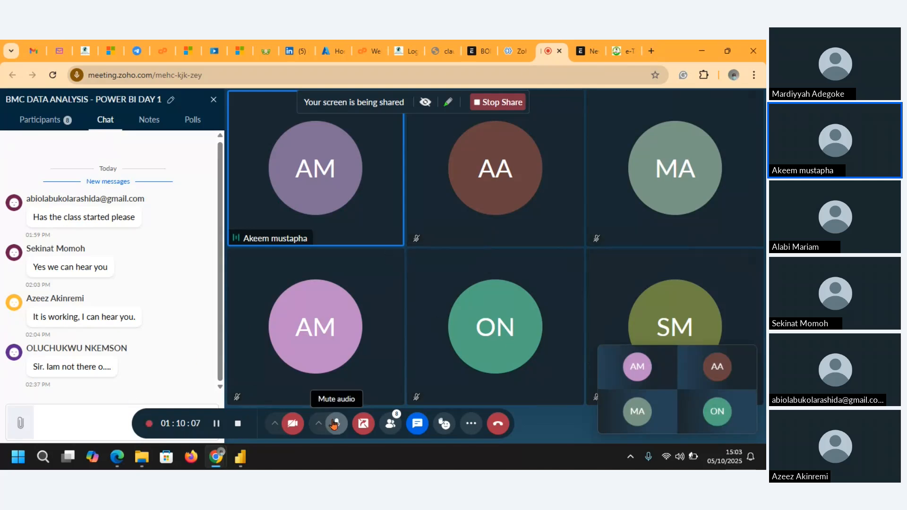
click(335, 423)
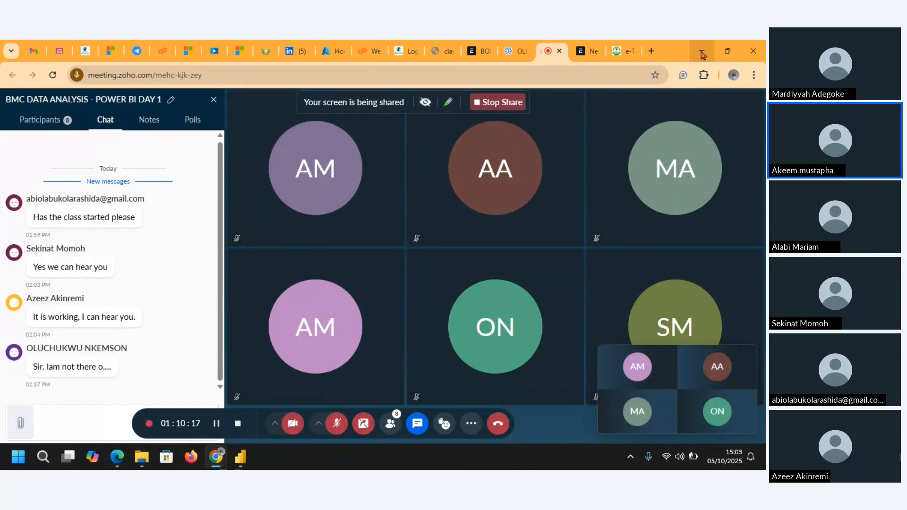
click(337, 423)
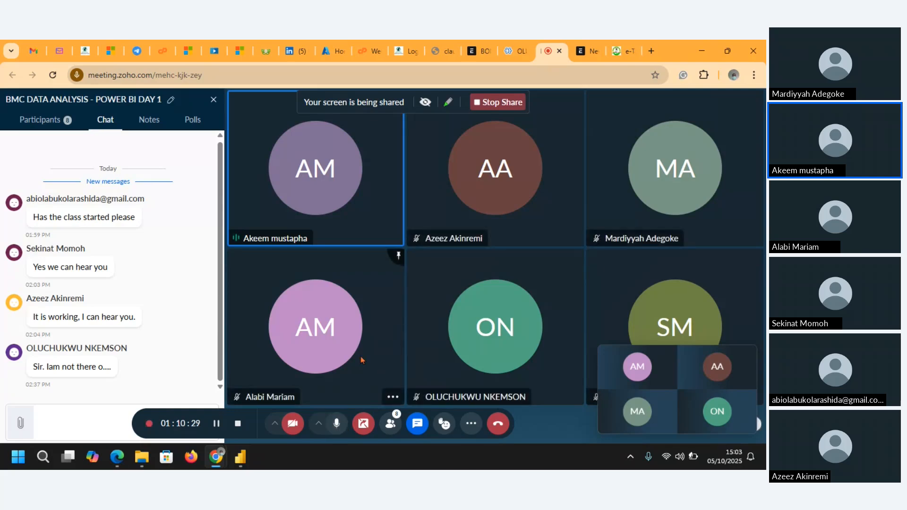
click(337, 424)
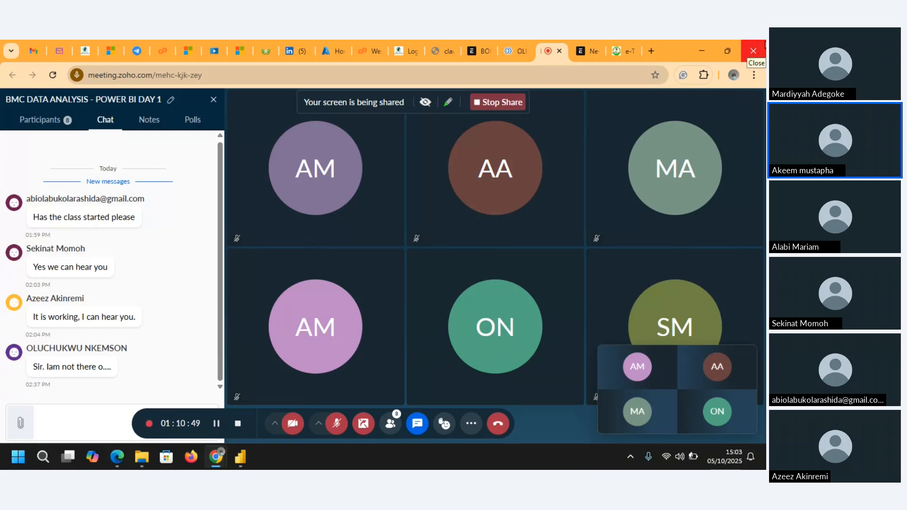
click(703, 51)
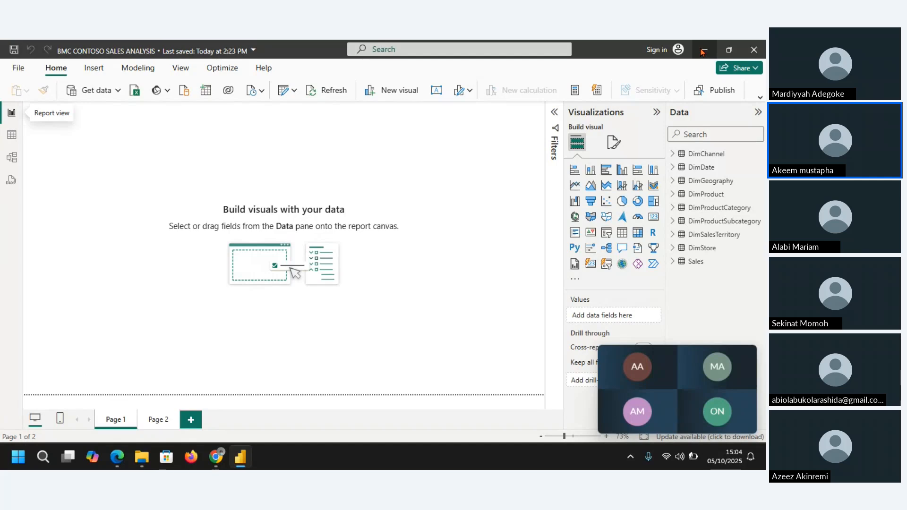
Step: Unmute the meeting microphone and switch to the Zoho meeting window in Chrome
mouse_move(677, 416)
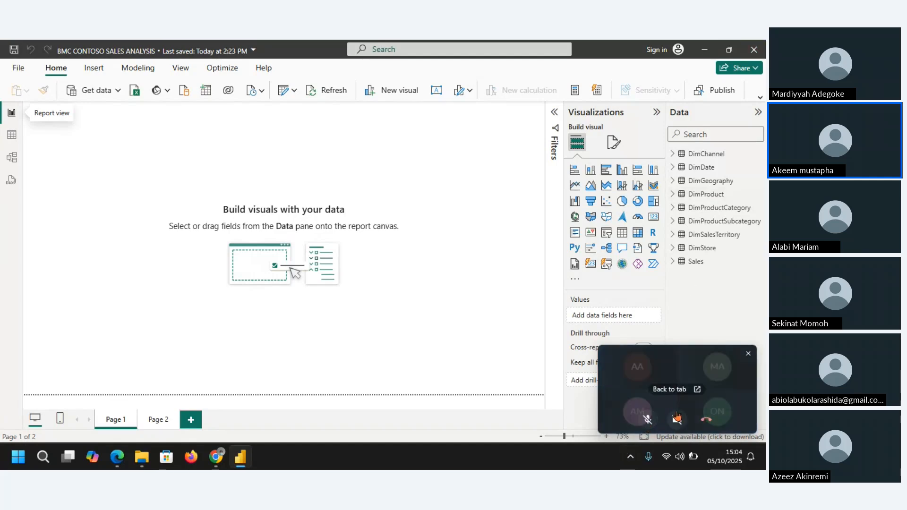
click(647, 420)
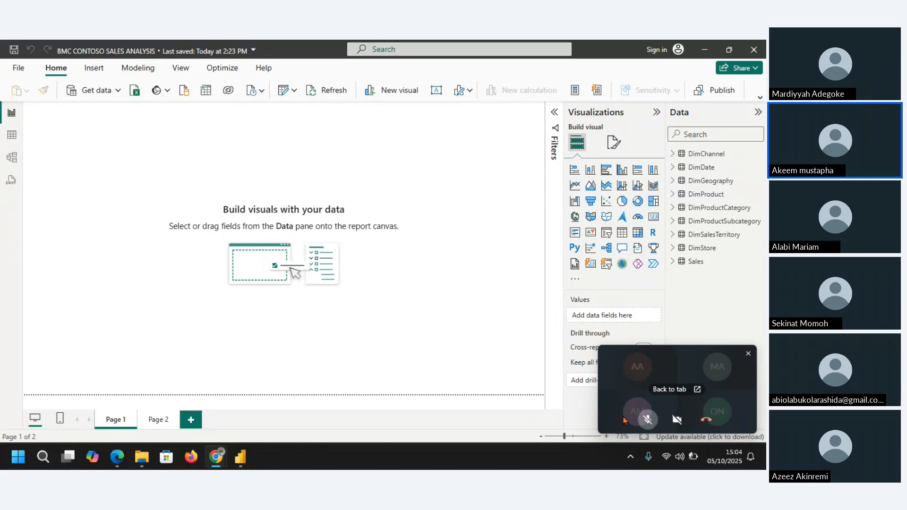
mouse_move(649, 422)
click(648, 419)
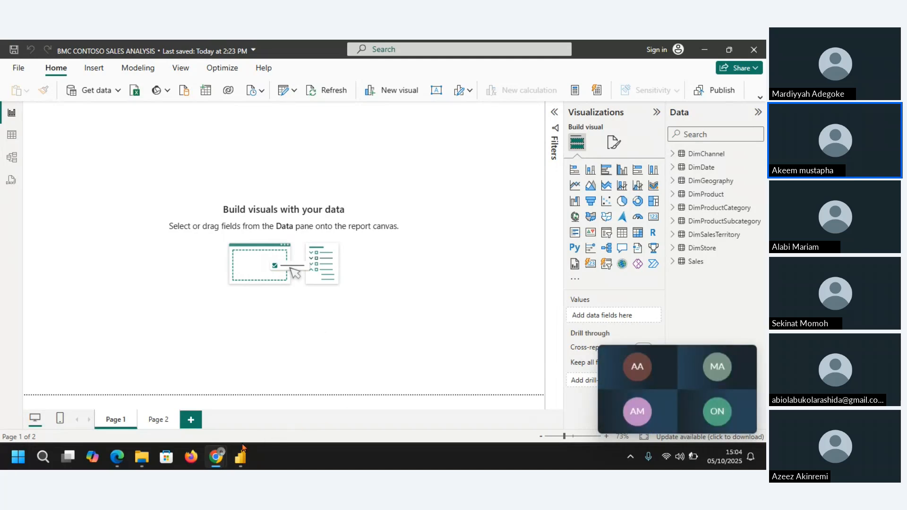
mouse_move(219, 457)
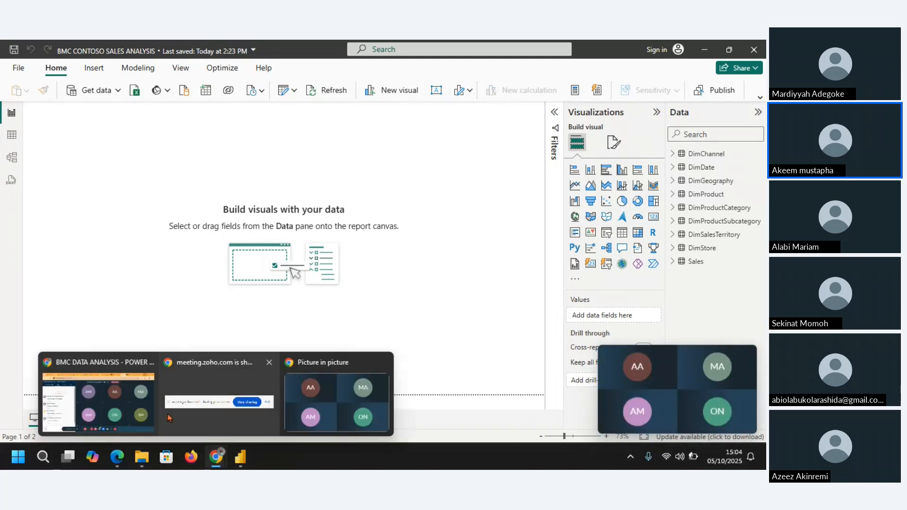
click(131, 410)
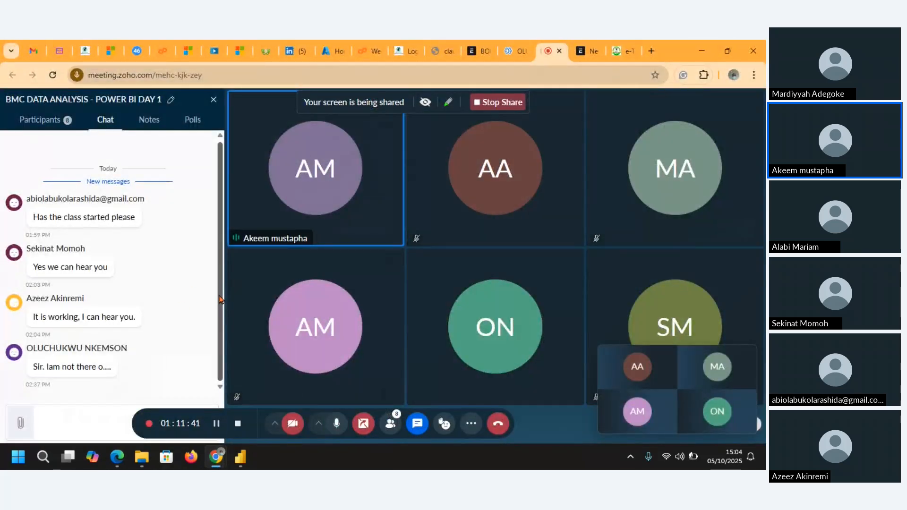
Step: Move the floating meeting window to the lower corner of the desktop, partly off-screen, clear of the report panes
drag(219, 297, 214, 327)
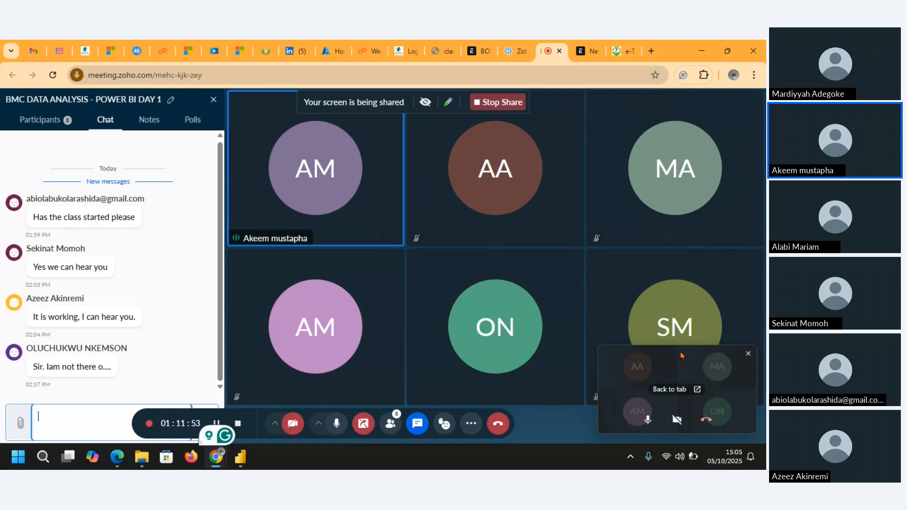
drag(691, 364, 541, 363)
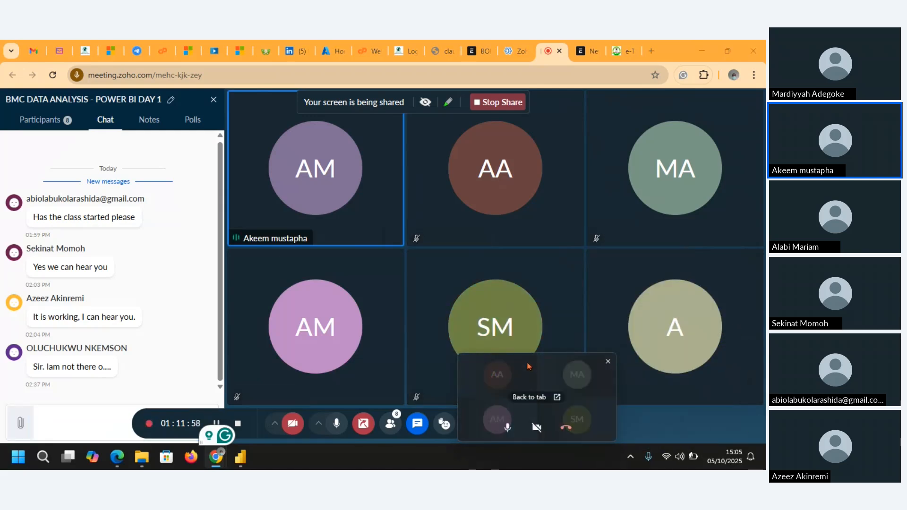
drag(529, 366, 752, 443)
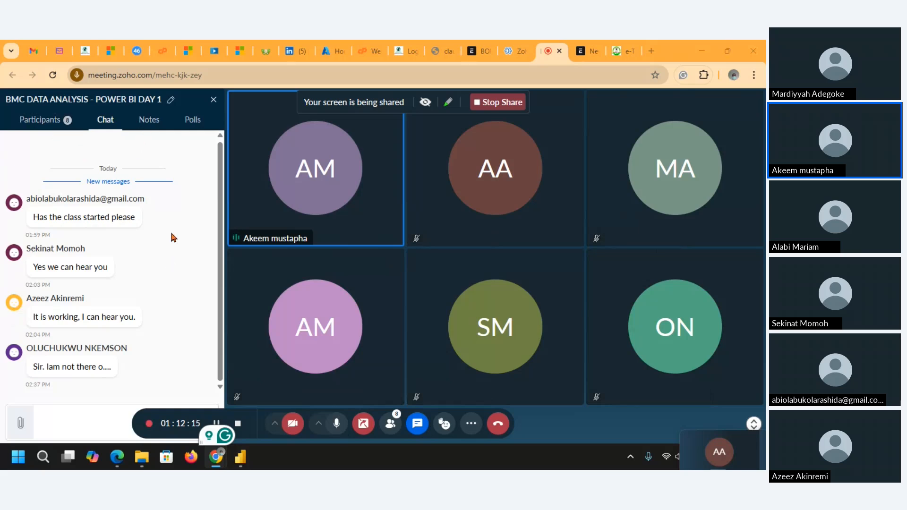
Step: Mute and unmute the meeting microphone, and reopen the Zoho meeting chat from Power BI to read the latest message
click(336, 423)
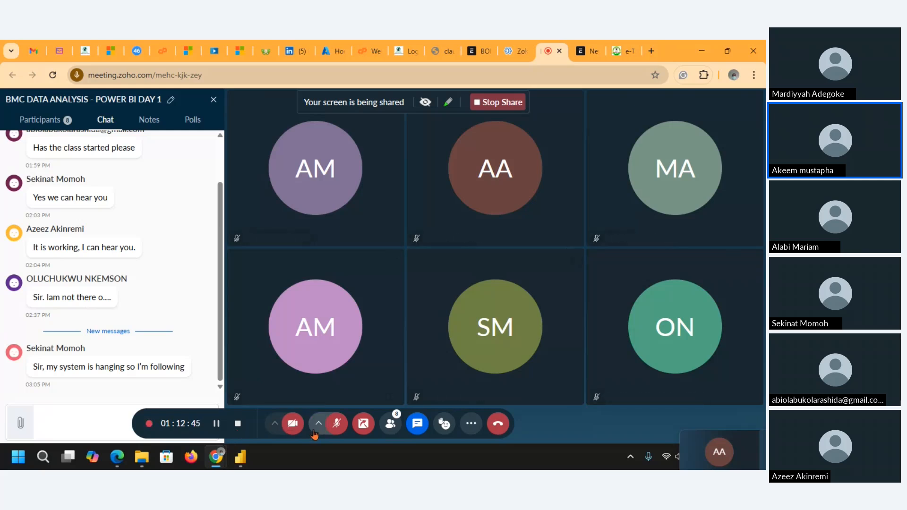
click(336, 423)
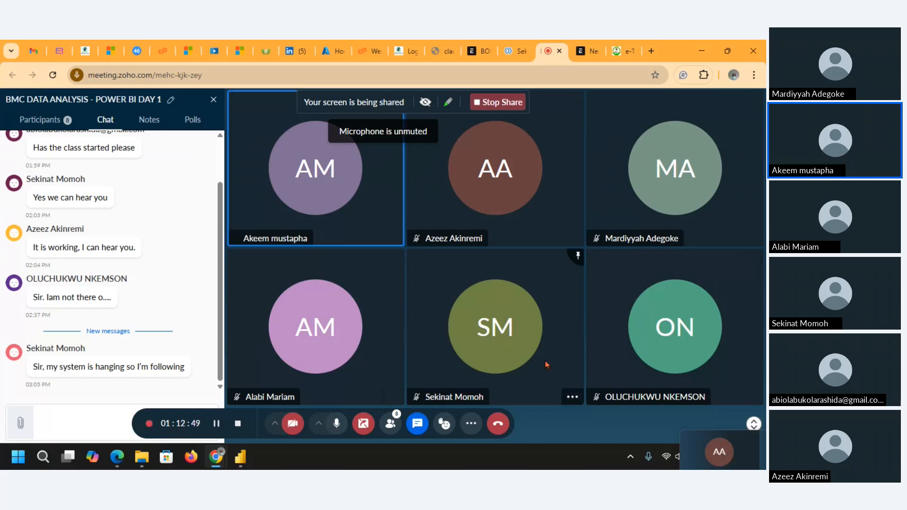
click(703, 50)
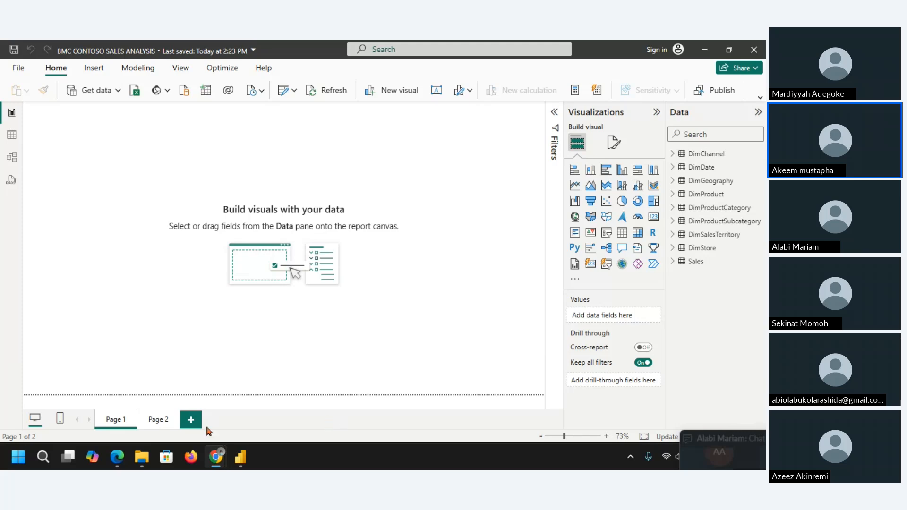
mouse_move(215, 458)
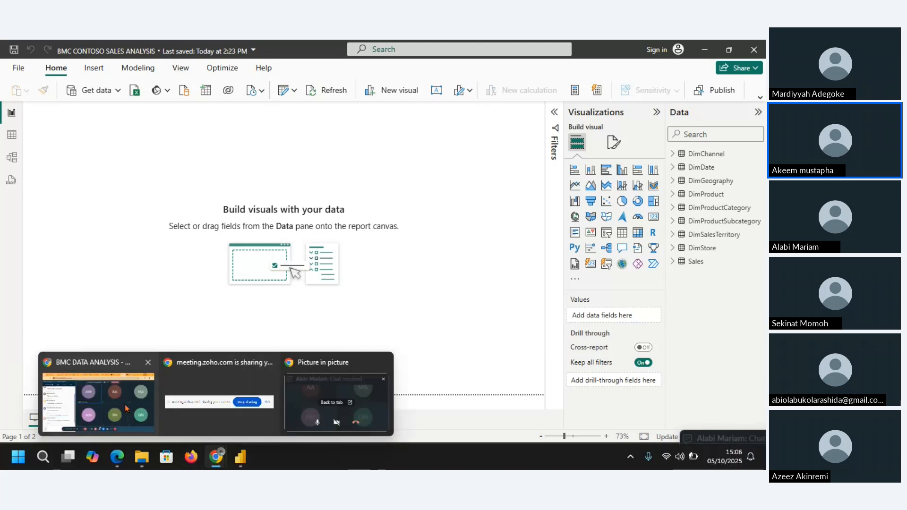
click(137, 373)
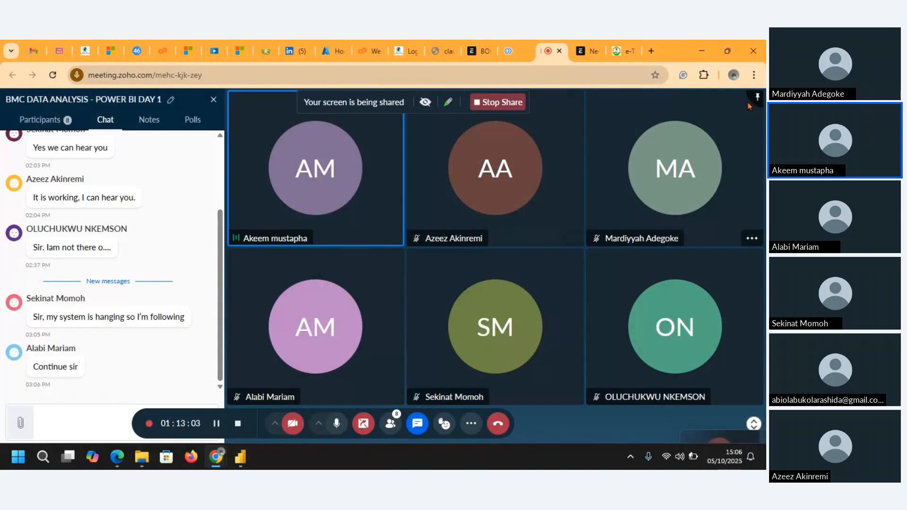
Step: Return to Power BI and display the Insert commands in the expanded, fully labelled ribbon layout
click(703, 51)
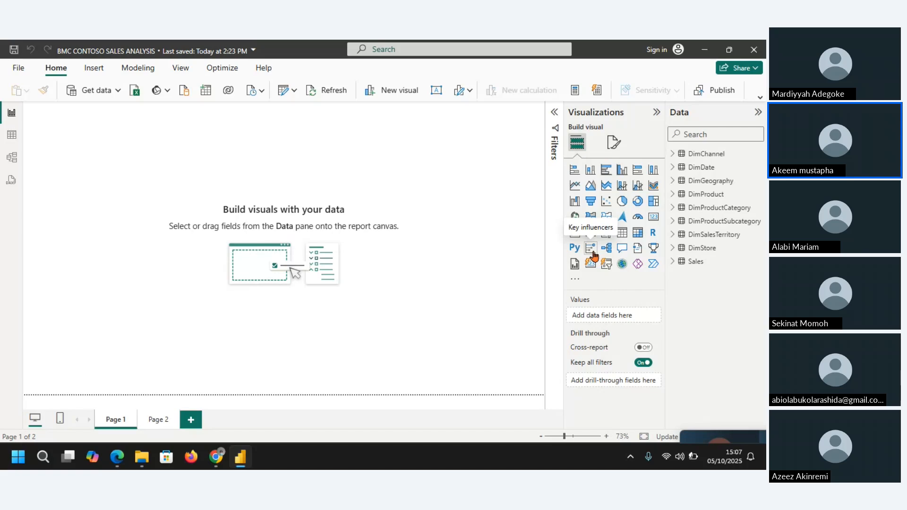
click(97, 70)
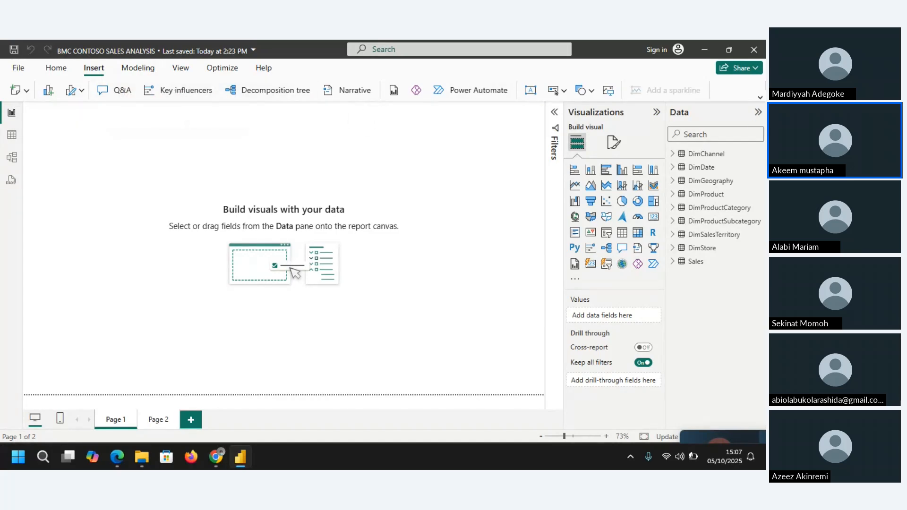
click(760, 100)
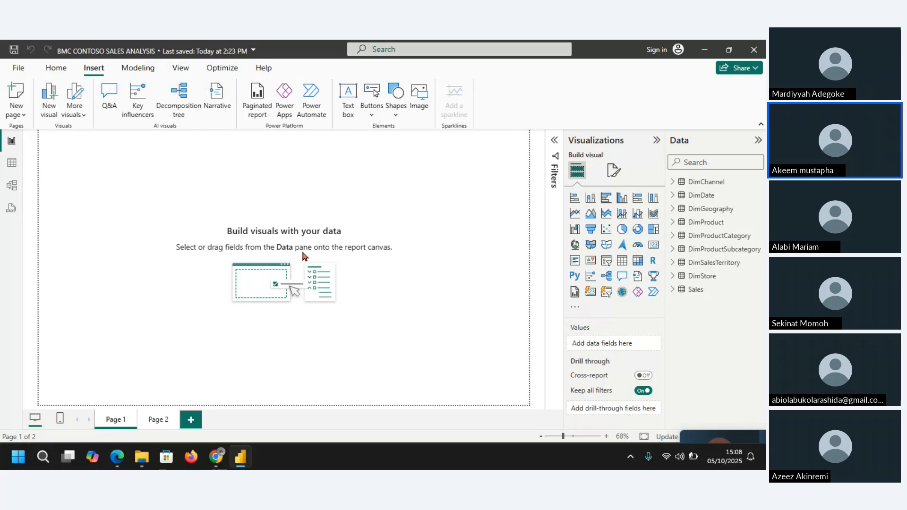
Step: Switch to the Zoho meeting window in Chrome, mute the microphone, and return to Power BI
mouse_move(216, 457)
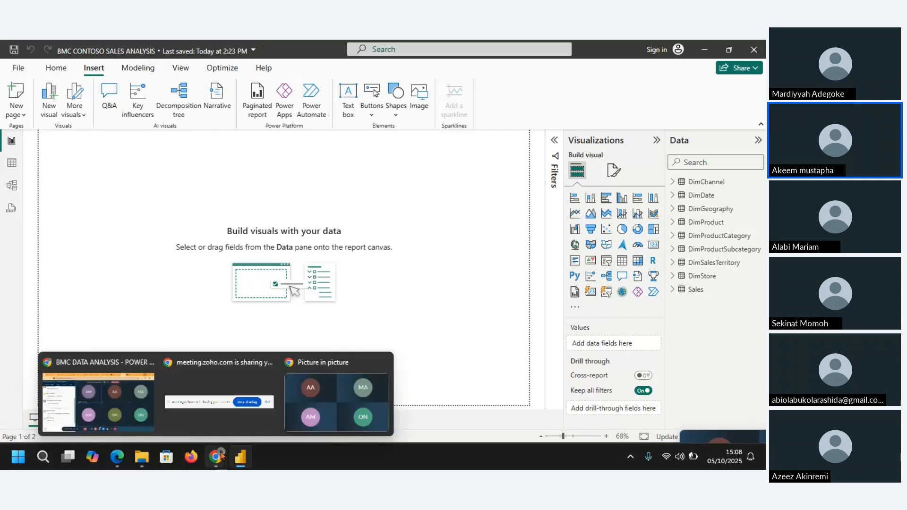
click(132, 410)
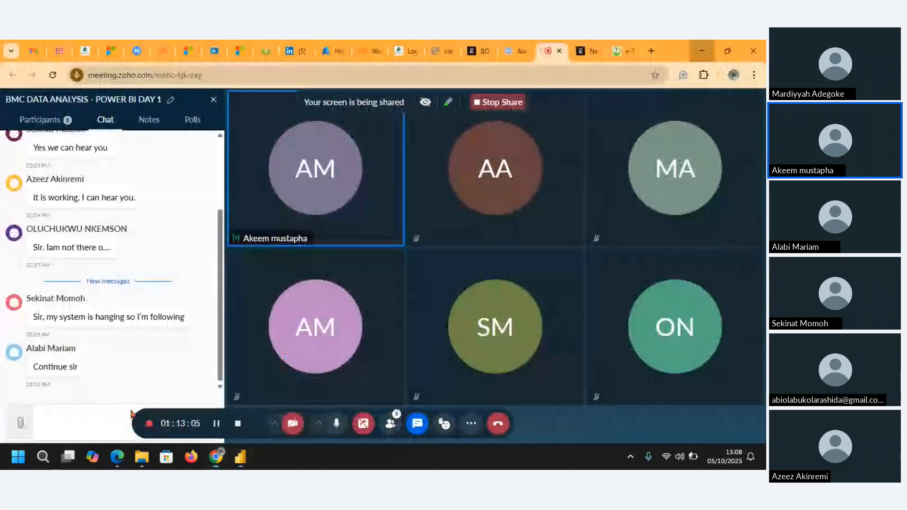
click(339, 422)
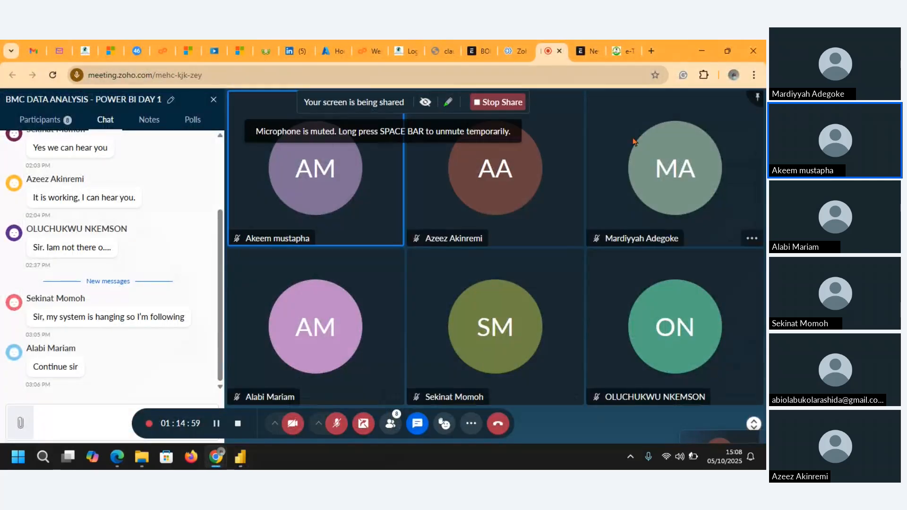
click(700, 51)
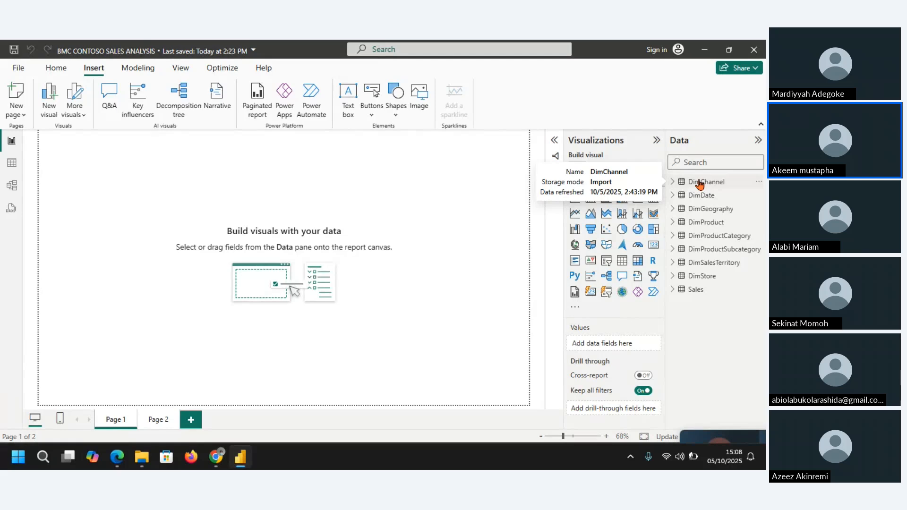
Step: Reopen the Zoho meeting window in Chrome, unmute the microphone, and return to the Power BI report
click(215, 456)
mouse_move(217, 458)
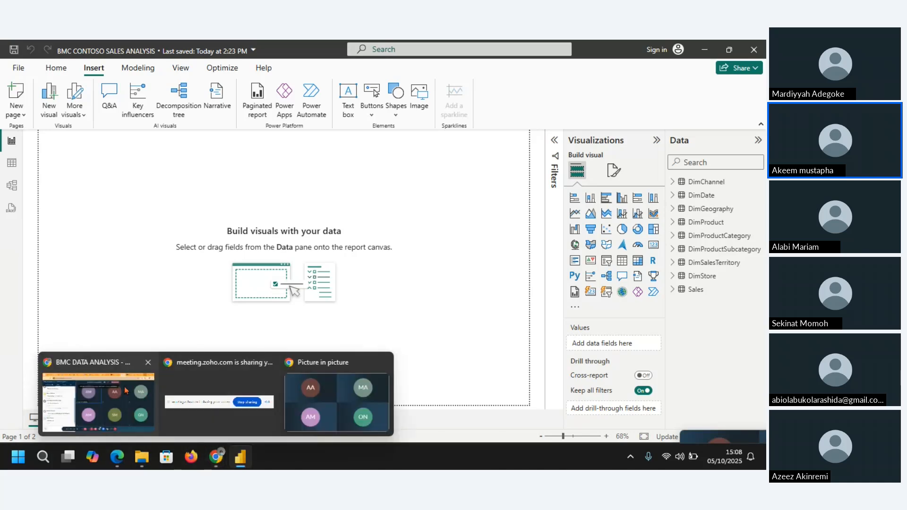
click(126, 390)
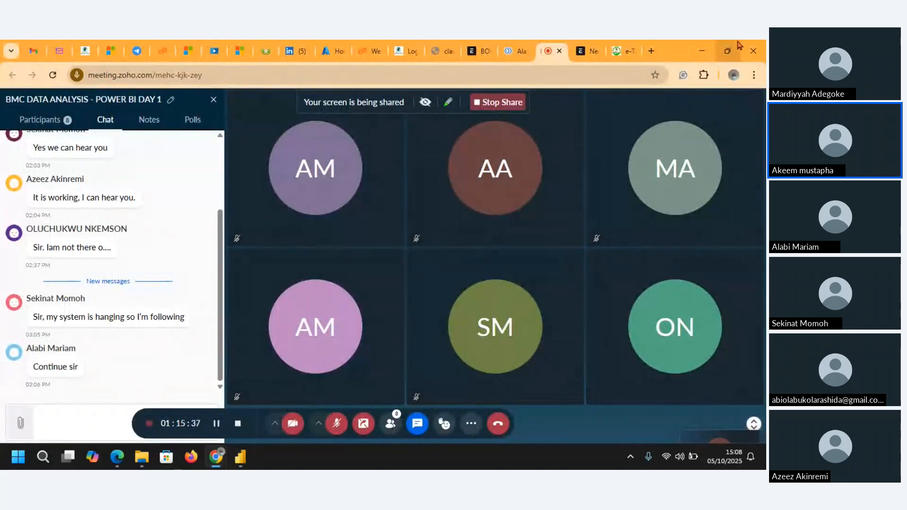
click(702, 50)
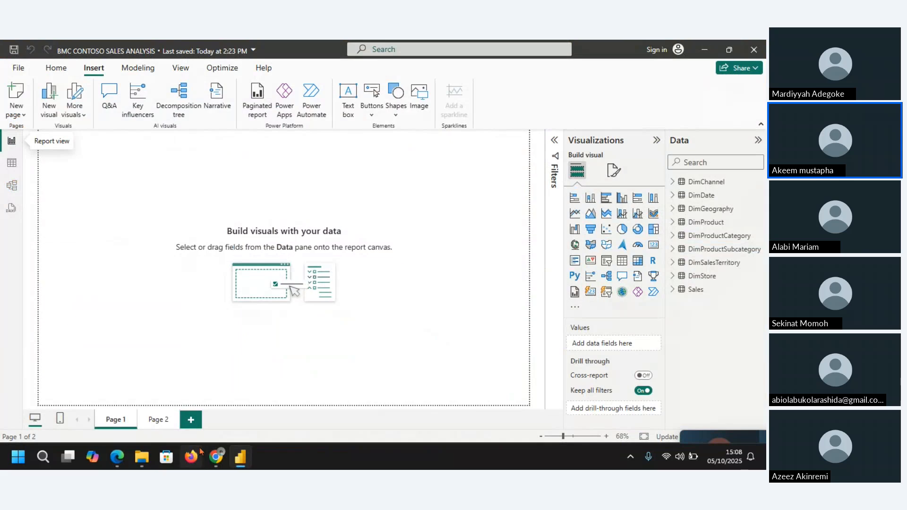
mouse_move(219, 458)
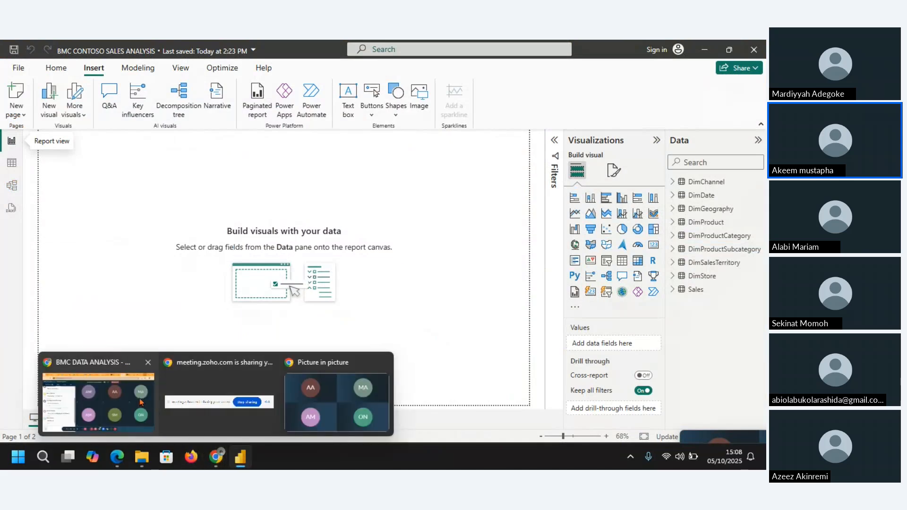
click(98, 402)
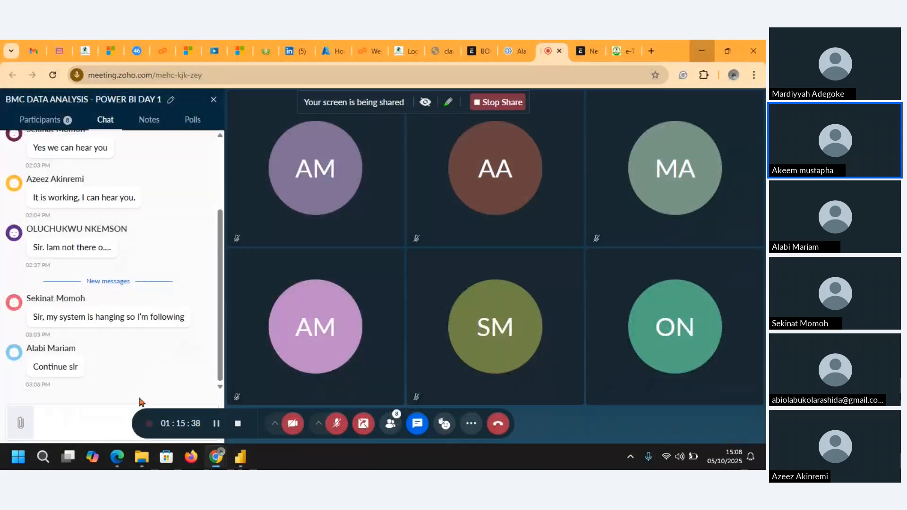
click(337, 424)
click(702, 51)
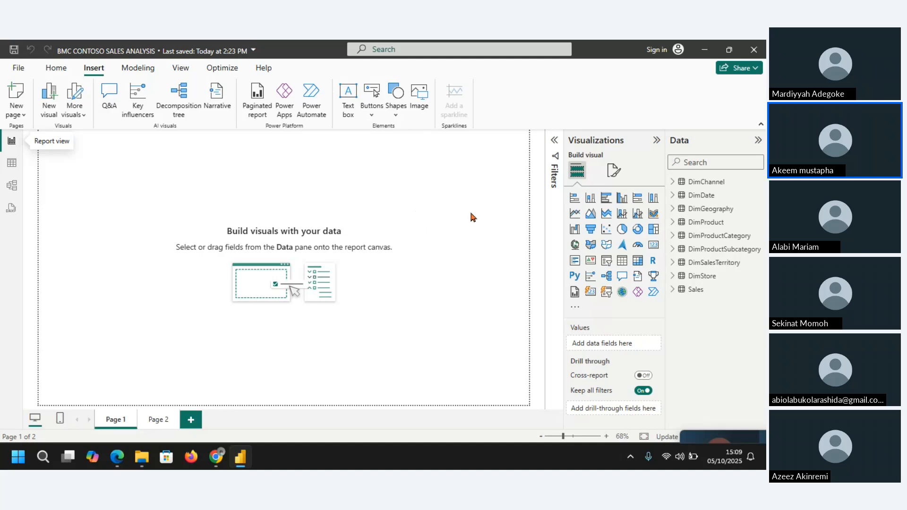
Step: Check the Zoho meeting window in Chrome for new chat messages, and return to the empty report page
mouse_move(216, 457)
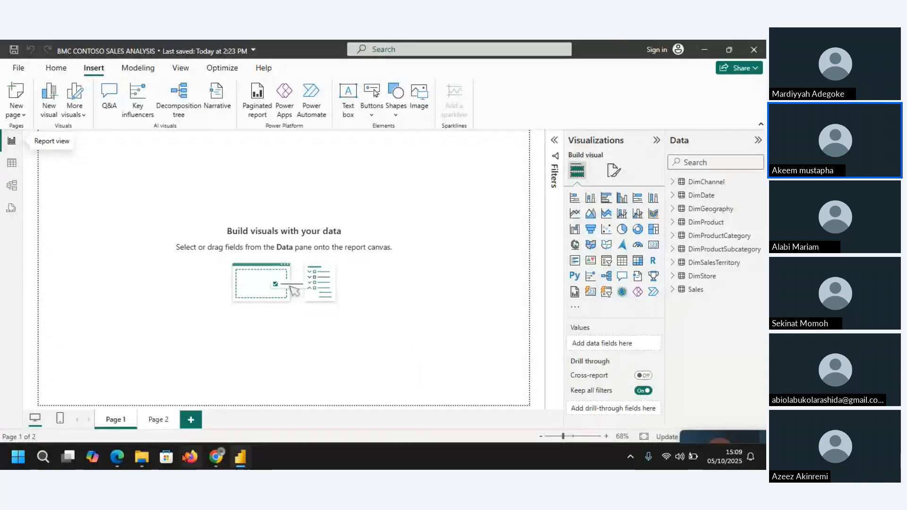
click(146, 403)
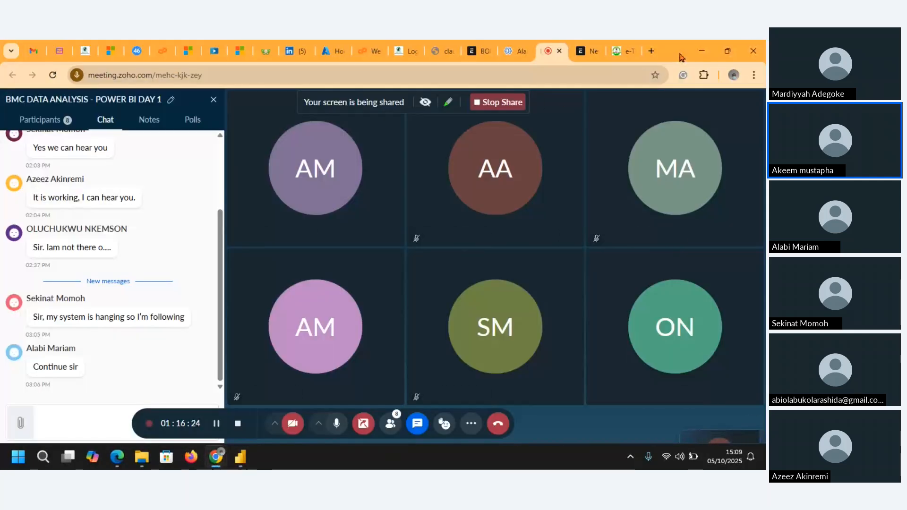
click(701, 51)
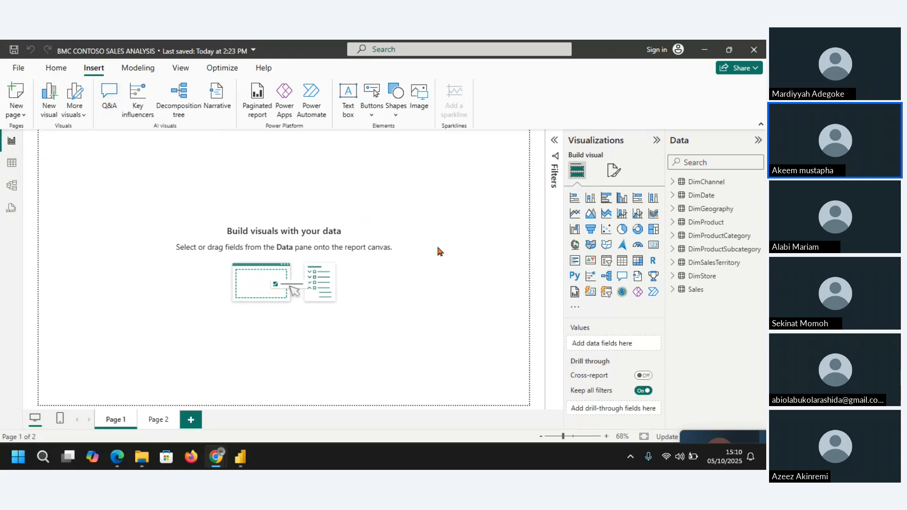
Step: Insert a Q&A visual on Page 1, enlarge it, and add a second Q&A visual beside it
click(109, 99)
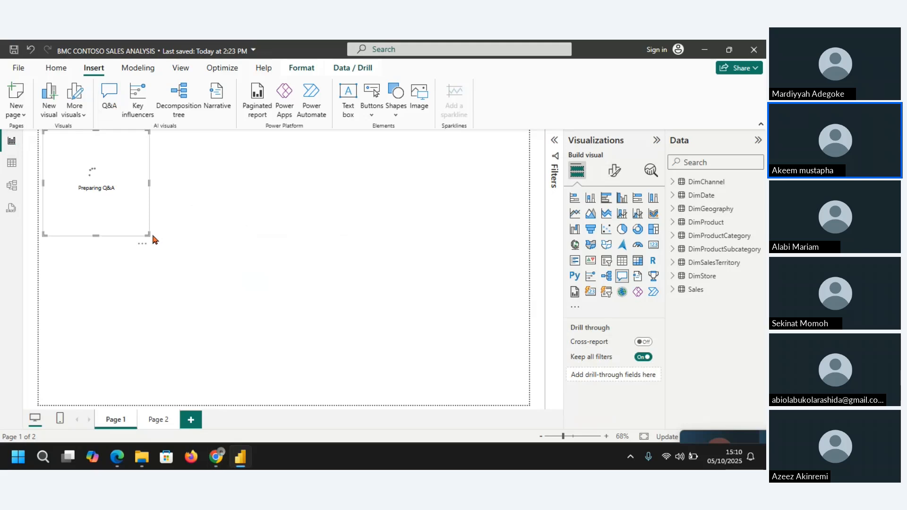
drag(150, 236, 179, 286)
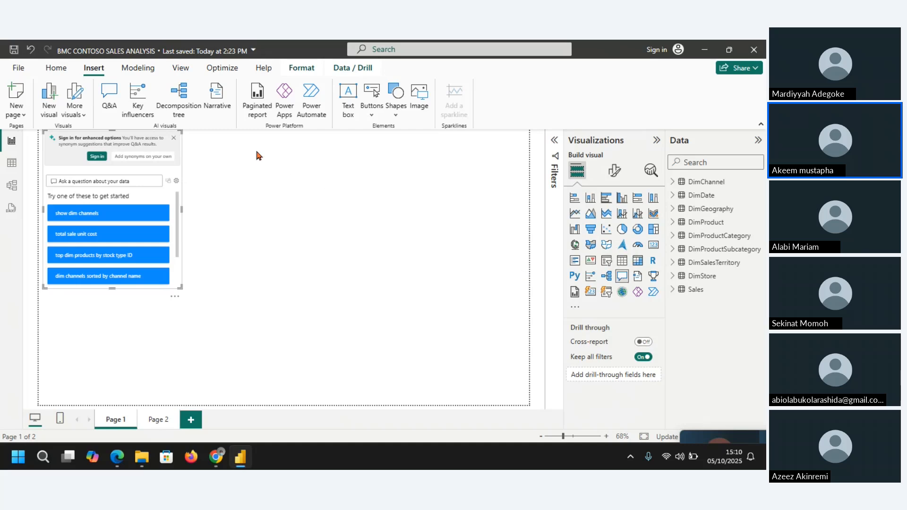
double_click(233, 164)
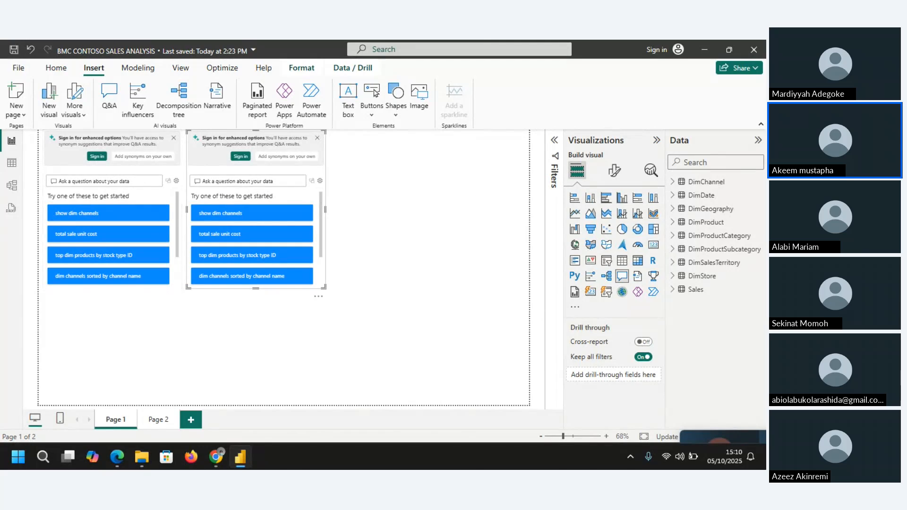
Step: Select the first Q&A visual's question box and extend the visual's height downward to fit more suggestions
key(alt+Tab)
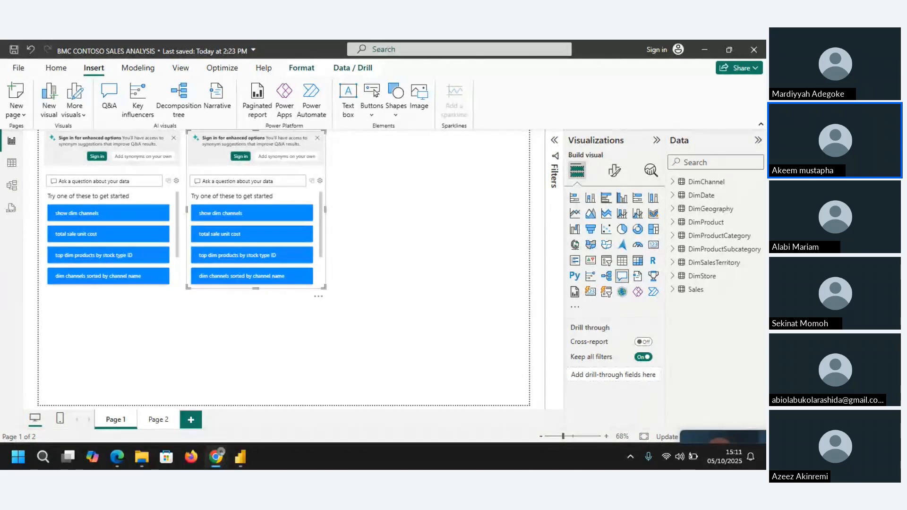
click(123, 184)
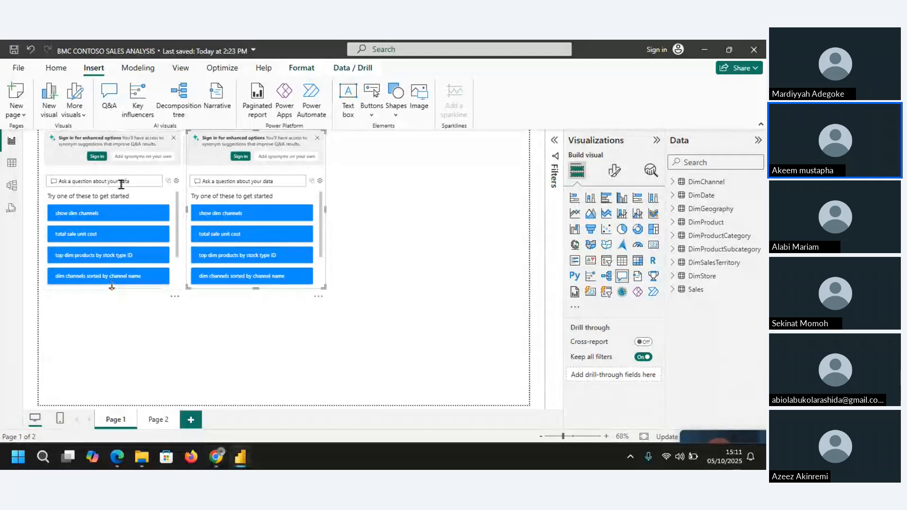
drag(111, 287, 106, 322)
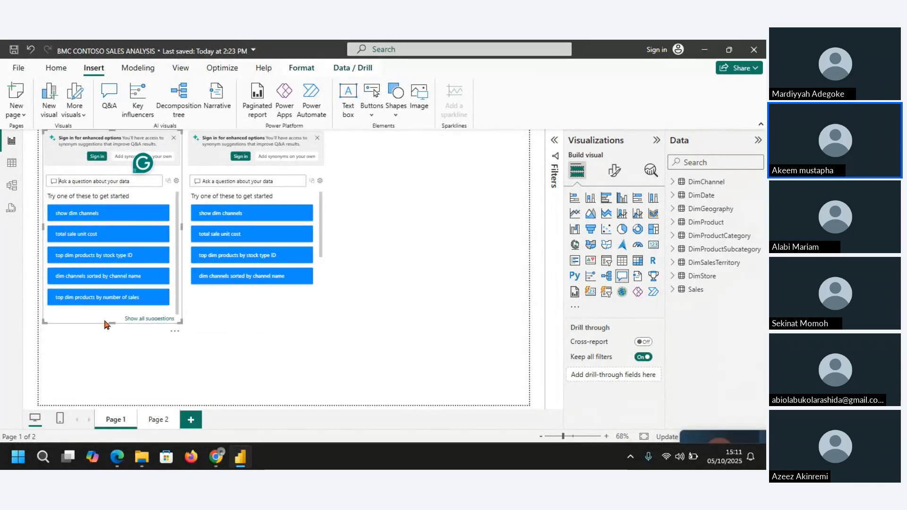
key(XF86MonBrightnessDown)
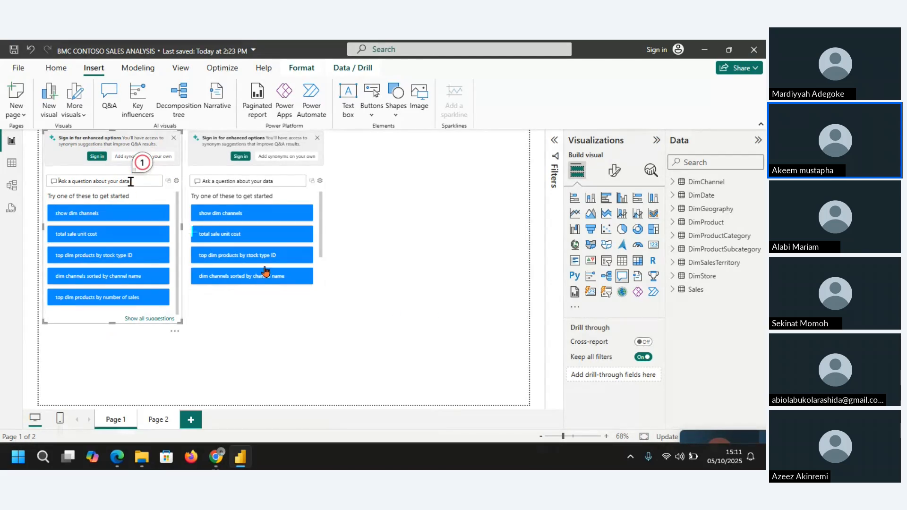
Step: List the Sales table's fields and try asking the first Q&A visual for TOTAL SALES AMOUNT
text(TOTALS)
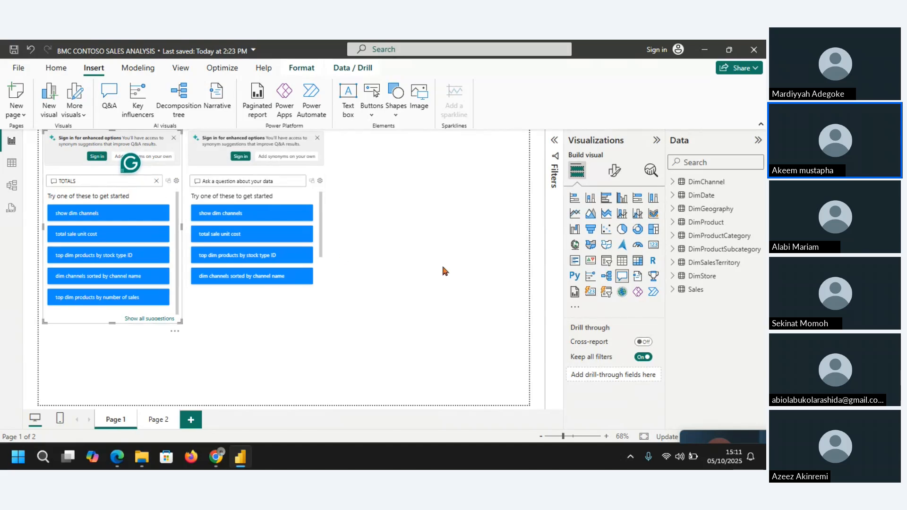
click(675, 290)
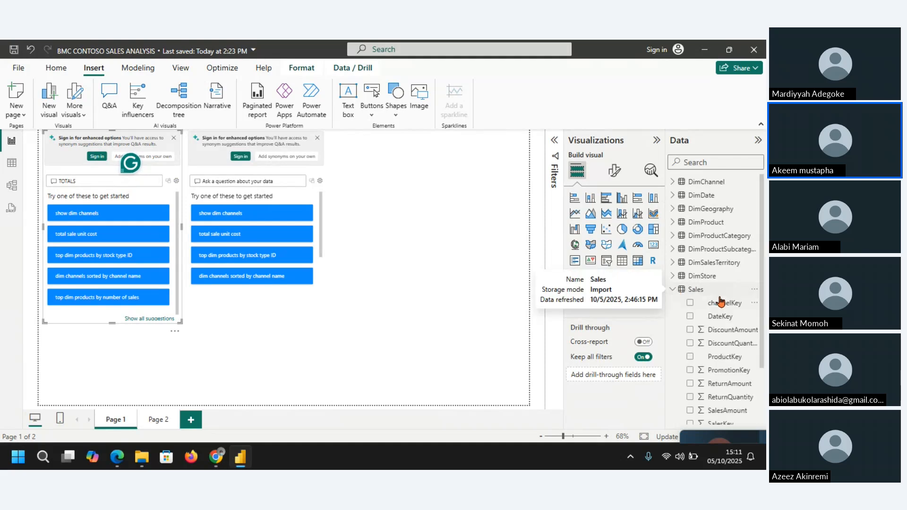
scroll(762, 272, down, 3)
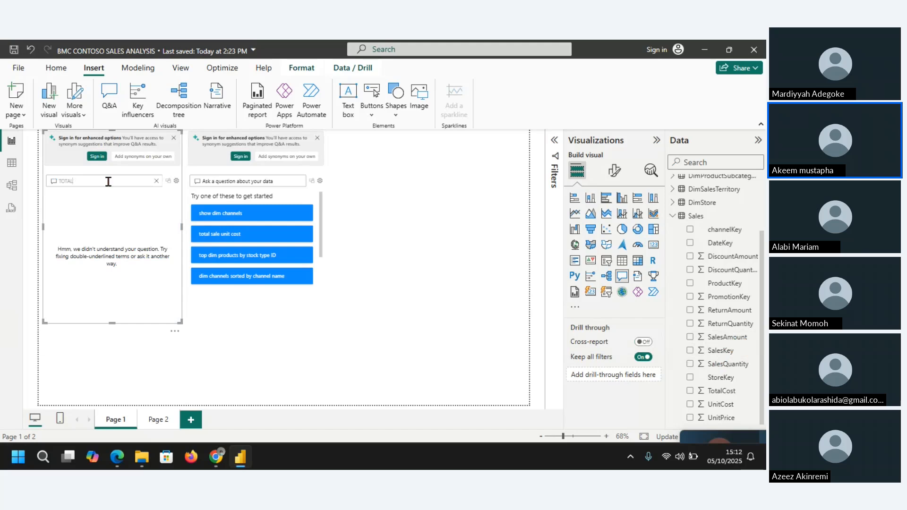
text(SALE)
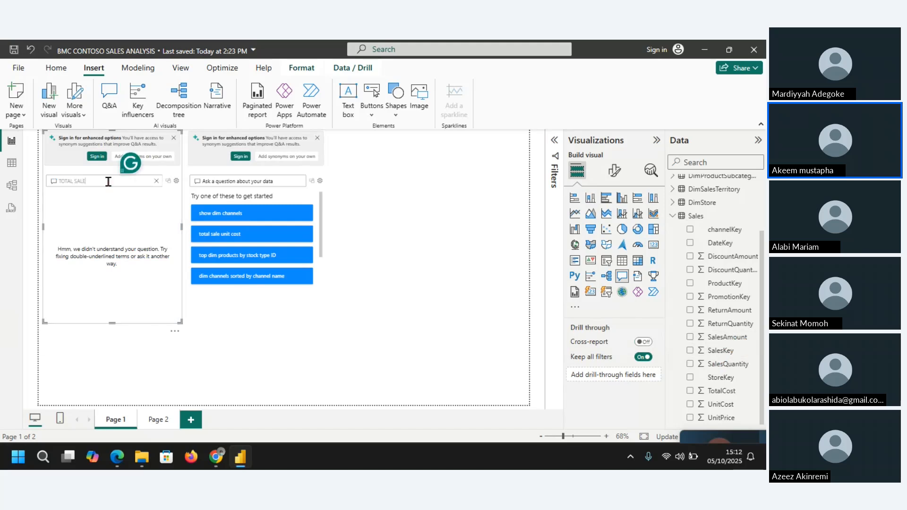
text(S AMOUNT)
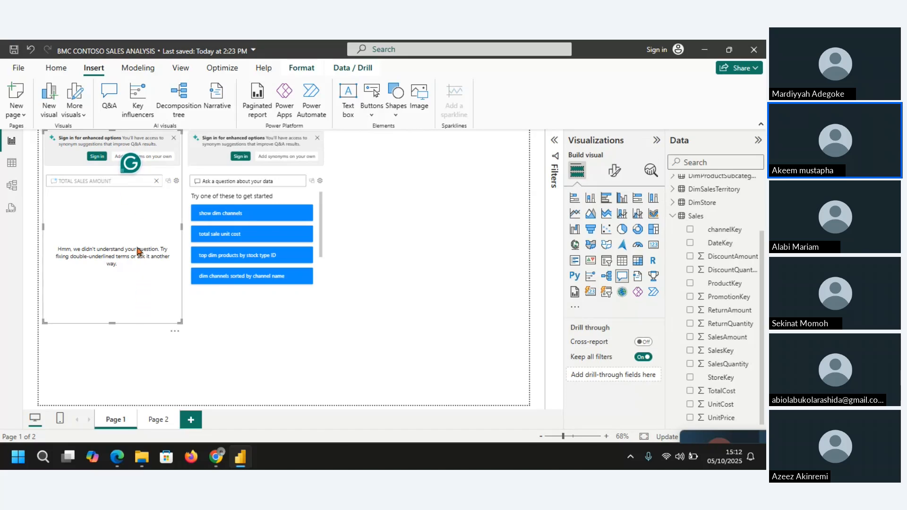
Step: Rewrite the first Q&A visual's question as TOTALS SALESAMOUNT, matching the Sales table's field name
key(BackSpace)
key(BackSpace)
key(BackSpace)
key(BackSpace)
key(BackSpace)
key(BackSpace)
key(BackSpace)
key(BackSpace)
key(BackSpace)
key(BackSpace)
key(BackSpace)
text(SALE)
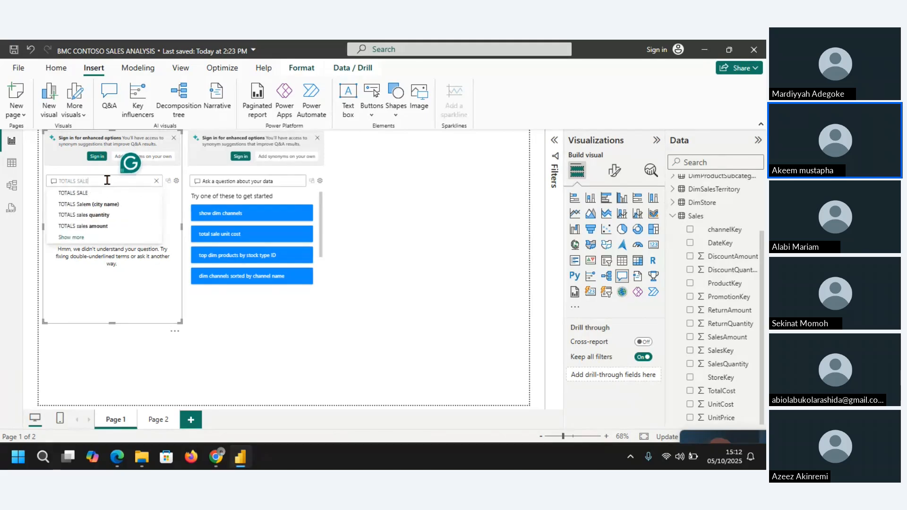
text(SAM)
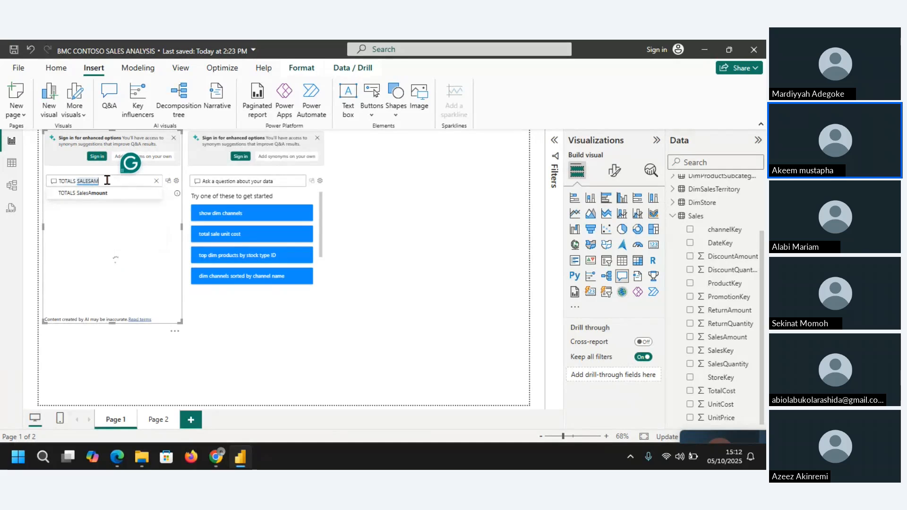
text(OUNT)
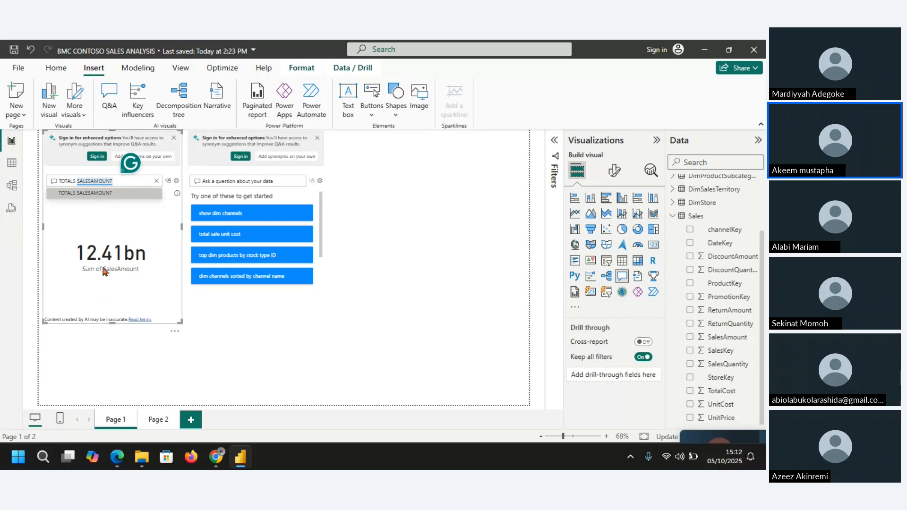
click(132, 234)
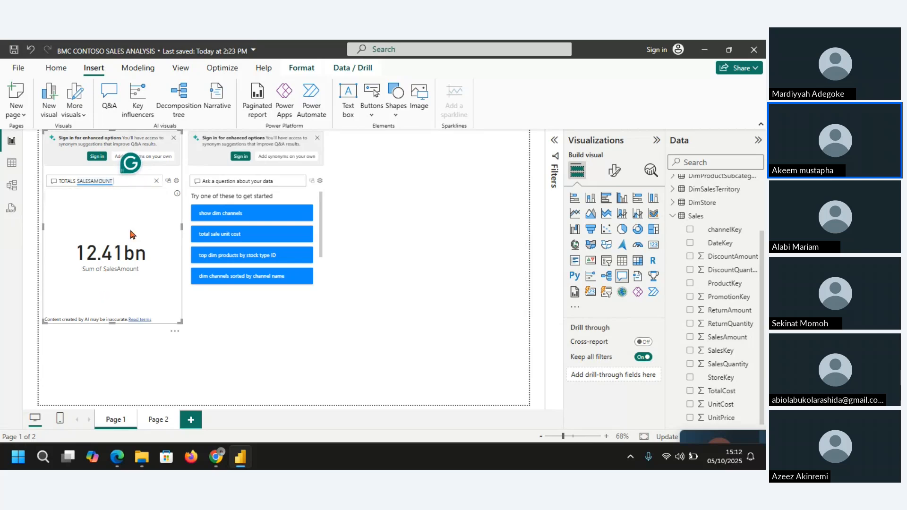
Step: Look through the DimDate and DimChannel tables' fields to find the sales channel fields
click(674, 216)
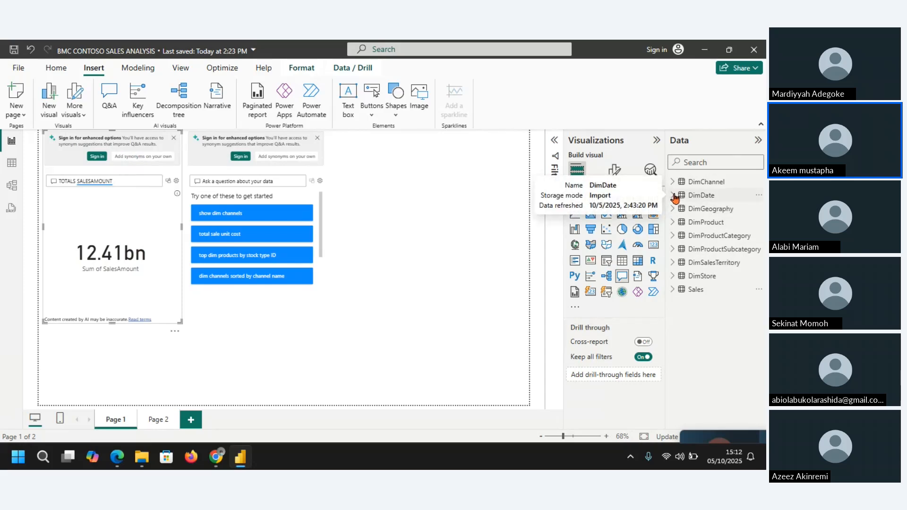
click(675, 196)
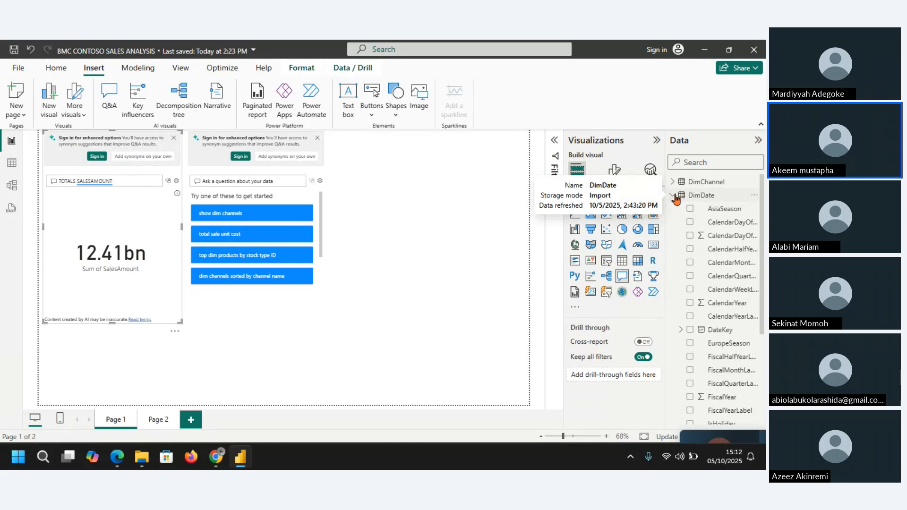
click(675, 196)
click(673, 182)
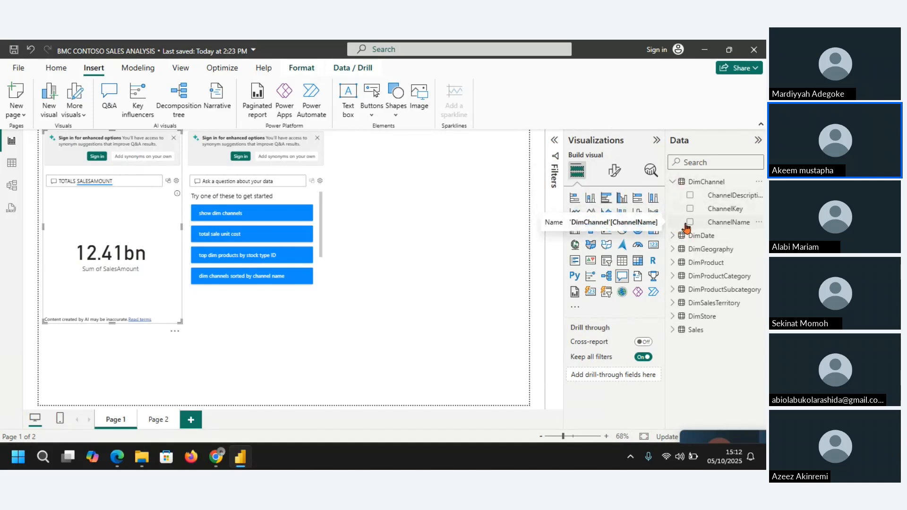
Step: Extend the first Q&A visual's question to TOTALS SALESAMOUNT BY channel name
click(132, 182)
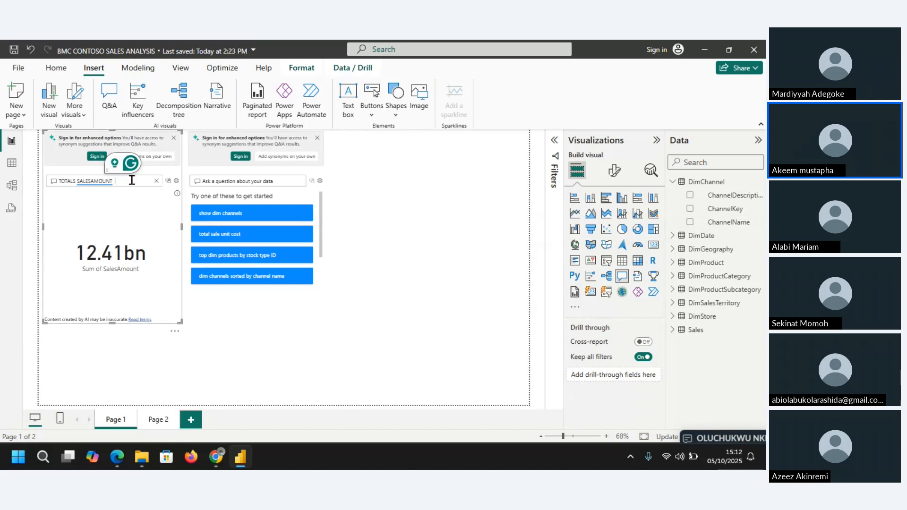
text(C)
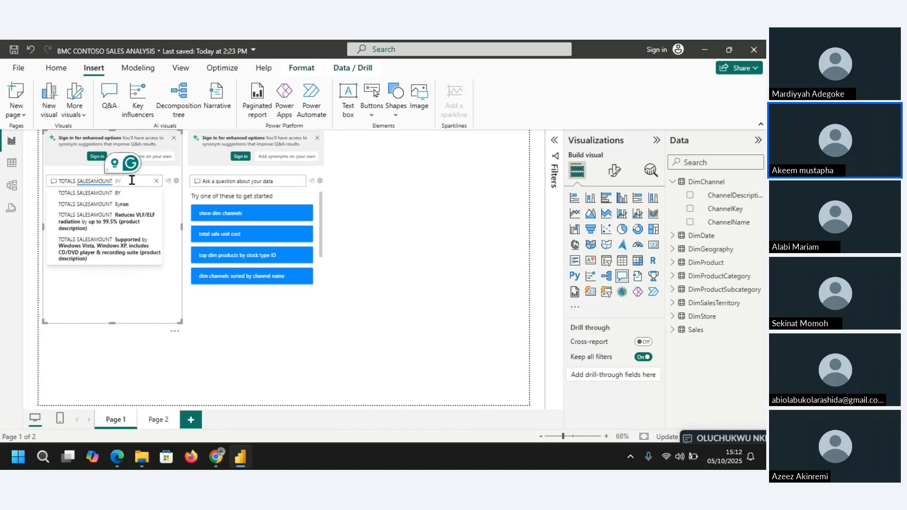
text(HANE)
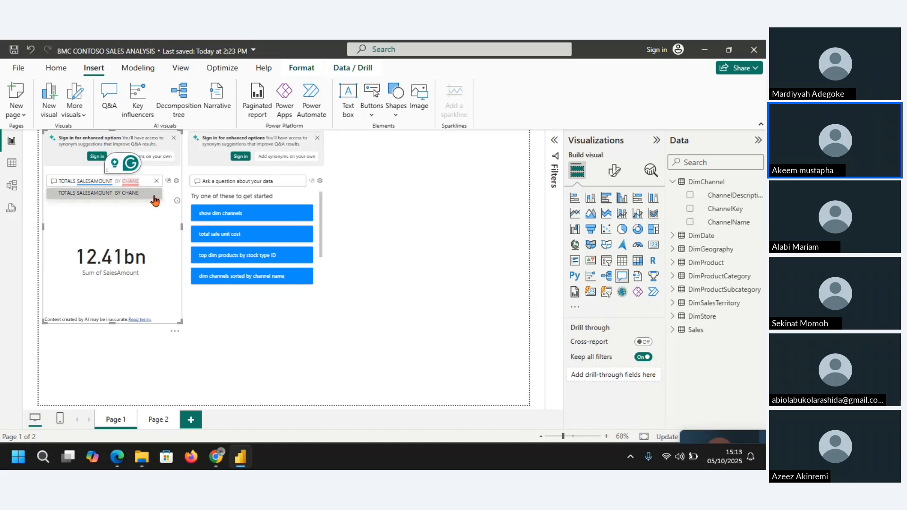
key(BackSpace)
text(N)
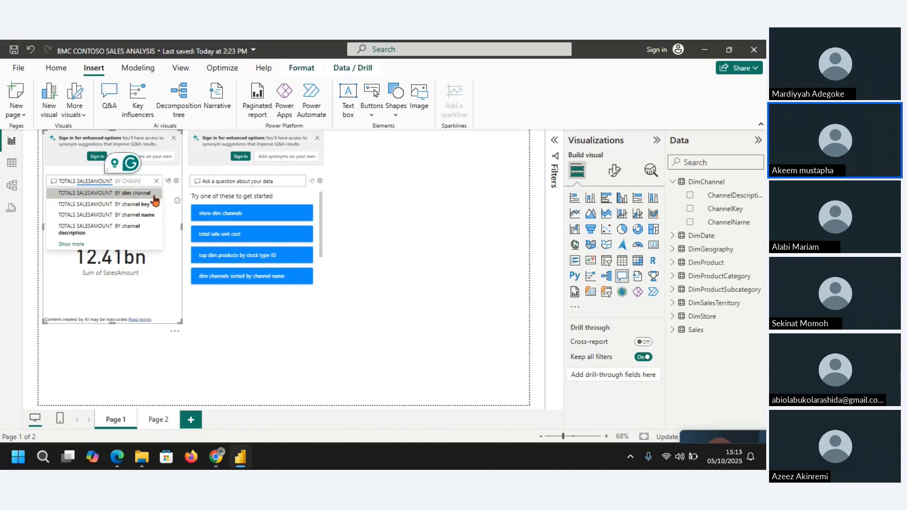
click(138, 216)
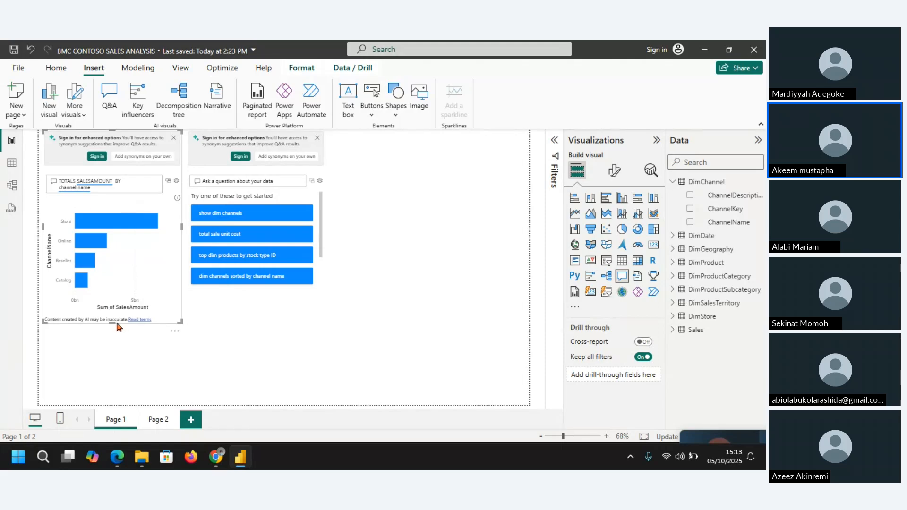
Step: Convert the sales amount by channel Q&A result into a standard visual, then shrink it and move it lower on the page
mouse_move(112, 323)
mouse_down()
mouse_move(108, 349)
mouse_move(106, 307)
mouse_move(105, 315)
mouse_up()
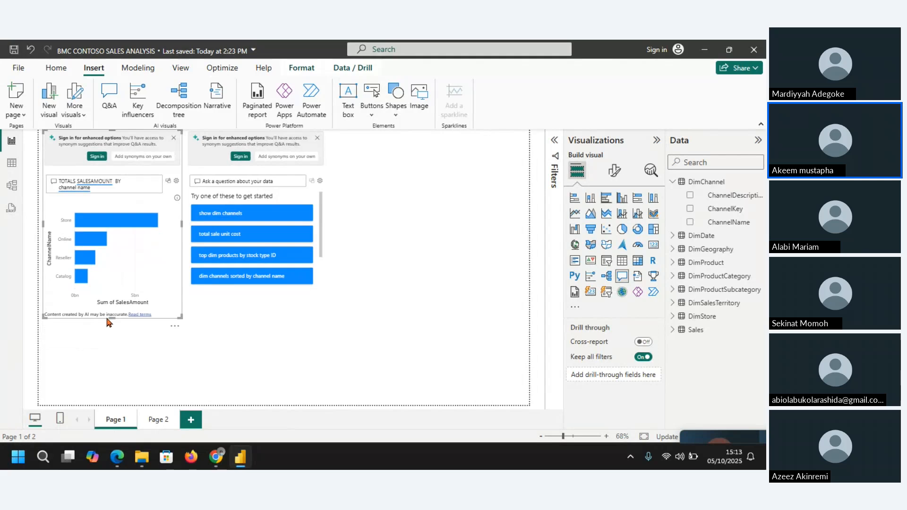
click(112, 191)
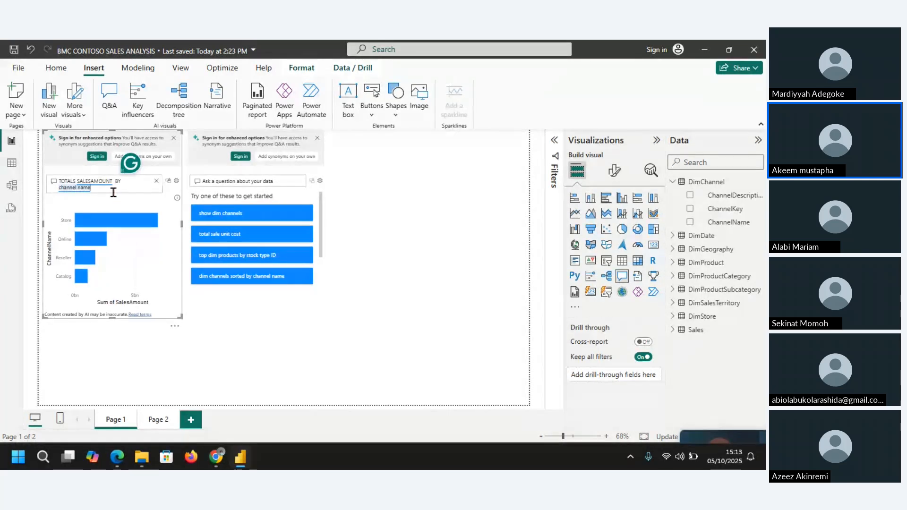
click(168, 182)
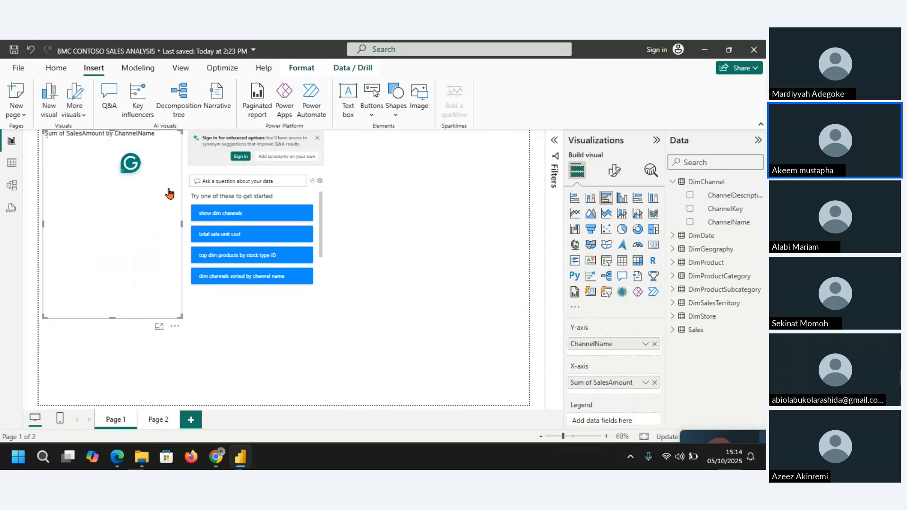
drag(176, 315, 176, 270)
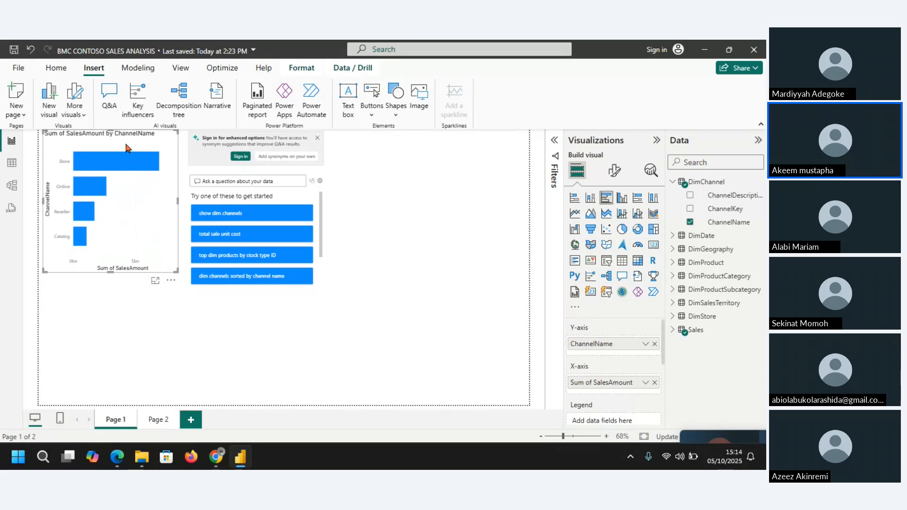
drag(122, 137, 114, 177)
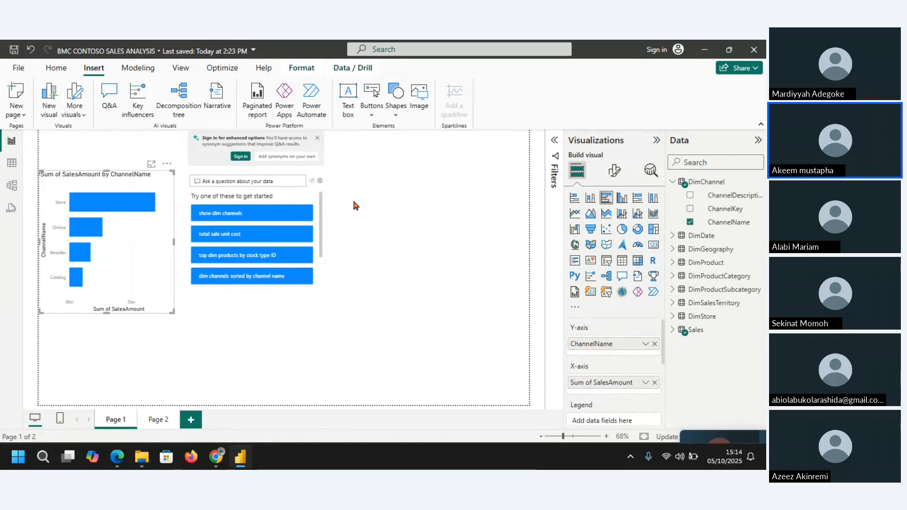
Step: Ask the second Q&A visual for TOTAL sales amount
click(236, 181)
text(TO)
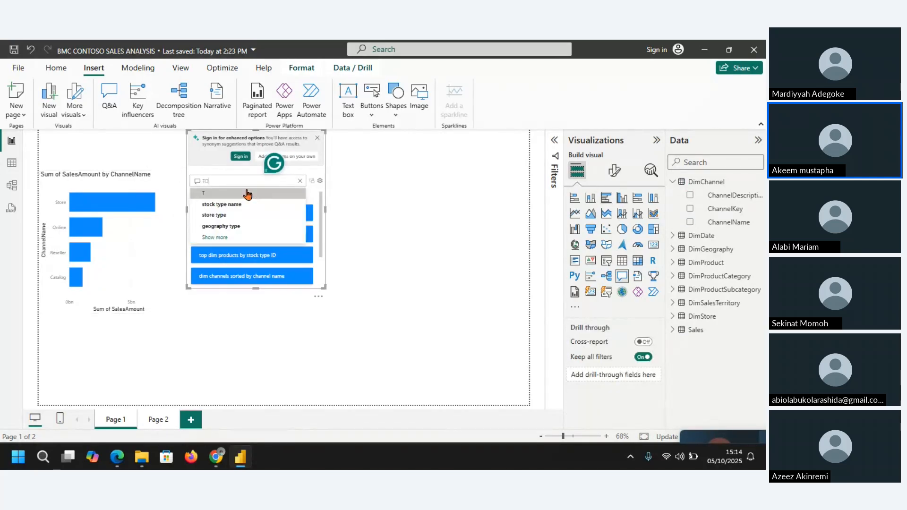
text(T)
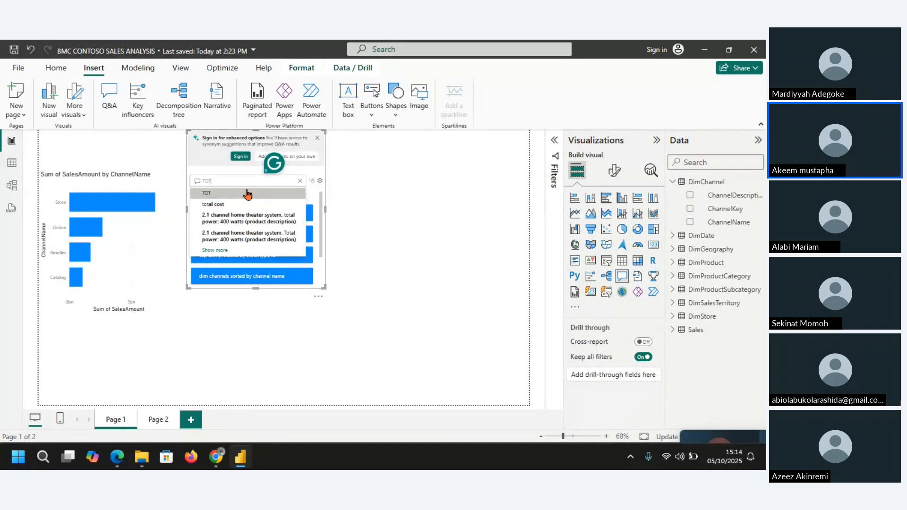
text(AL)
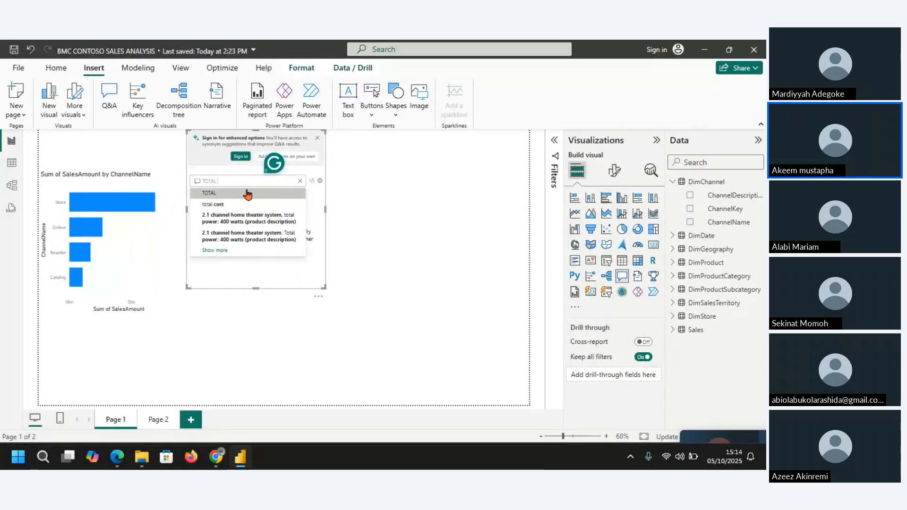
text( SALES)
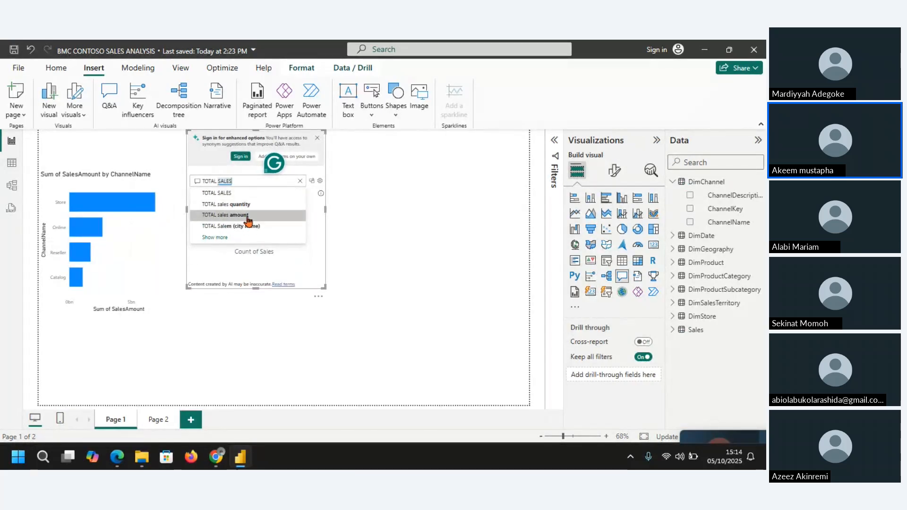
click(246, 215)
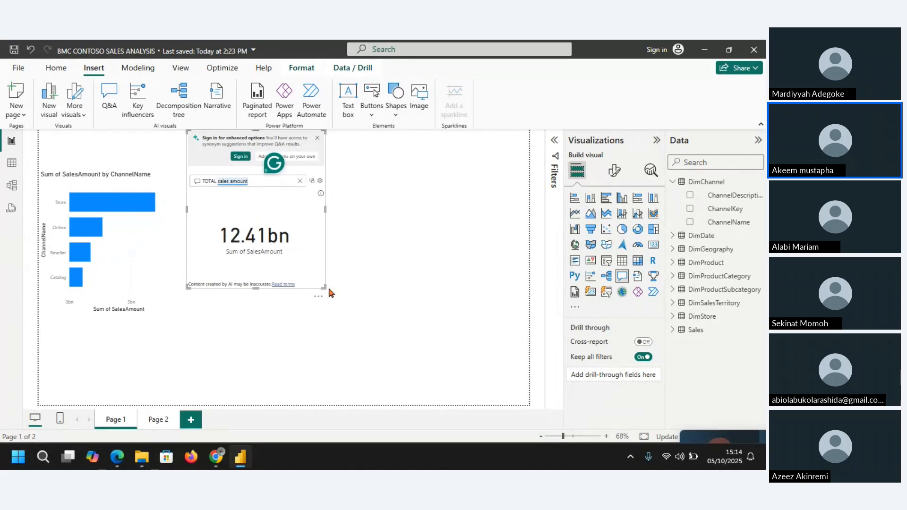
Step: Shrink the total sales amount Q&A visual and convert it into a standard card of reduced height
drag(321, 287, 299, 241)
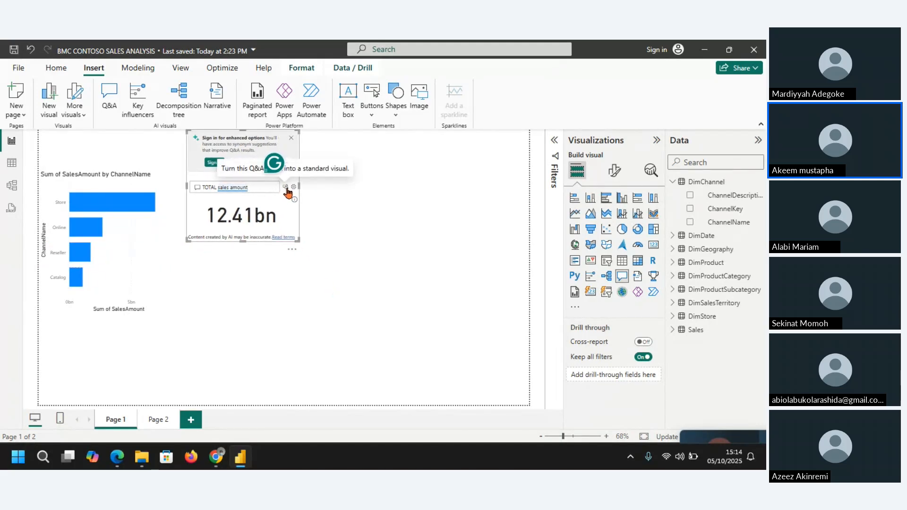
click(285, 189)
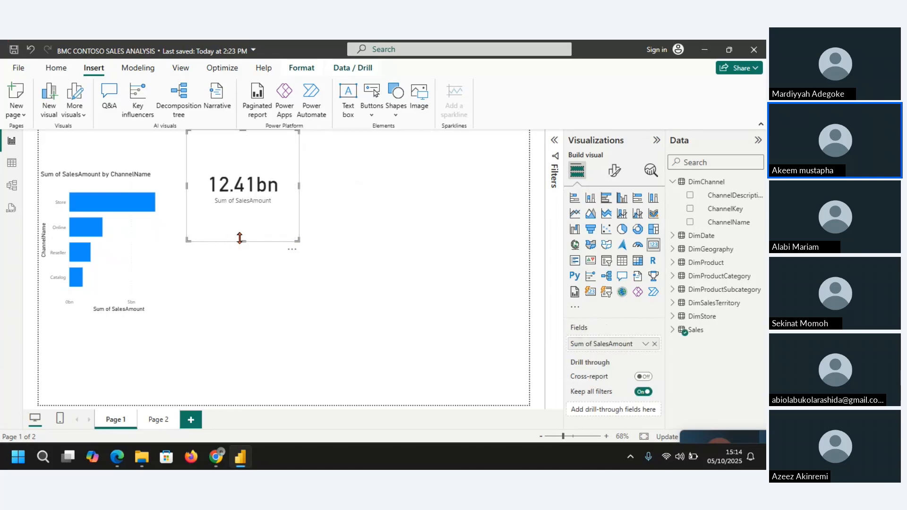
drag(241, 240, 239, 189)
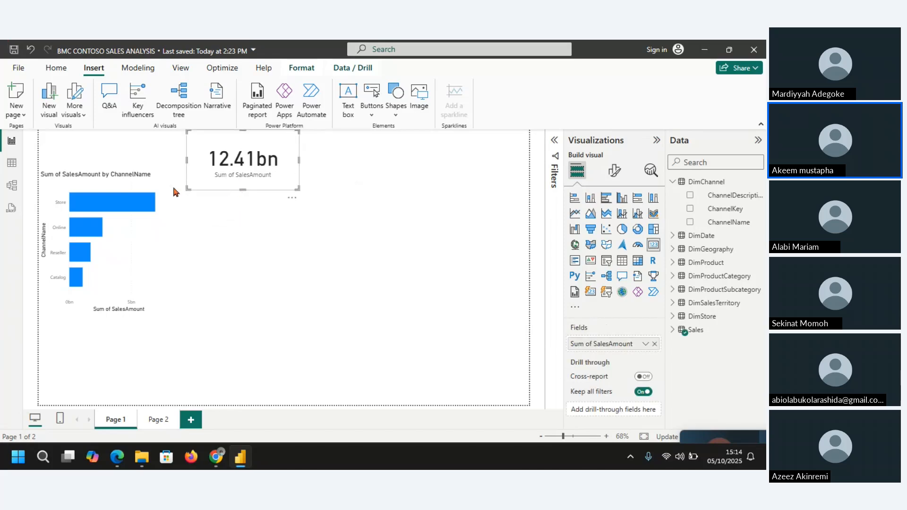
Step: Move the channel bar chart further down, place the total sales amount card directly above it, and narrow the card
drag(121, 177, 122, 207)
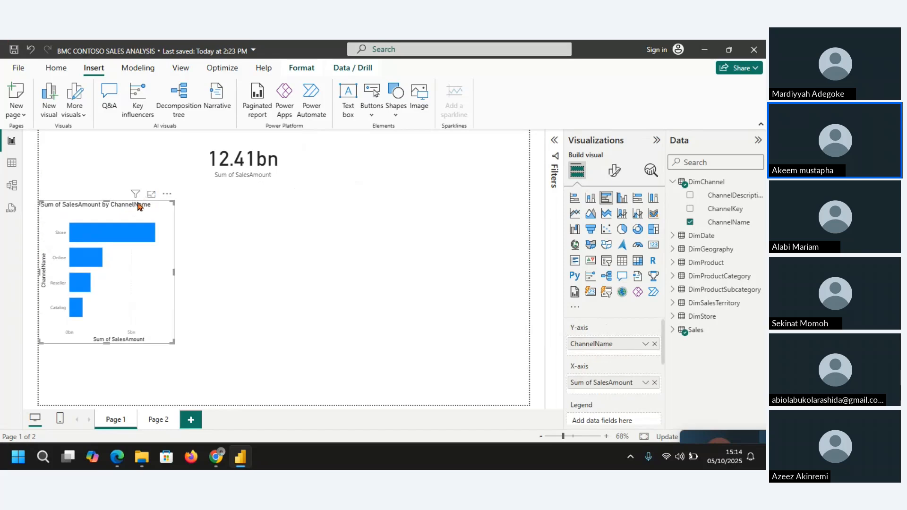
click(234, 171)
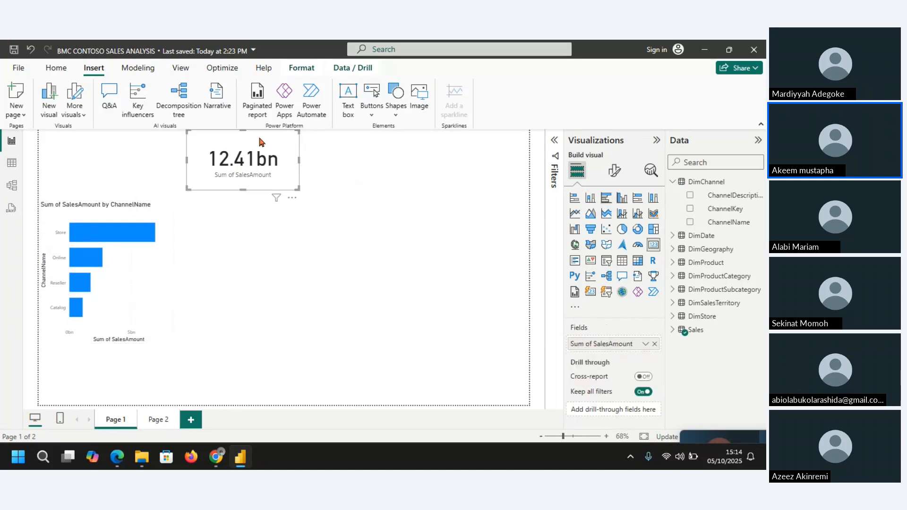
drag(258, 140, 134, 169)
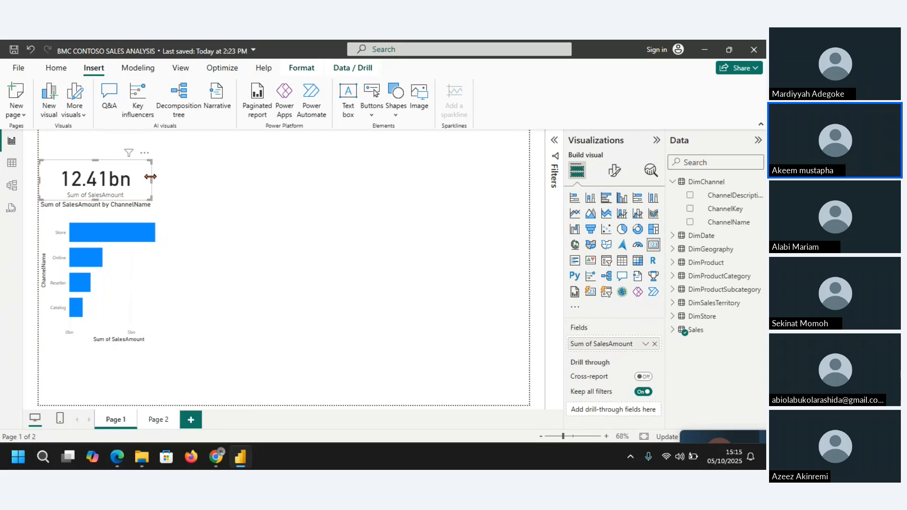
drag(151, 178, 137, 178)
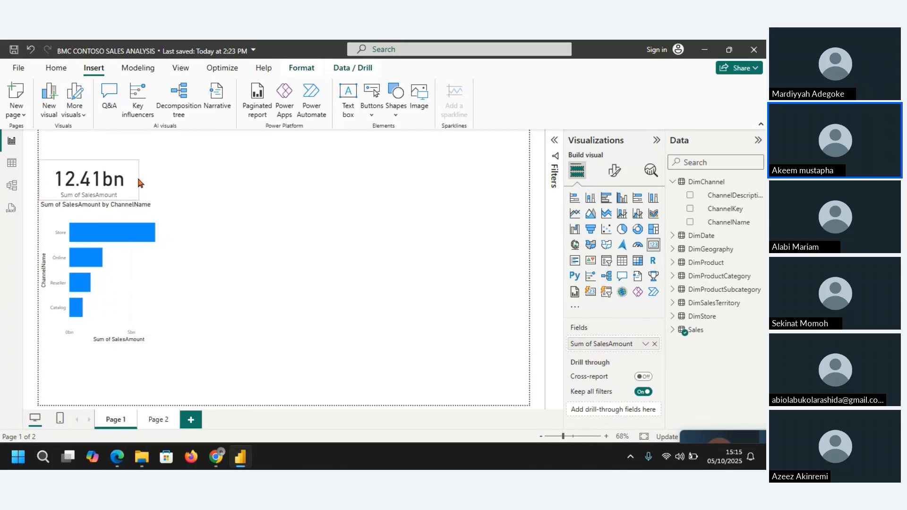
Step: Insert another Q&A visual beside the sales amount card, list the Sales table's fields, and enlarge the visual in height and width
click(113, 98)
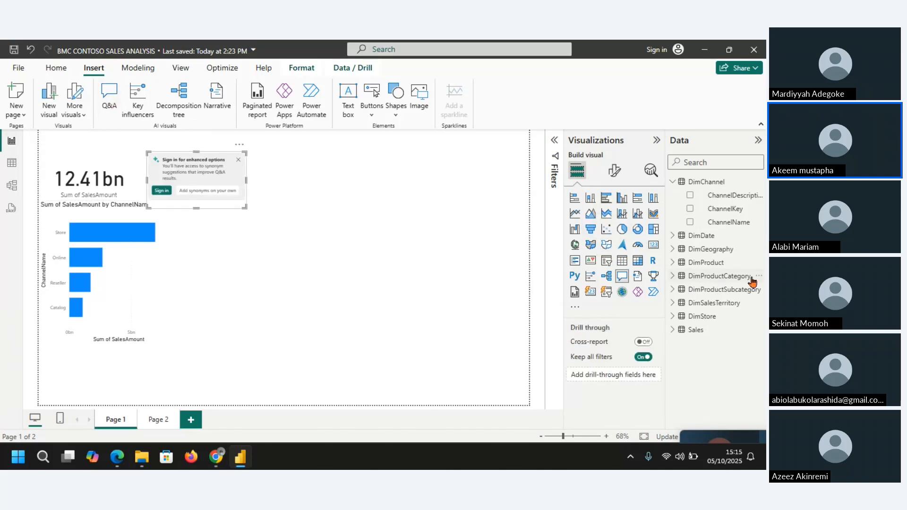
click(675, 330)
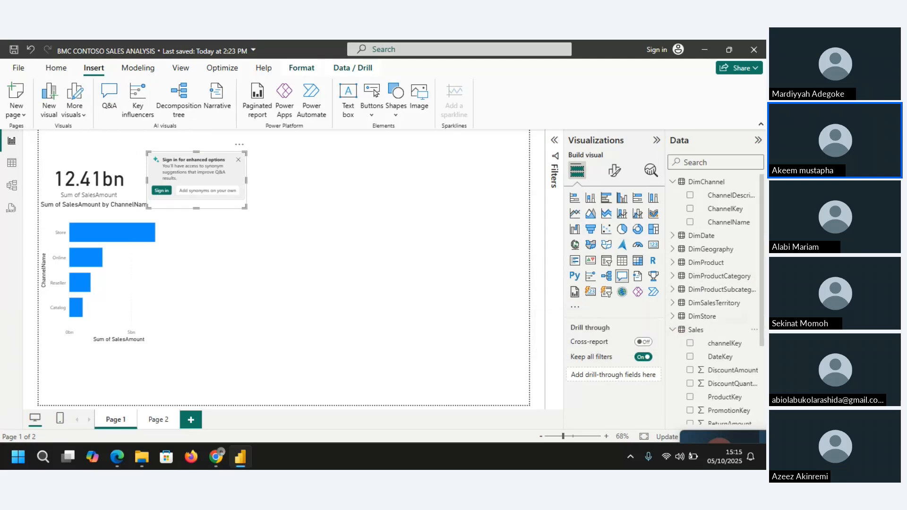
scroll(763, 285, down, 4)
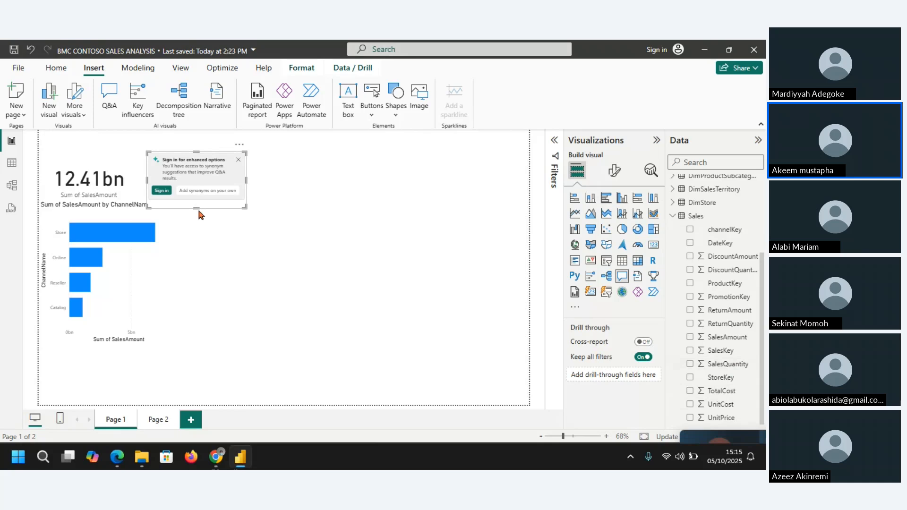
drag(196, 209, 203, 291)
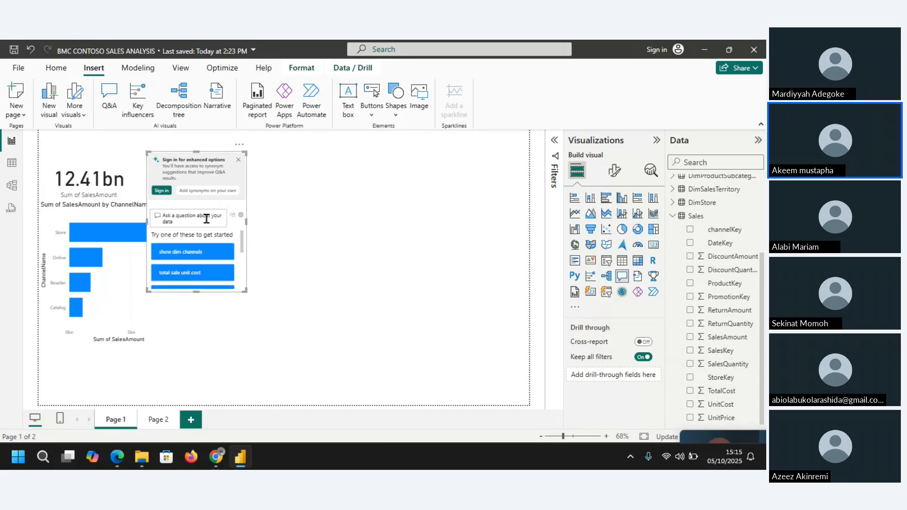
drag(246, 221, 299, 222)
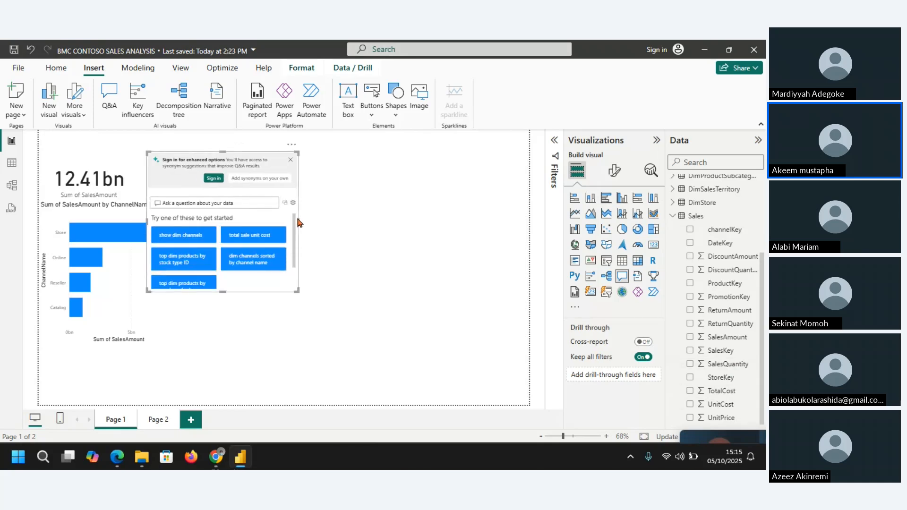
Step: Ask the new Q&A visual for TOTAL sales quantity and turn the result into a shorter standard card
text(TOTAL)
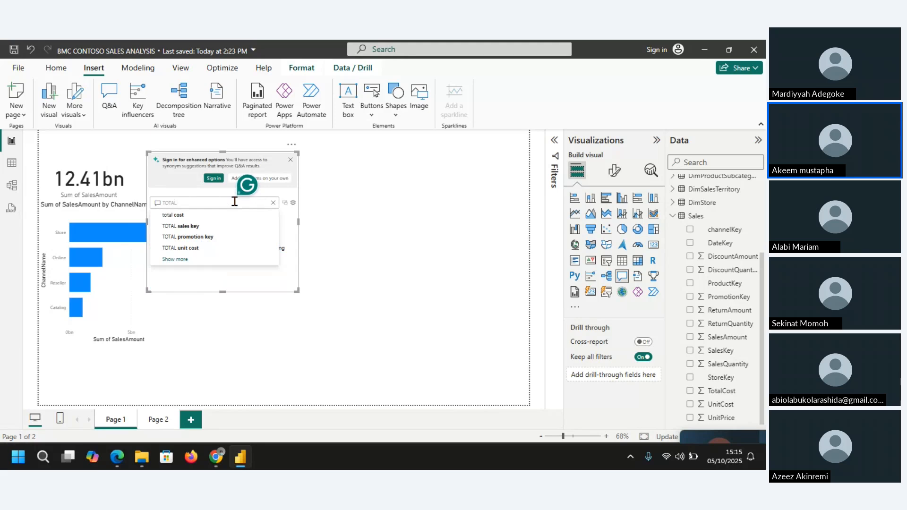
text( Q)
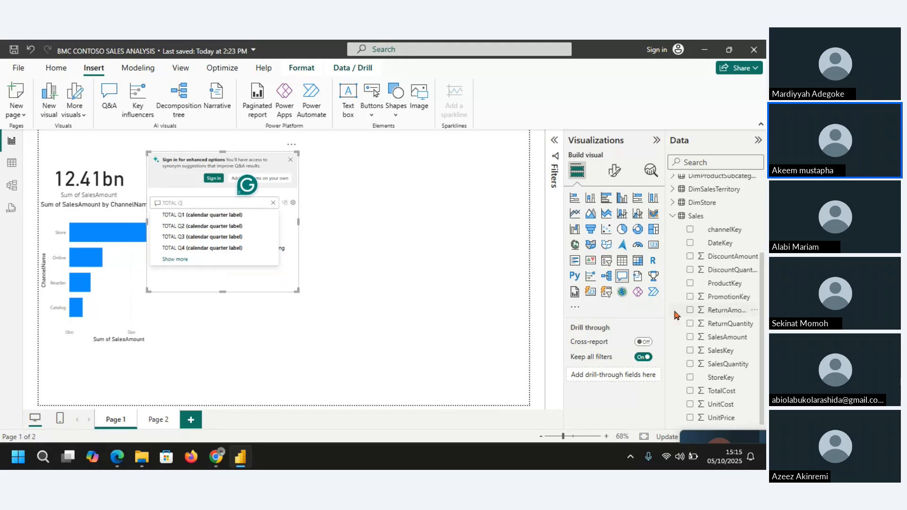
key(BackSpace)
text(SALES)
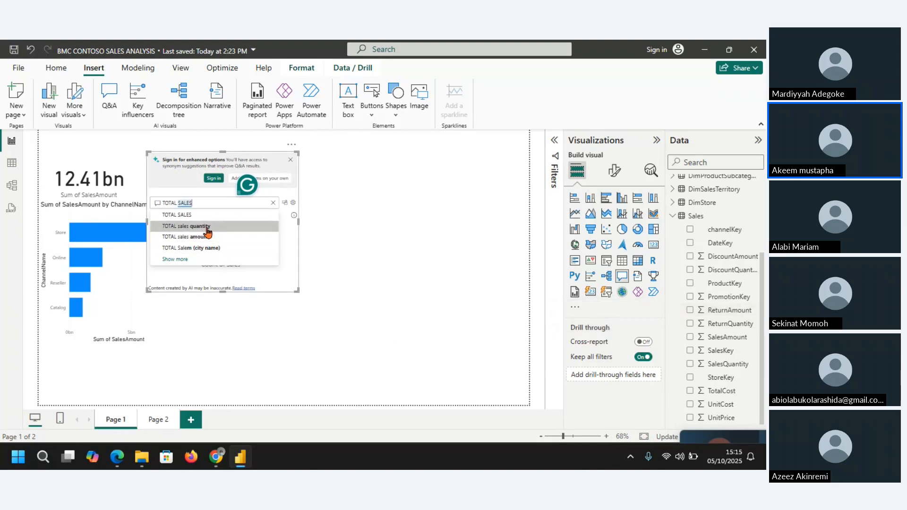
click(207, 226)
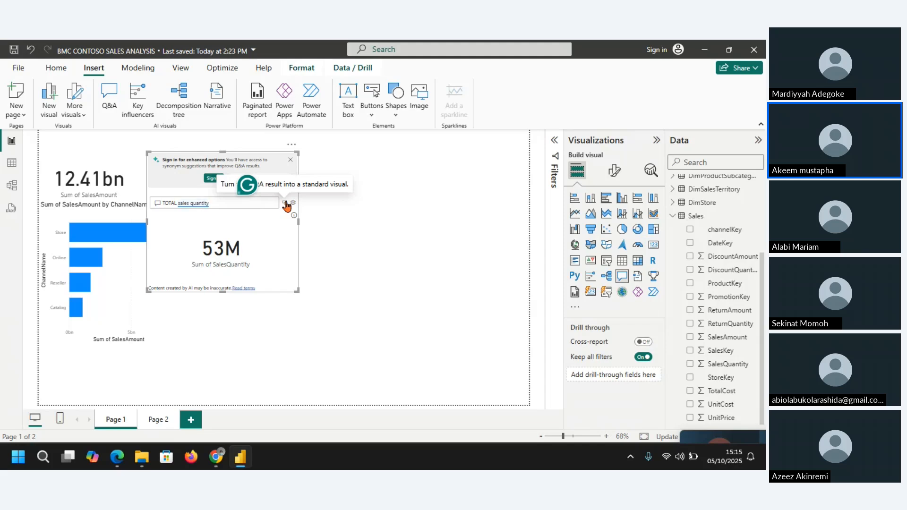
click(287, 206)
drag(222, 292, 211, 196)
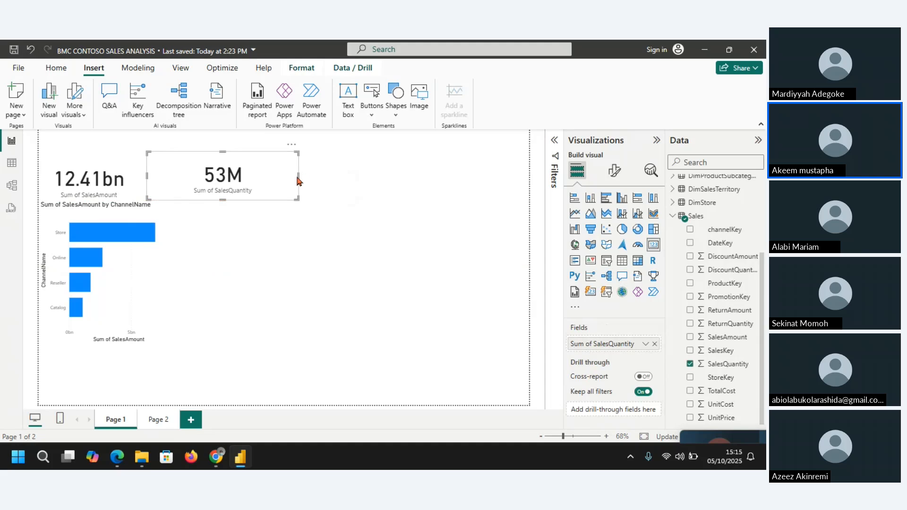
Step: Narrow the total sales quantity card and lower its top edge so it sits compactly beside the sales amount card
drag(298, 176, 247, 175)
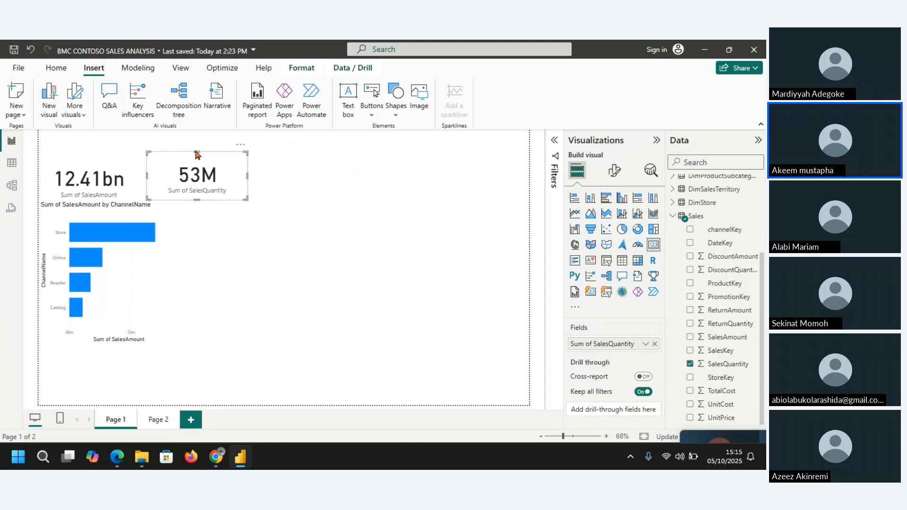
drag(195, 151, 195, 160)
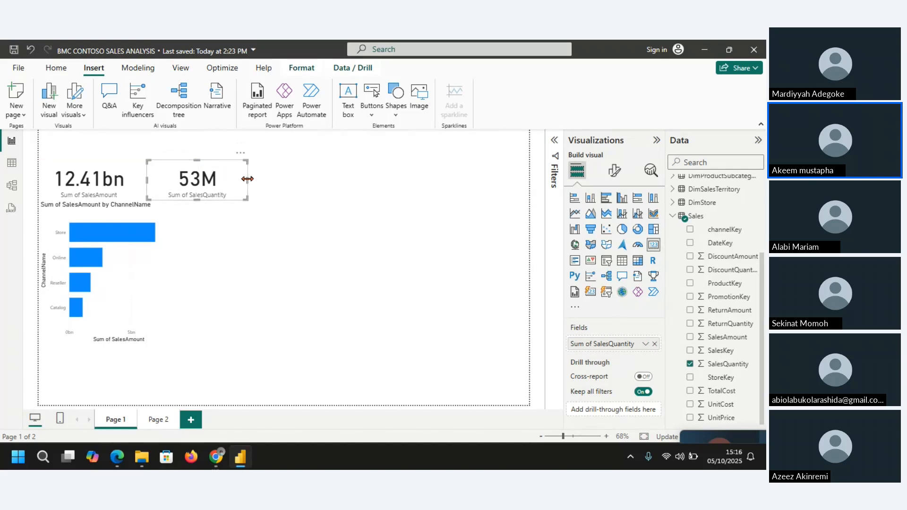
drag(247, 178, 220, 178)
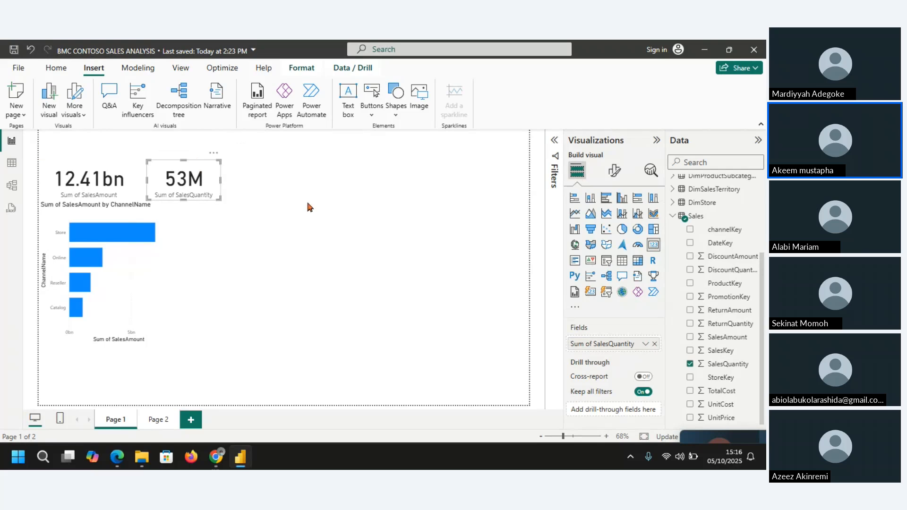
click(273, 349)
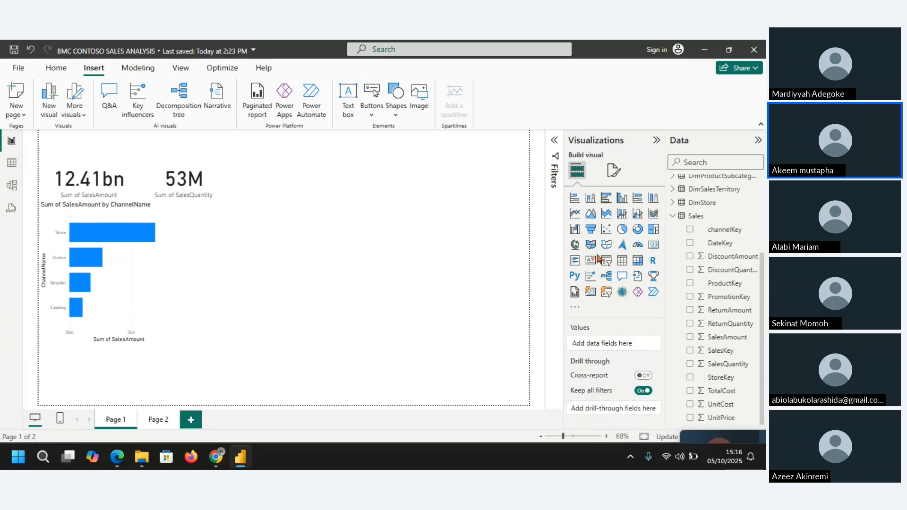
Step: Examine the DimSalesTerritory fields, collapse that table and the Sales table, and list the DimGeography fields
click(673, 189)
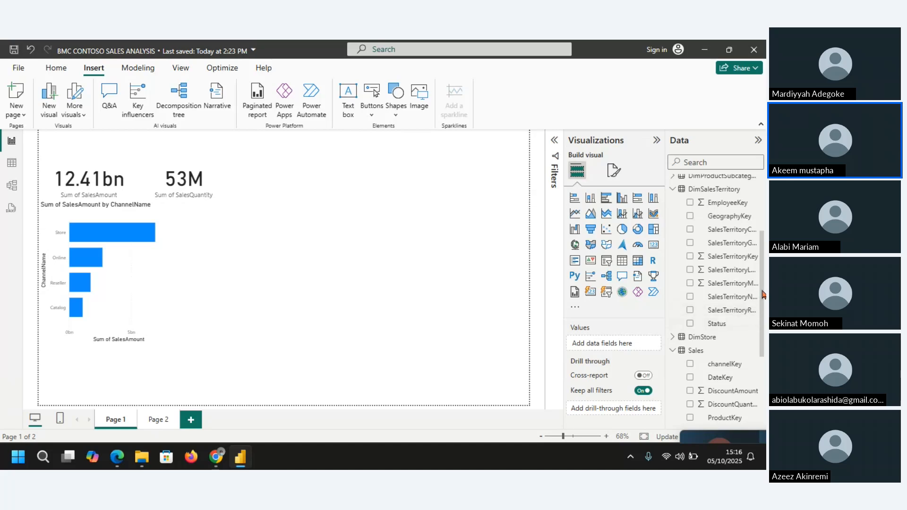
click(671, 189)
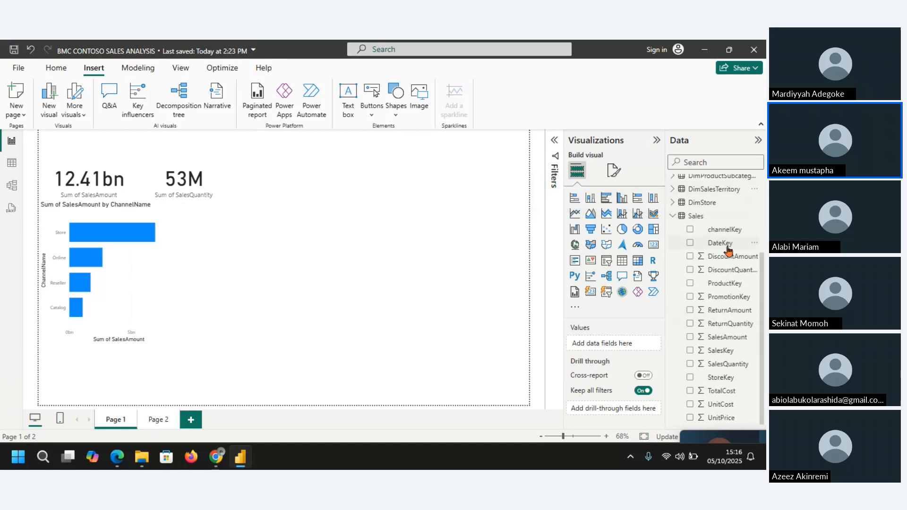
click(672, 217)
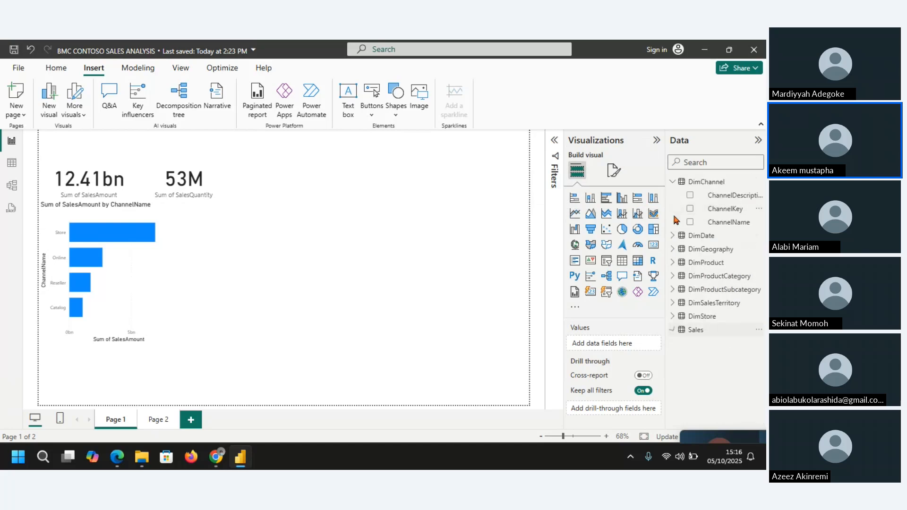
click(680, 251)
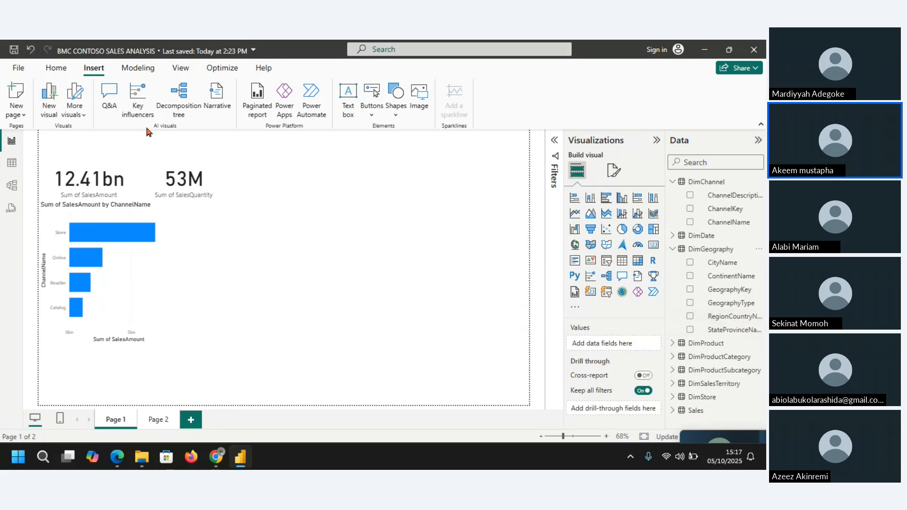
Step: Insert a new Q&A visual in the empty area of Page 1, widen it, and ask for TOTAL sales amount
click(110, 97)
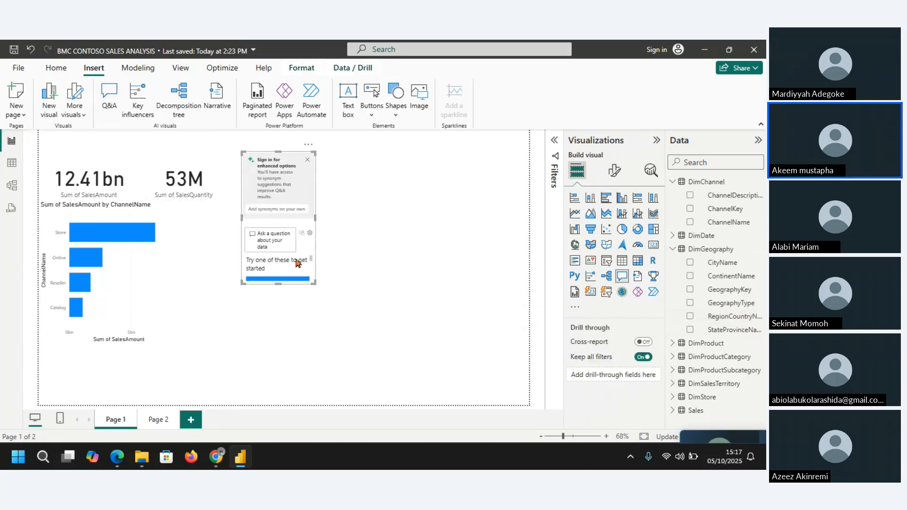
drag(315, 219, 408, 216)
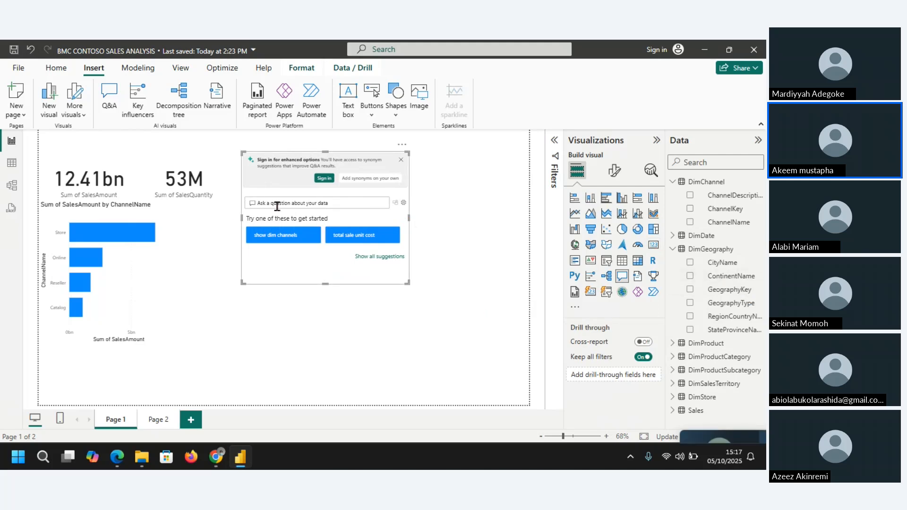
text(TOT)
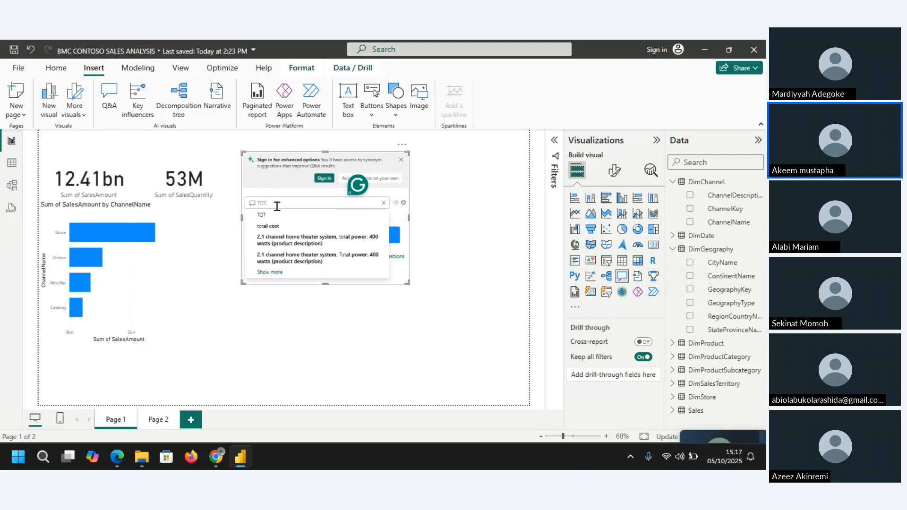
text(AL SALES)
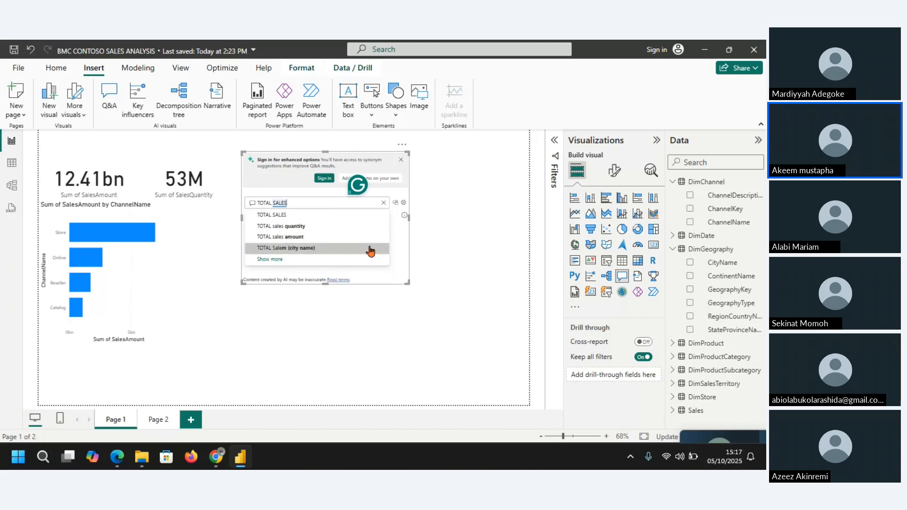
click(293, 236)
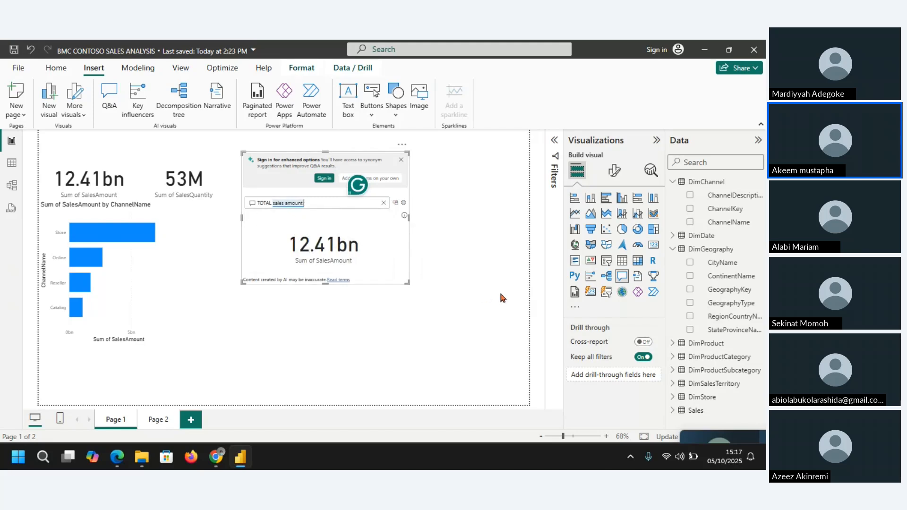
Step: Extend the Q&A question with BY StateProvinceName and lengthen the visual down to near the page's lower edge
text(BY)
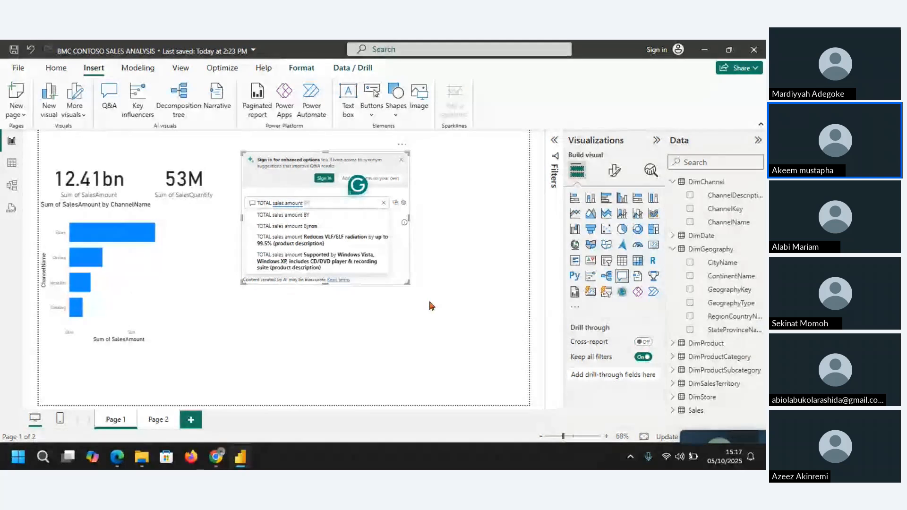
text(ATE)
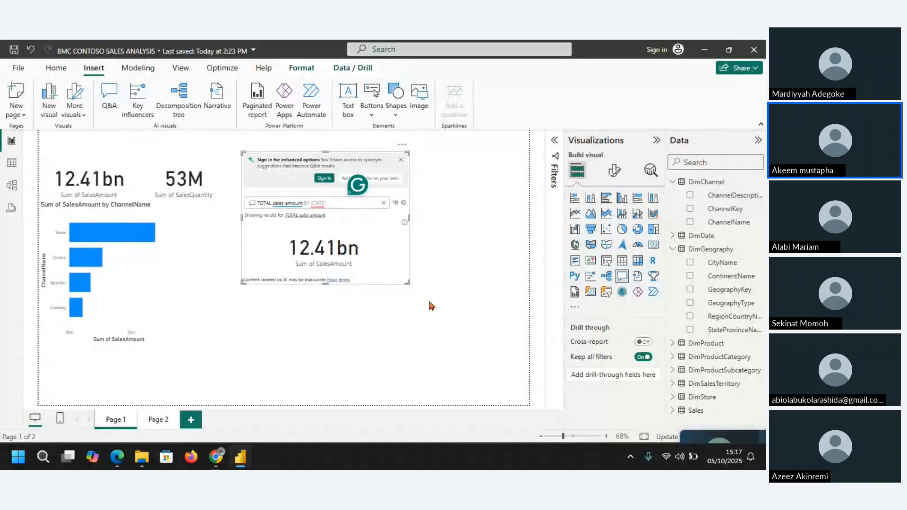
text(P)
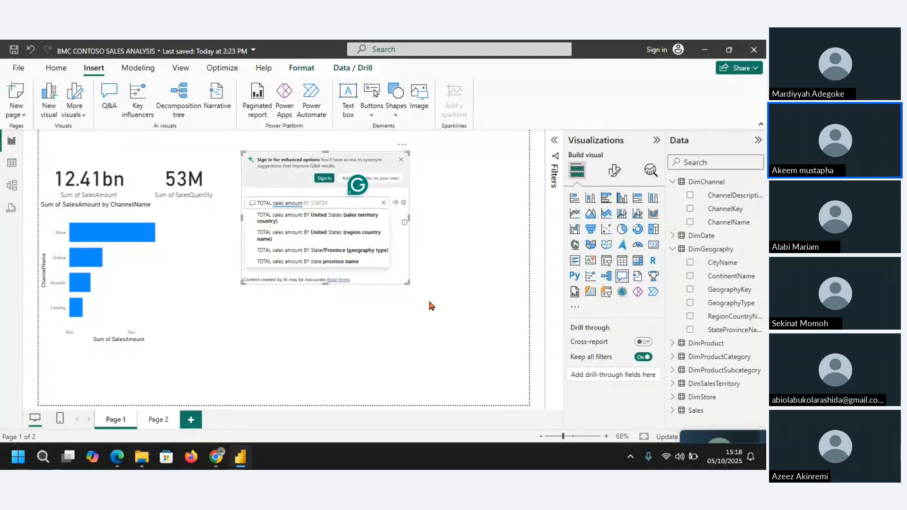
text(RO)
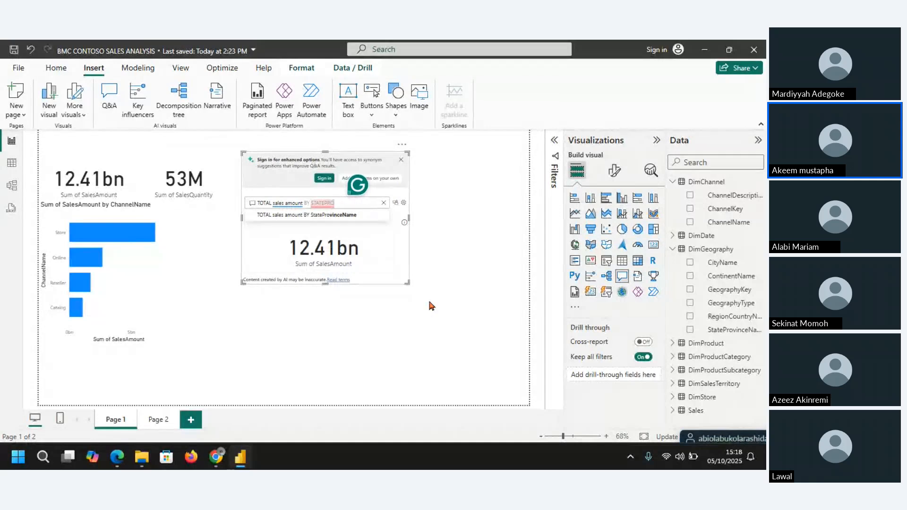
click(337, 220)
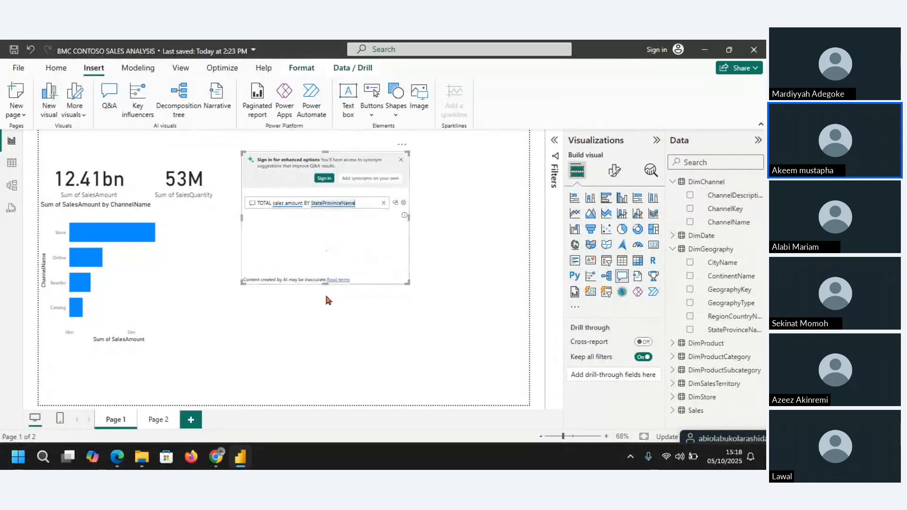
drag(326, 283, 334, 400)
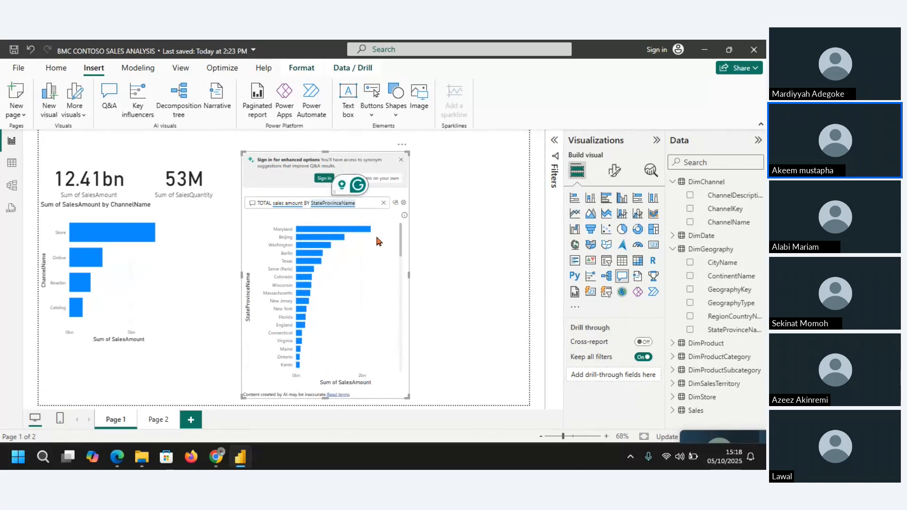
Step: Add IN MAP to the Q&A question, widen the visual, and turn the result into a standard visual
click(359, 205)
text(IN MAP)
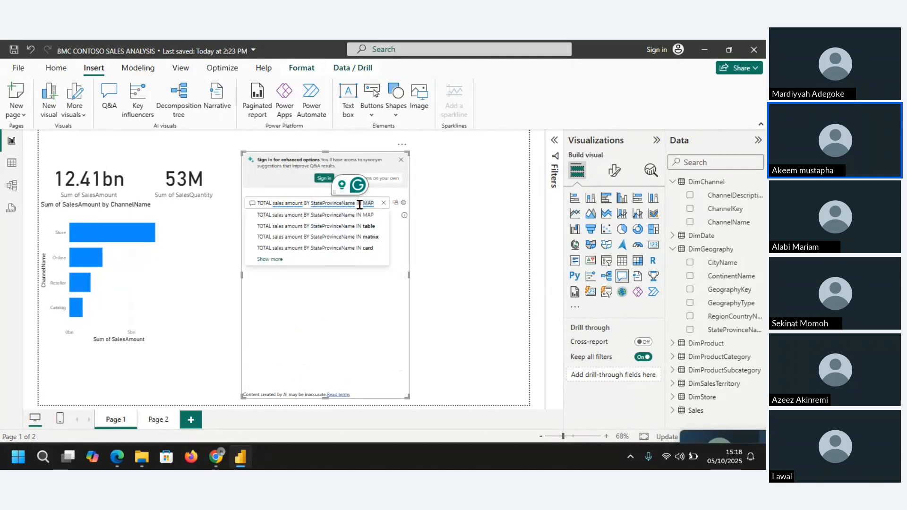
click(350, 217)
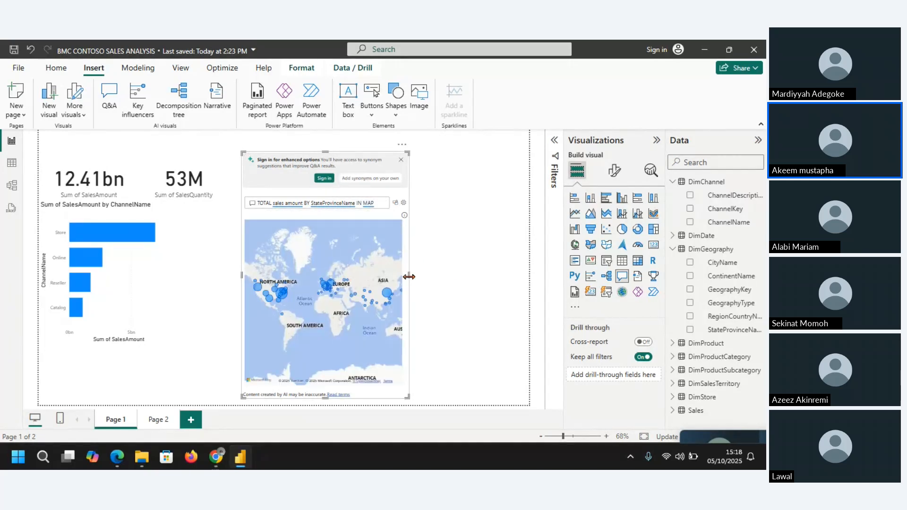
drag(409, 276, 490, 275)
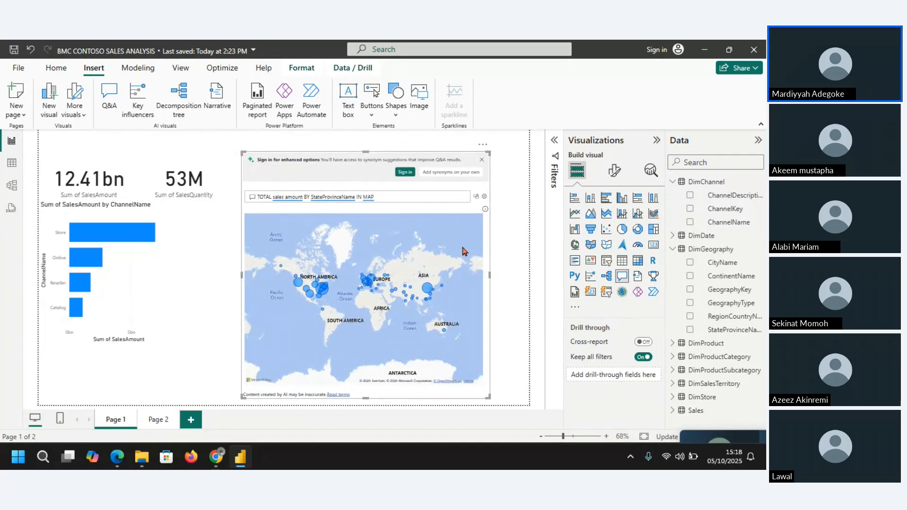
click(475, 202)
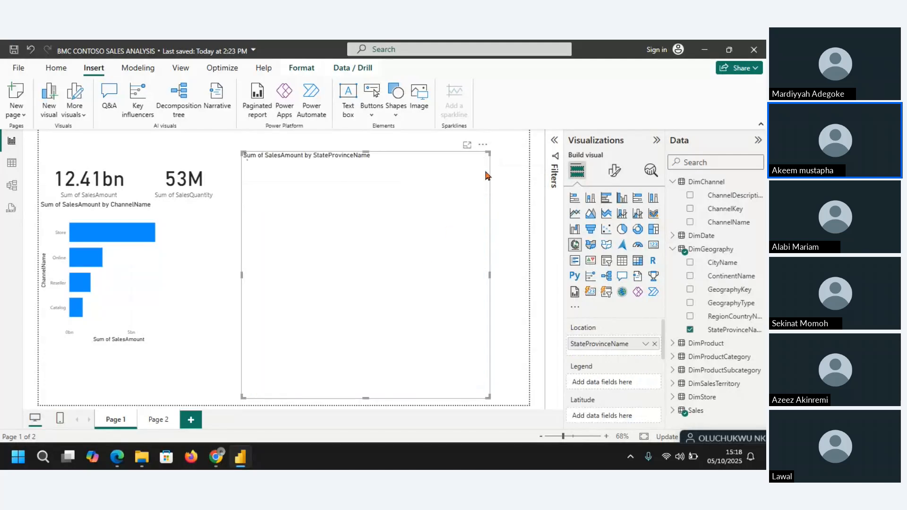
Step: Shrink the state/province sales map and place it low on the page, next to the ChannelName bar chart
drag(486, 152, 378, 209)
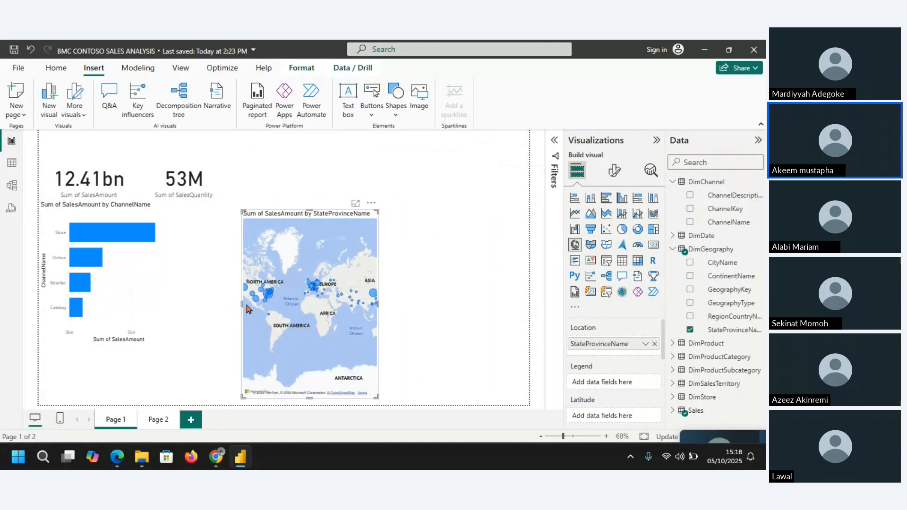
click(187, 308)
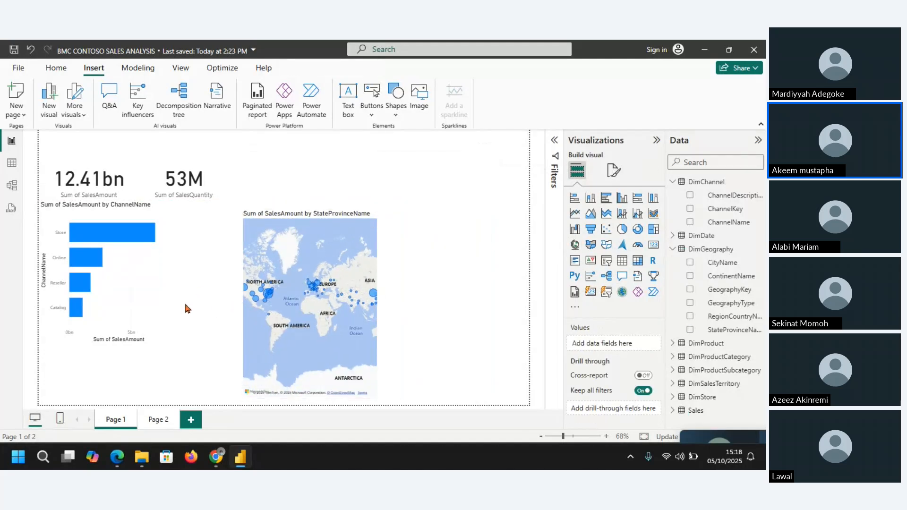
click(255, 280)
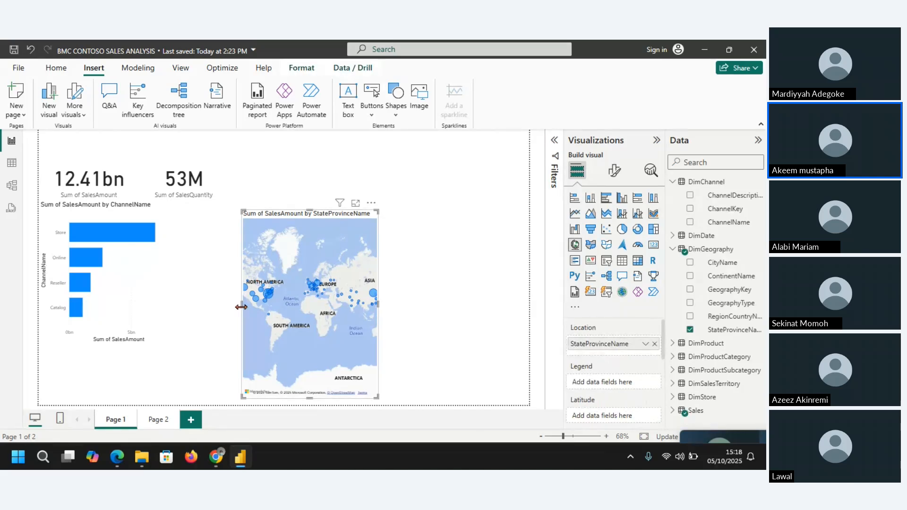
drag(242, 307, 198, 311)
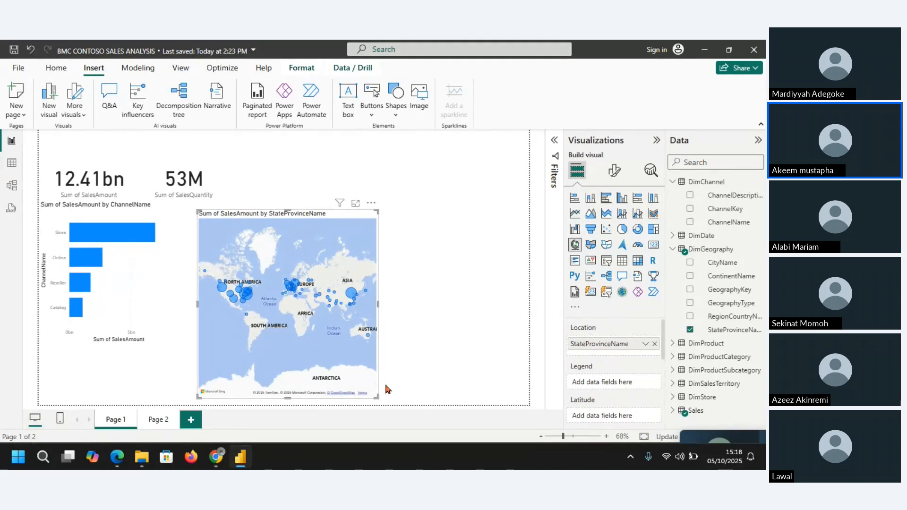
drag(376, 397, 360, 386)
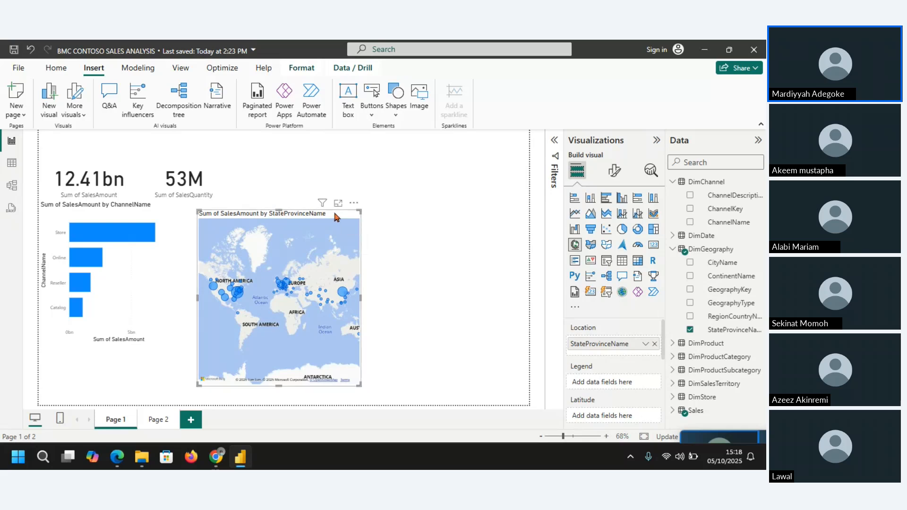
drag(333, 213, 300, 225)
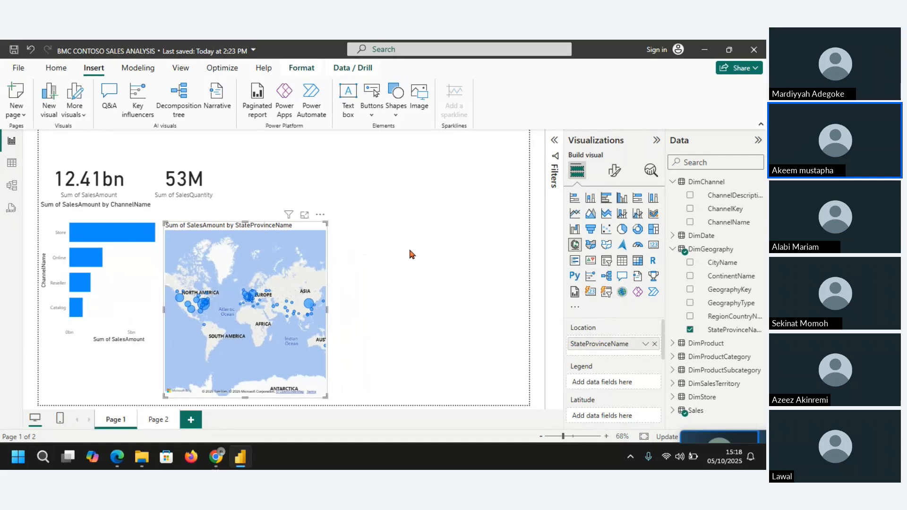
Step: Move the ChannelName bar chart down, make it taller, and narrow it so it no longer overlaps the map
click(141, 282)
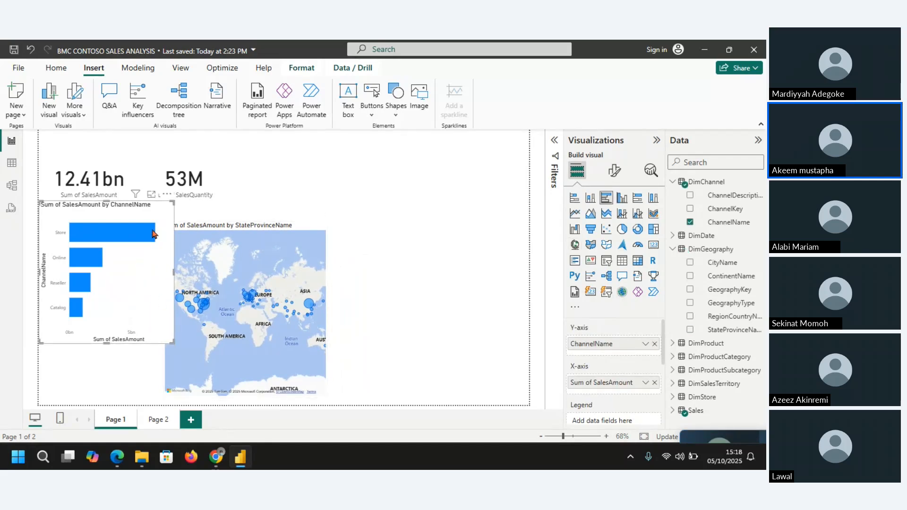
drag(162, 198, 149, 229)
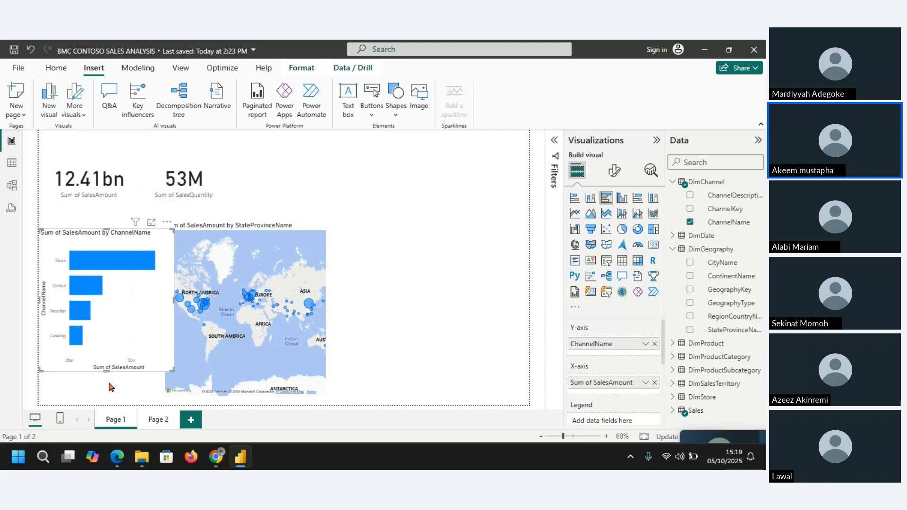
drag(106, 372, 106, 398)
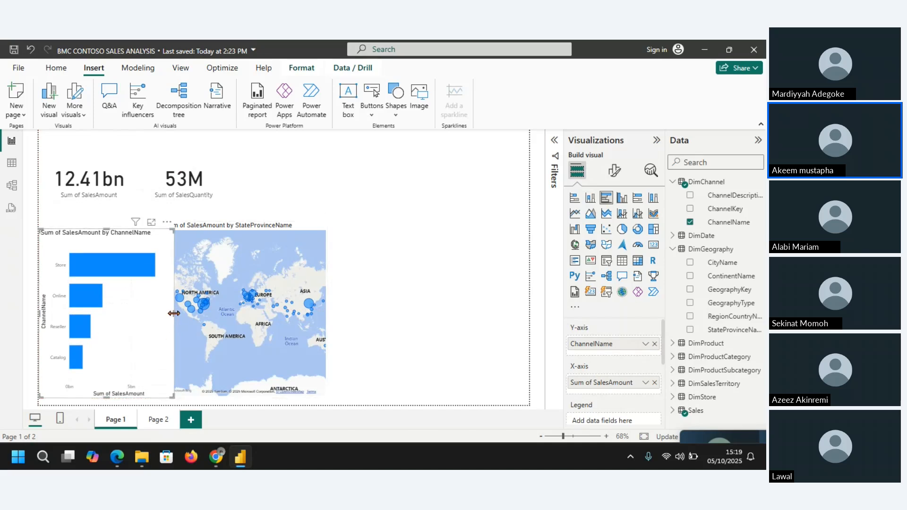
drag(174, 313, 159, 314)
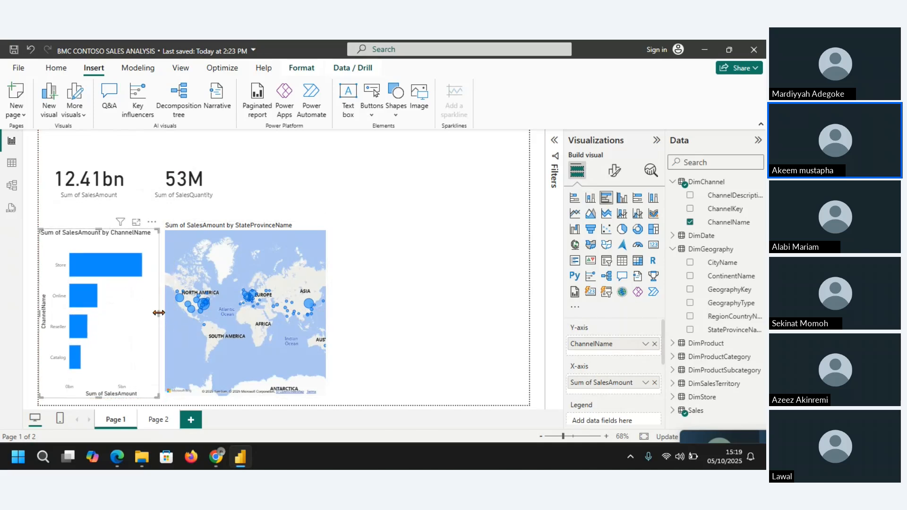
Step: Extend the map's lower edge slightly to the bottom of the page and deselect it
click(239, 394)
drag(246, 397, 246, 404)
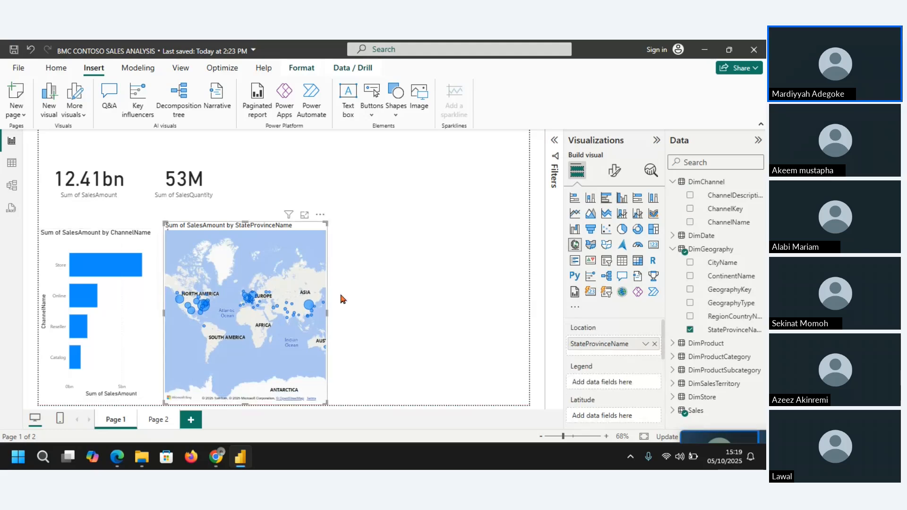
click(399, 285)
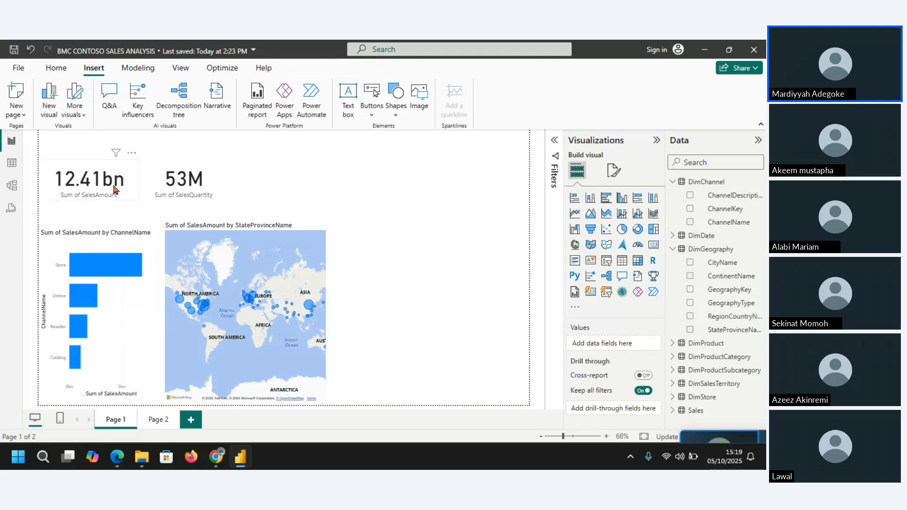
click(127, 179)
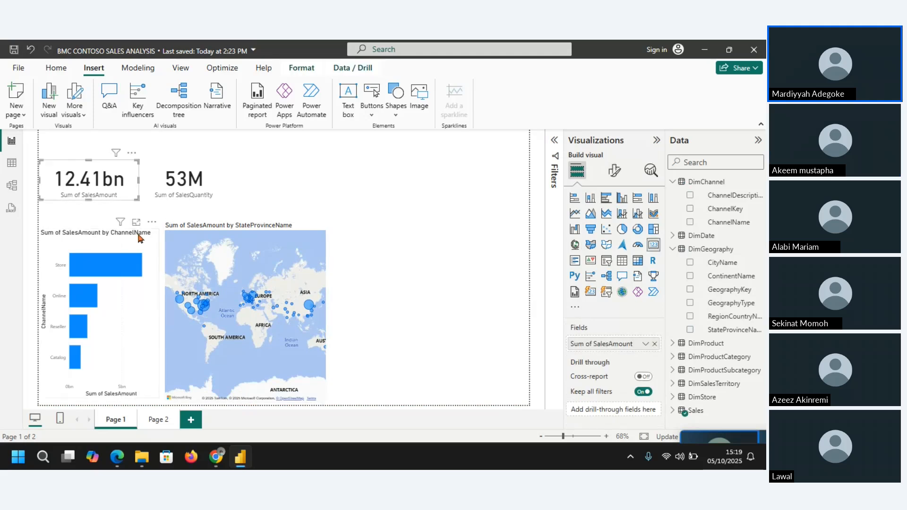
click(142, 238)
click(184, 250)
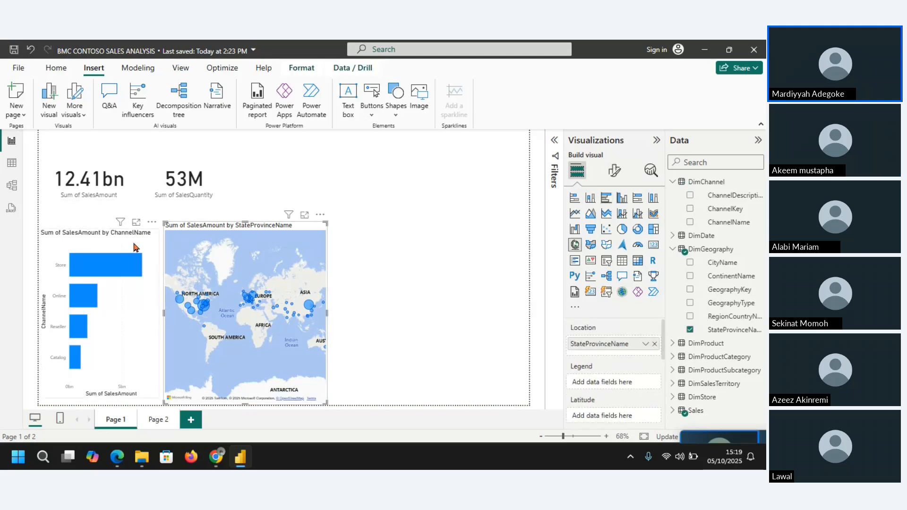
click(136, 246)
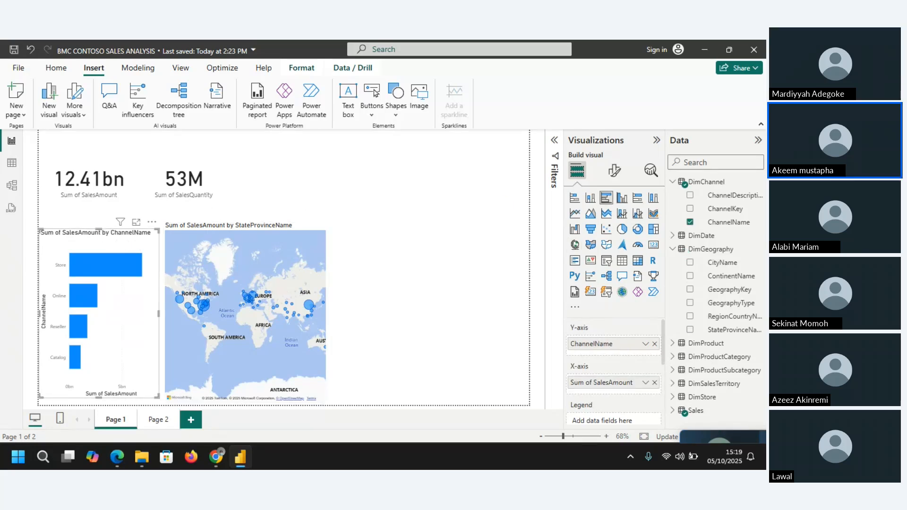
key(alt+Tab)
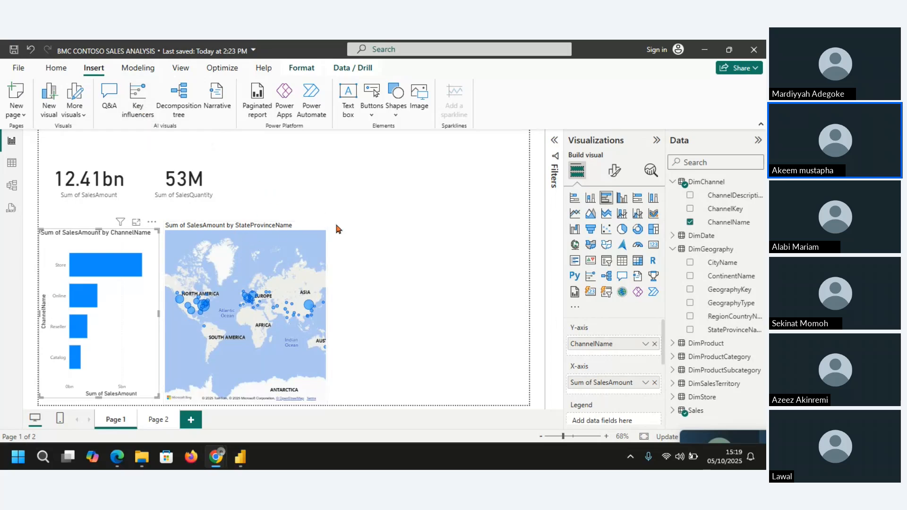
Step: On Page 2, insert a Key influencers visual, place it in the page's lower-left corner, and raise its upper edge to make it taller
click(156, 421)
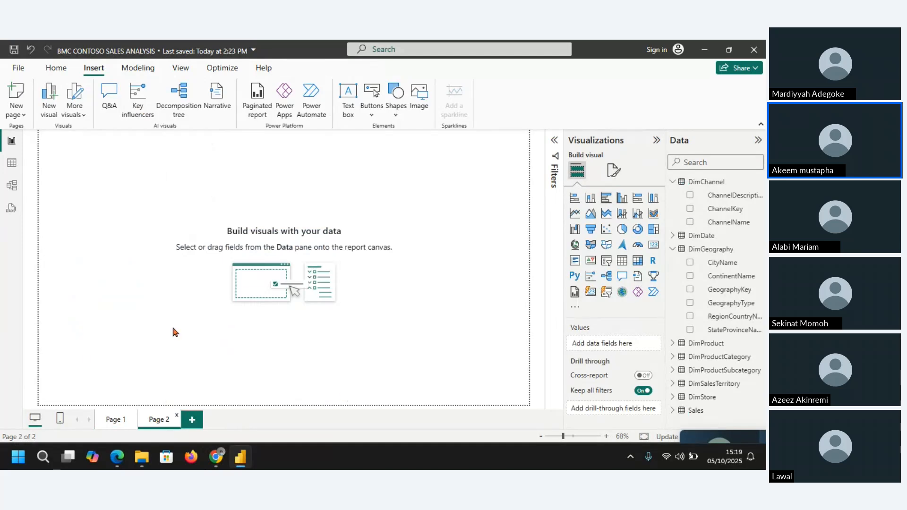
click(138, 102)
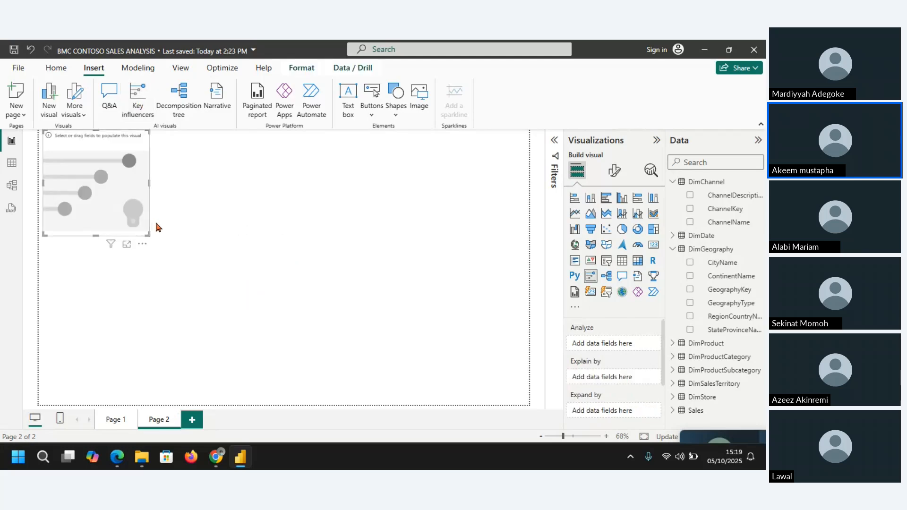
drag(91, 139, 91, 302)
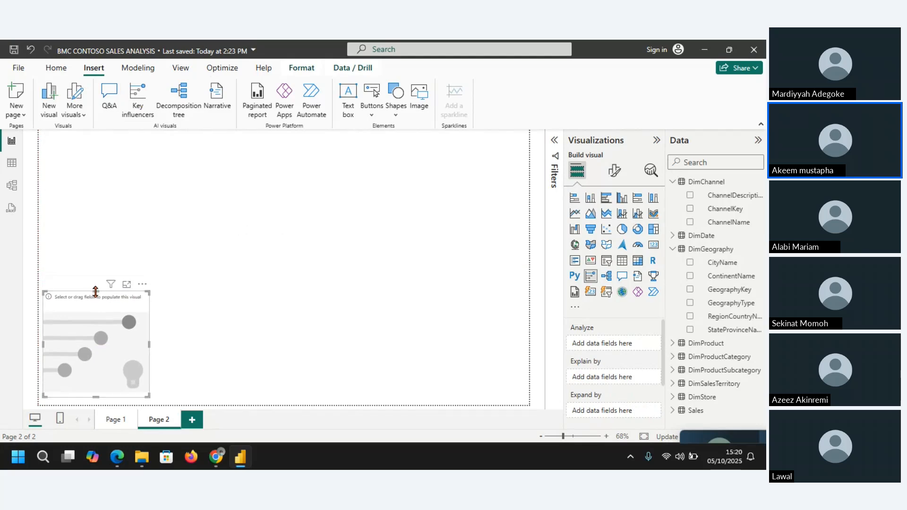
drag(95, 292, 95, 242)
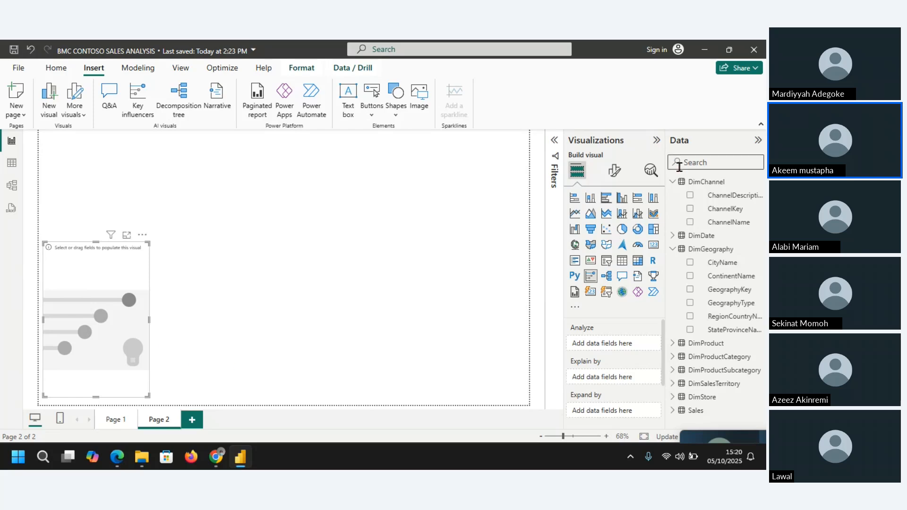
Step: Set SalesAmount from the Sales table as the field the key influencers visual analyzes, and widen the visual
click(673, 182)
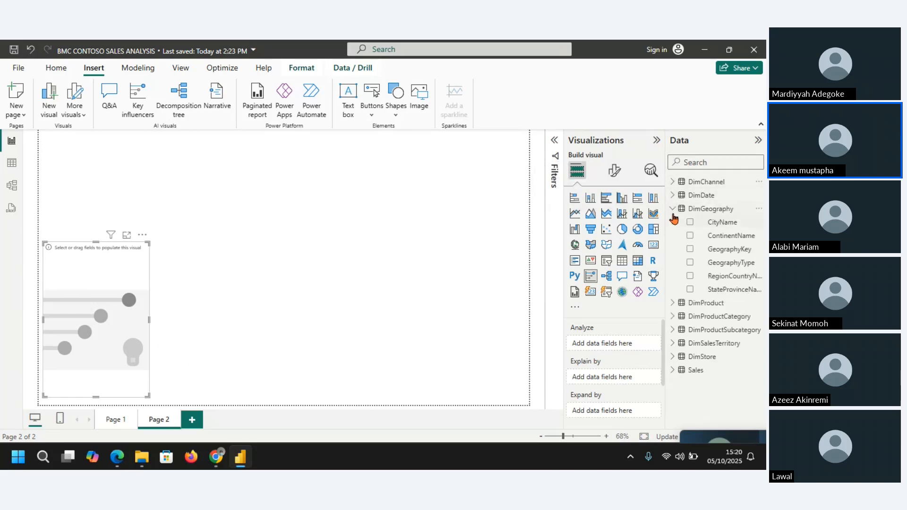
click(672, 209)
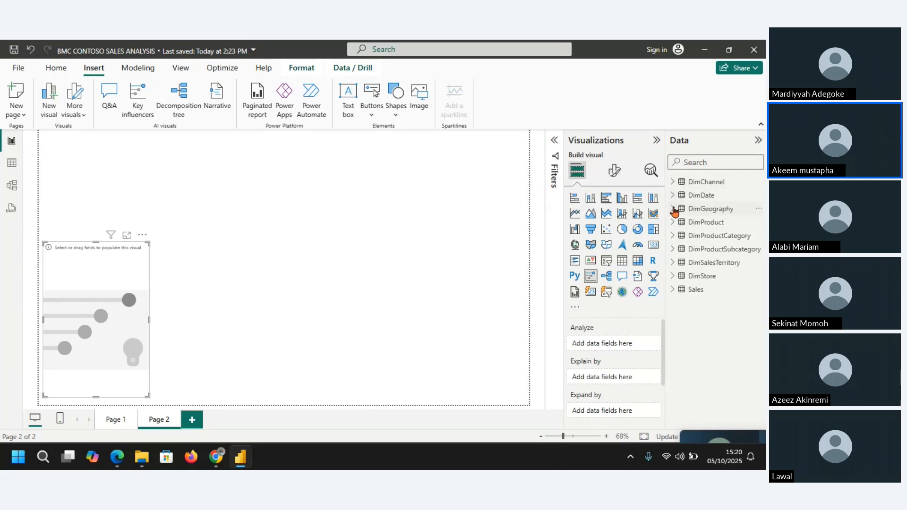
click(672, 290)
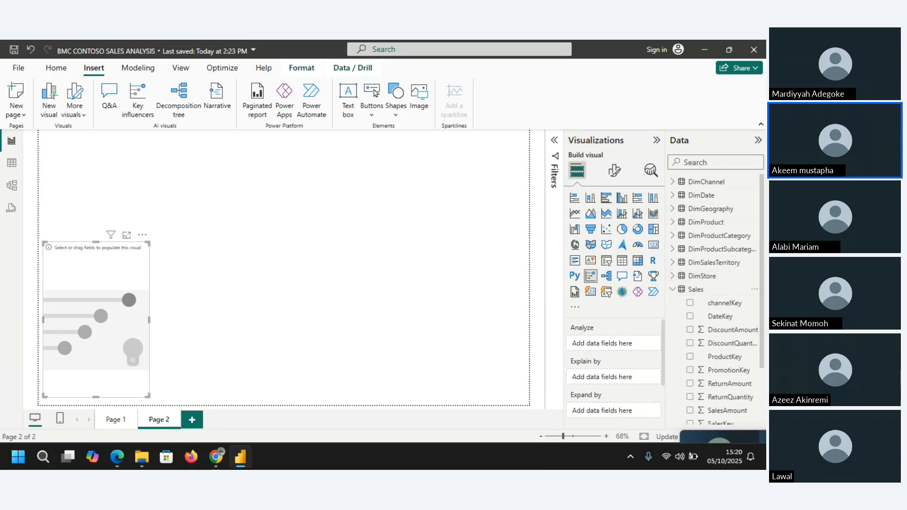
scroll(765, 349, down, 3)
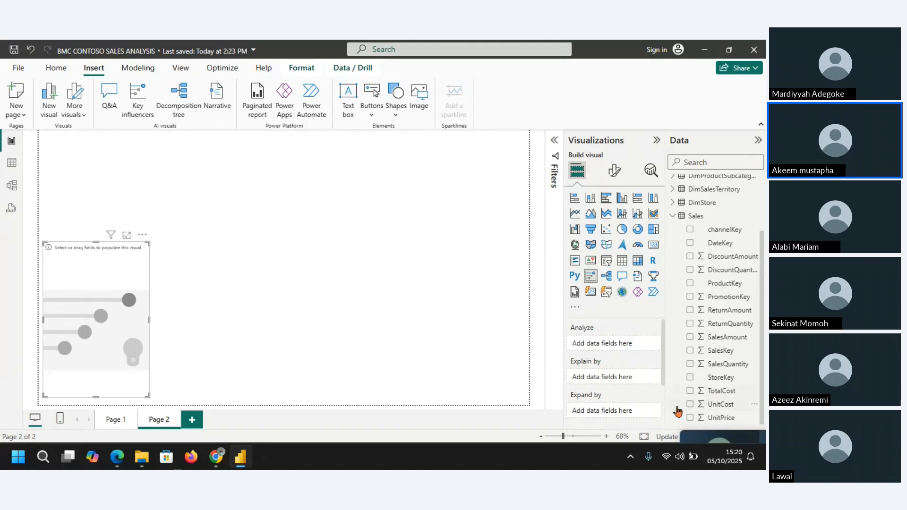
click(691, 338)
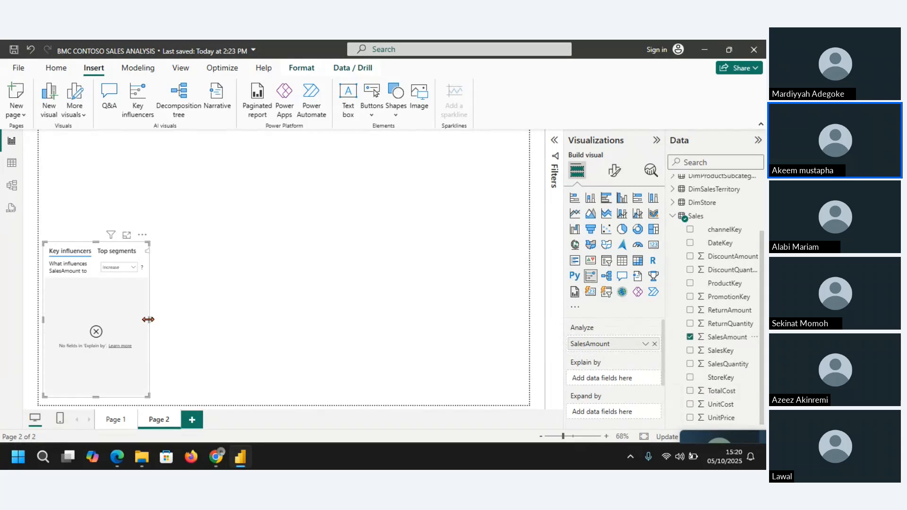
drag(148, 320, 223, 323)
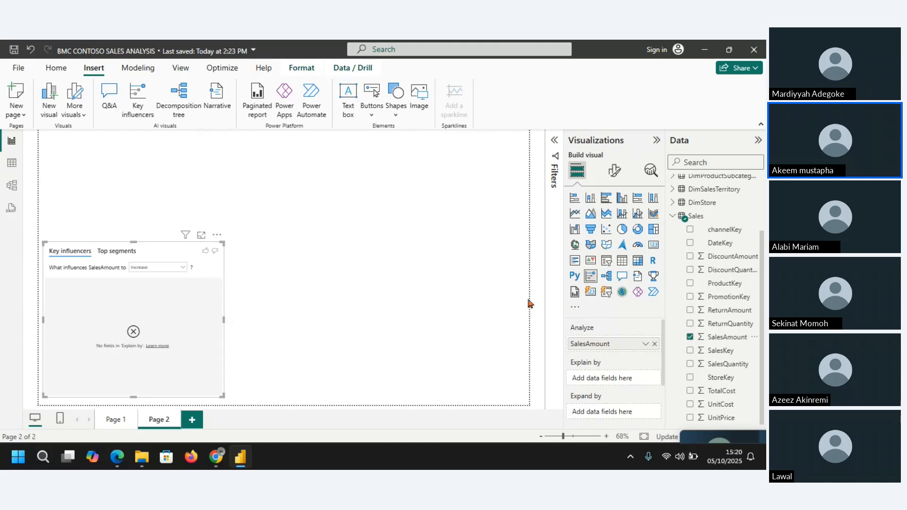
Step: Remove the key influencers visual and insert a taller decomposition tree in the lower-left corner of Page 2
click(216, 235)
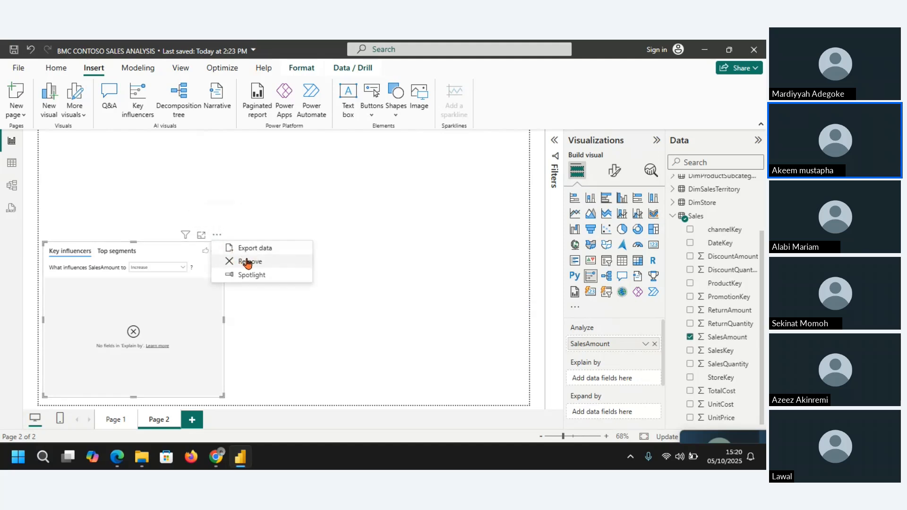
click(179, 104)
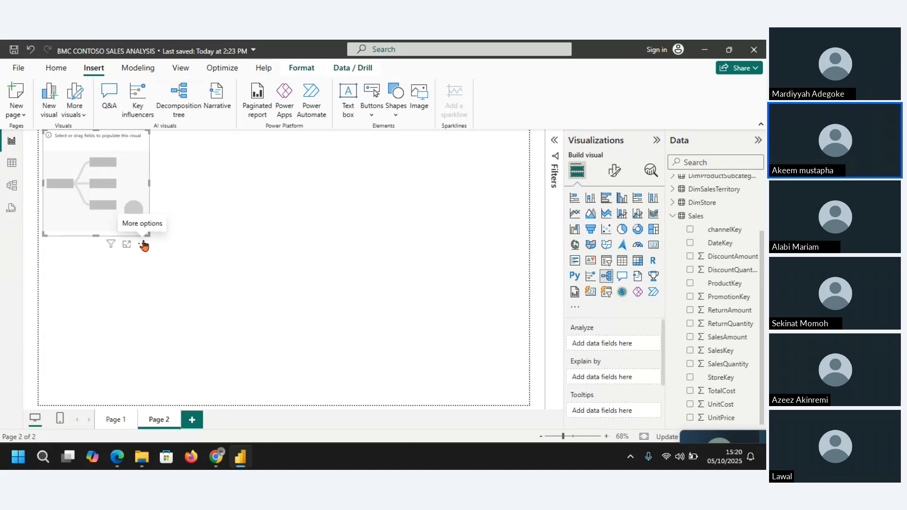
drag(143, 245, 93, 397)
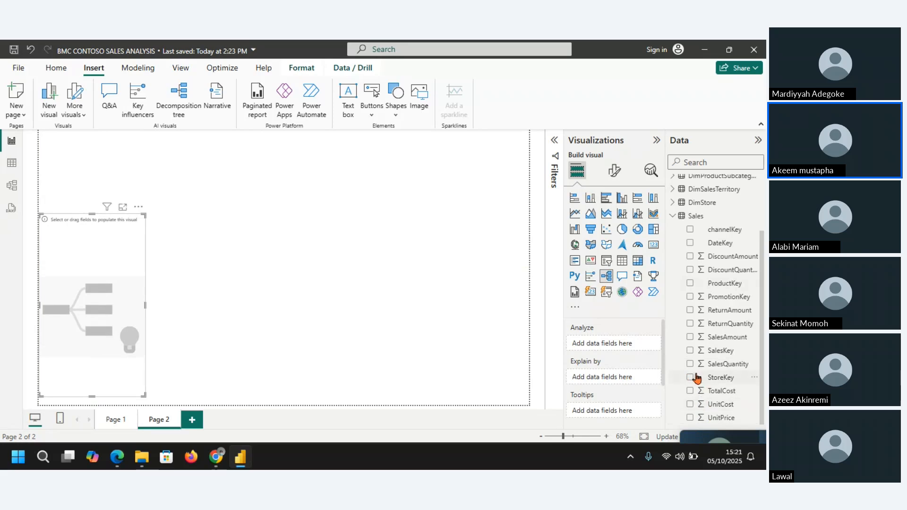
Step: Set SalesAmount as the decomposition tree's analyzed value and open the widened visual in focus mode
click(689, 338)
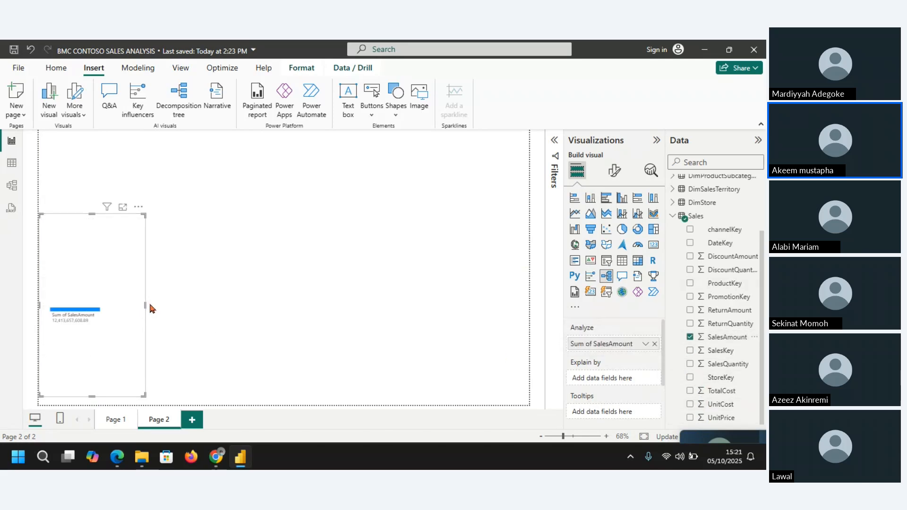
drag(145, 304, 238, 315)
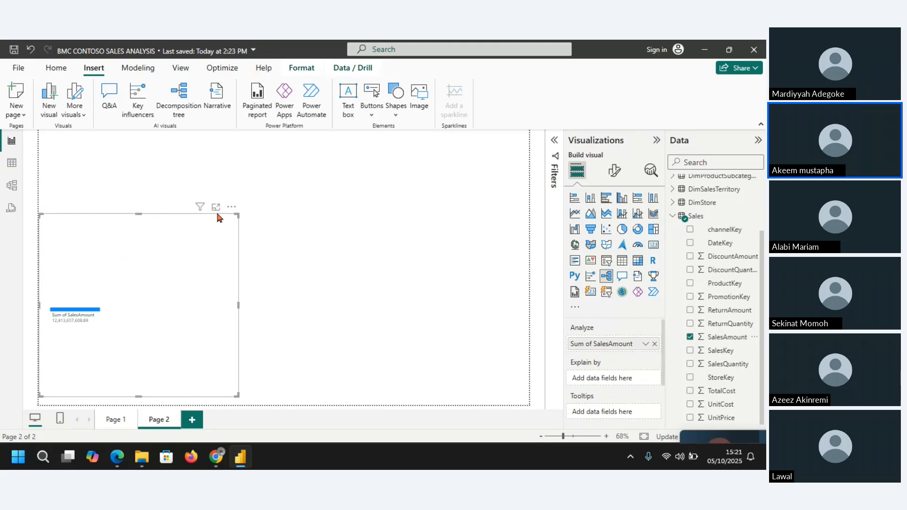
click(216, 208)
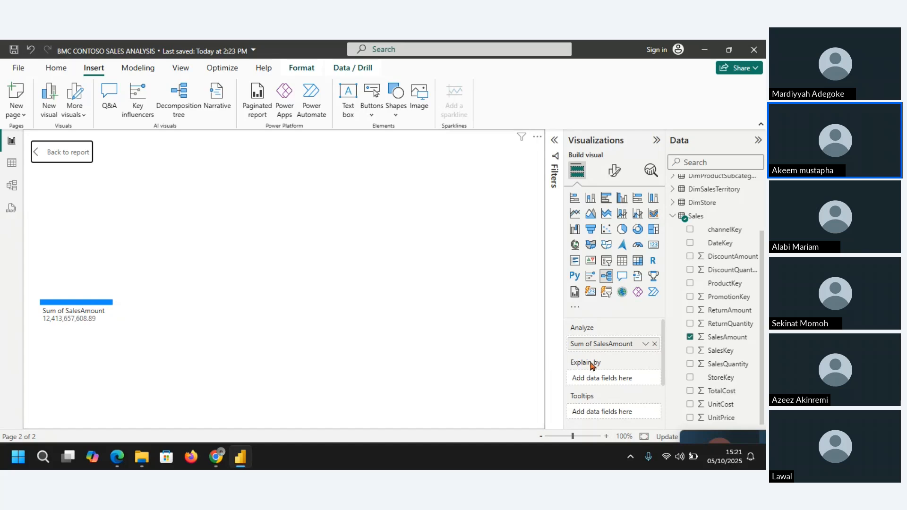
Step: Add RegionCountryName from DimGeography as an Explain by field and split Sum of SalesAmount by it in the tree
click(672, 217)
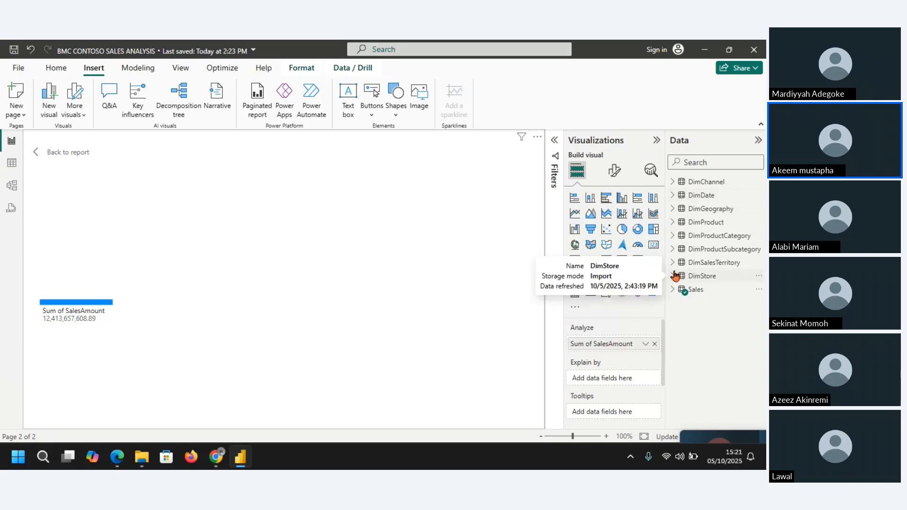
click(670, 213)
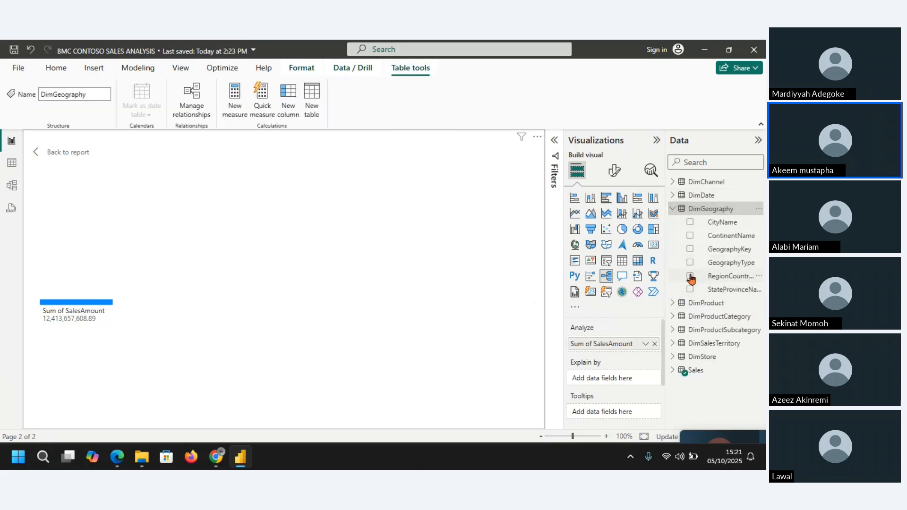
click(690, 277)
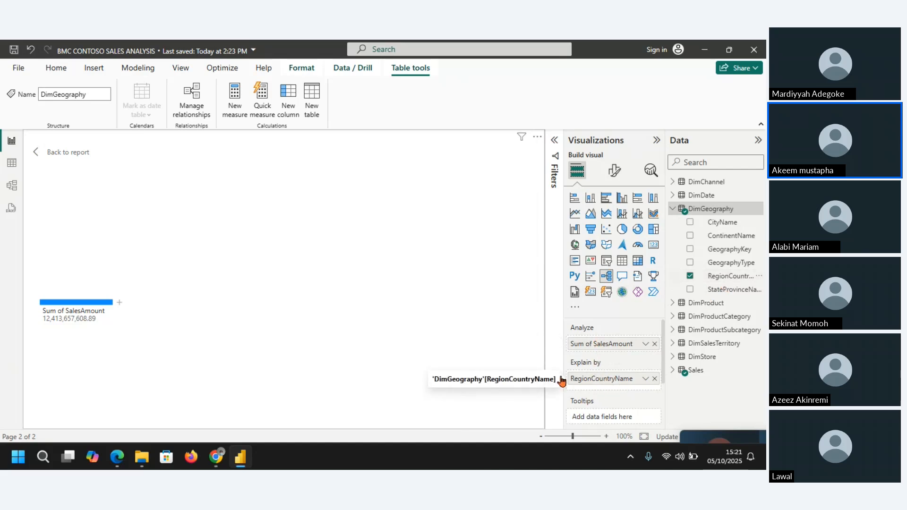
click(118, 306)
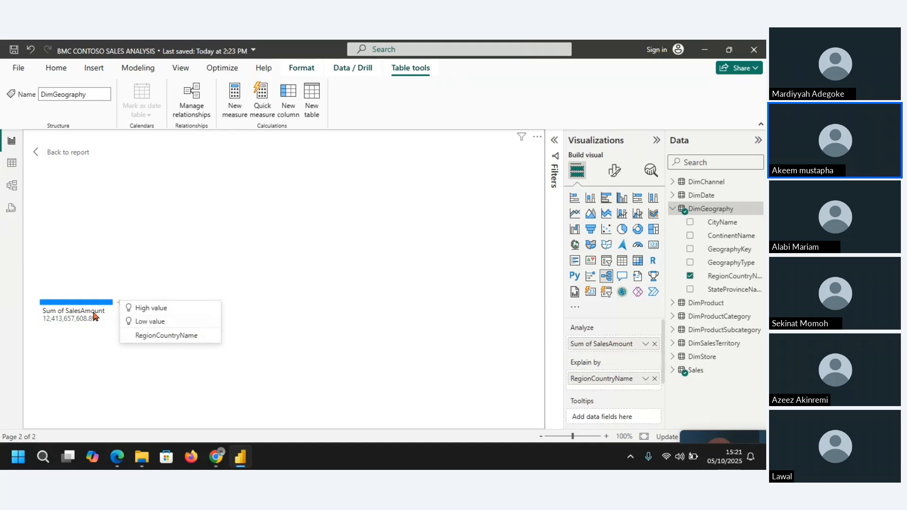
click(163, 337)
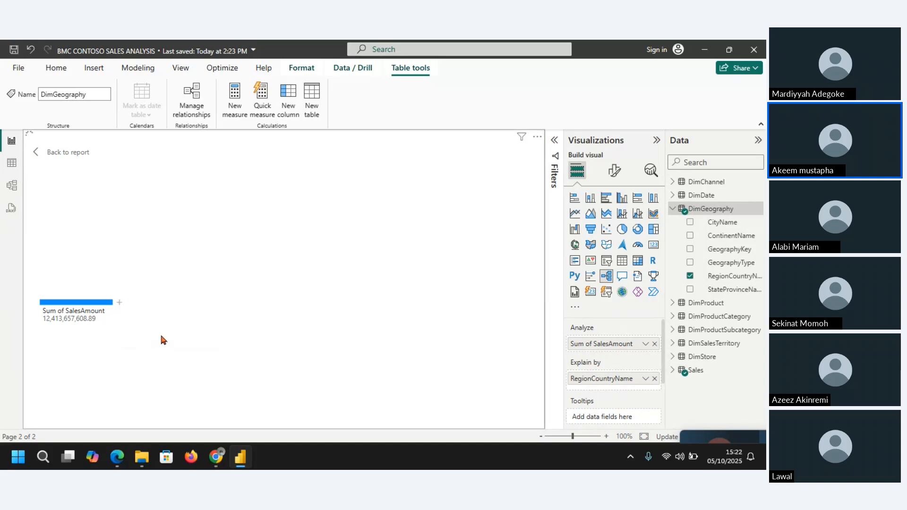
Step: Examine the sales of the countries in the RegionCountryName level, from the highest-ranked to lower-ranked ones and back
mouse_move(173, 230)
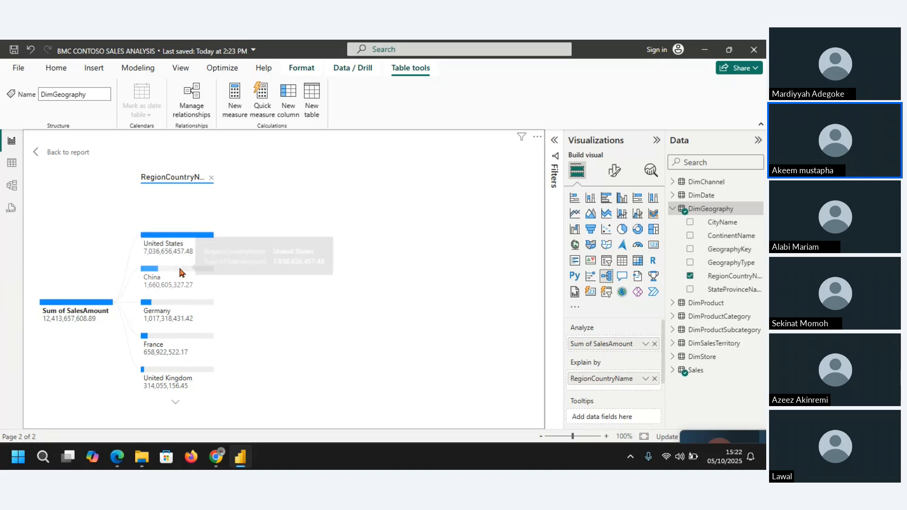
mouse_move(161, 237)
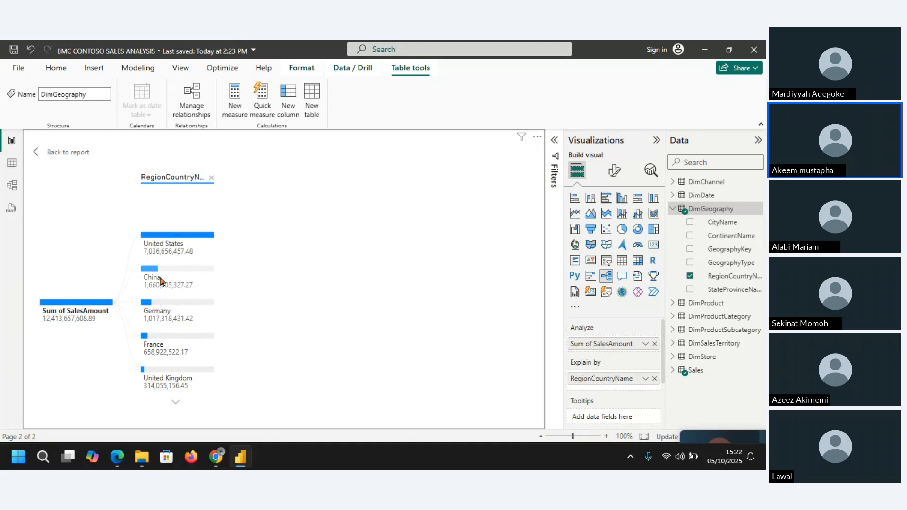
mouse_move(163, 269)
click(177, 404)
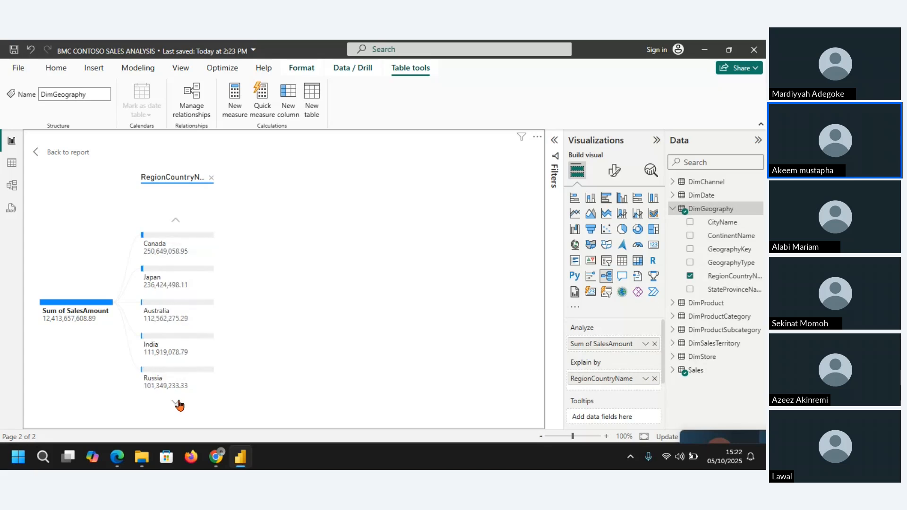
click(177, 403)
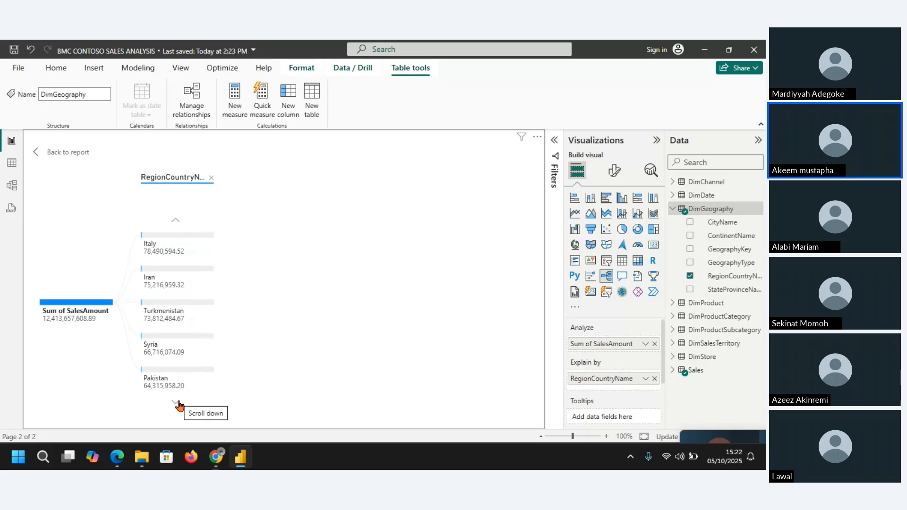
click(176, 223)
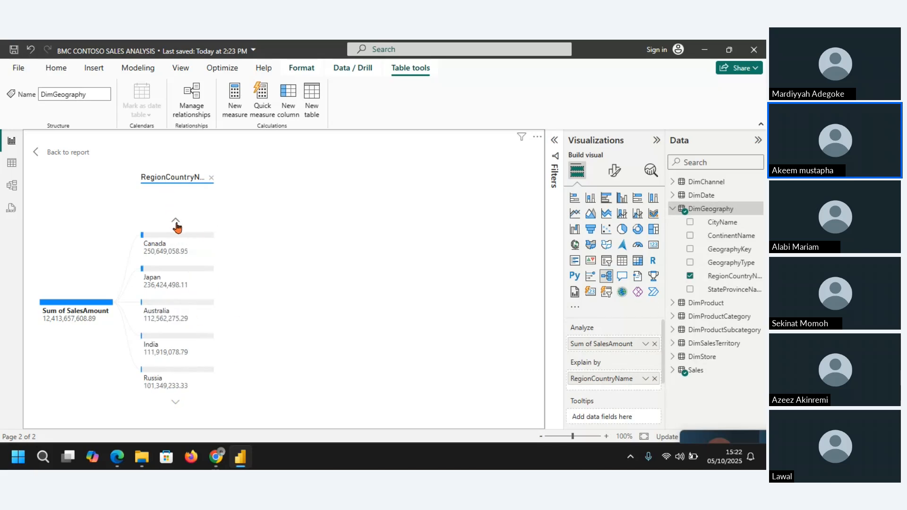
click(176, 225)
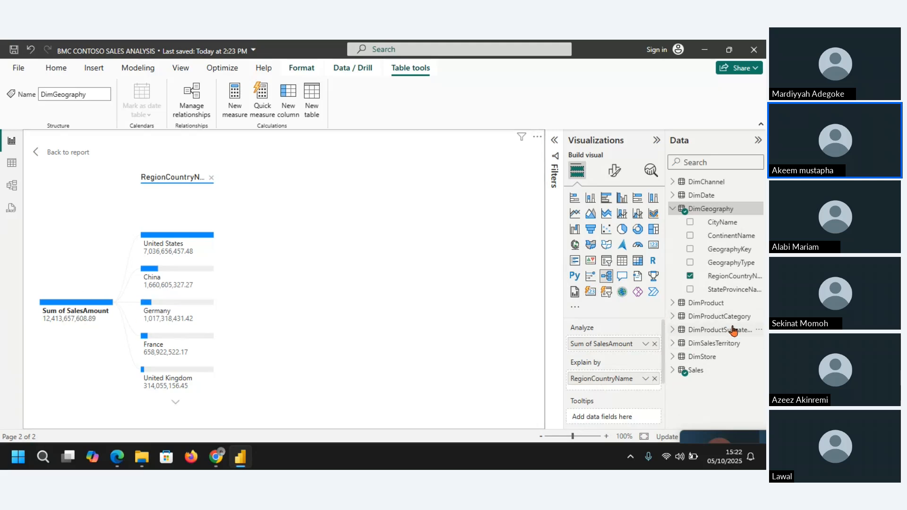
Step: Add ChannelName from DimChannel as a second Explain by field and split the China branch by it
click(673, 183)
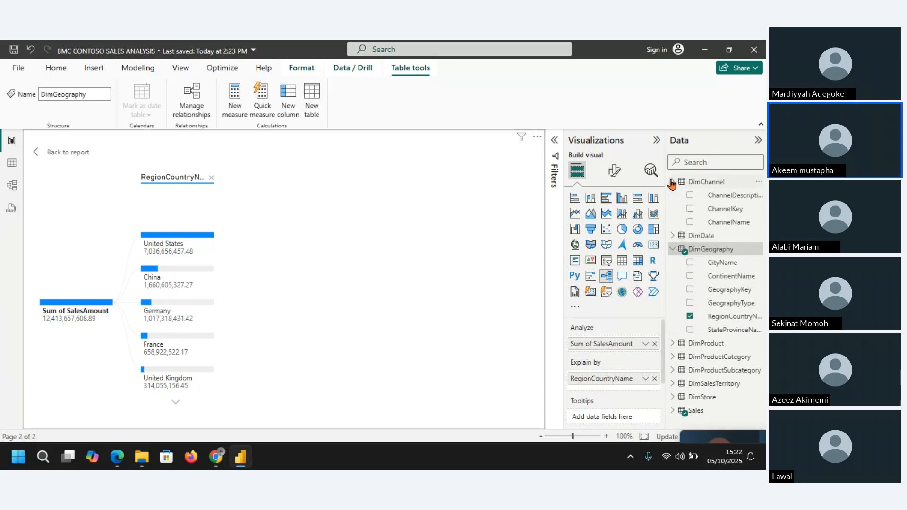
click(690, 224)
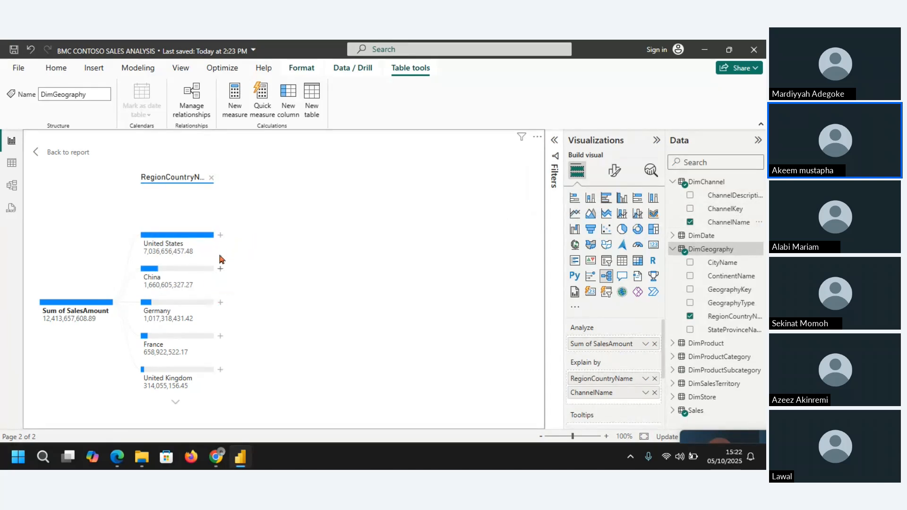
click(220, 271)
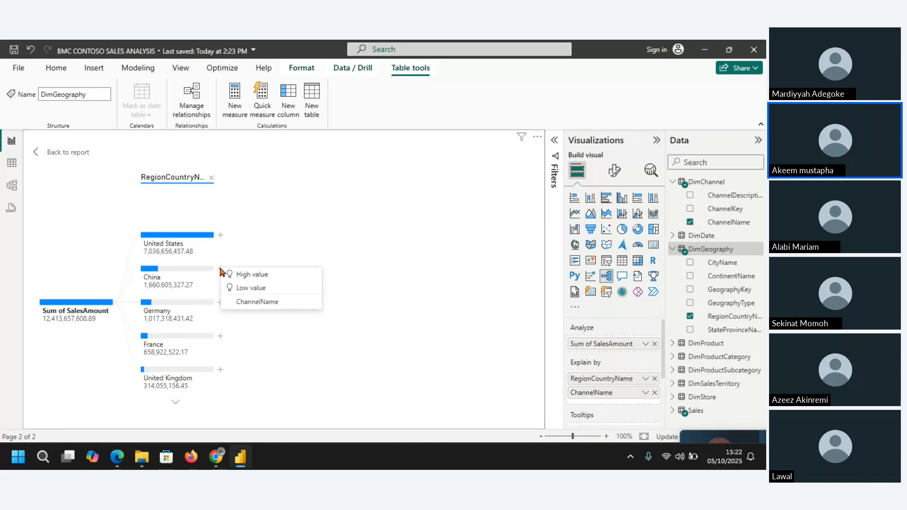
click(251, 303)
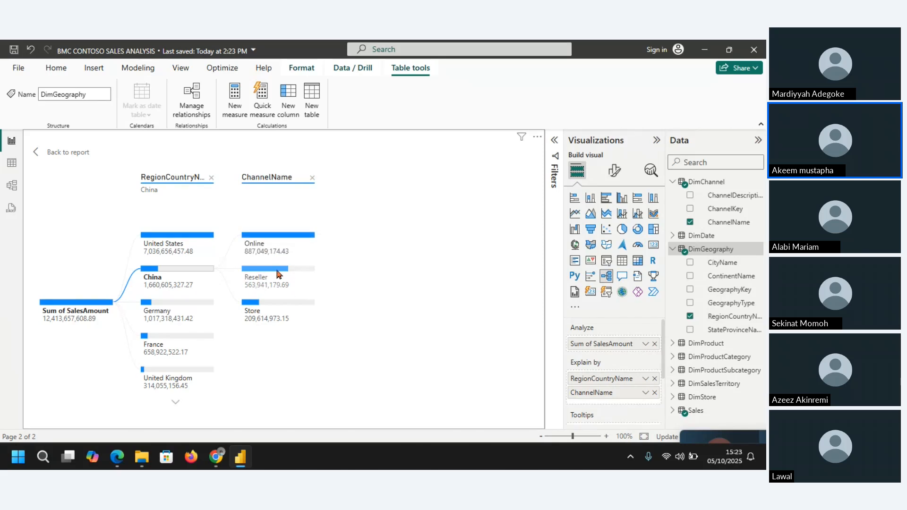
Step: Examine the ChannelName sales breakdown for Germany and for the United States in the decomposition tree
mouse_move(282, 275)
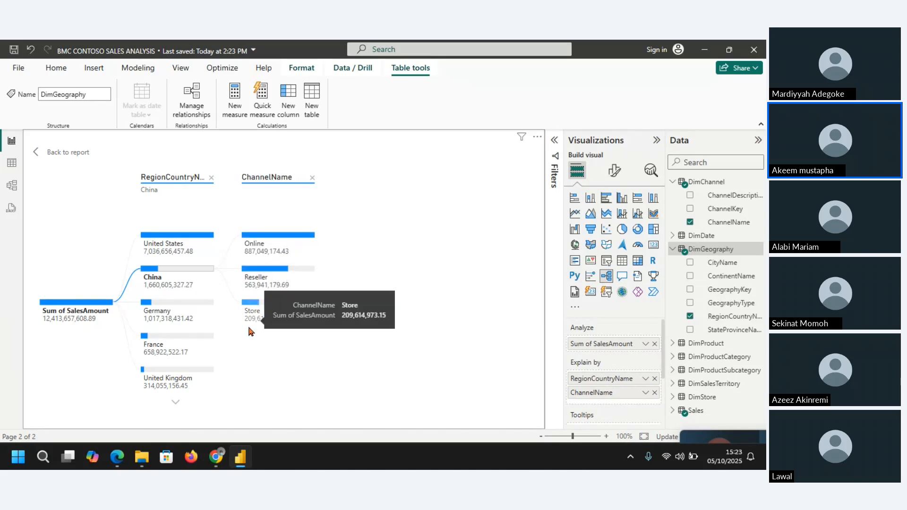
click(202, 307)
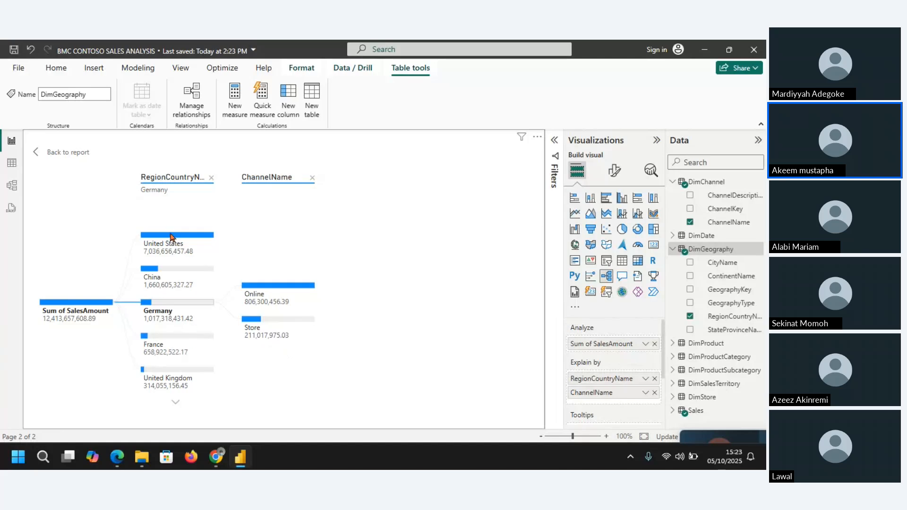
mouse_move(177, 242)
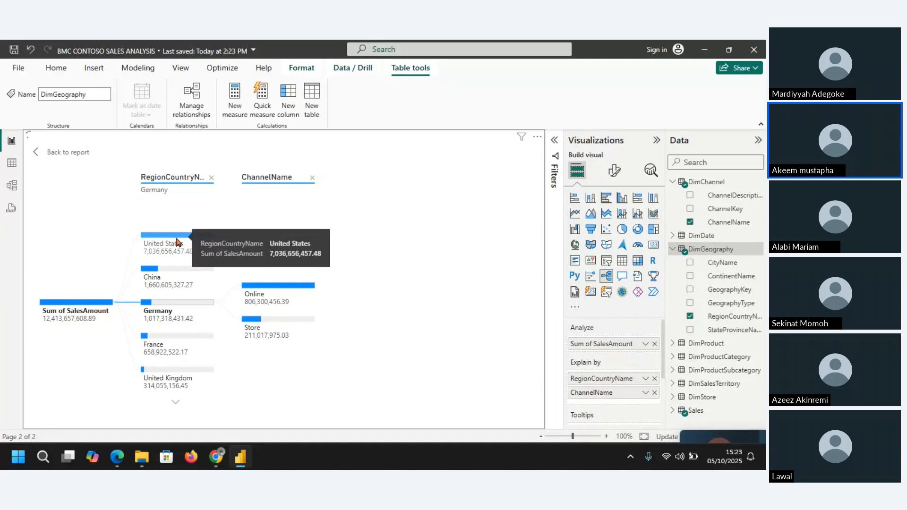
click(177, 242)
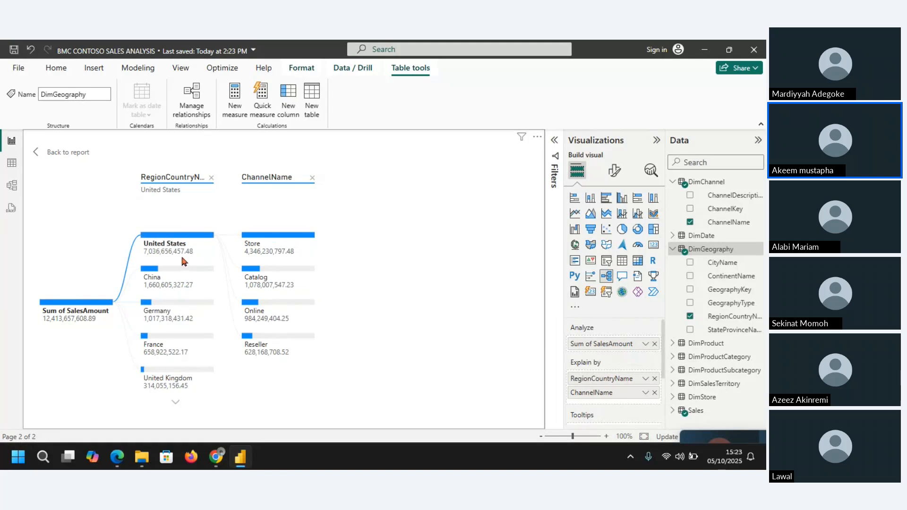
mouse_move(207, 275)
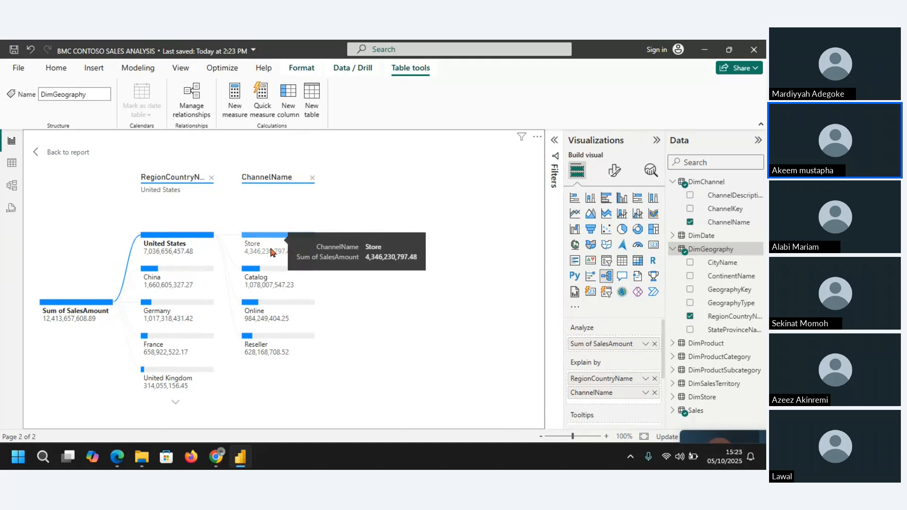
click(280, 272)
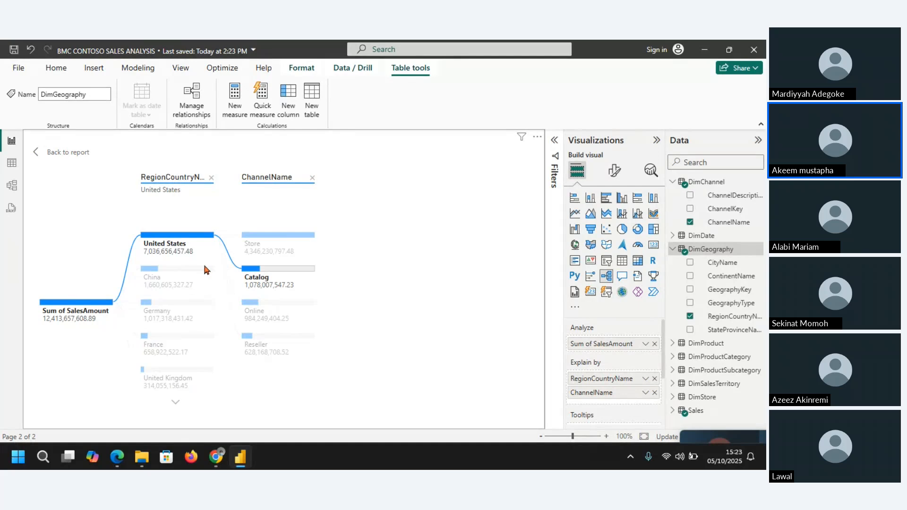
click(282, 241)
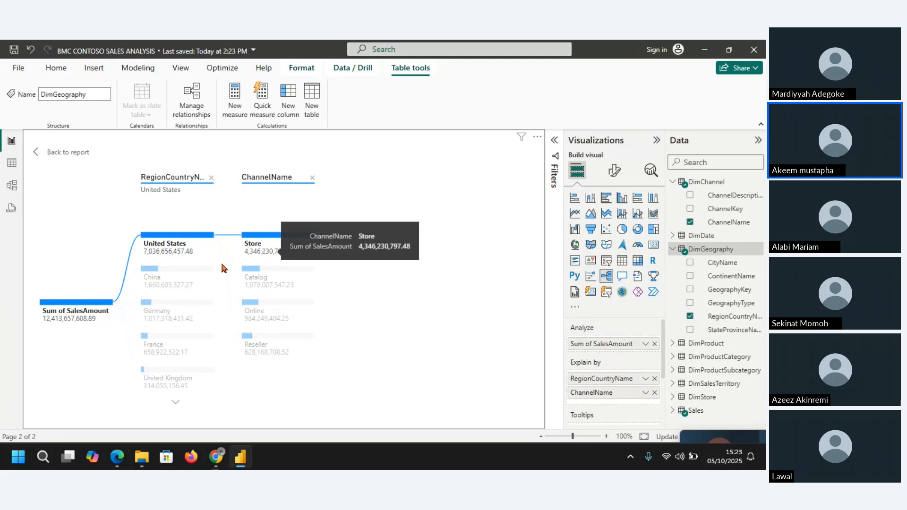
click(191, 278)
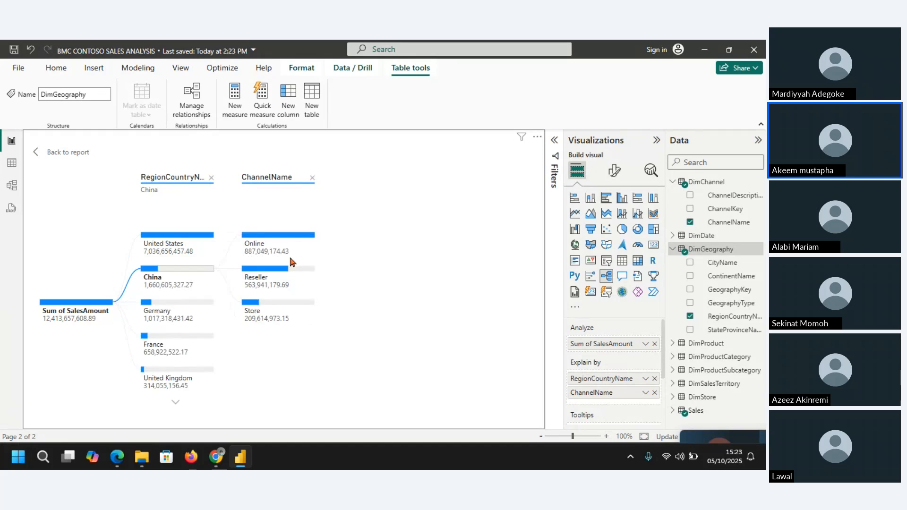
Step: Examine the ChannelName sales breakdown for Germany, France and the United States in the decomposition tree
click(191, 317)
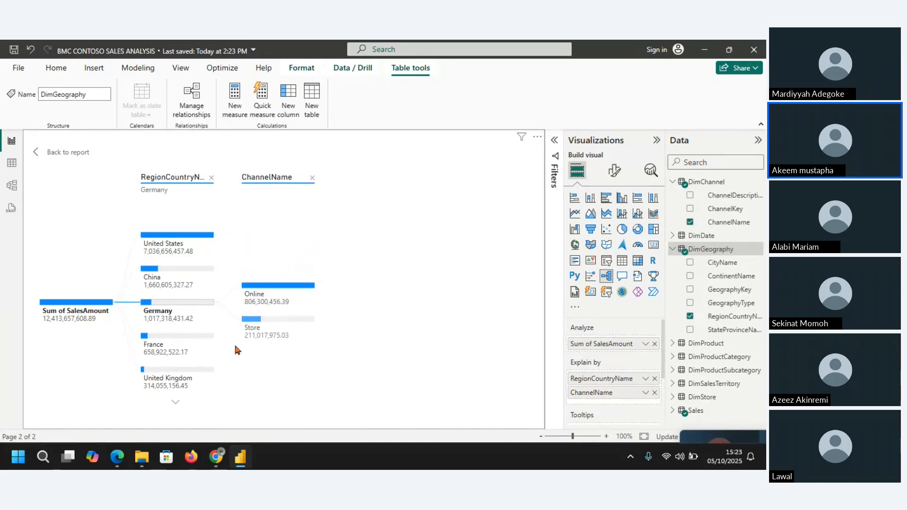
click(181, 339)
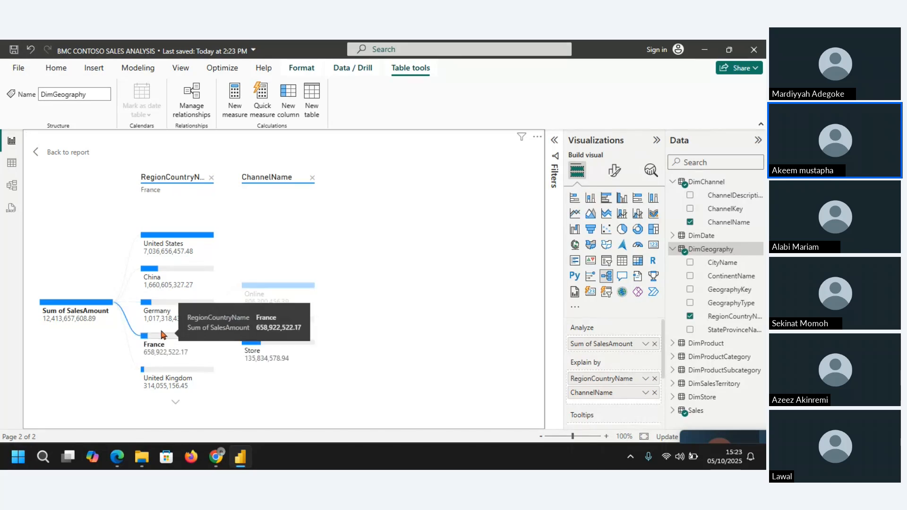
click(179, 242)
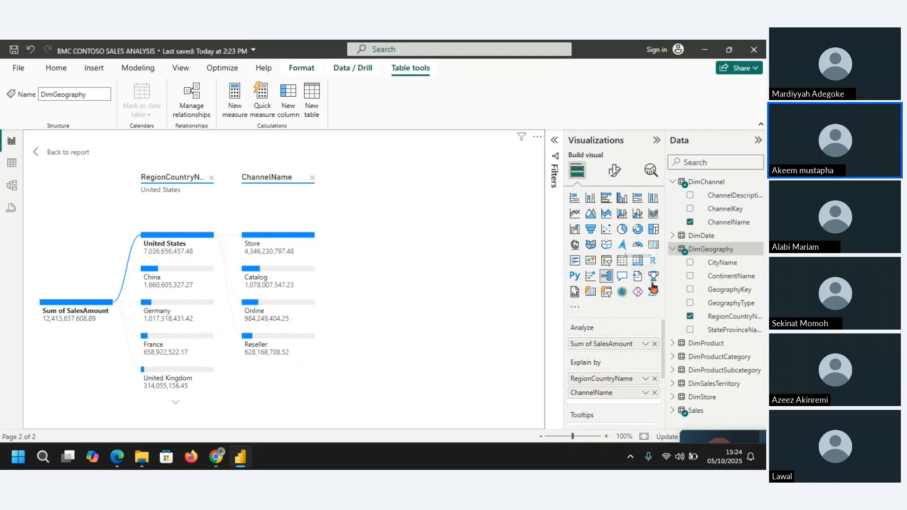
Step: Add ProductCategoryName from DimProductCategory as a third Explain by field and split the United States Reseller branch by it
click(674, 249)
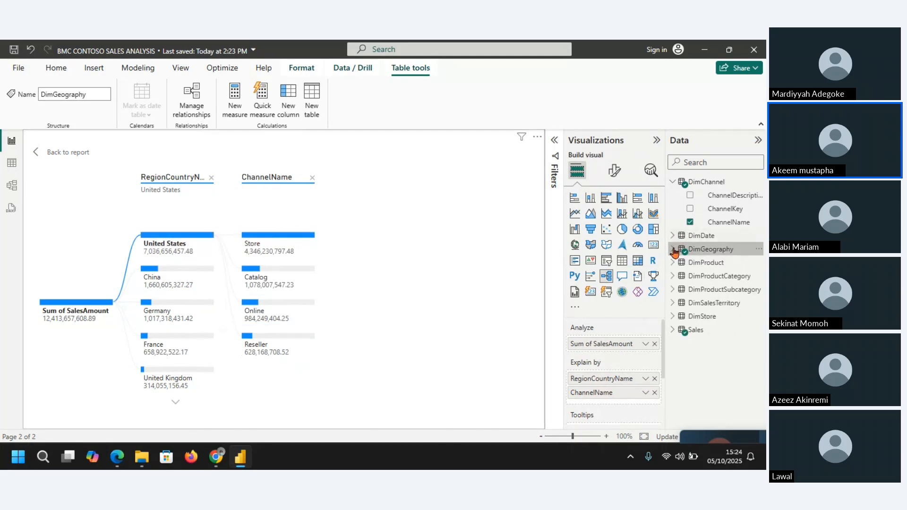
click(673, 182)
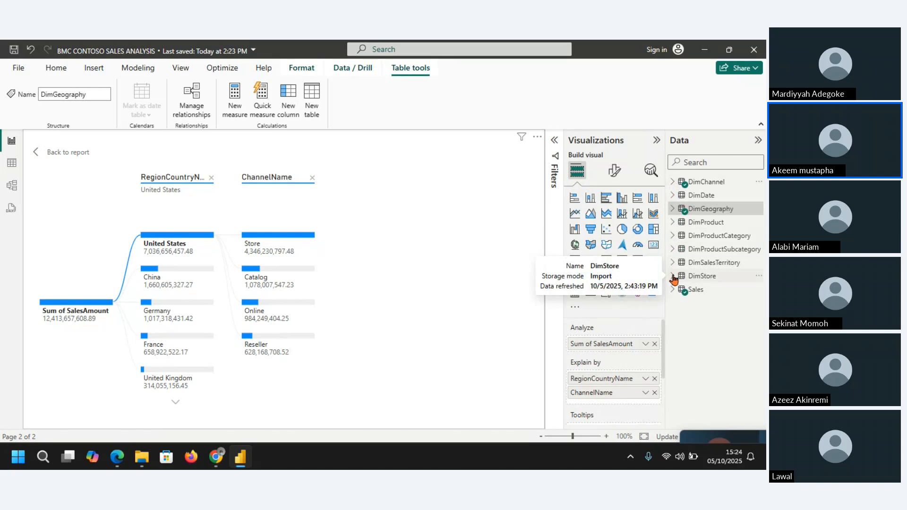
click(673, 222)
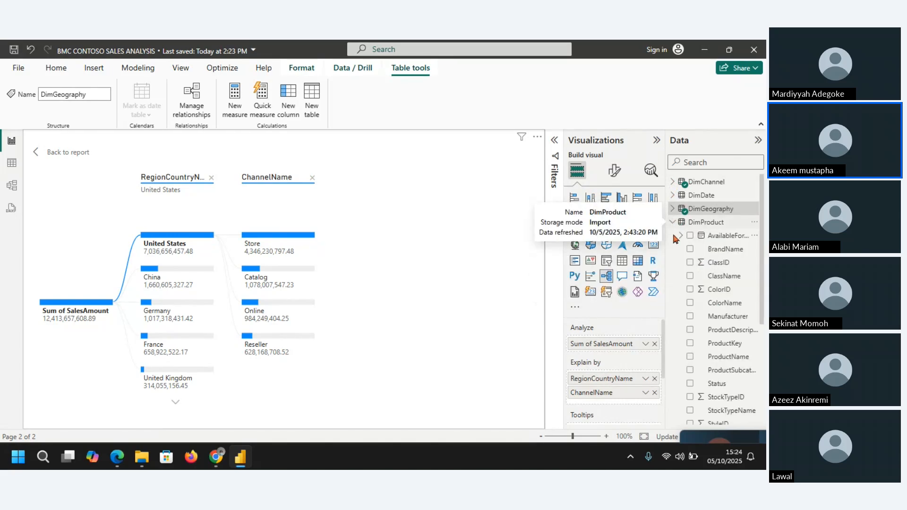
click(674, 225)
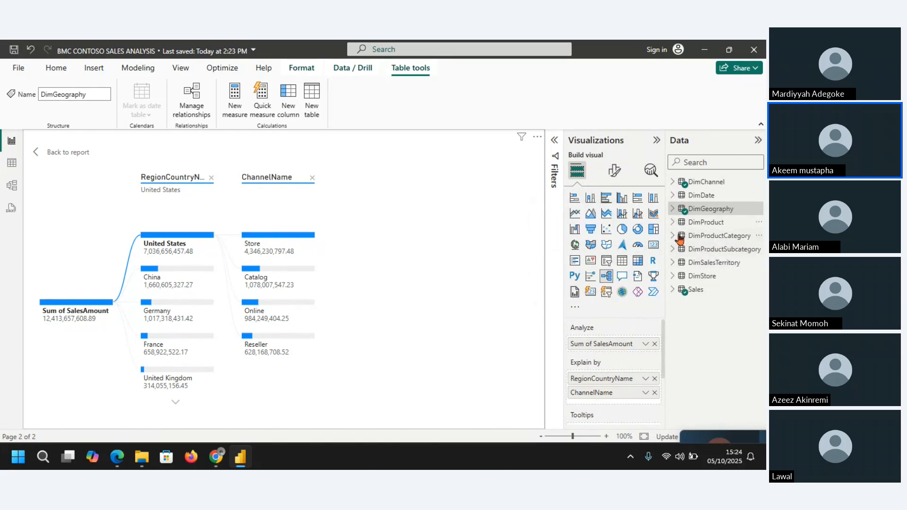
click(674, 236)
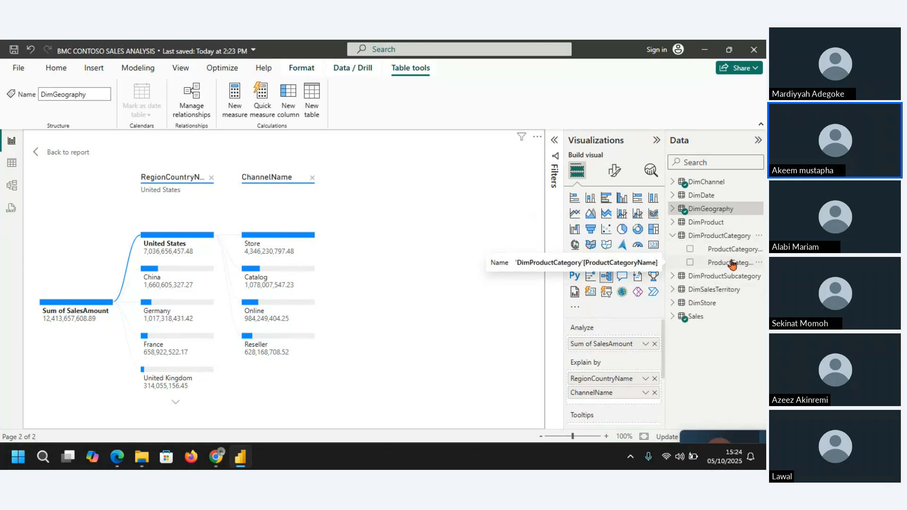
click(690, 263)
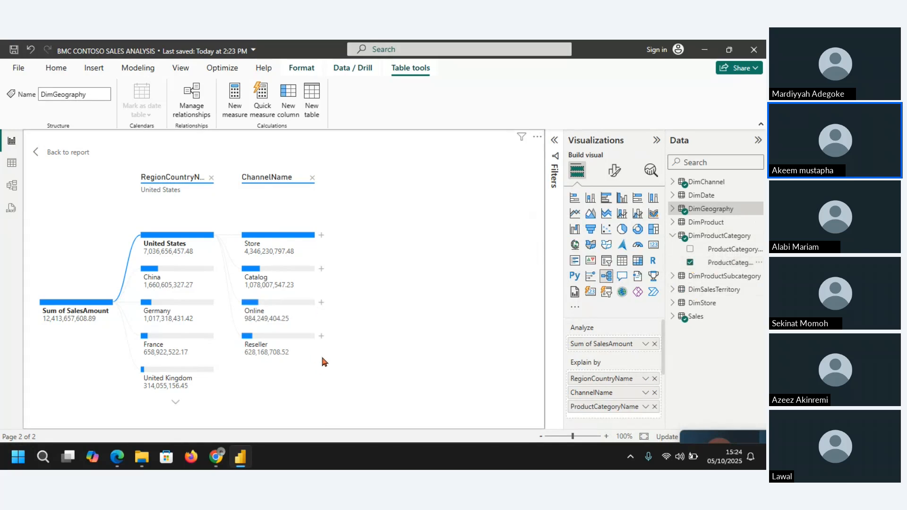
click(321, 337)
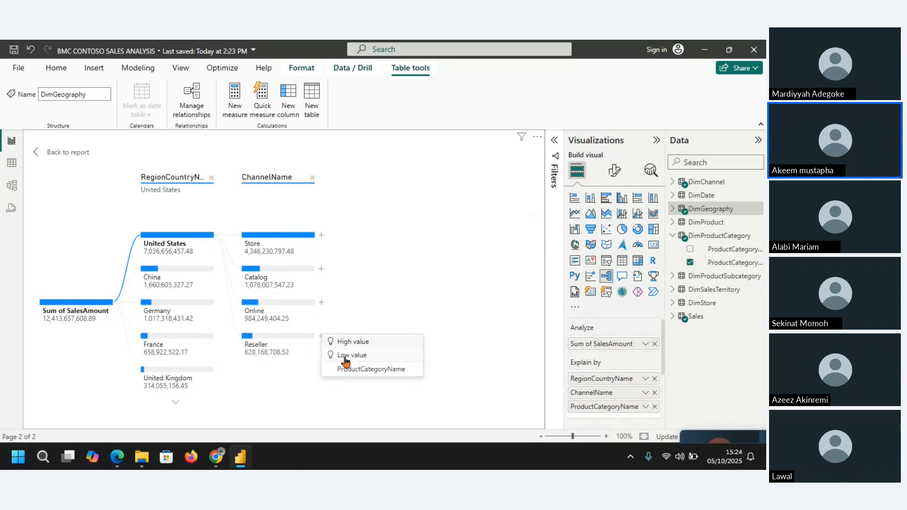
click(357, 373)
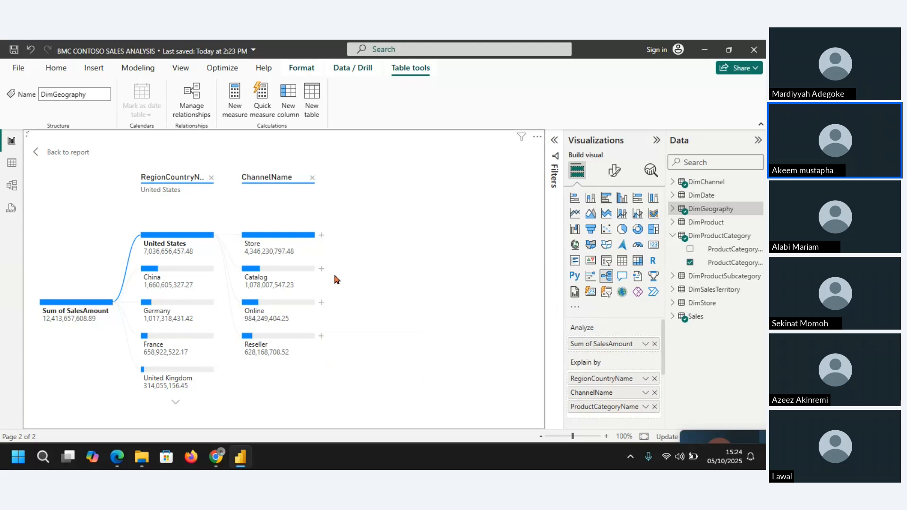
mouse_move(362, 240)
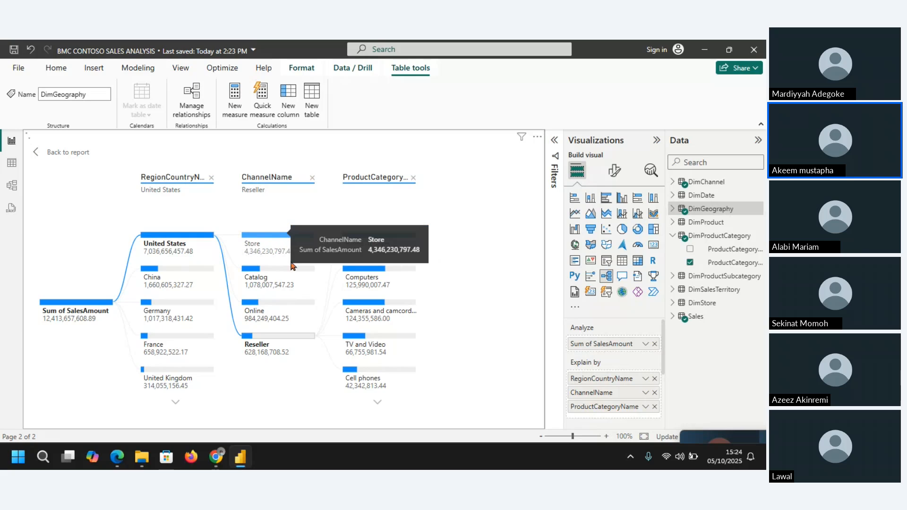
Step: Examine the product category sales of the United States through its Store, Catalog and Online channels
click(274, 243)
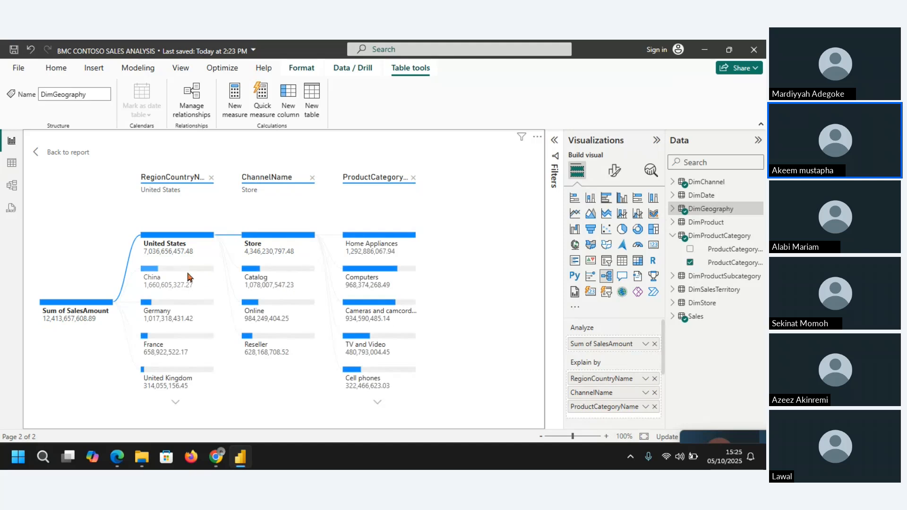
click(269, 278)
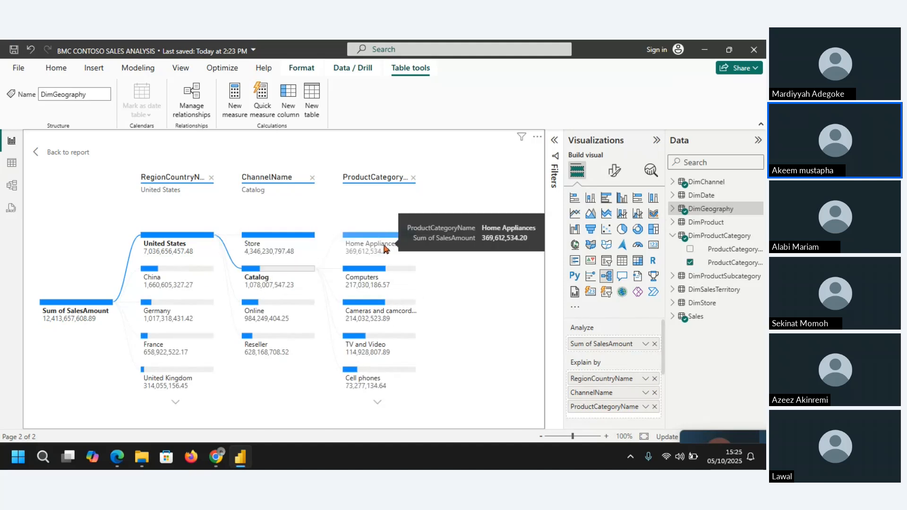
mouse_move(273, 306)
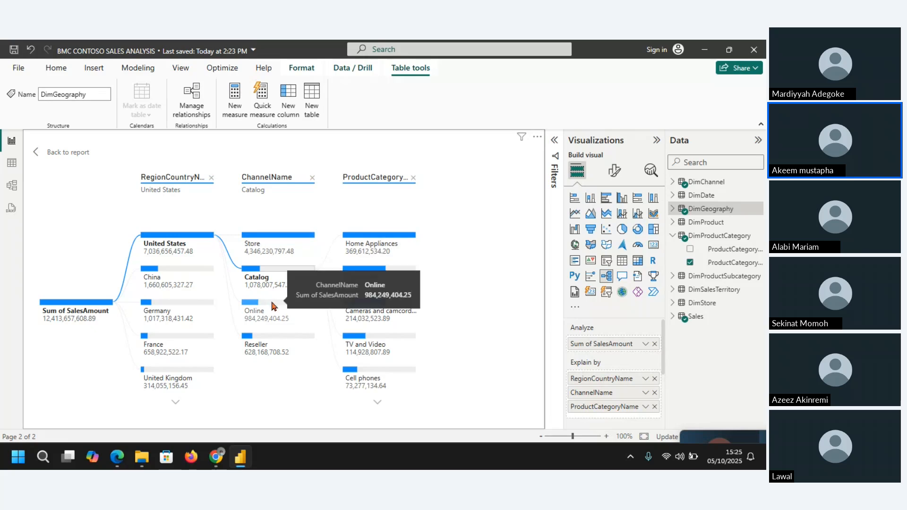
click(336, 296)
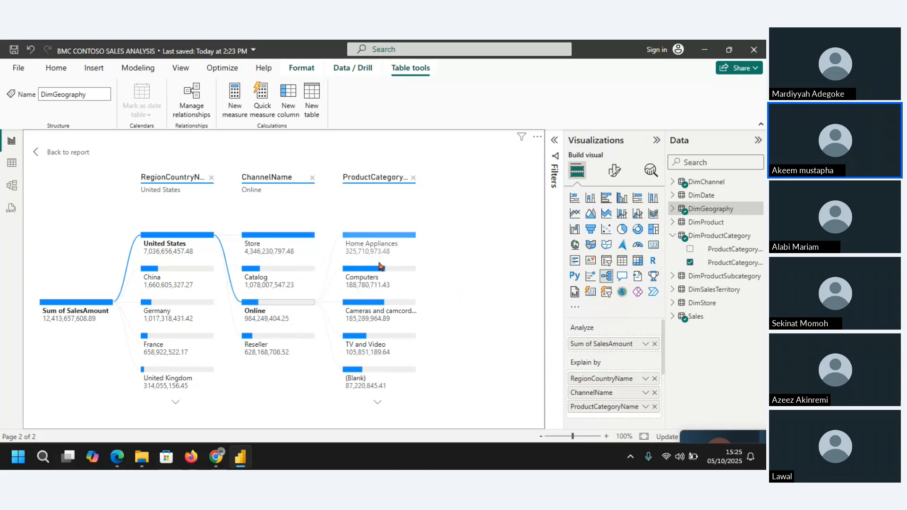
Step: Show the Online channel's product category breakdown for China and for Germany in the decomposition tree
click(180, 277)
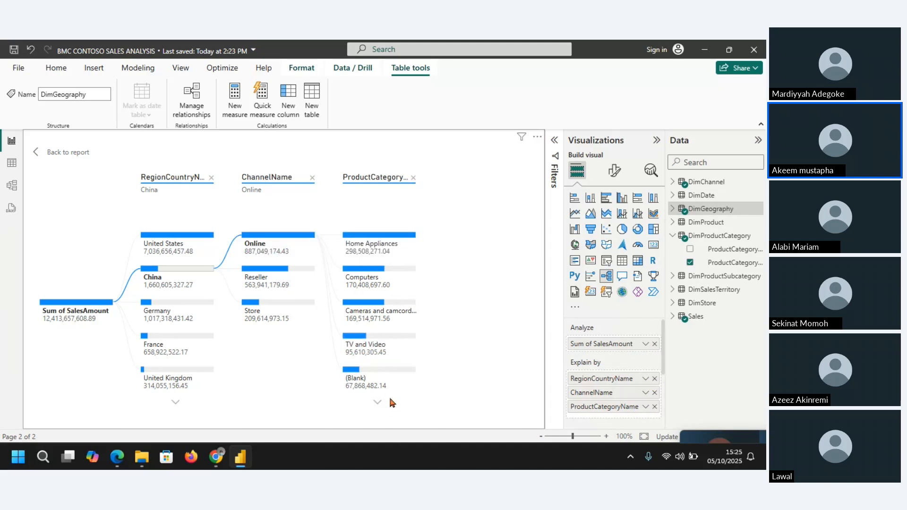
mouse_move(189, 307)
click(191, 309)
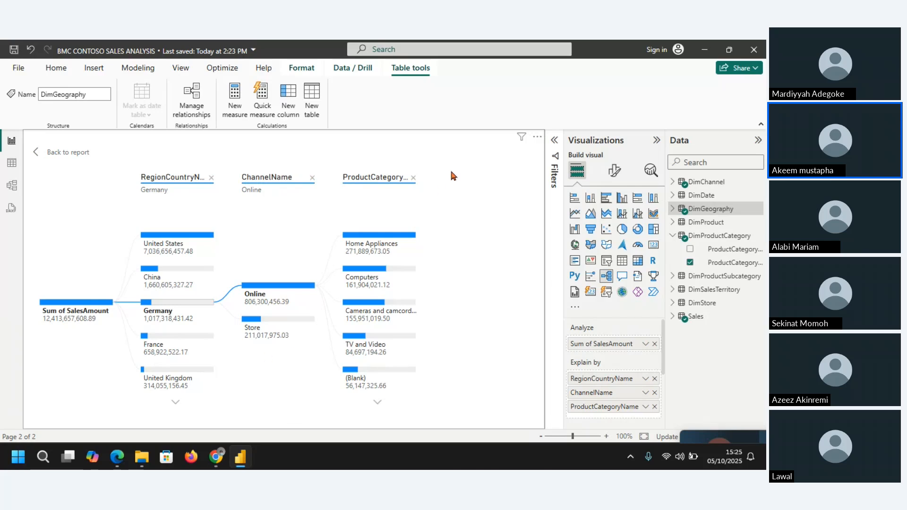
Step: Return to the report page and resize the decomposition tree, wide enough for all three levels and shorter to free space above it
click(37, 153)
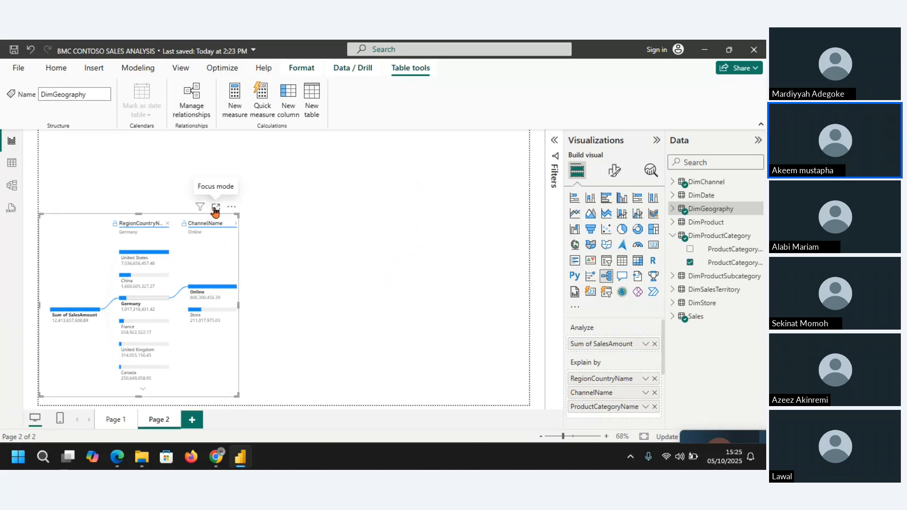
click(216, 208)
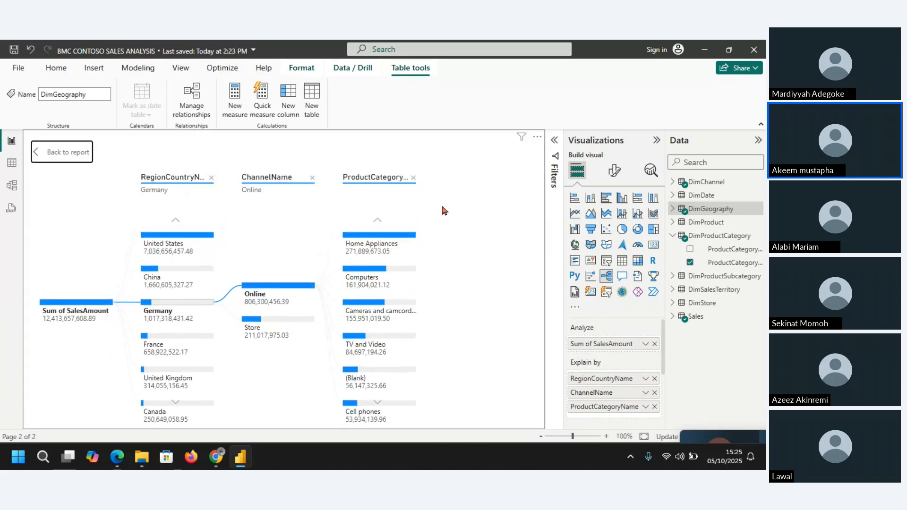
click(52, 154)
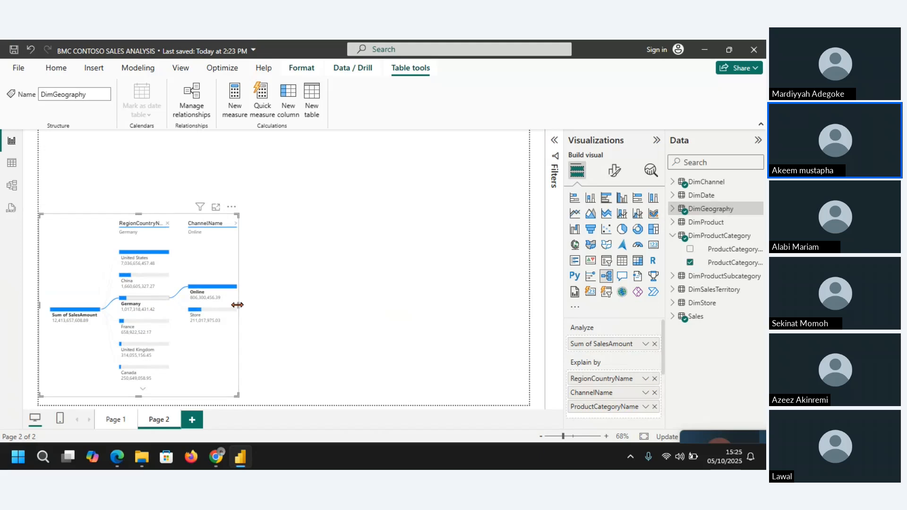
drag(250, 303, 326, 288)
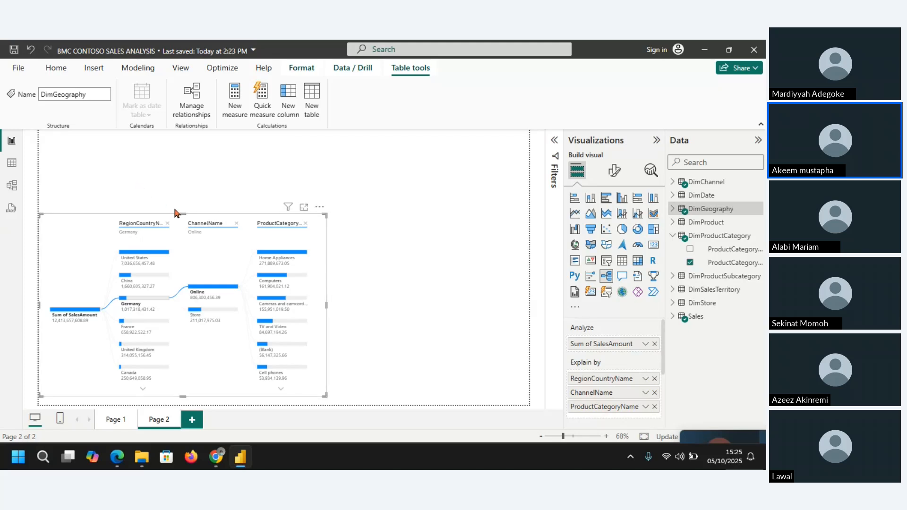
drag(174, 211, 168, 232)
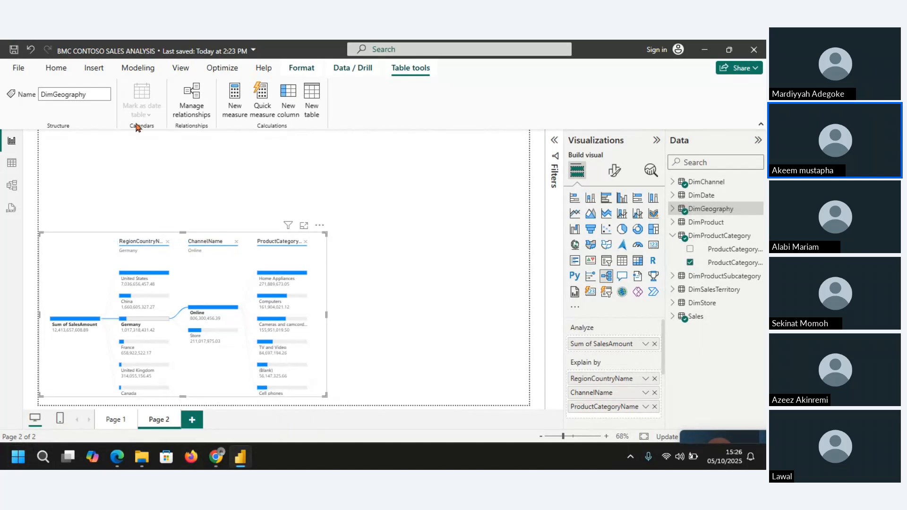
click(91, 68)
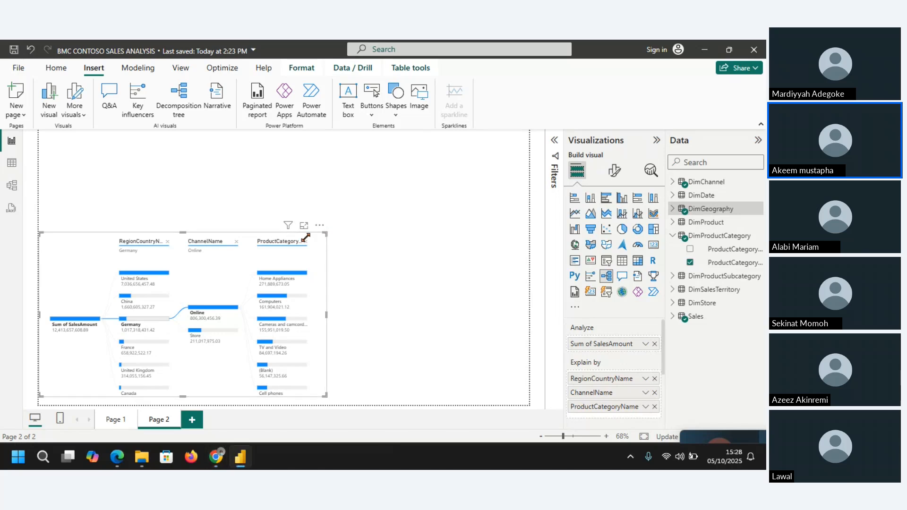
drag(325, 232, 310, 253)
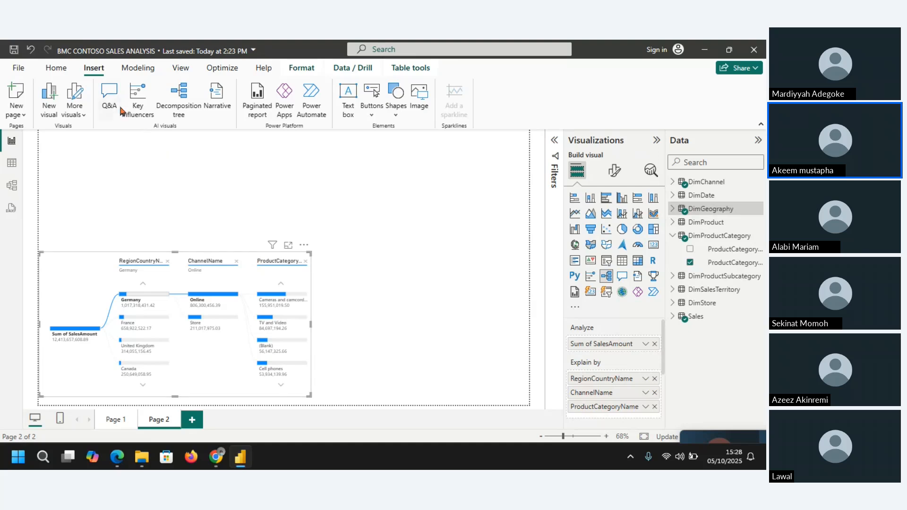
Step: Insert a Key influencers visual on Page 2 above the decomposition tree
click(138, 96)
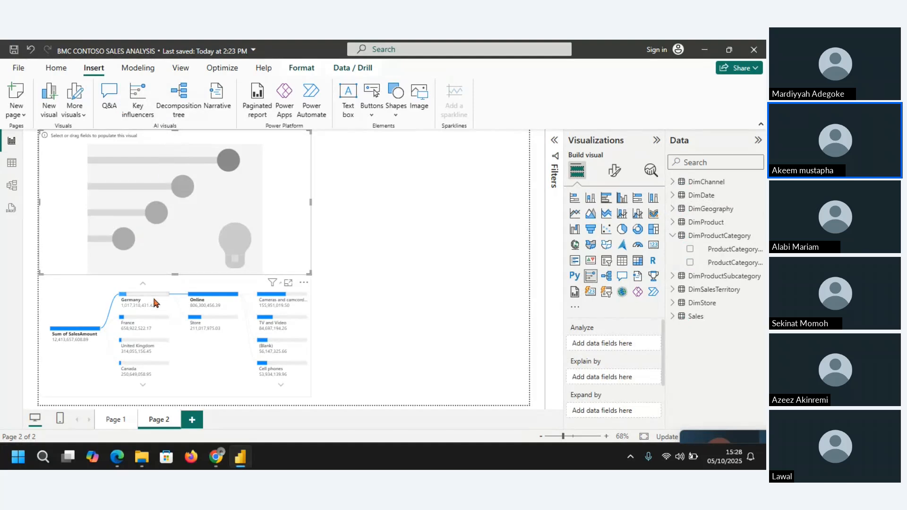
click(204, 386)
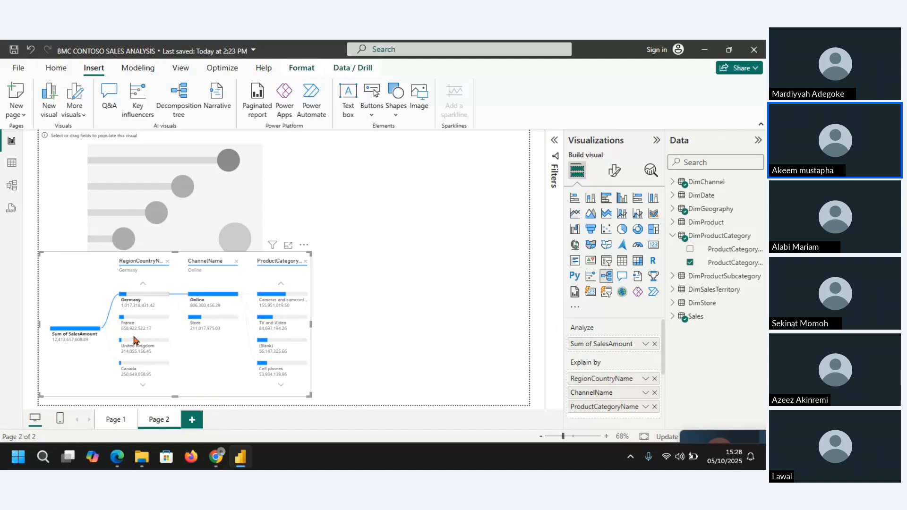
mouse_move(156, 343)
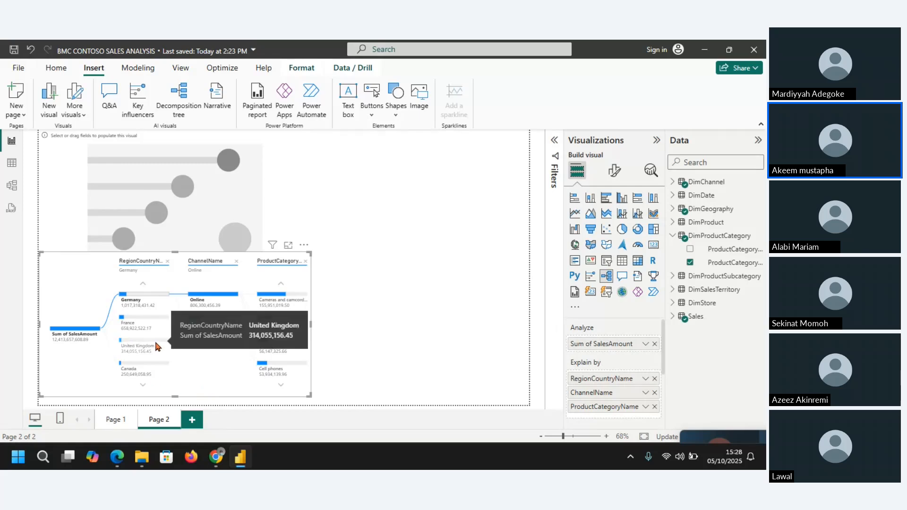
Step: Set SalesAmount from the Sales table as the Analyze field of the Key influencers visual
click(210, 203)
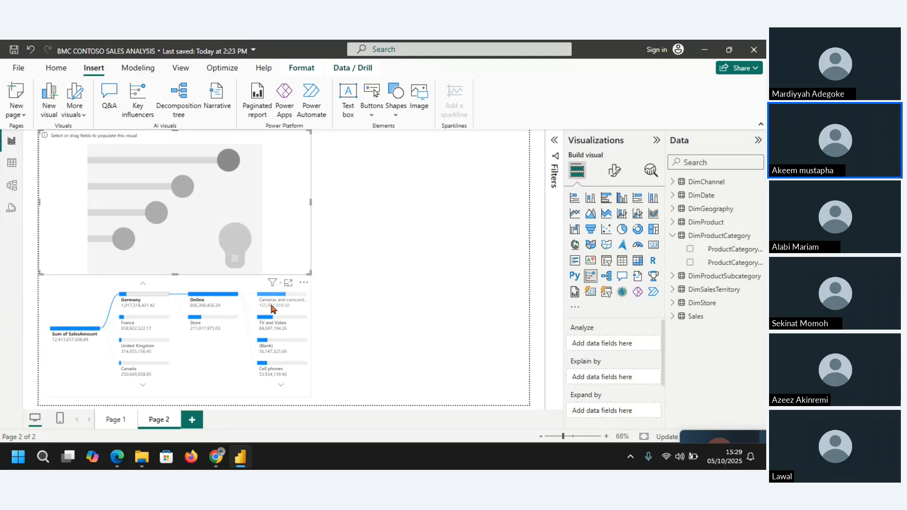
mouse_move(272, 309)
mouse_move(281, 377)
click(674, 316)
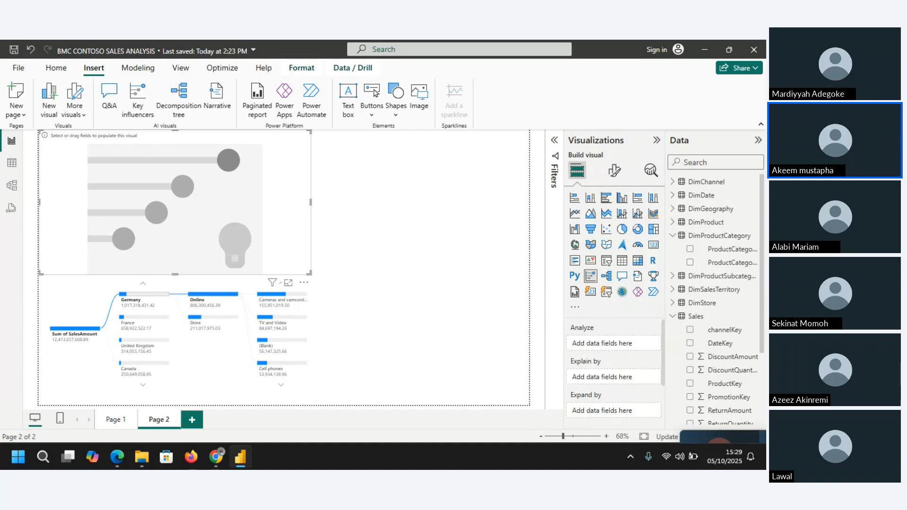
scroll(763, 315, down, 3)
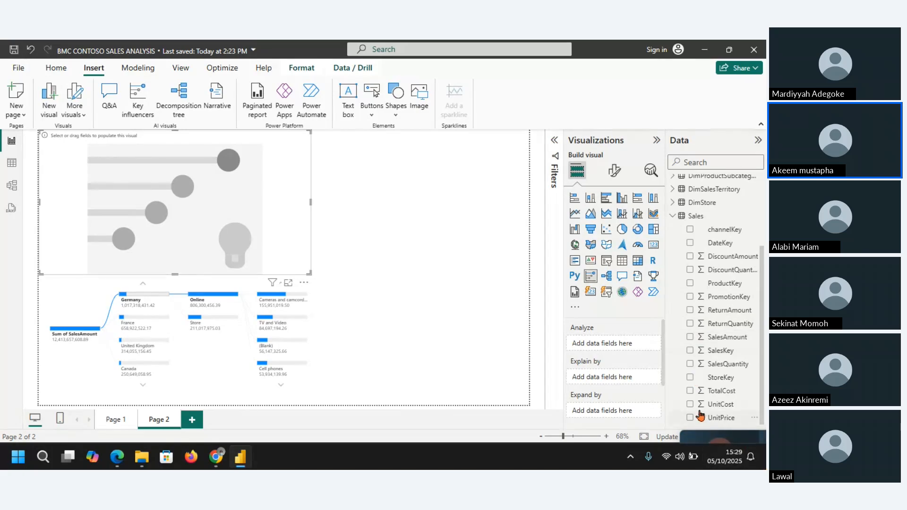
click(690, 338)
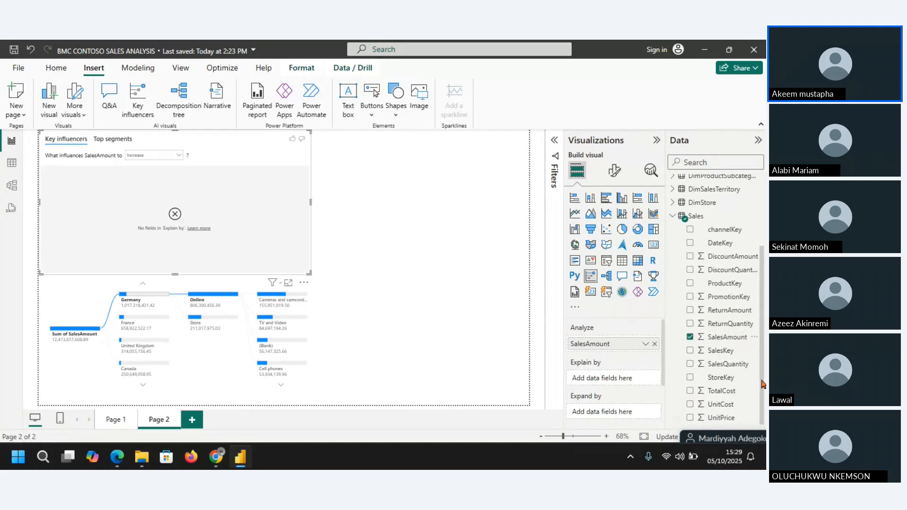
Step: Add ProductSubcategoryName from DimProductSubcategory as the Explain by field of the Key influencers visual
drag(761, 384, 761, 302)
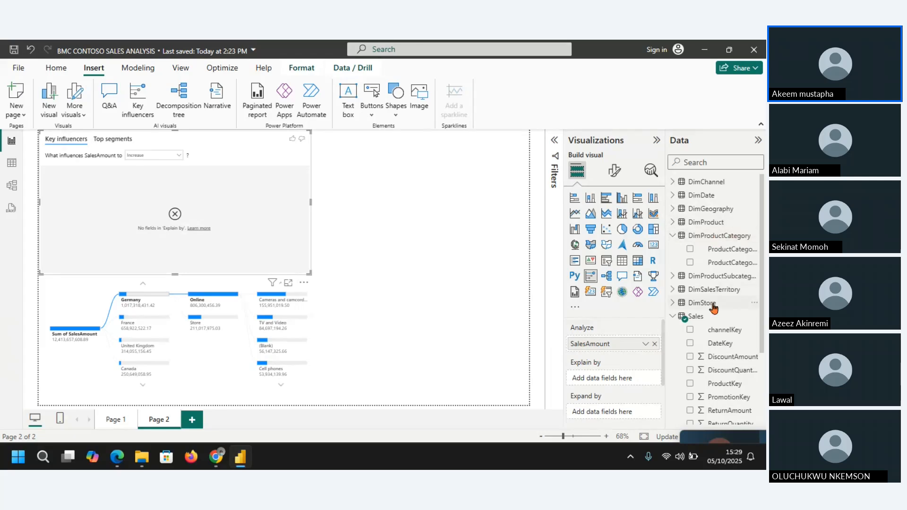
click(672, 235)
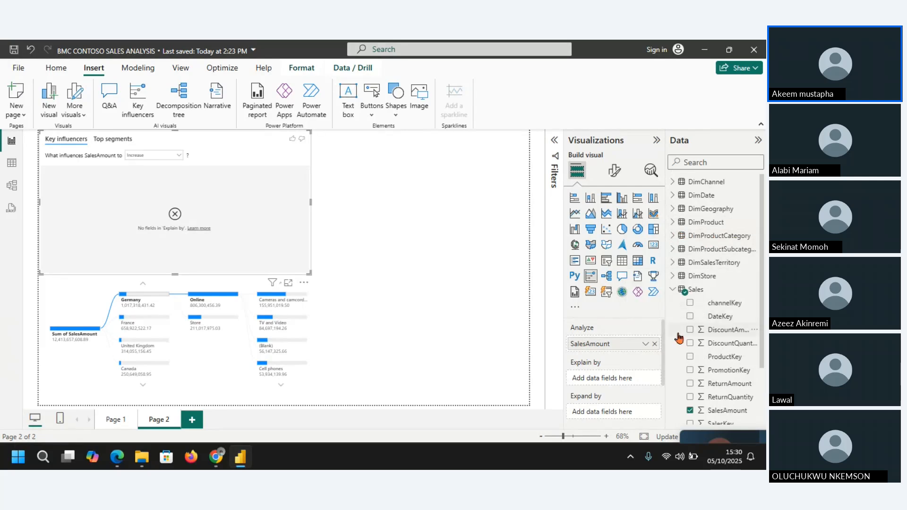
click(673, 289)
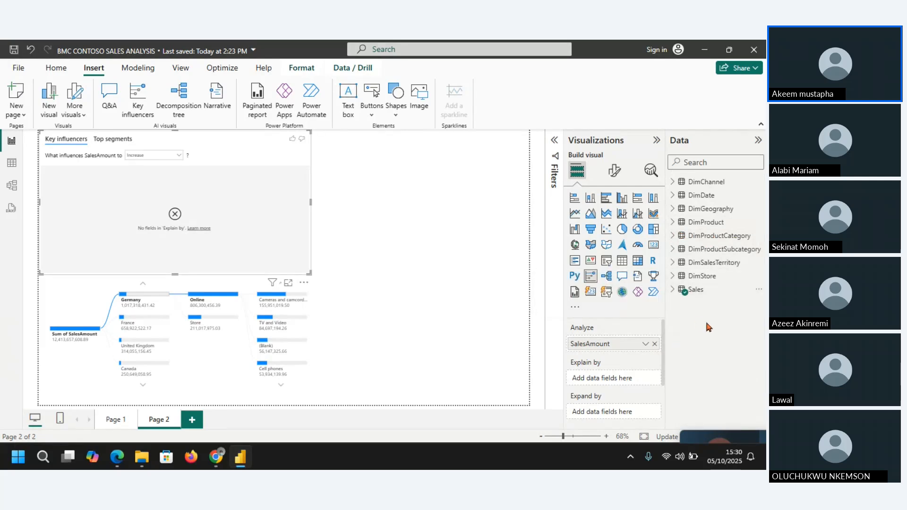
click(672, 248)
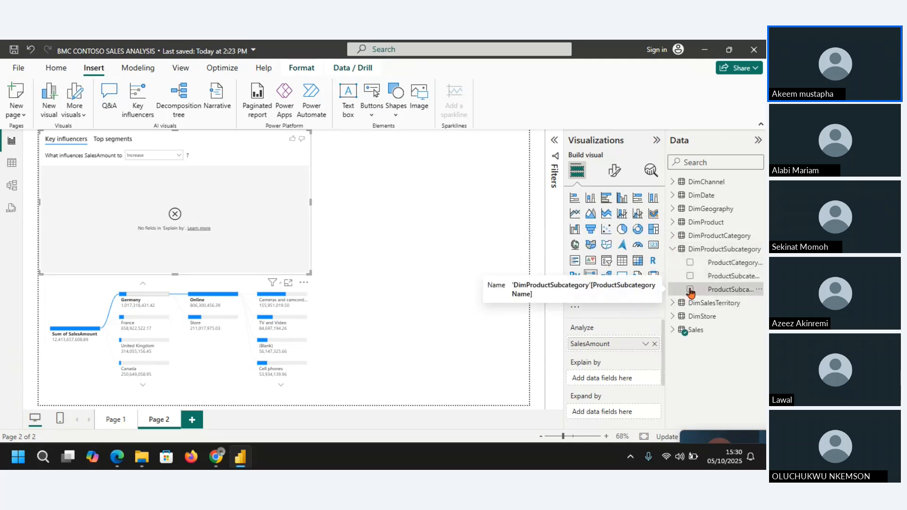
click(690, 290)
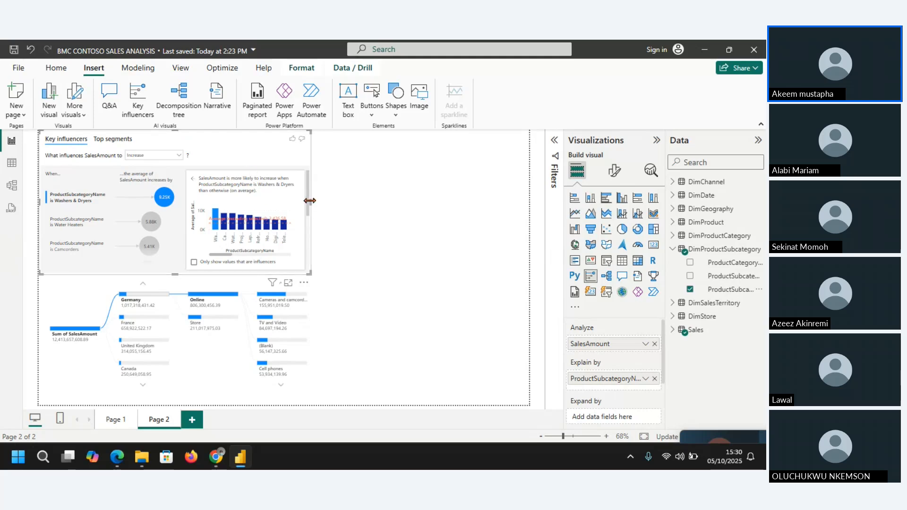
Step: Enlarge the Key influencers visual in focus mode and examine the Washers & Dryers, Water Heaters and Camcorders influencers
click(290, 283)
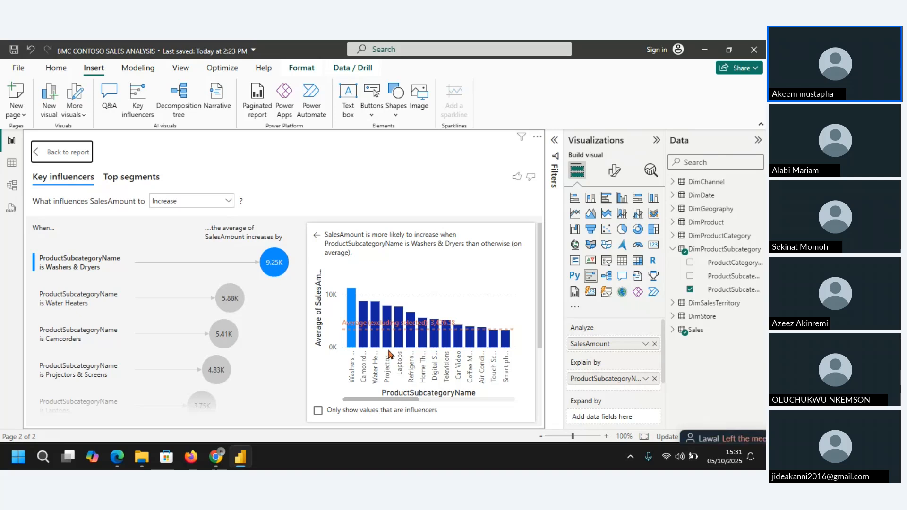
mouse_move(388, 352)
mouse_move(369, 326)
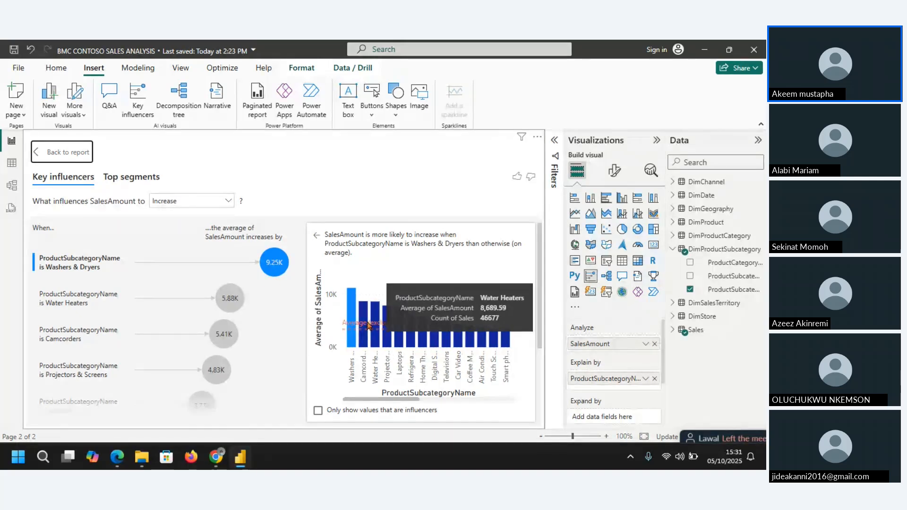
mouse_move(353, 313)
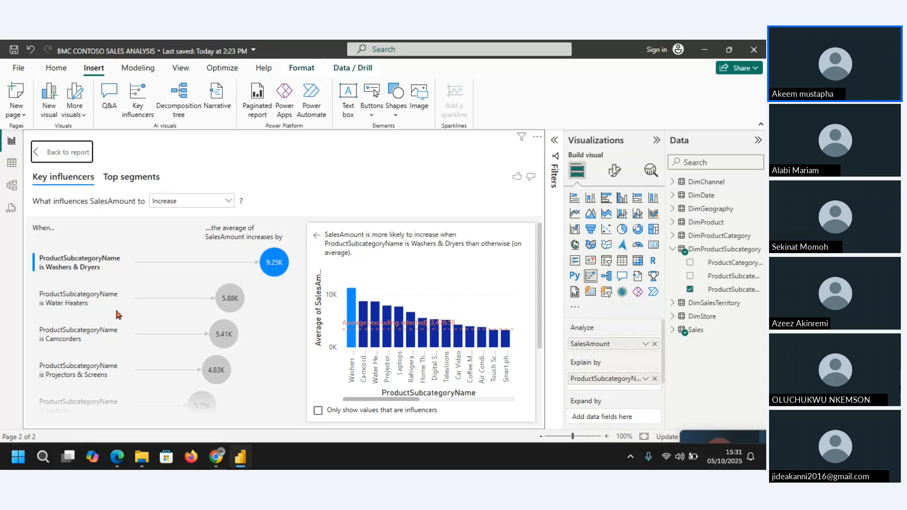
click(229, 300)
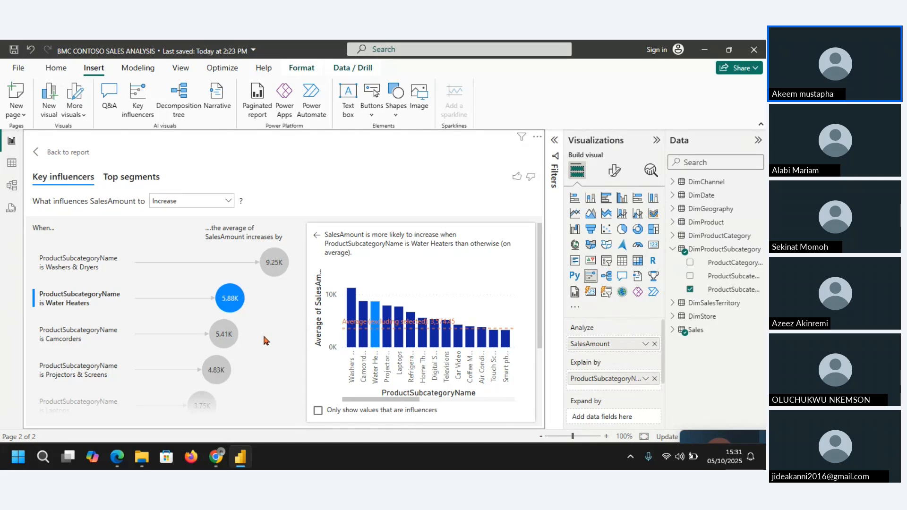
click(226, 341)
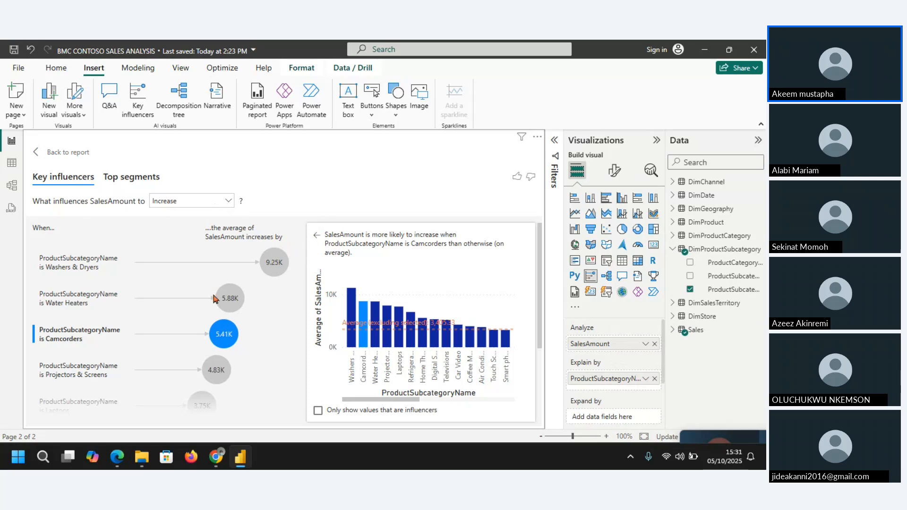
Step: View what influences SalesAmount to Decrease, comparing the subcategory chart with and without the restriction to influencer values
click(225, 203)
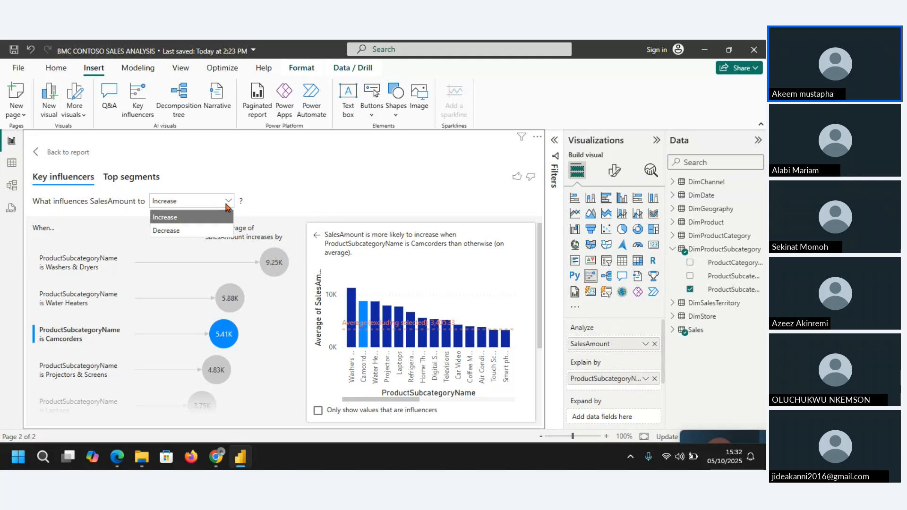
click(195, 232)
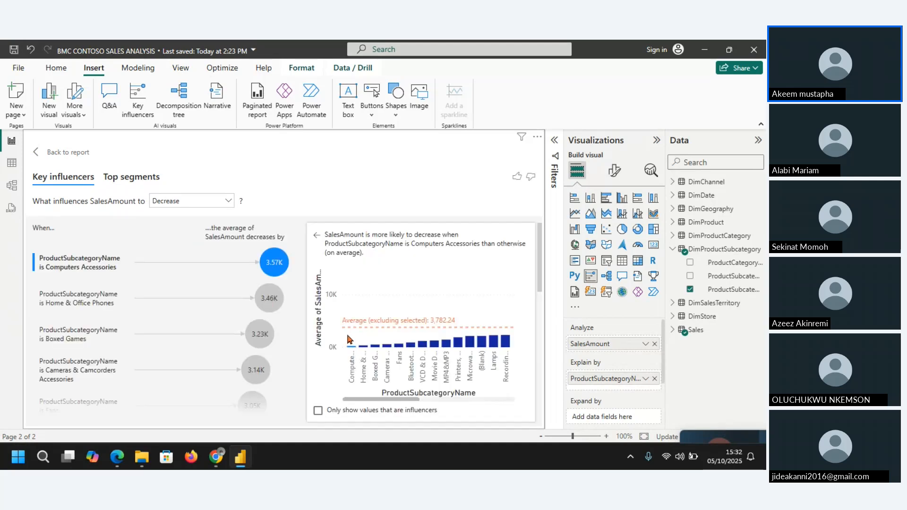
mouse_move(488, 341)
click(318, 411)
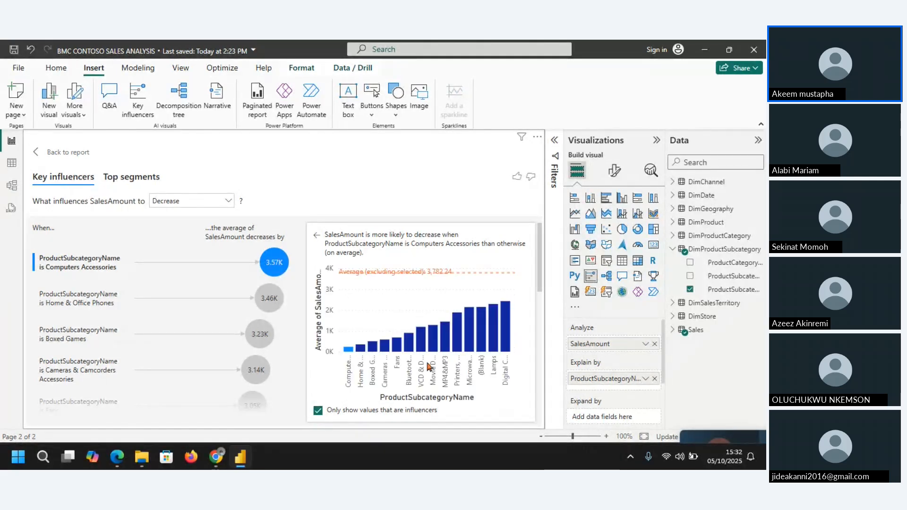
click(318, 412)
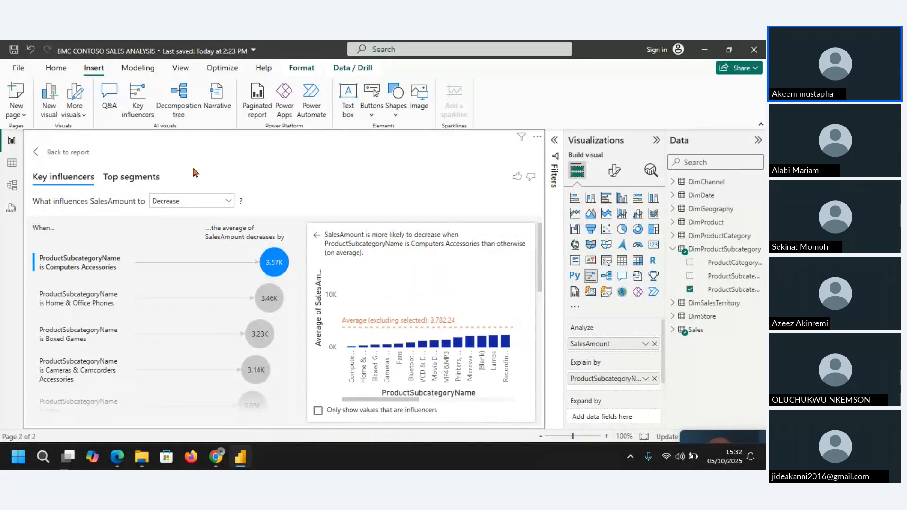
Step: Set the SalesAmount analysis to Increase, show only values that are influencers, and return to the report page
click(210, 201)
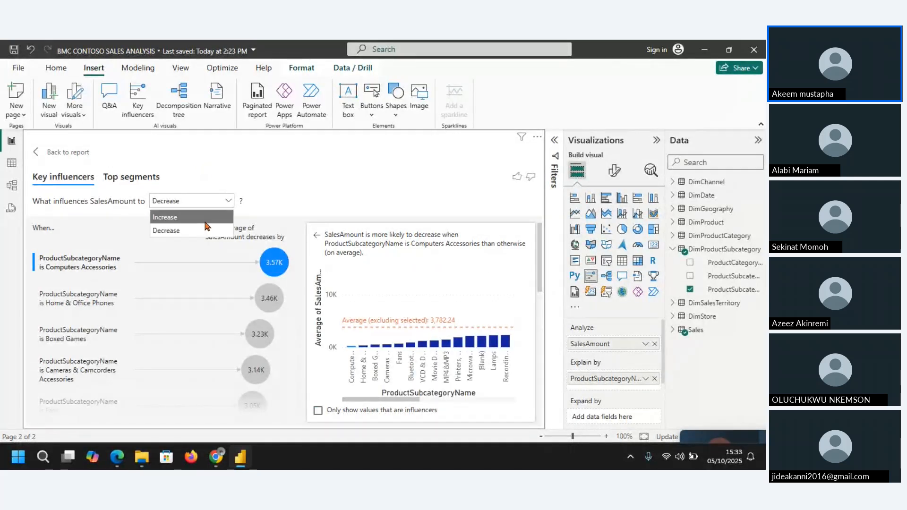
click(206, 221)
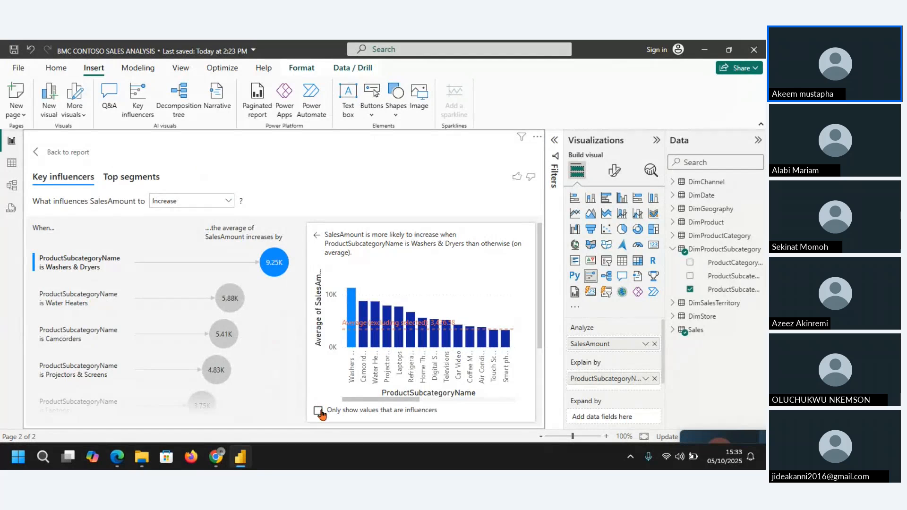
click(318, 411)
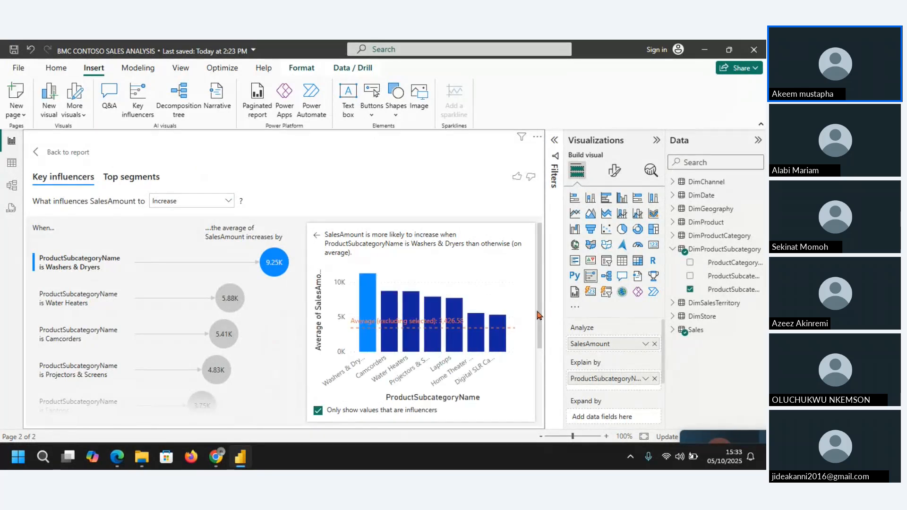
drag(540, 330, 538, 282)
click(68, 152)
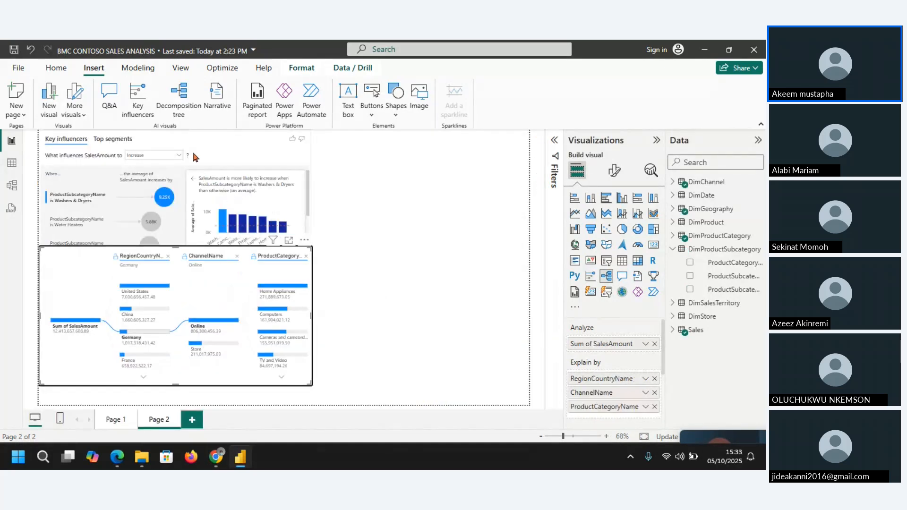
Step: Open the Key influencers visual in focus mode and display its Top segments
click(288, 240)
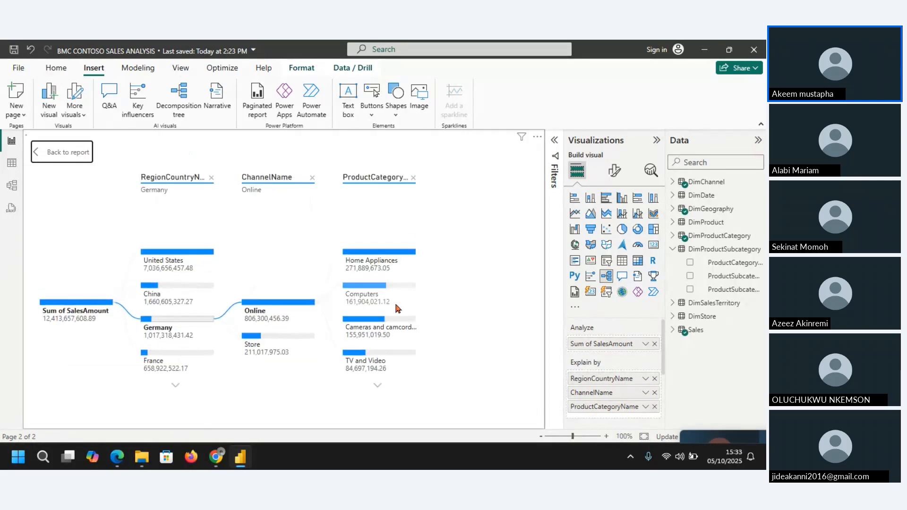
click(45, 153)
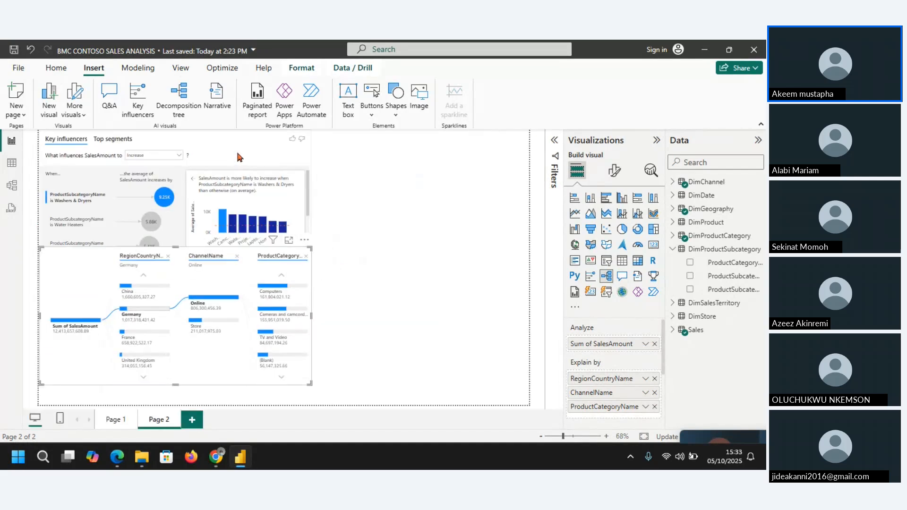
click(239, 158)
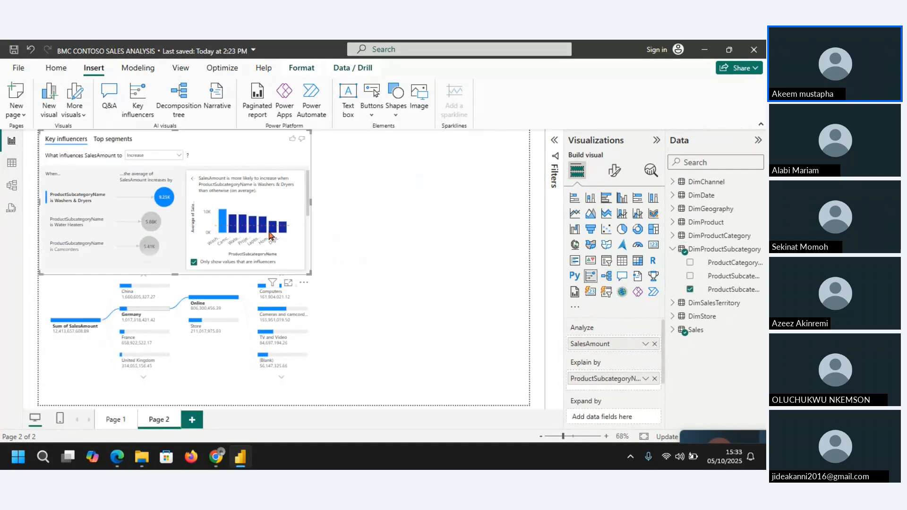
click(288, 285)
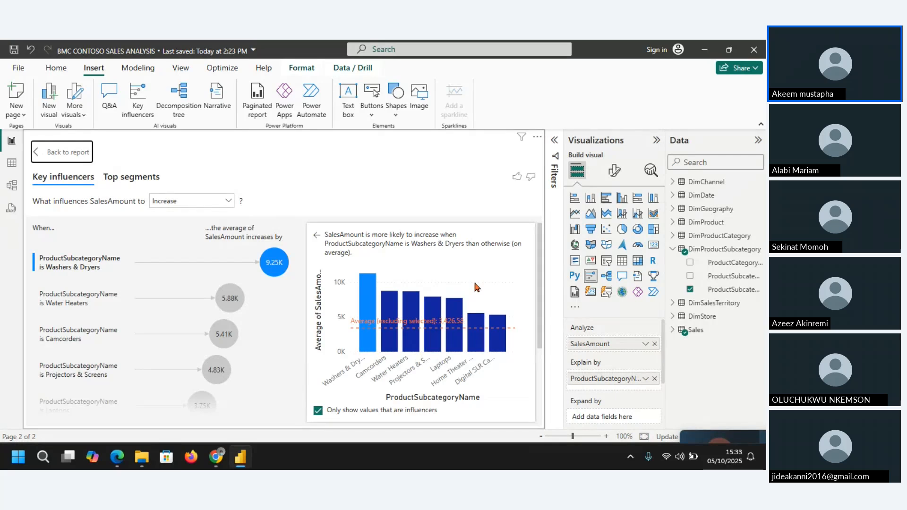
click(141, 183)
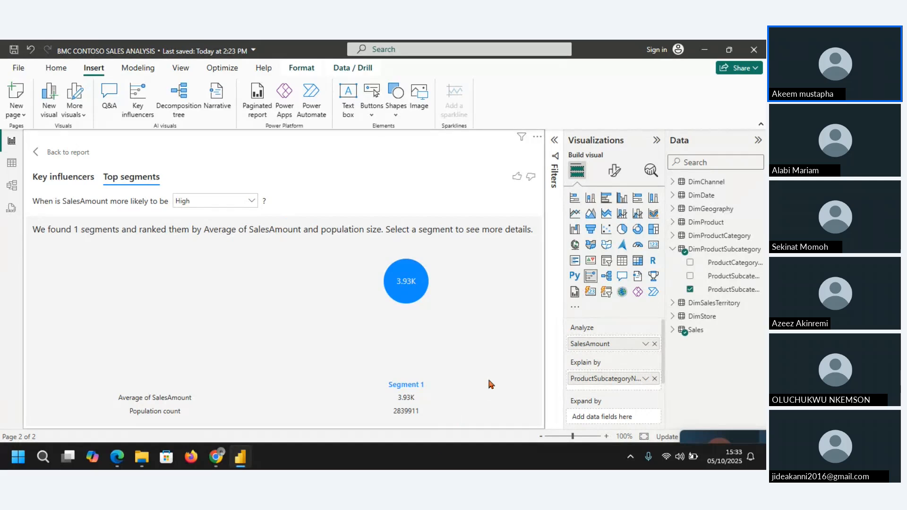
Step: Show the segments where SalesAmount is more likely to be Low and examine the details of Segment 1
click(253, 201)
click(222, 231)
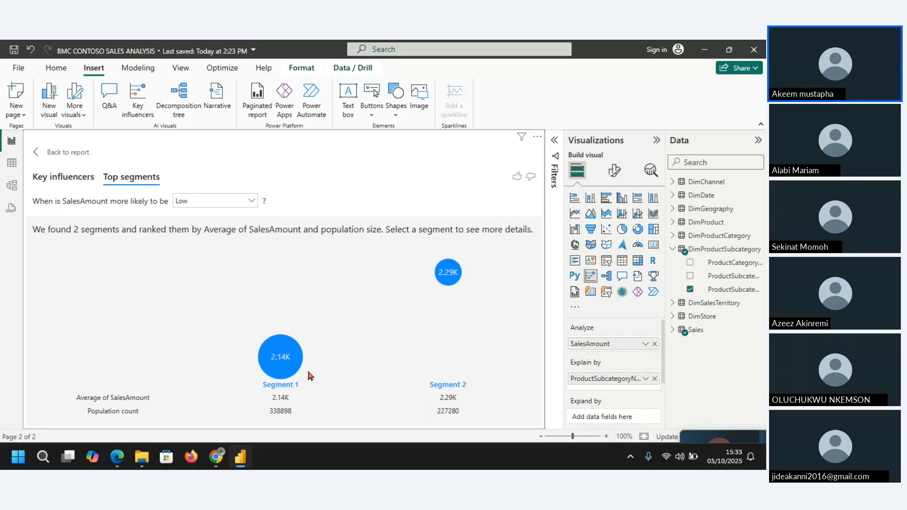
click(282, 368)
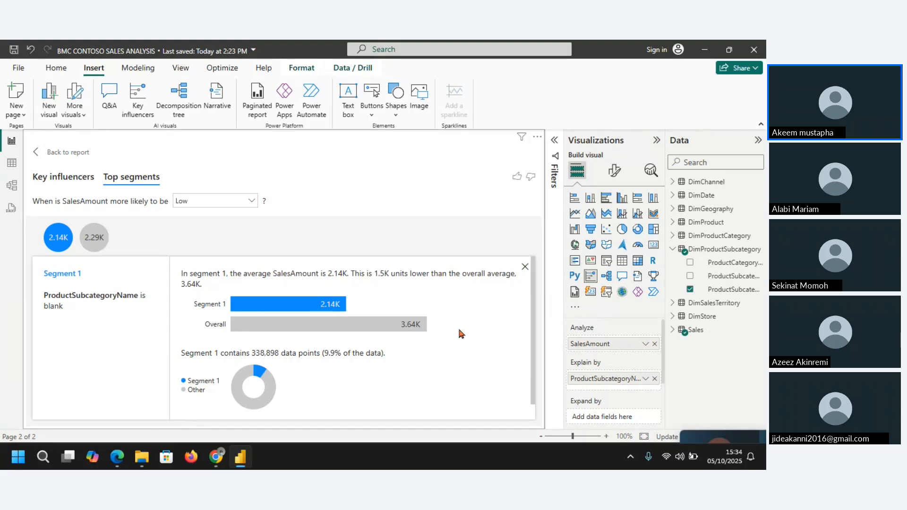
Step: Set the Top segments analysis to High and return to the report page
click(215, 200)
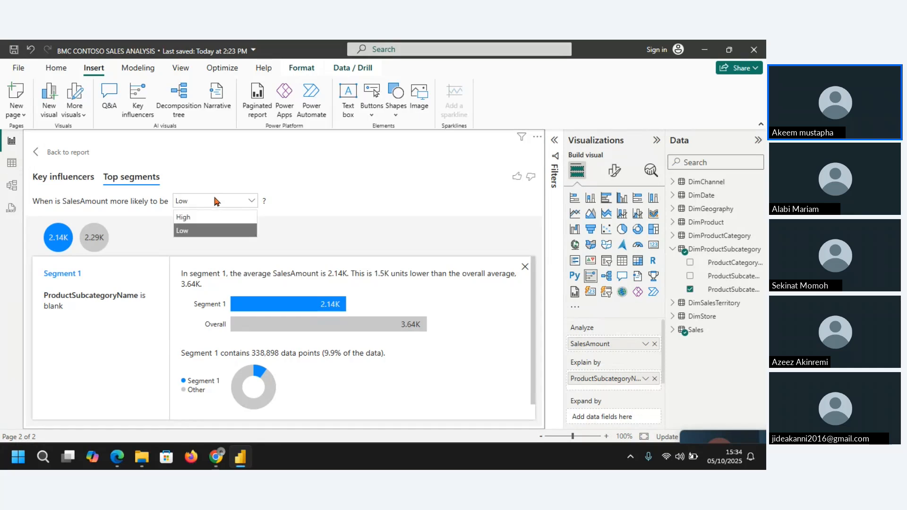
click(215, 216)
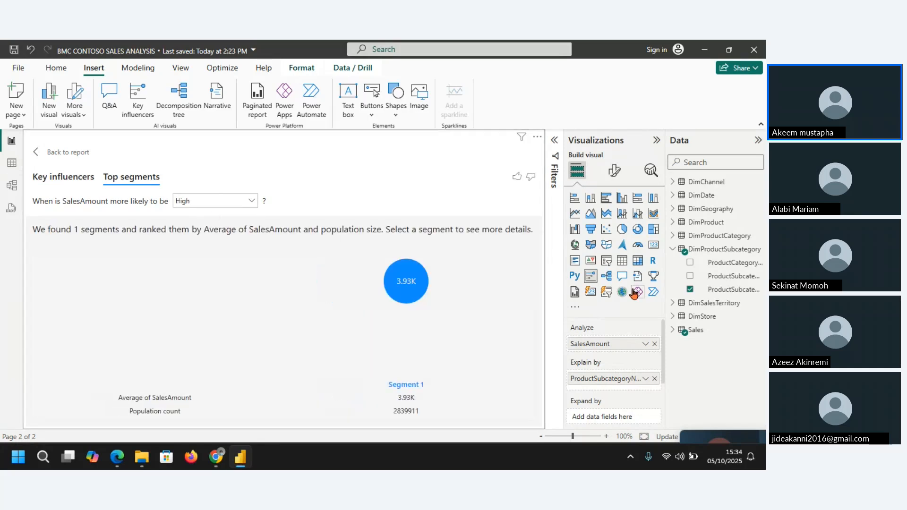
click(40, 152)
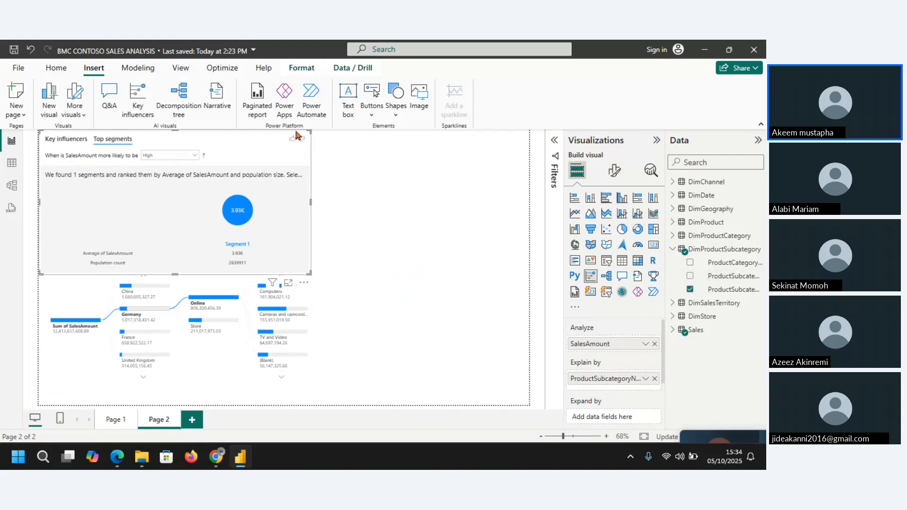
Step: In focus mode, add StoreName from DimStore as a second Explain by field of the Key influencers visual
click(288, 282)
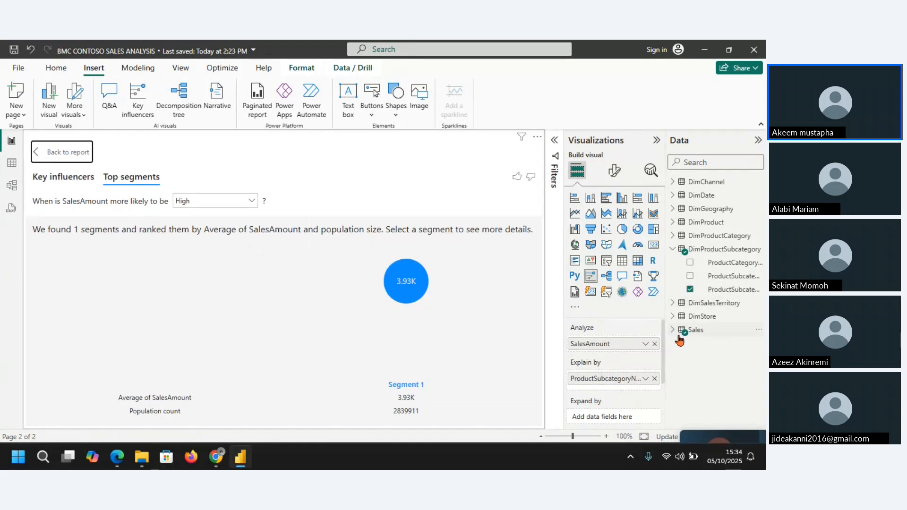
drag(664, 347, 660, 371)
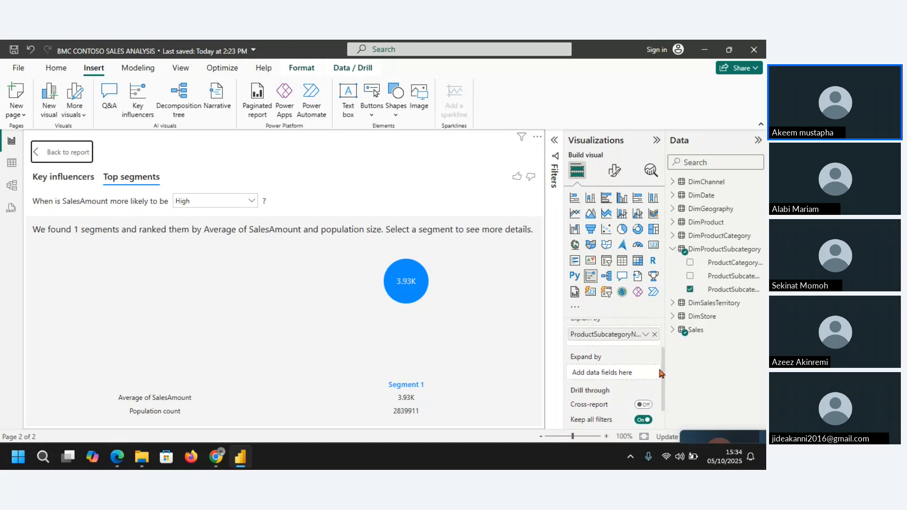
click(674, 250)
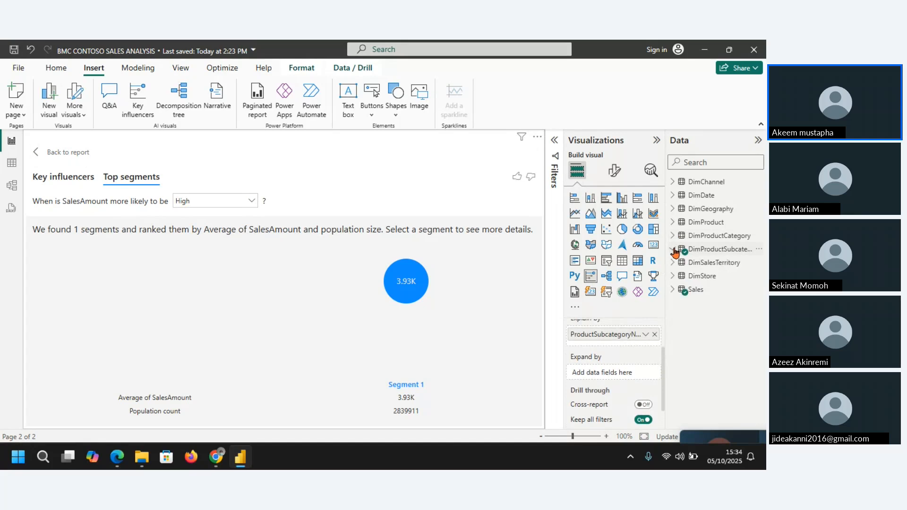
click(674, 278)
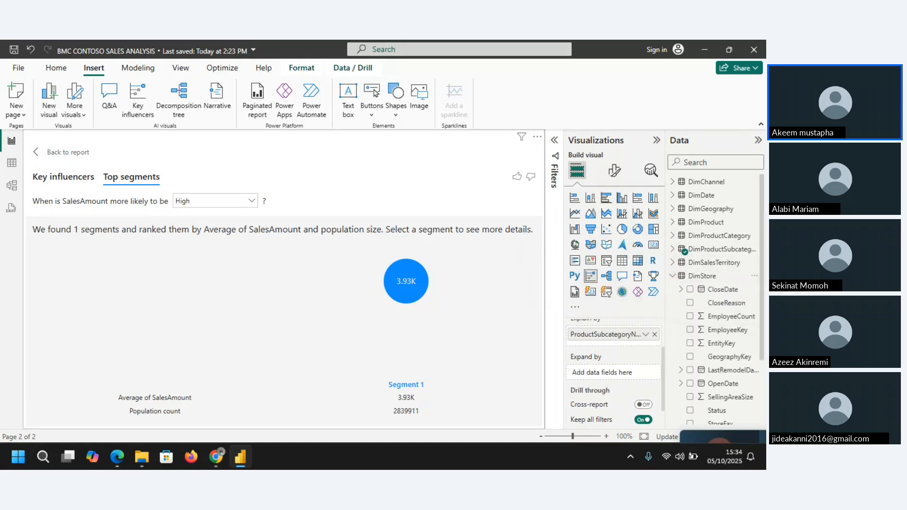
scroll(763, 314, down, 1)
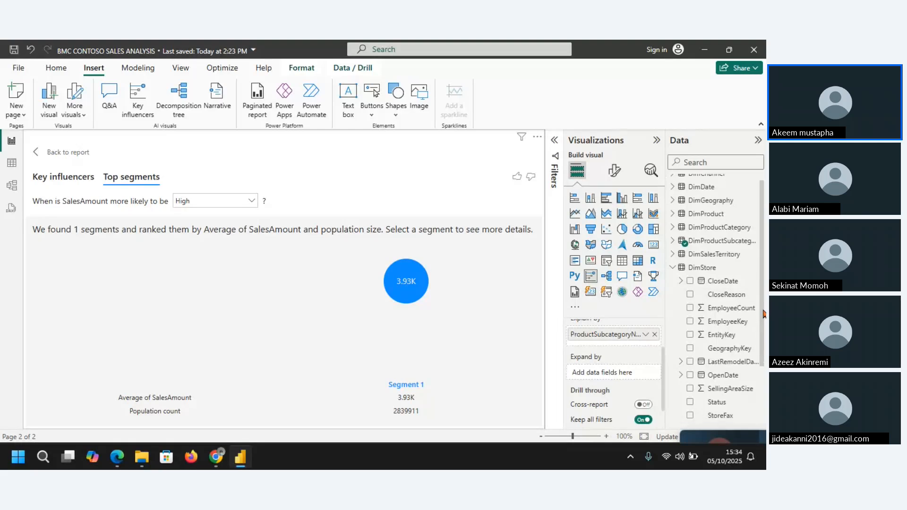
scroll(764, 314, down, 5)
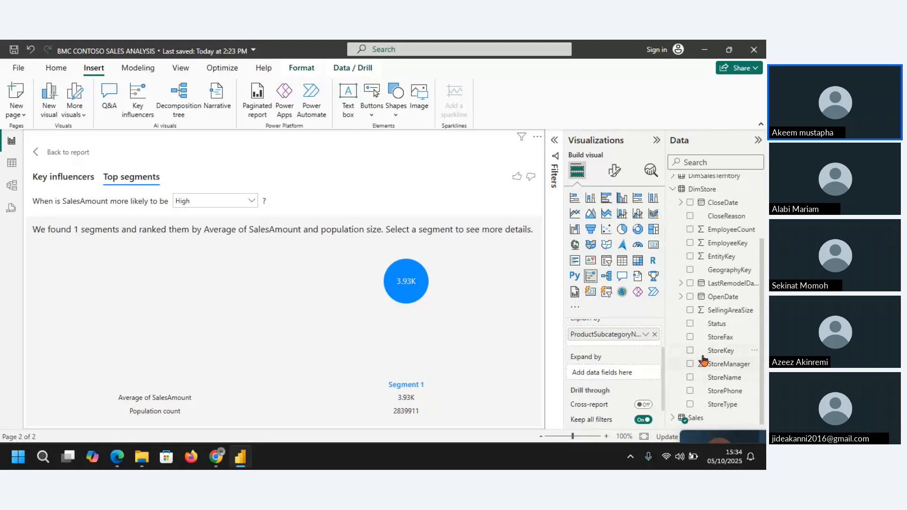
click(690, 377)
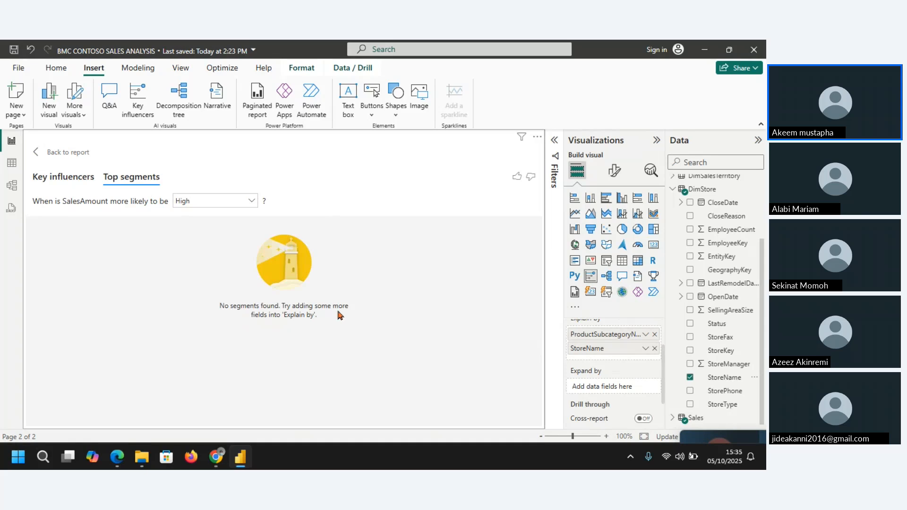
Step: Switch the visual from Top segments back to its Key influencers analysis for SalesAmount to Increase
click(82, 185)
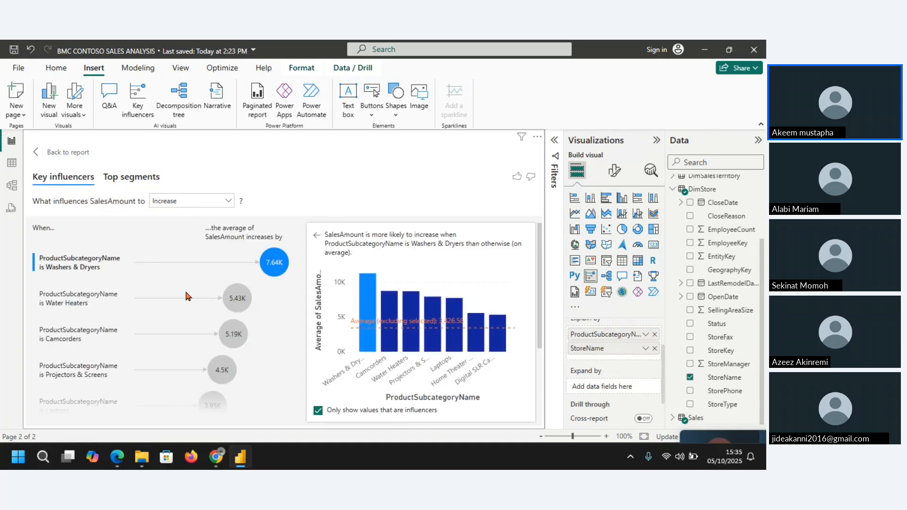
click(228, 204)
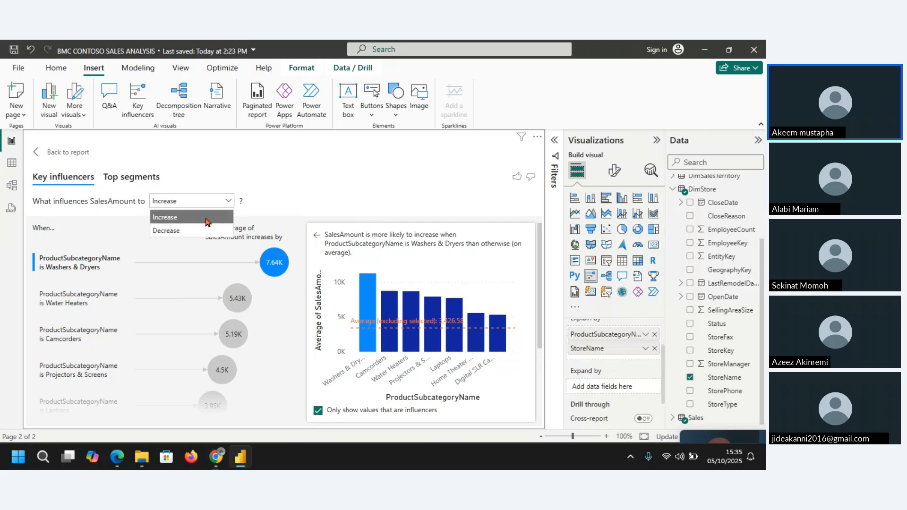
click(608, 352)
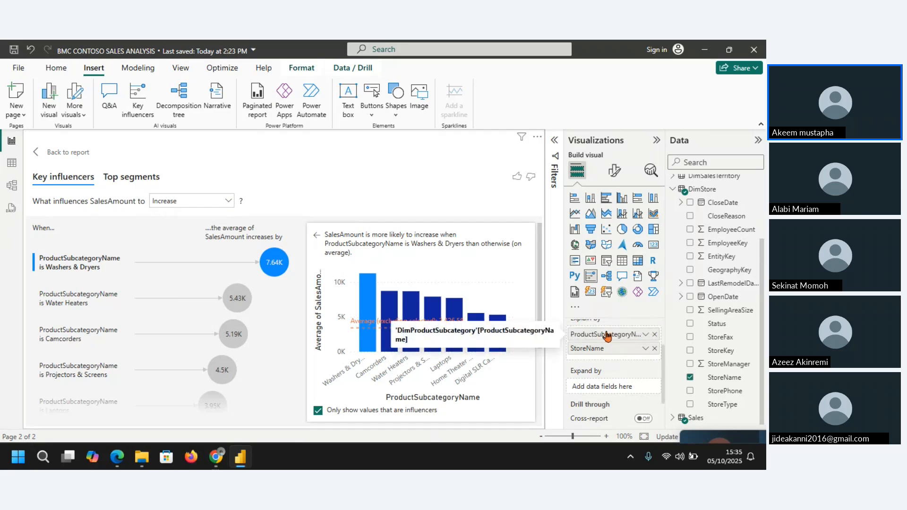
Step: Move ProductSubcategoryName below StoreName and into Expand by, then remove both fields from the Key influencers visual
drag(608, 336, 610, 360)
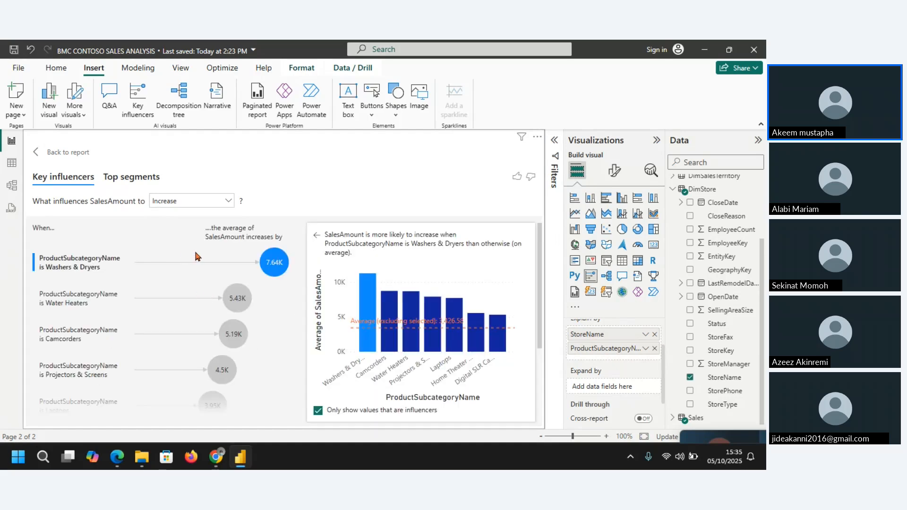
drag(588, 351, 596, 395)
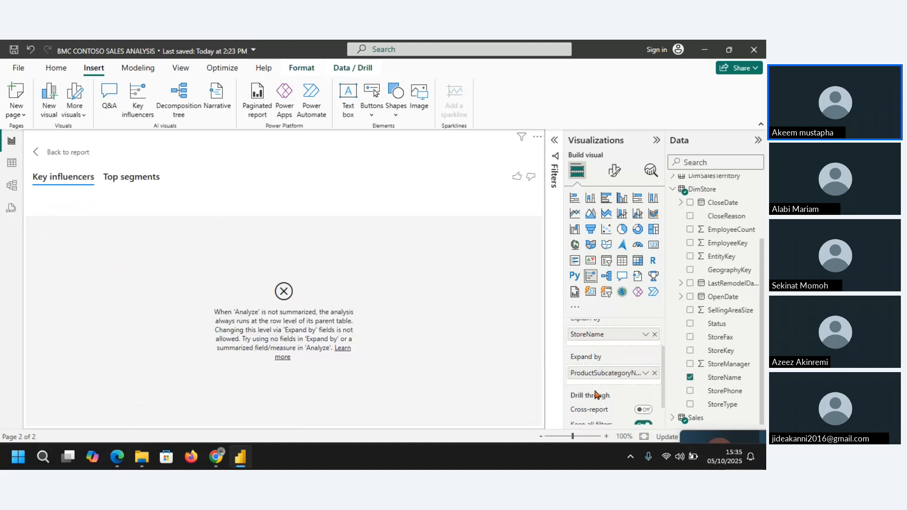
click(654, 373)
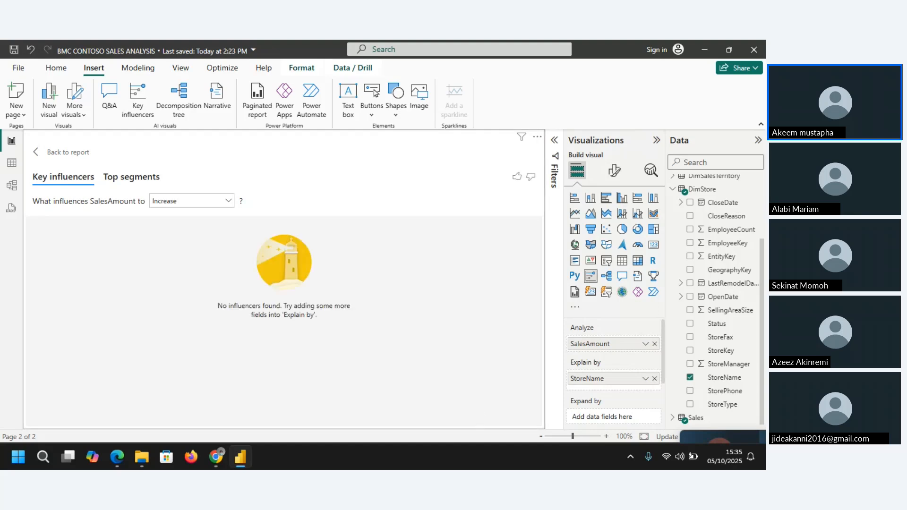
key(alt+Tab)
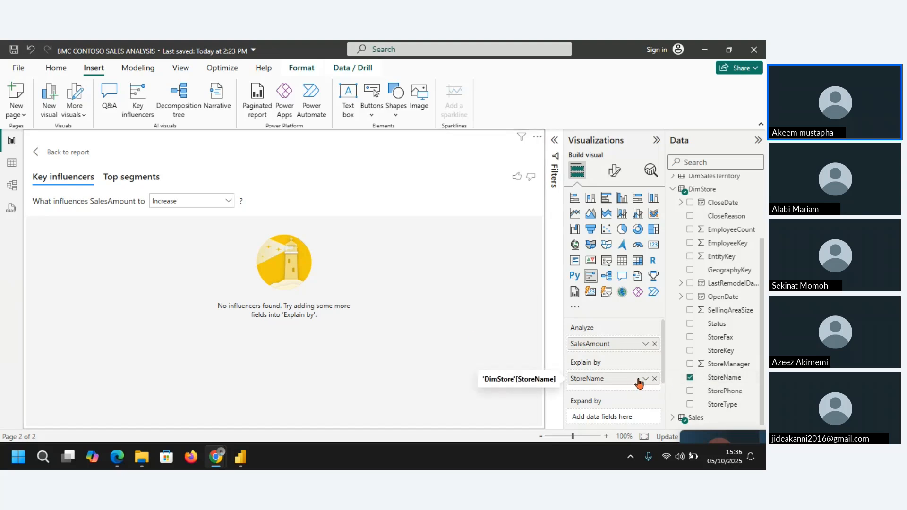
click(655, 379)
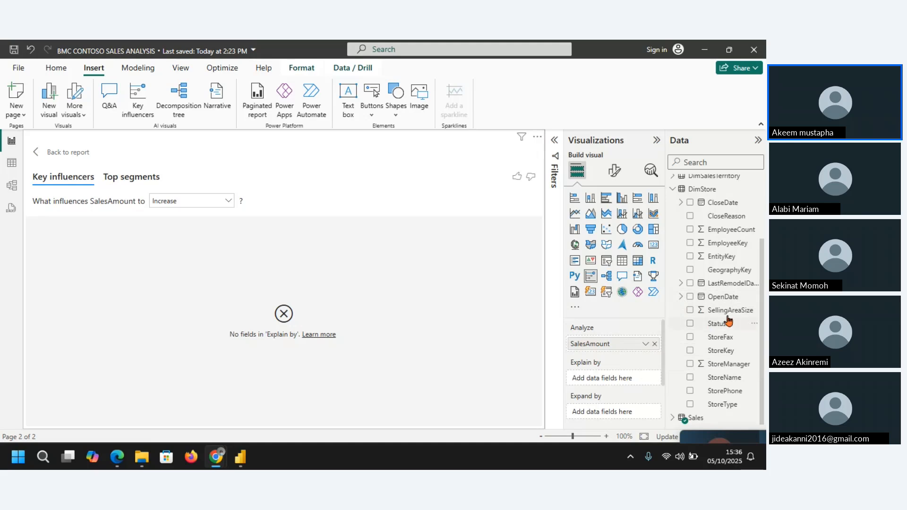
Step: Try ProductName and ColorName from DimProduct as Explain by fields, then remove both from the visual
click(762, 316)
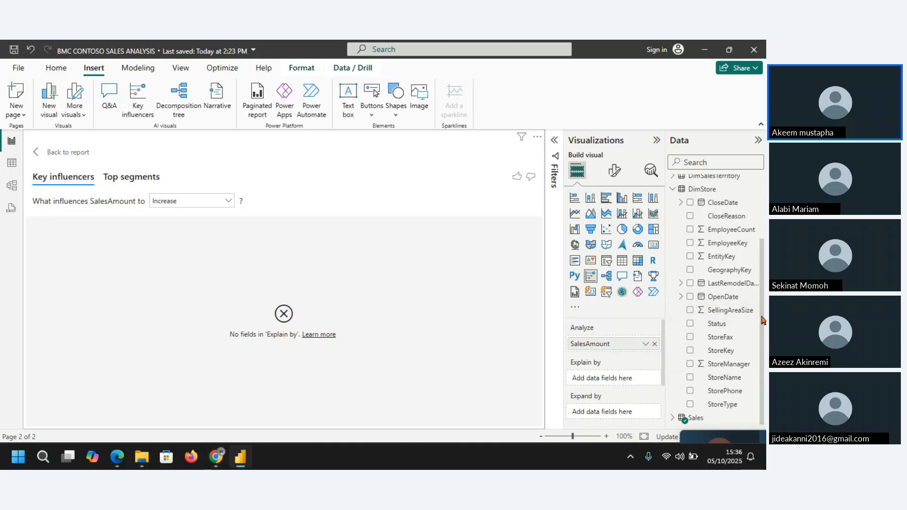
click(681, 297)
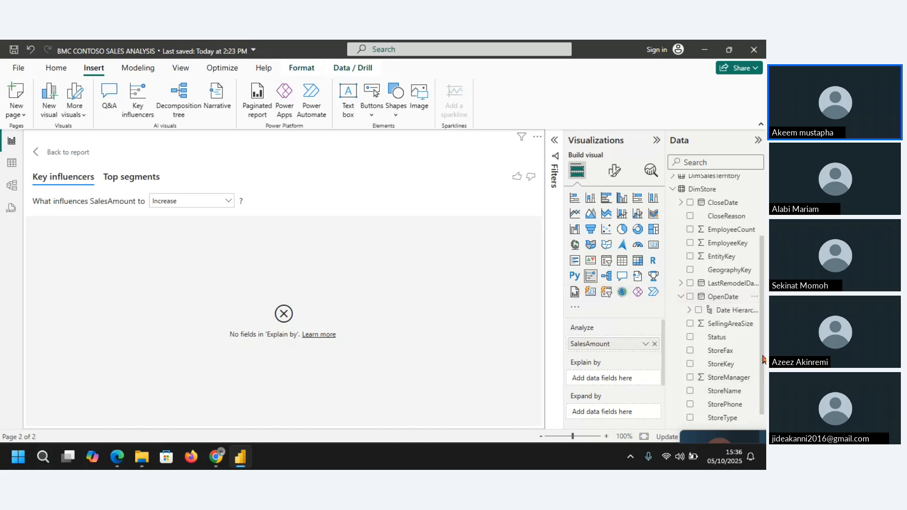
drag(762, 355, 756, 304)
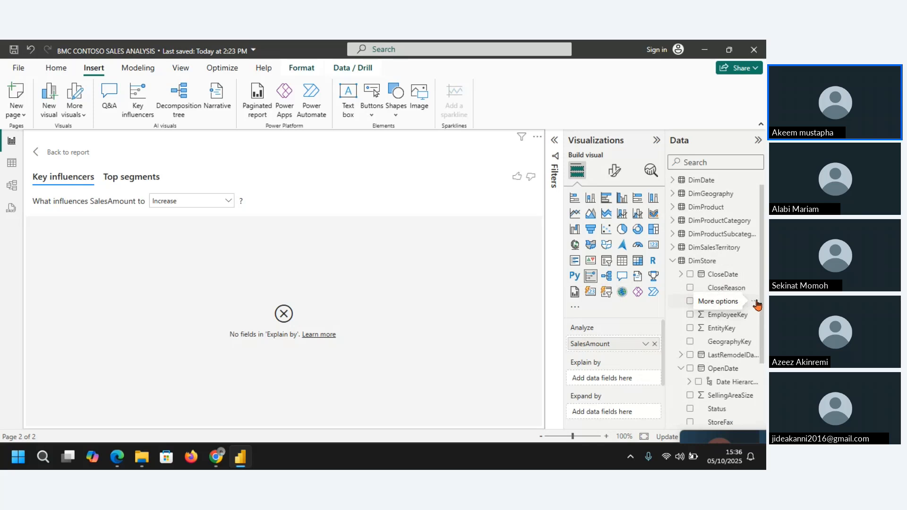
click(672, 208)
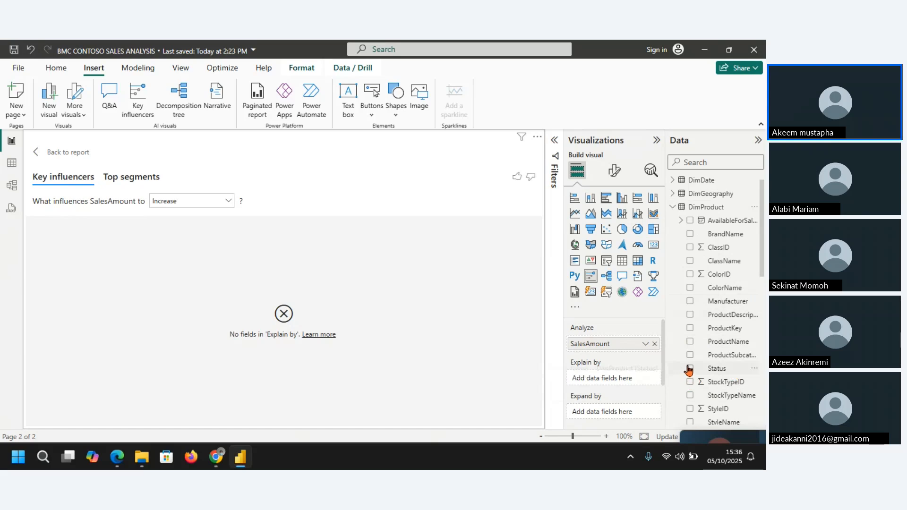
click(690, 341)
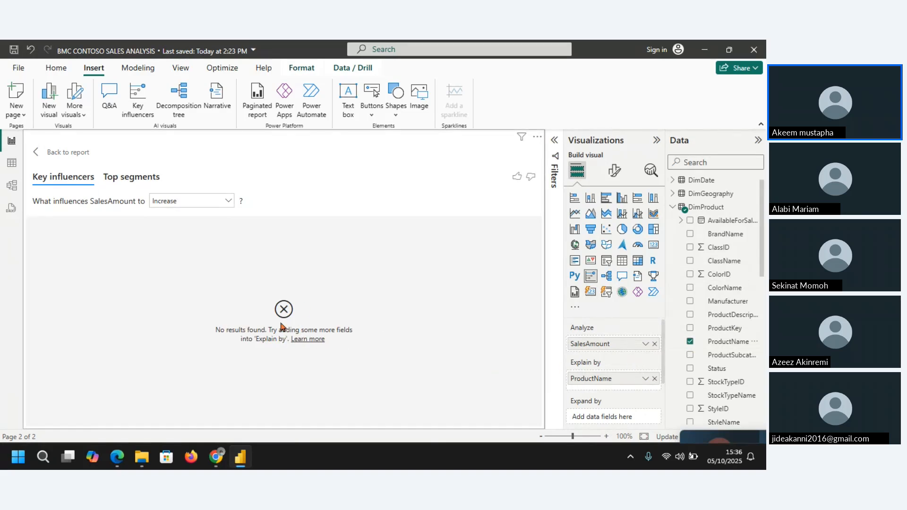
click(690, 288)
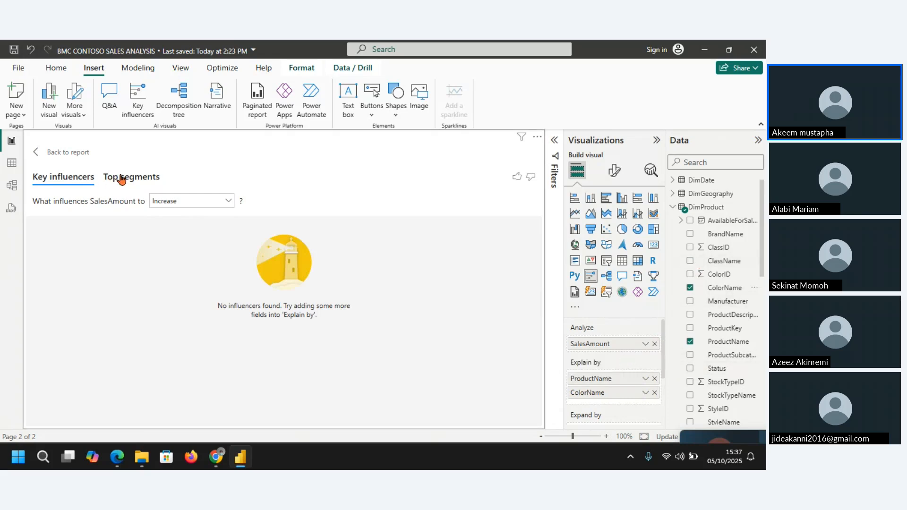
click(655, 381)
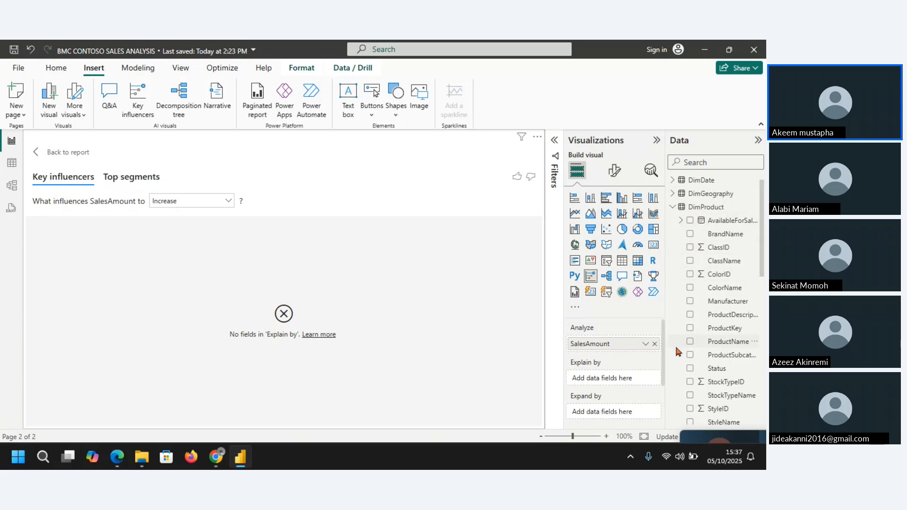
click(674, 208)
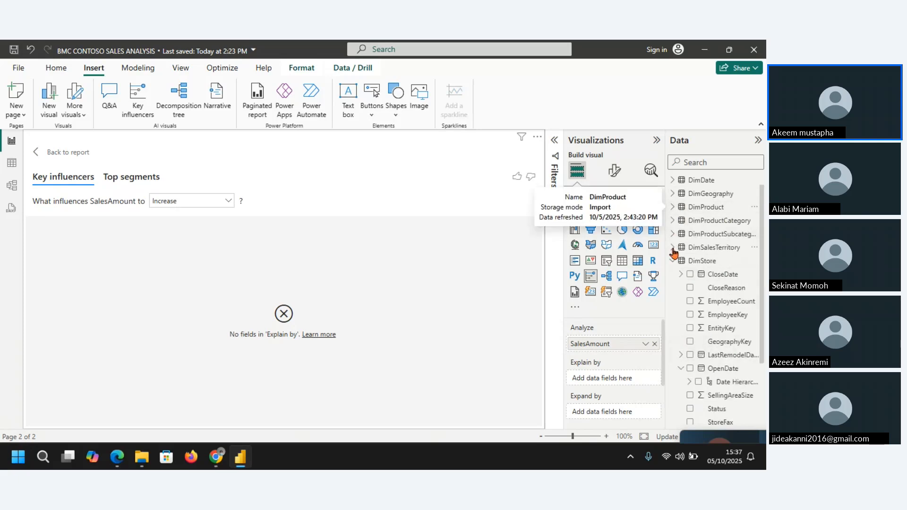
click(673, 221)
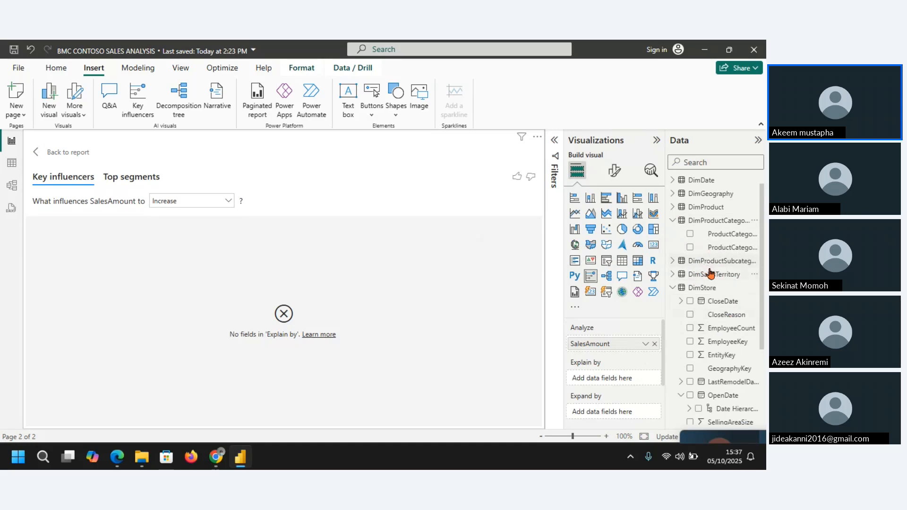
click(673, 261)
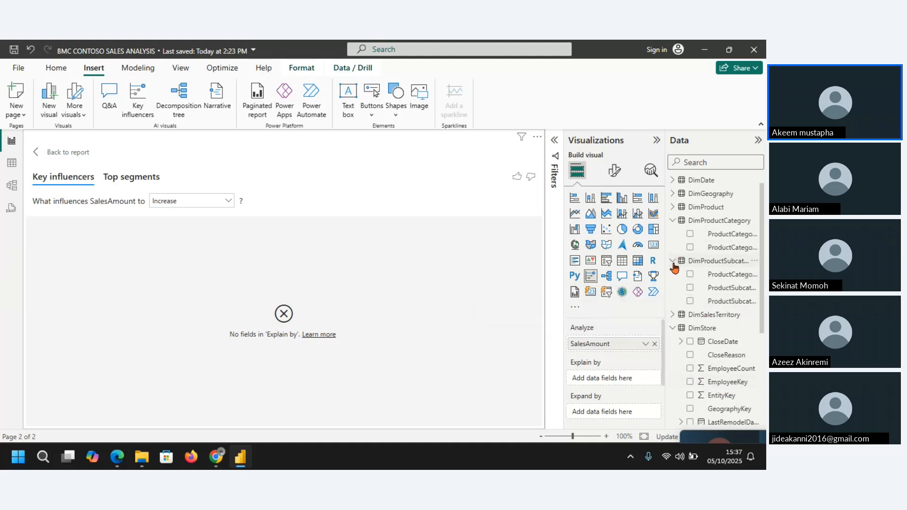
click(673, 261)
click(673, 220)
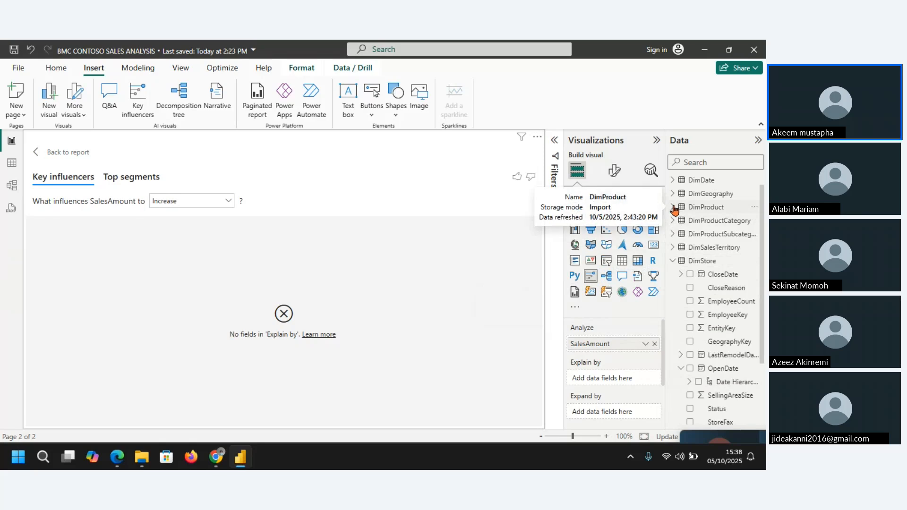
Step: Add BrandName from DimProduct as the Explain by field of the Key influencers visual
click(673, 208)
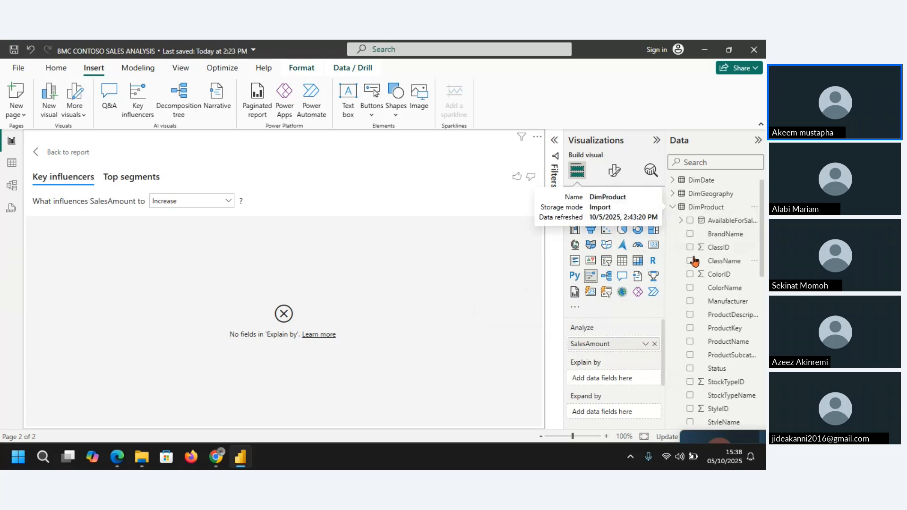
click(725, 232)
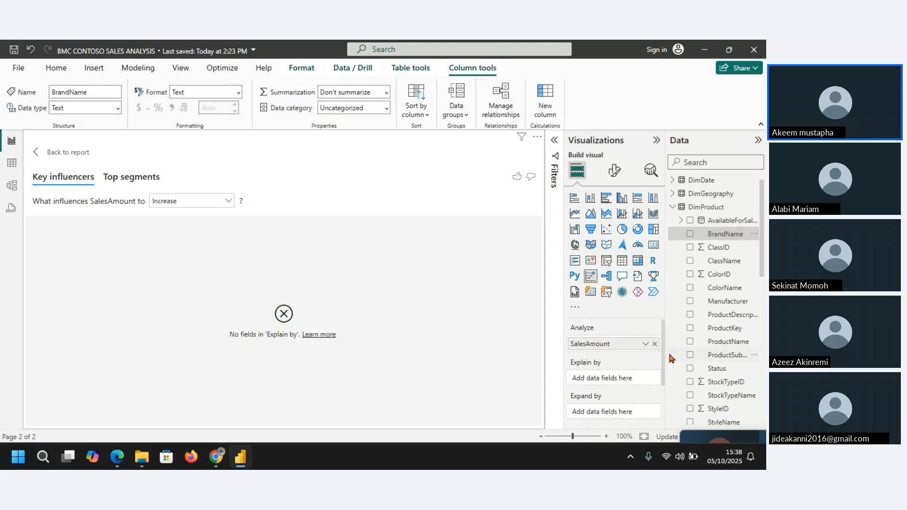
click(689, 235)
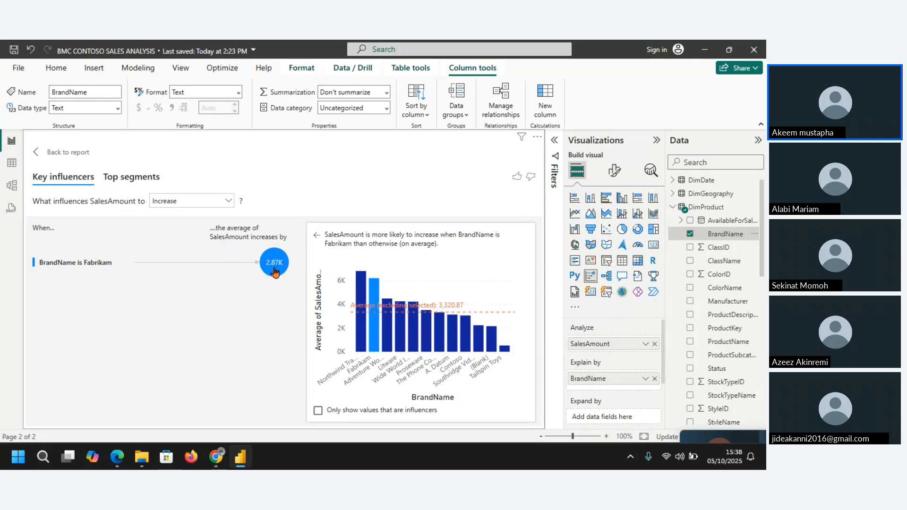
Step: Limit the BrandName chart to values that are influencers and show what influences SalesAmount to Decrease
click(363, 331)
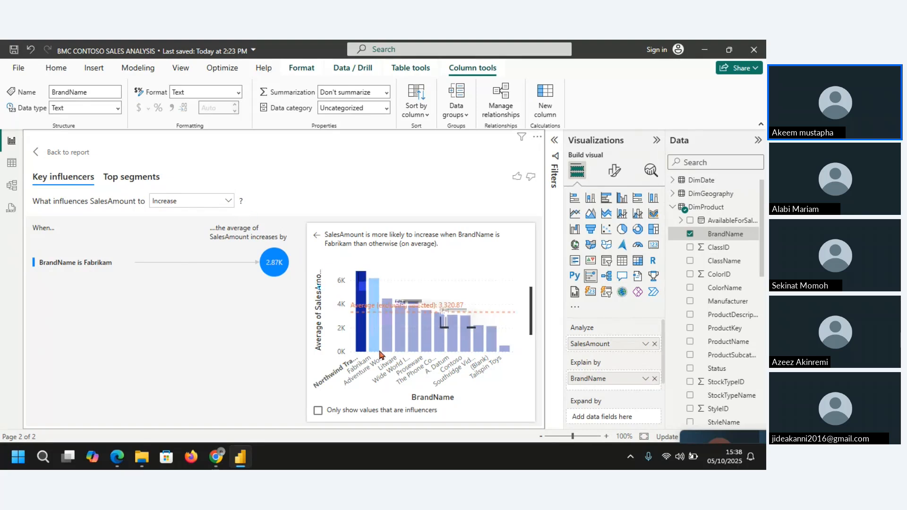
click(317, 412)
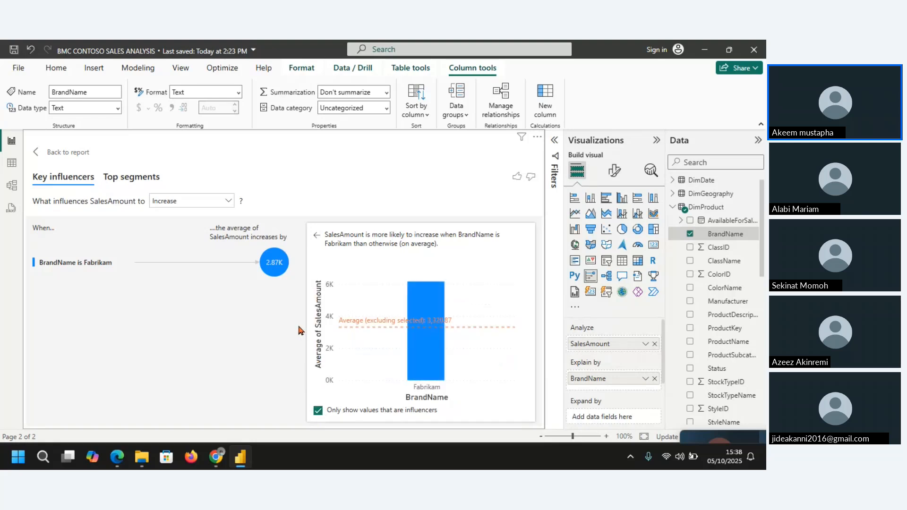
click(222, 202)
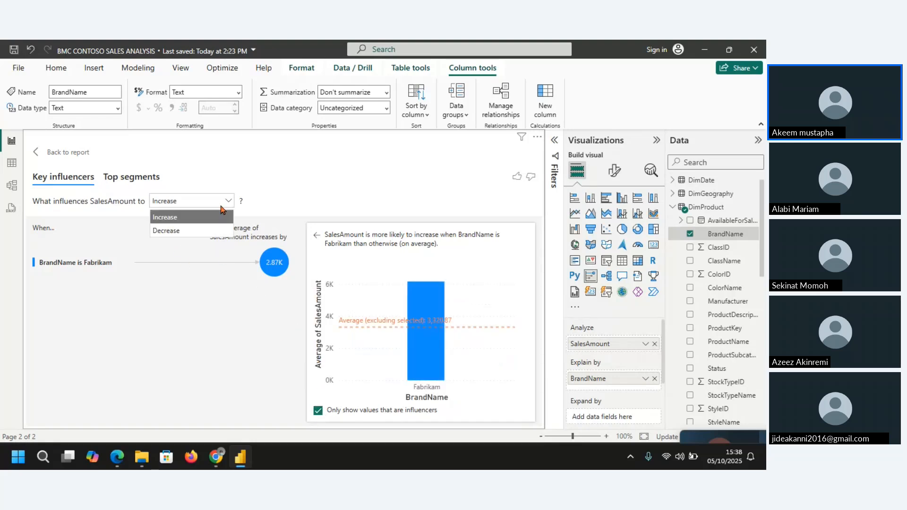
click(214, 231)
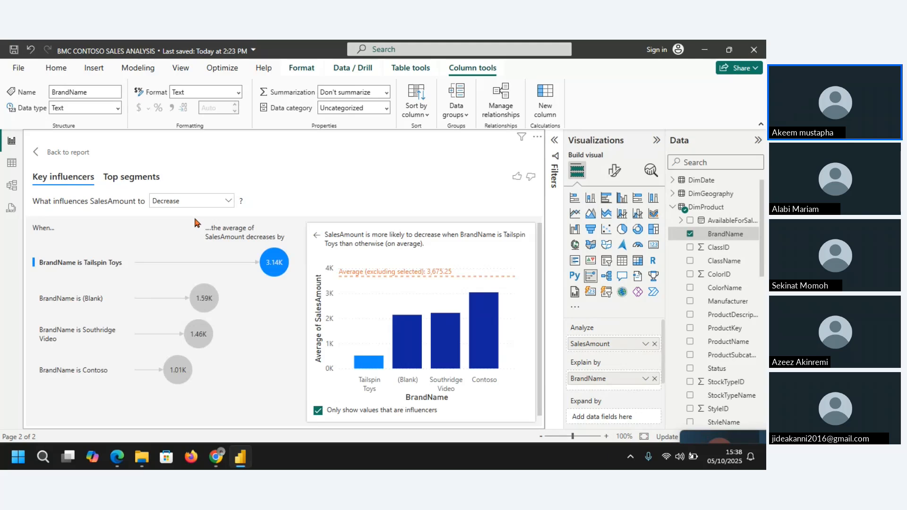
Step: Set the influencer analysis back to Increase and display all BrandName values in its chart
click(229, 200)
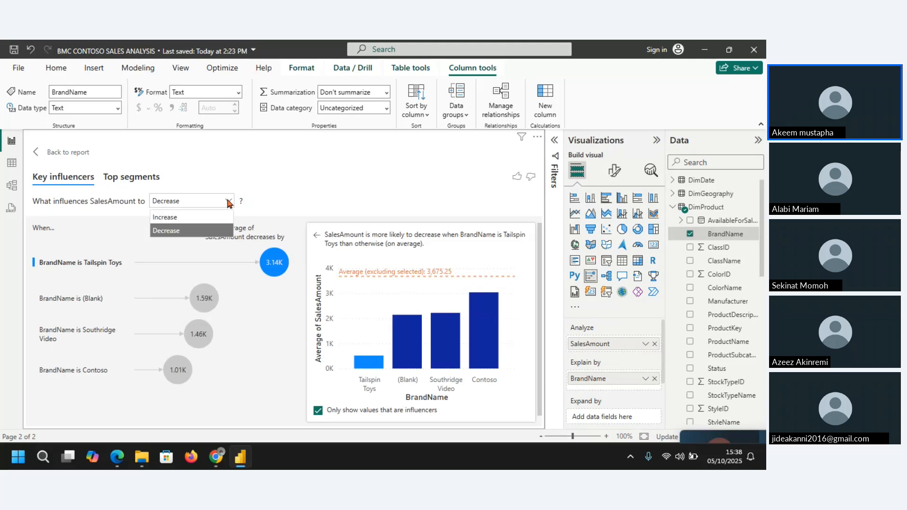
click(185, 216)
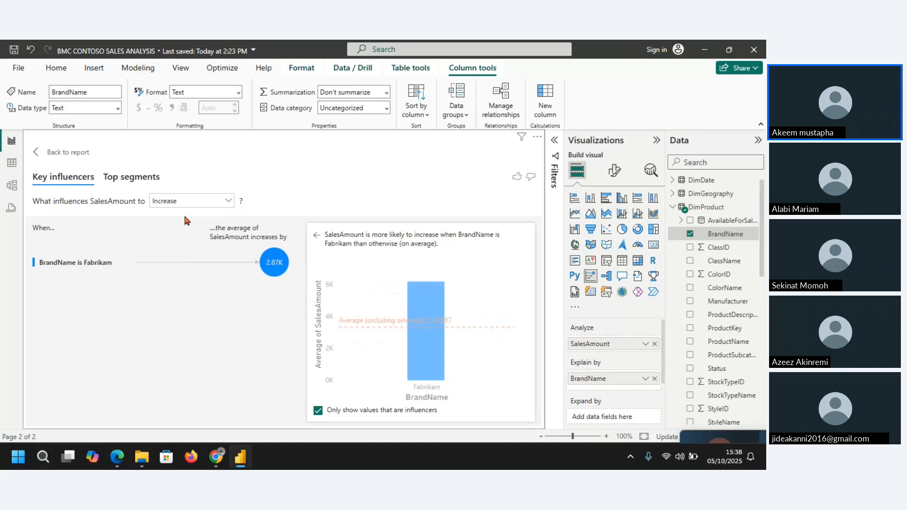
click(318, 410)
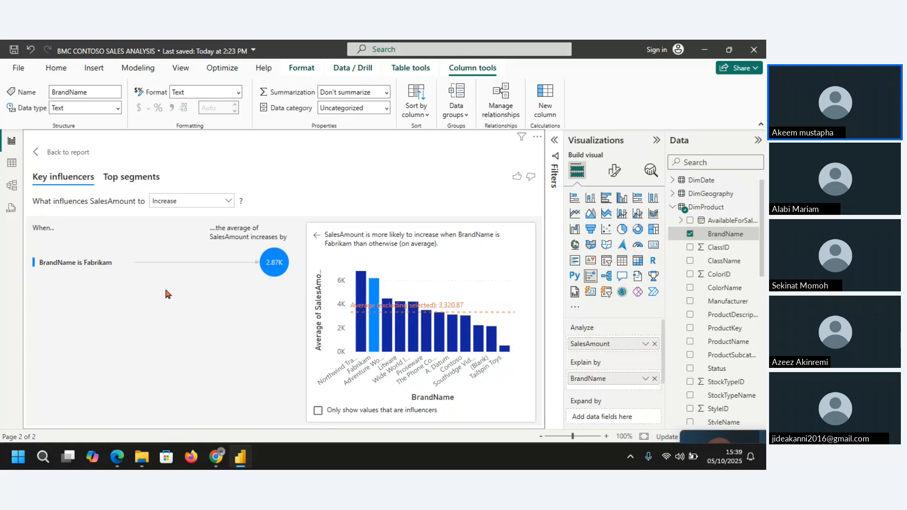
Step: Show the Top segments where SalesAmount is more likely to be Low and examine the details of Segment 3
click(130, 179)
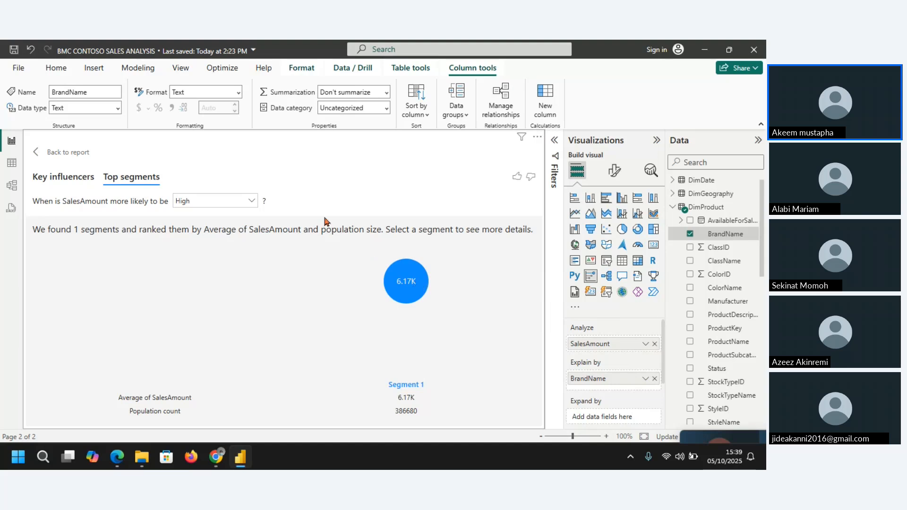
click(251, 201)
click(214, 232)
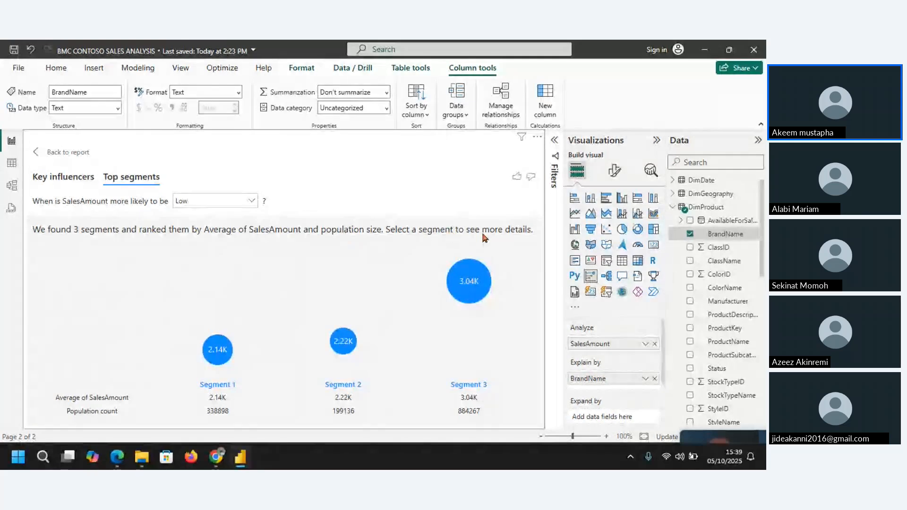
click(468, 277)
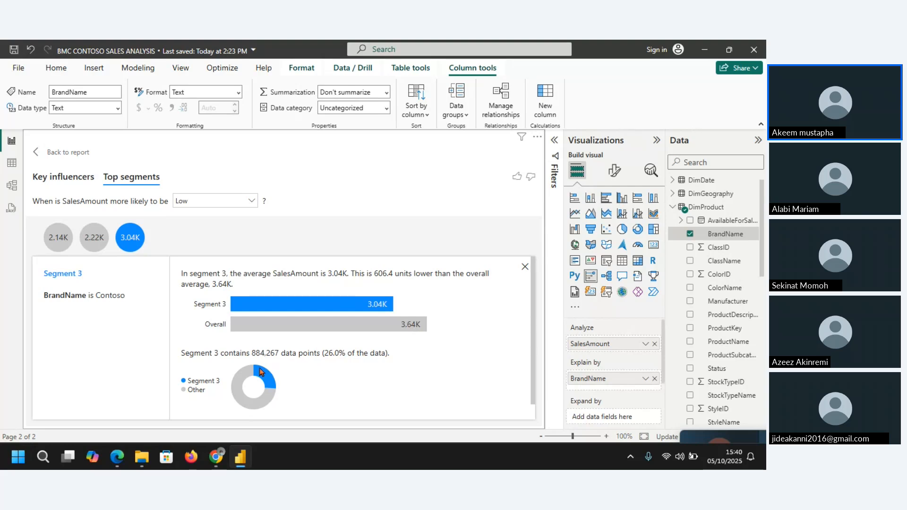
Step: Return to the report page and switch the visual there to its Key influencers analysis
click(43, 154)
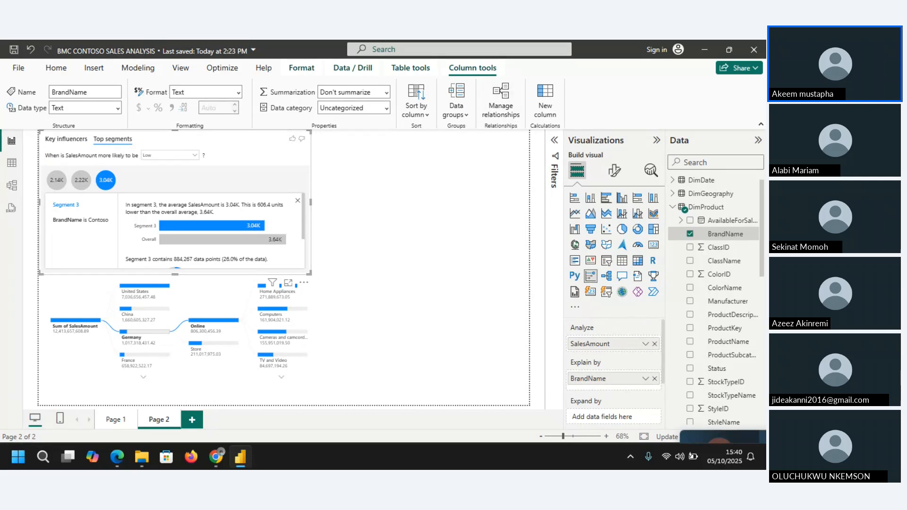
key(alt+Tab)
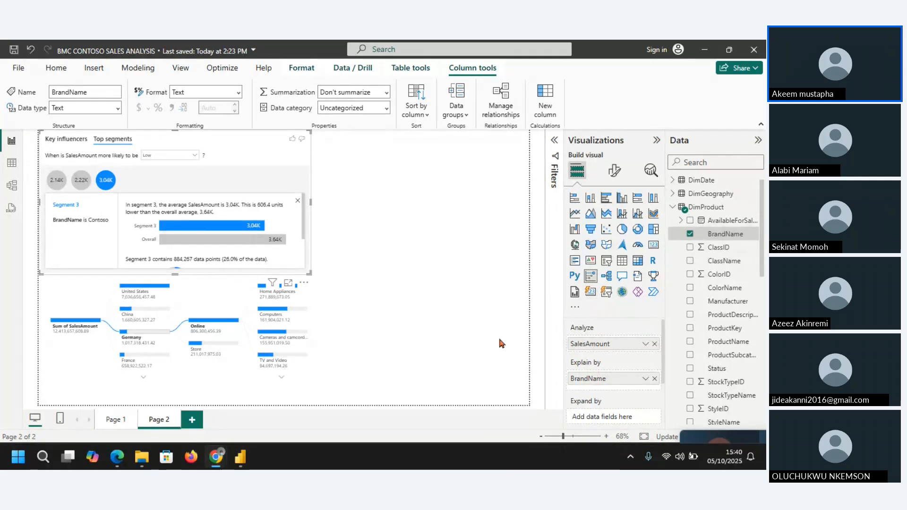
click(69, 144)
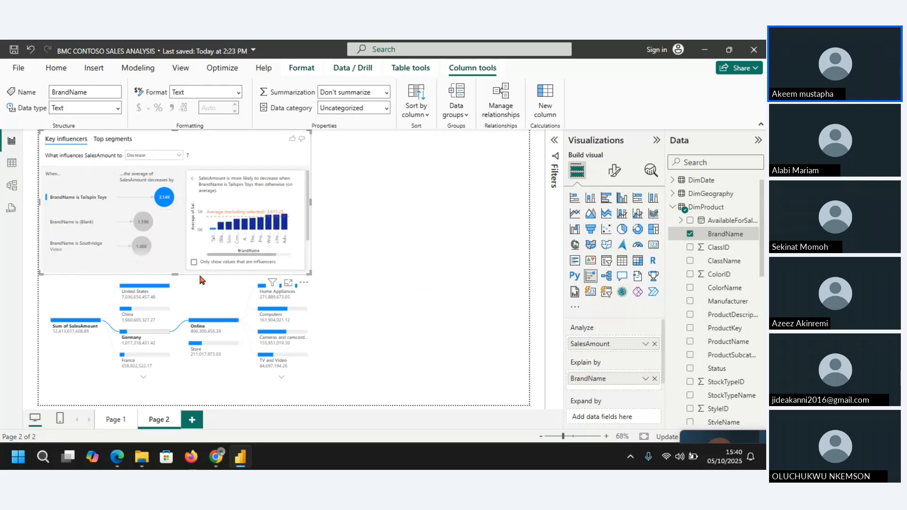
Step: Select the (Blank) BrandName influencer and add a Custom narrative summarizing what decreases SalesAmount to Page 2
click(143, 223)
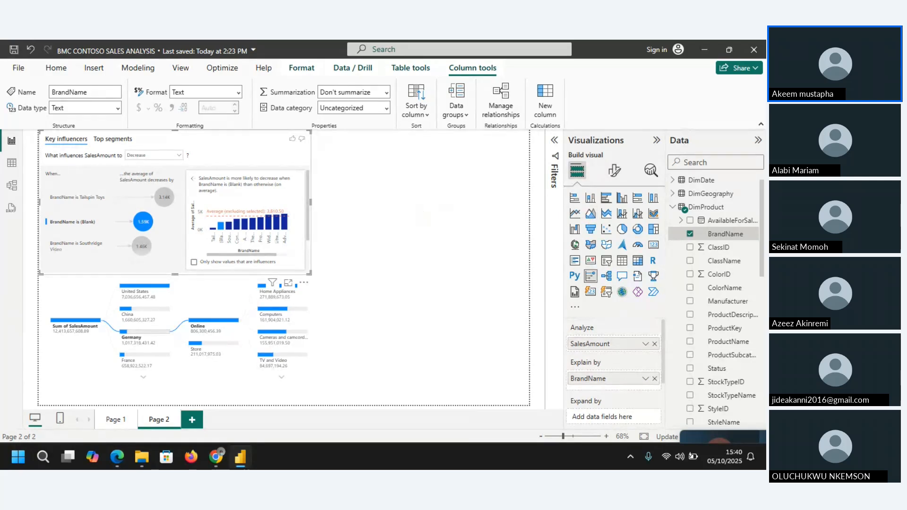
key(alt+Tab)
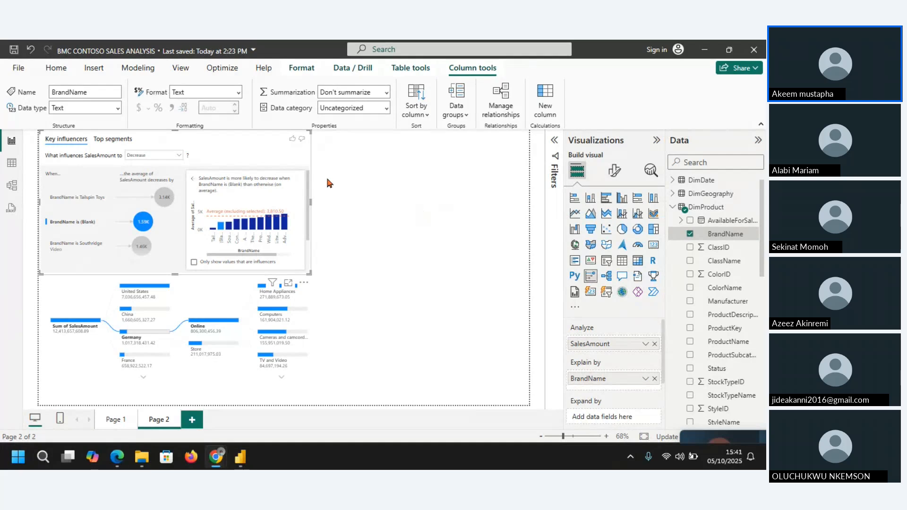
click(97, 69)
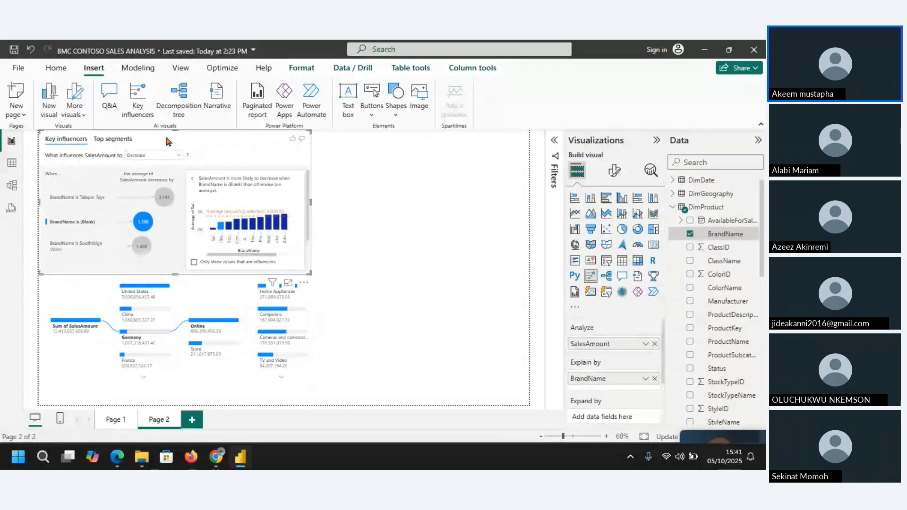
click(217, 92)
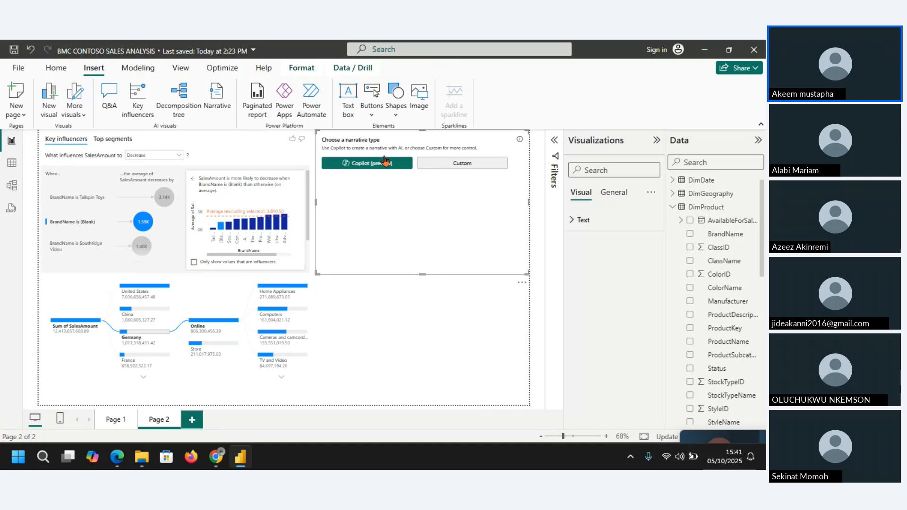
click(461, 164)
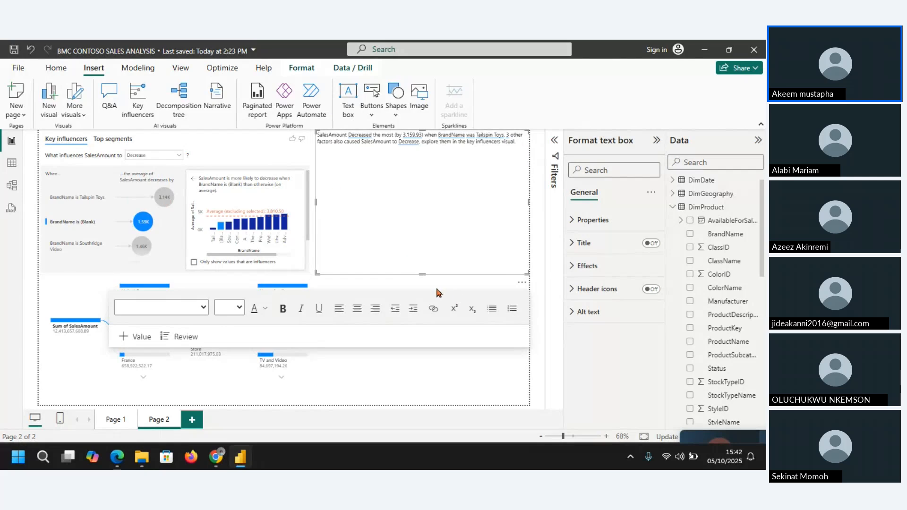
Step: Shorten the narrative box to a few lines high and set all its text to size 12
drag(421, 273, 439, 172)
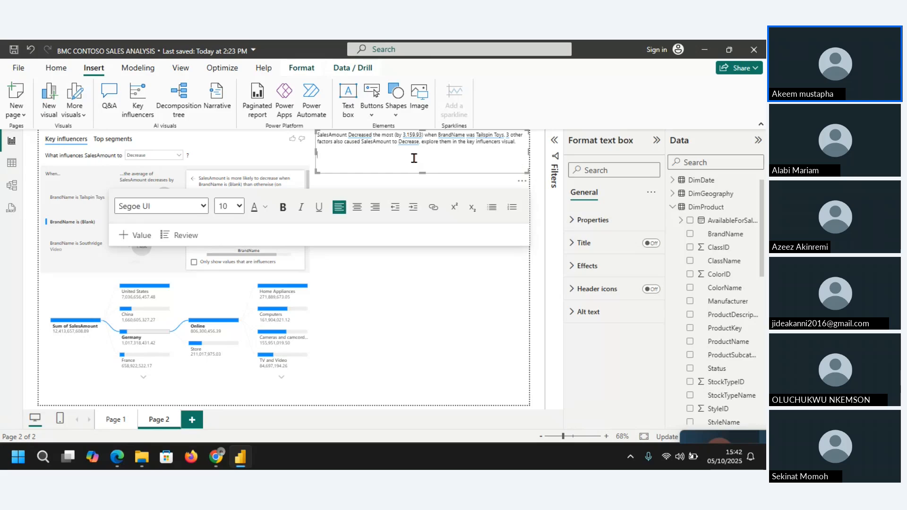
key(ctrl+a)
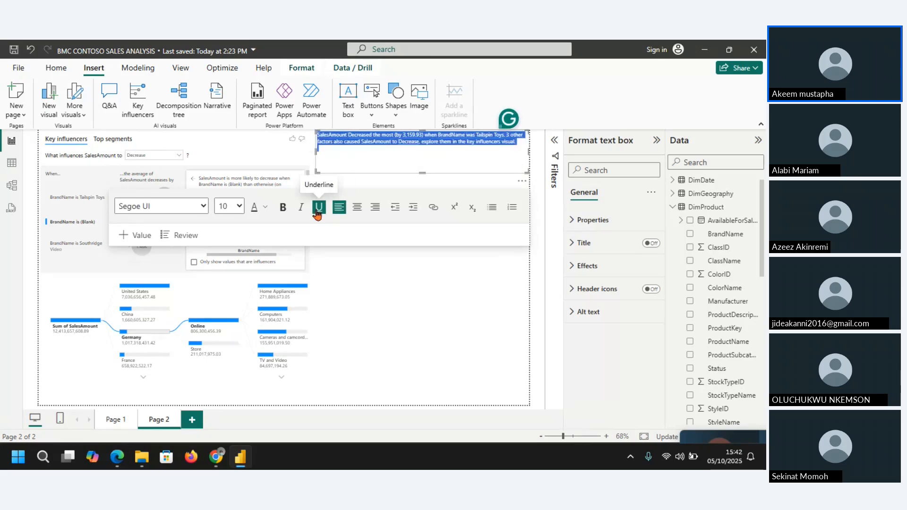
click(239, 206)
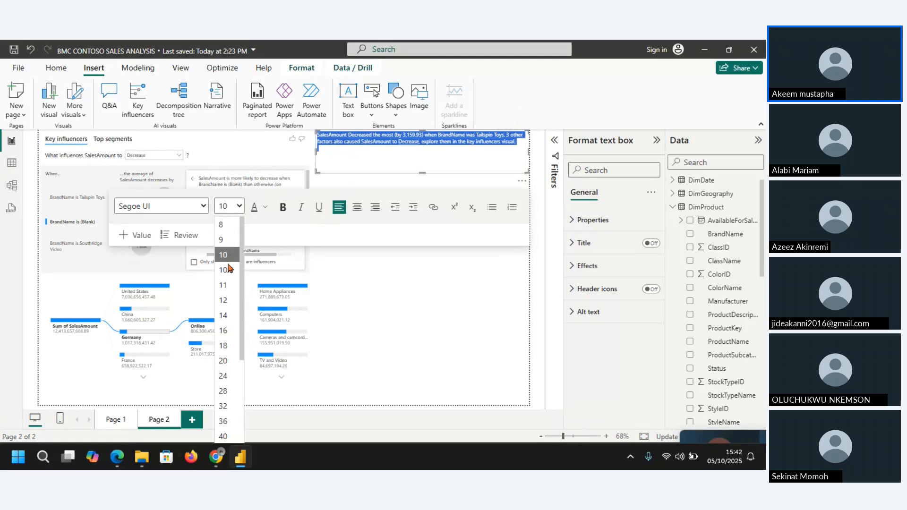
click(224, 301)
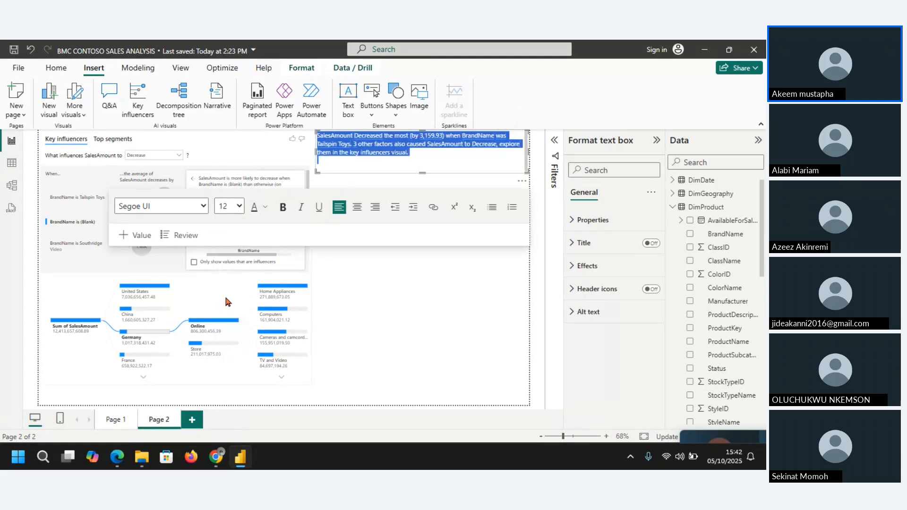
click(460, 163)
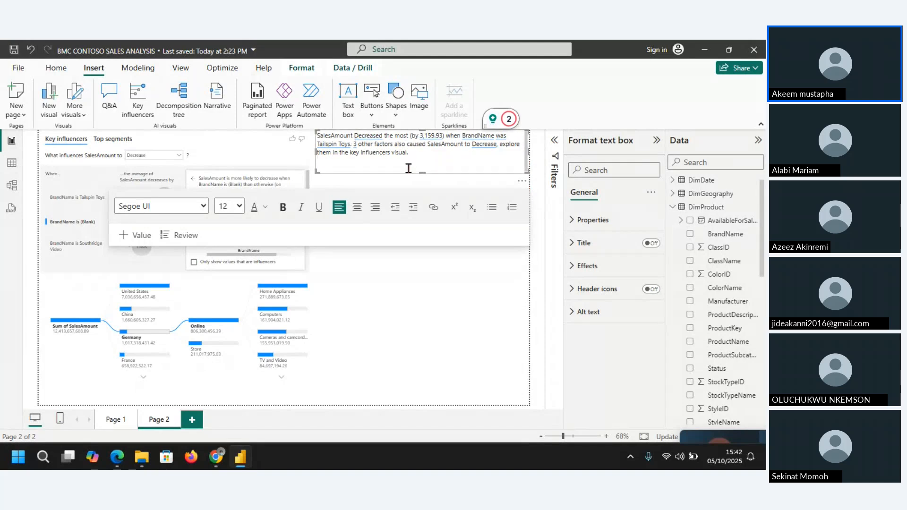
click(410, 301)
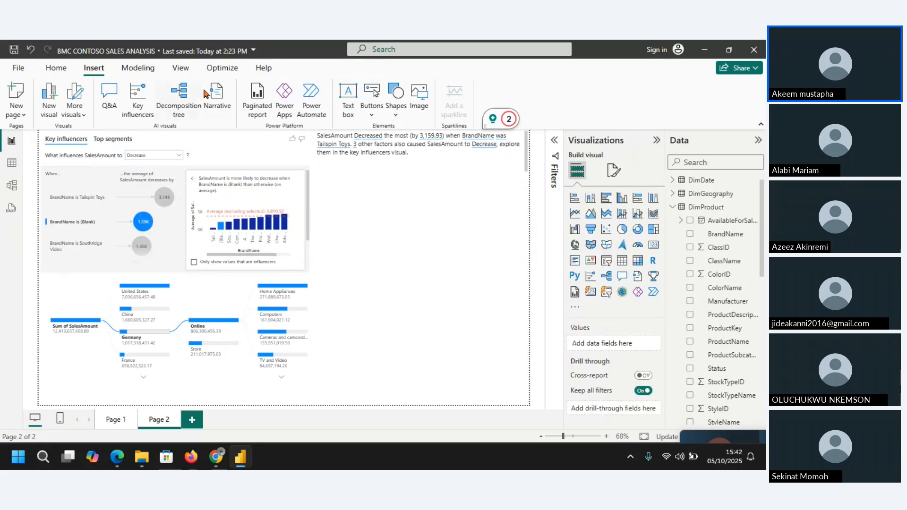
Step: Set the key influencers analysis to Increase and add a second Custom narrative below the first one
click(176, 159)
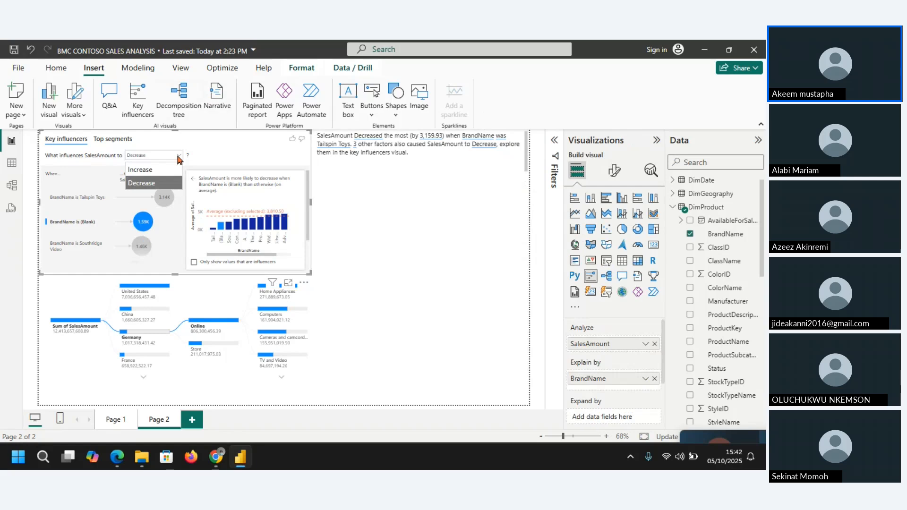
click(179, 159)
click(179, 158)
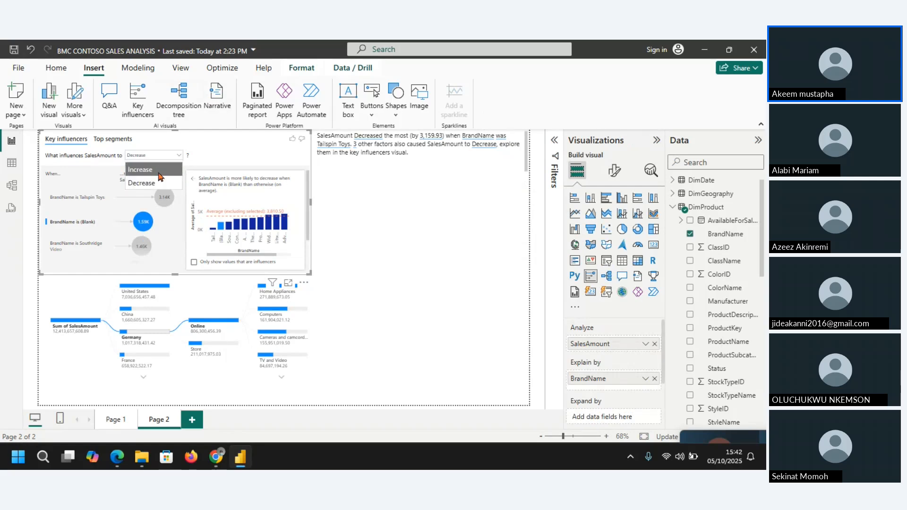
click(142, 169)
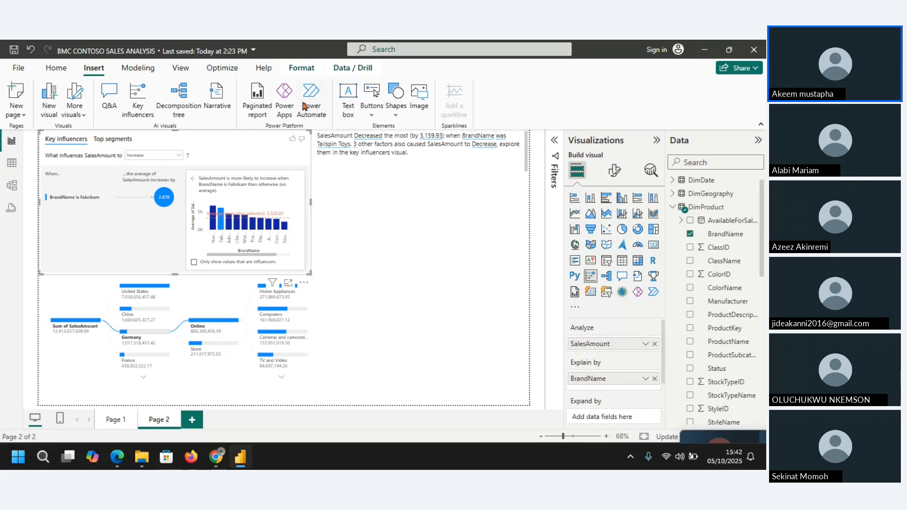
click(216, 97)
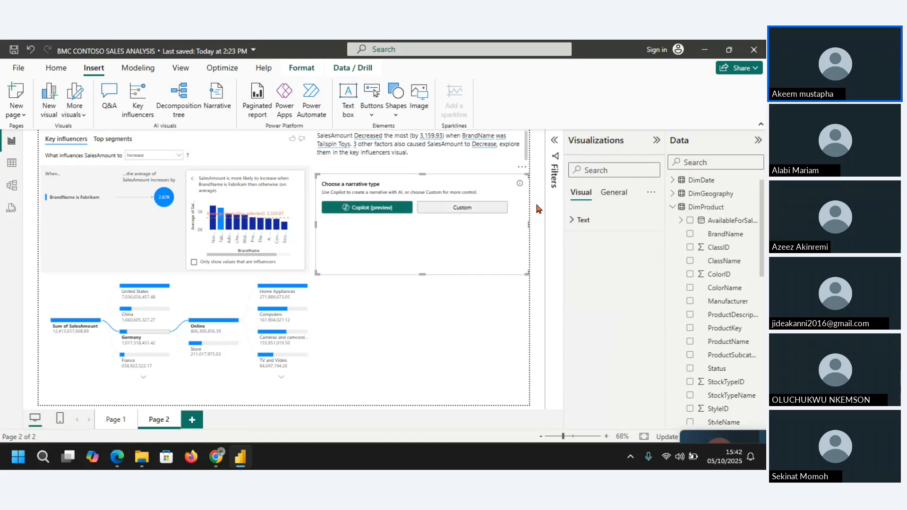
click(482, 211)
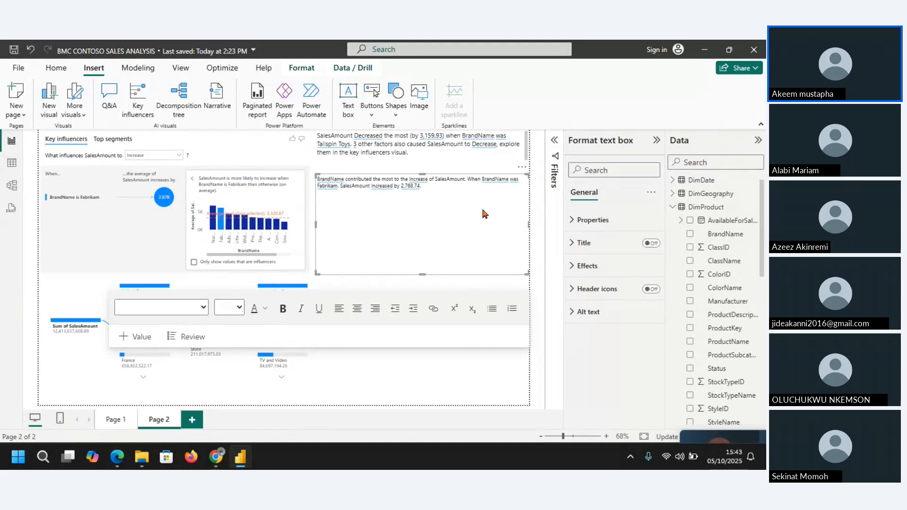
Step: Examine the definition of the automatically generated BrandName value in the second narrative without changing it
click(432, 190)
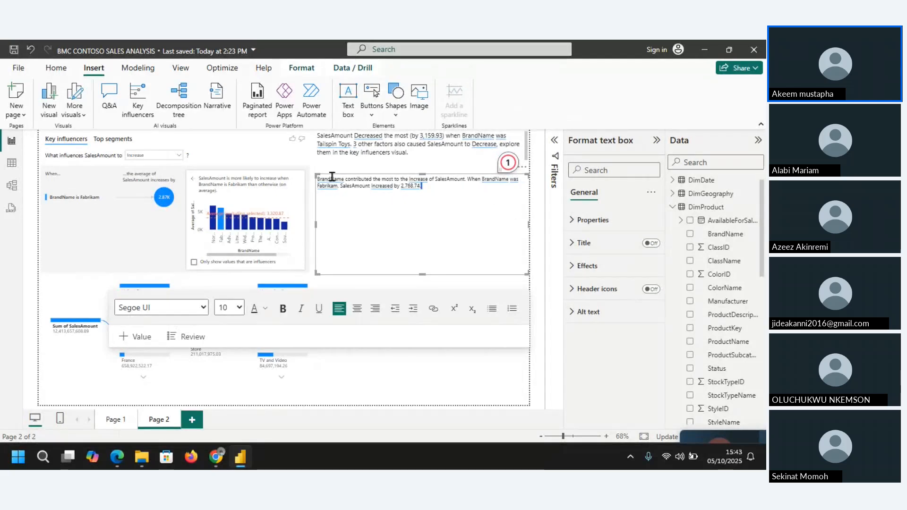
click(411, 166)
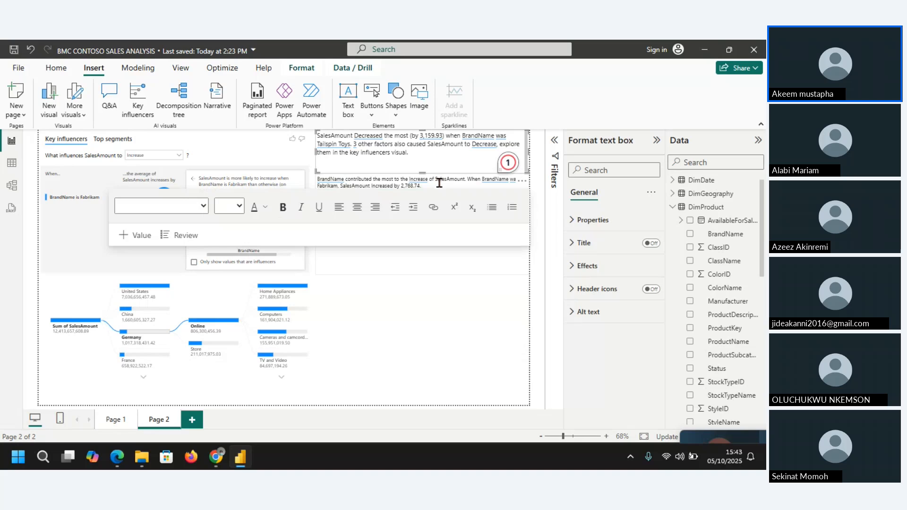
click(439, 183)
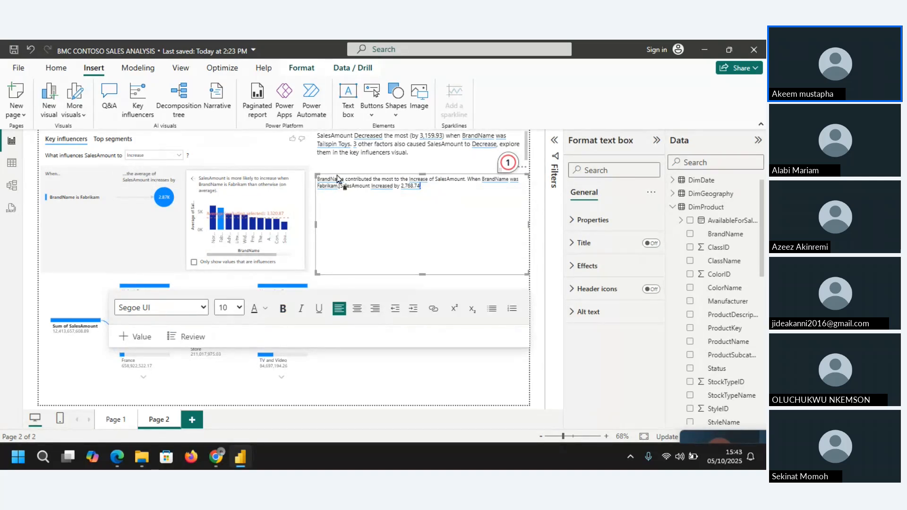
click(326, 182)
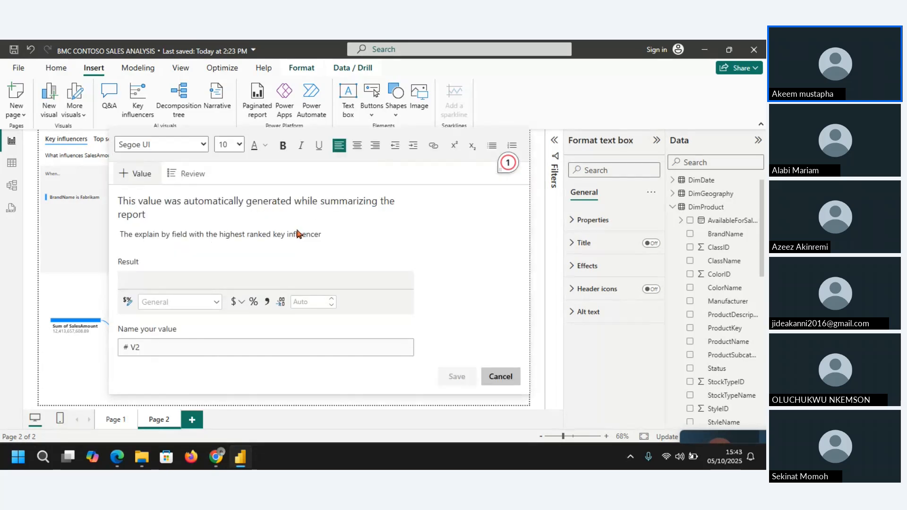
click(502, 377)
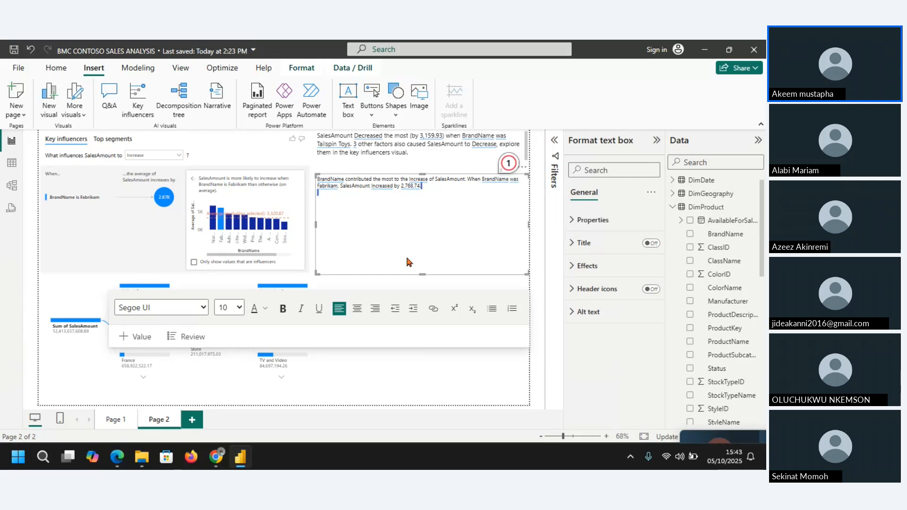
Step: Move all the text of the second narrative into the first narrative box, below the paragraph about the decrease
key(ctrl+a)
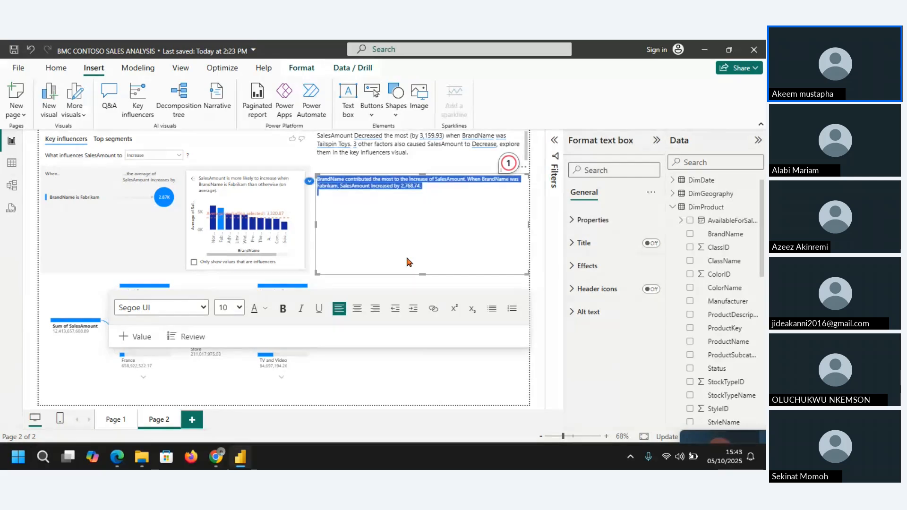
key(Delete)
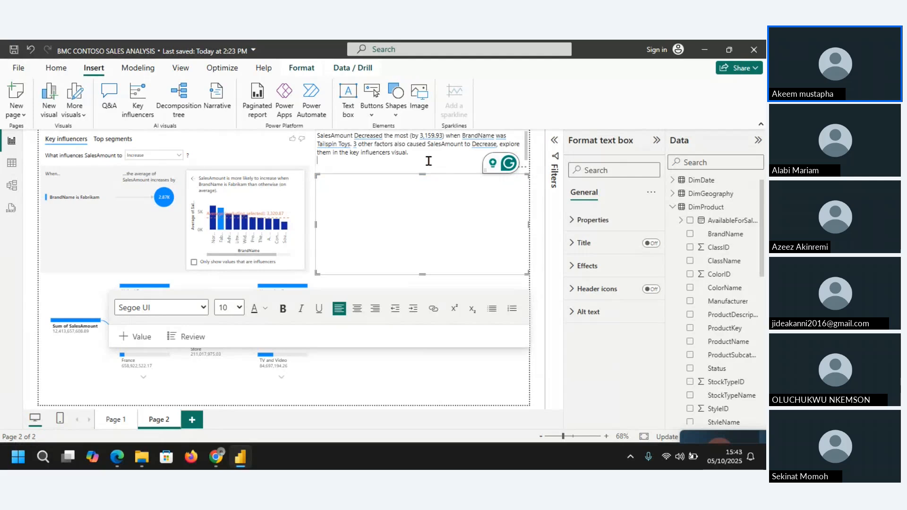
key(ctrl+z)
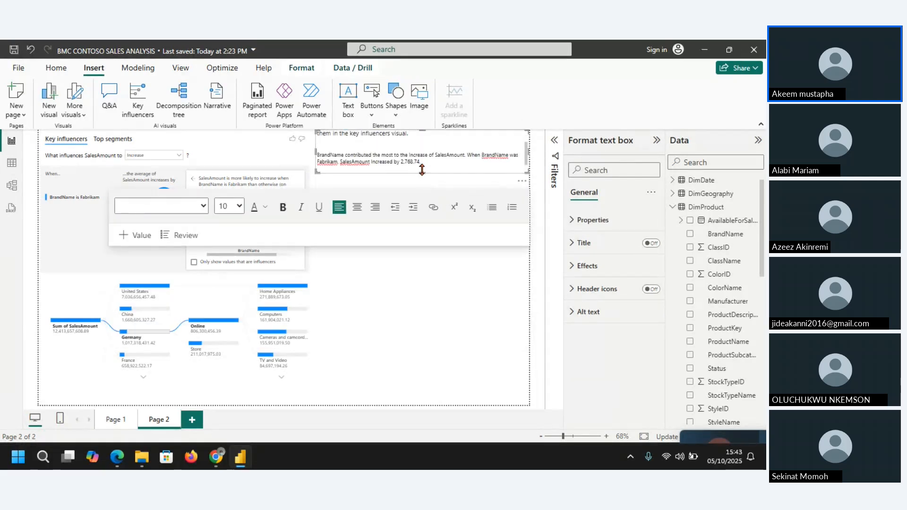
Step: Make the first narrative box slightly taller and set its moved paragraph about the increase to size 12
drag(422, 171, 313, 163)
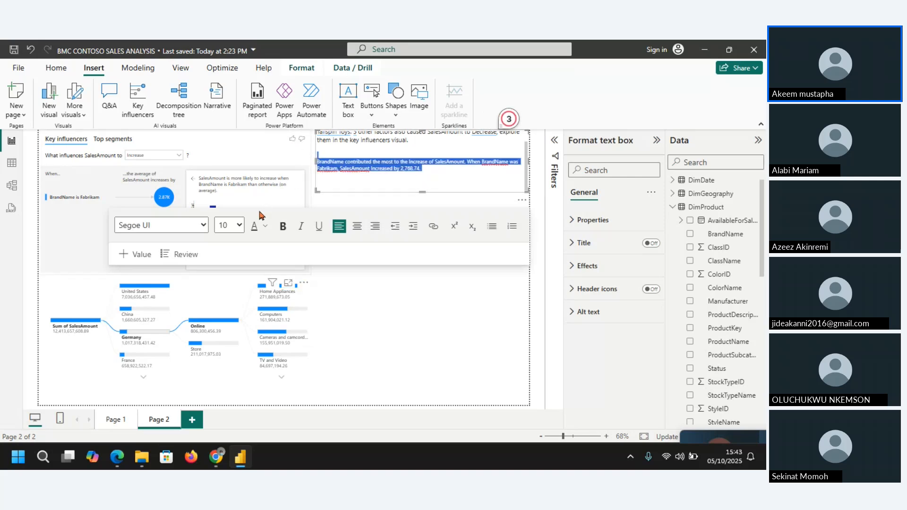
click(240, 226)
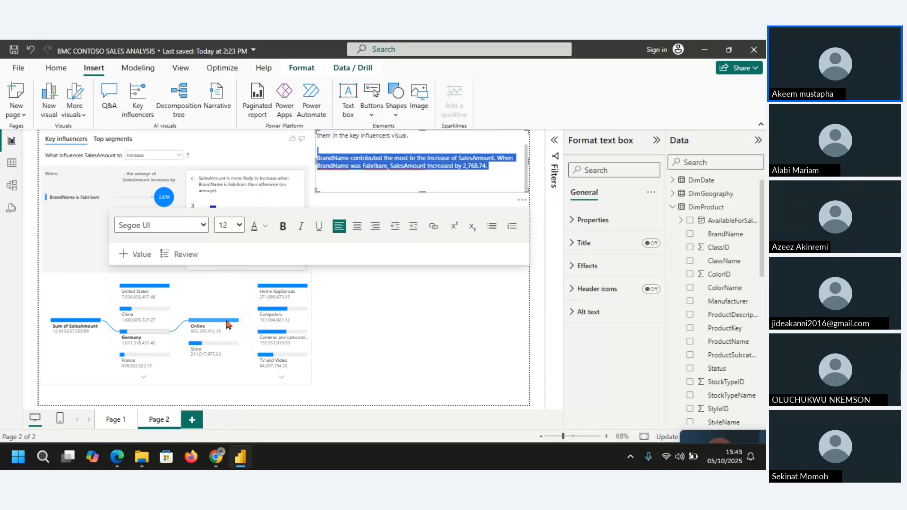
click(528, 174)
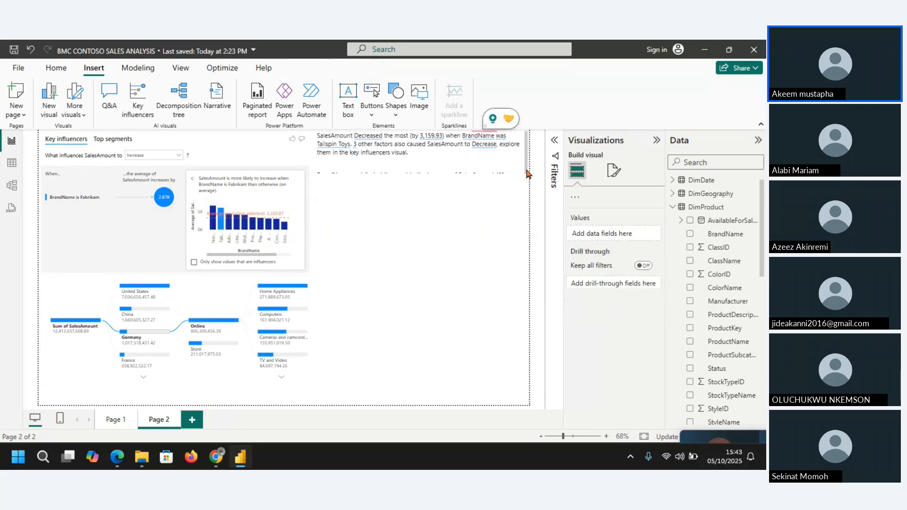
Step: Extend the first narrative box downward until both paragraphs fit with spare room below
click(484, 168)
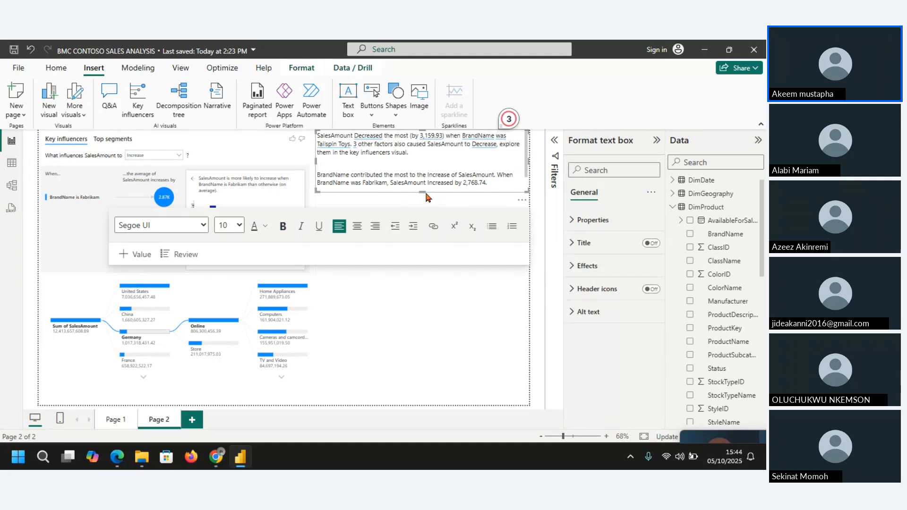
drag(420, 189, 423, 201)
click(418, 317)
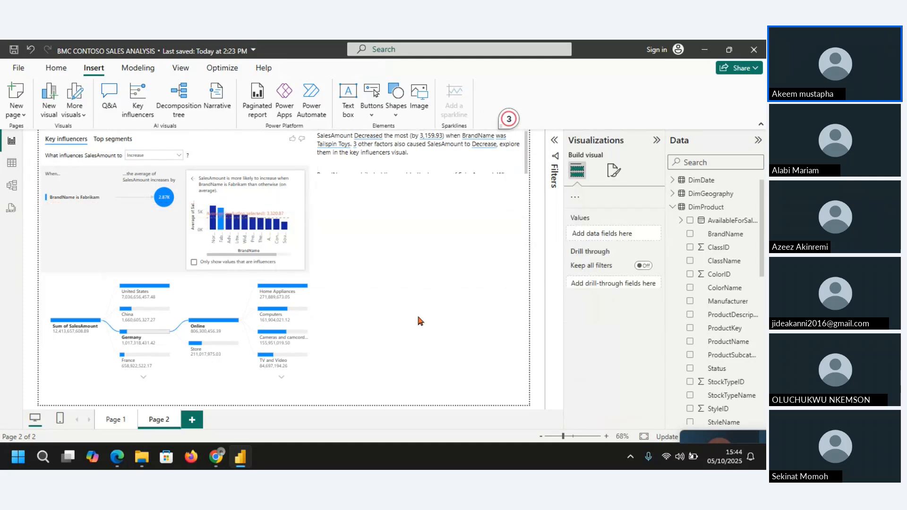
click(401, 156)
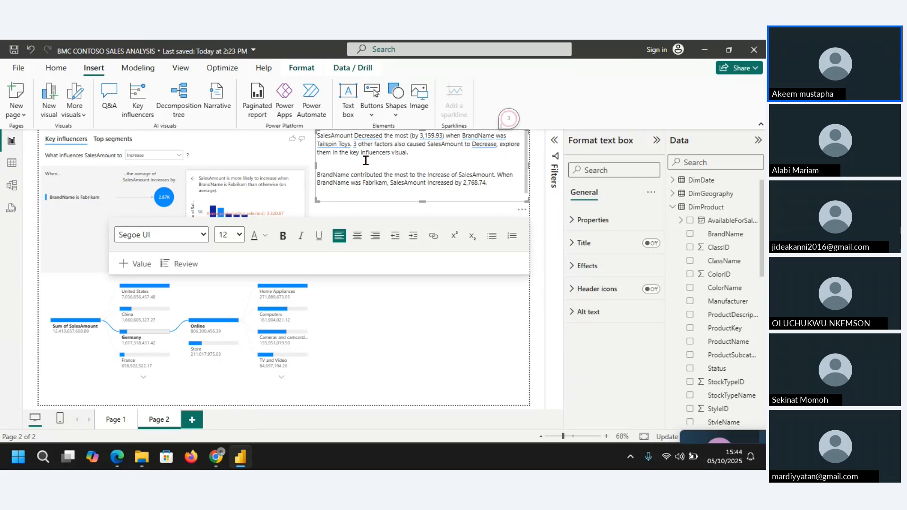
scroll(366, 161, up, 1)
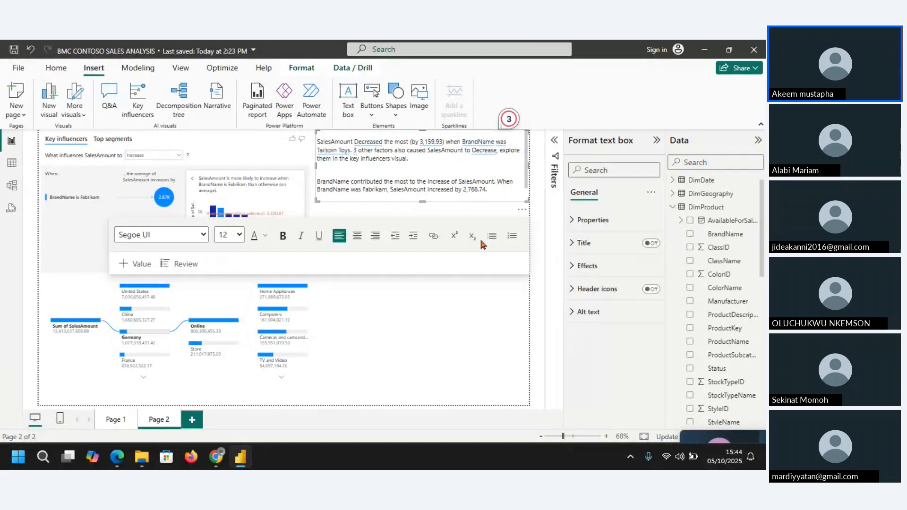
drag(423, 202, 424, 226)
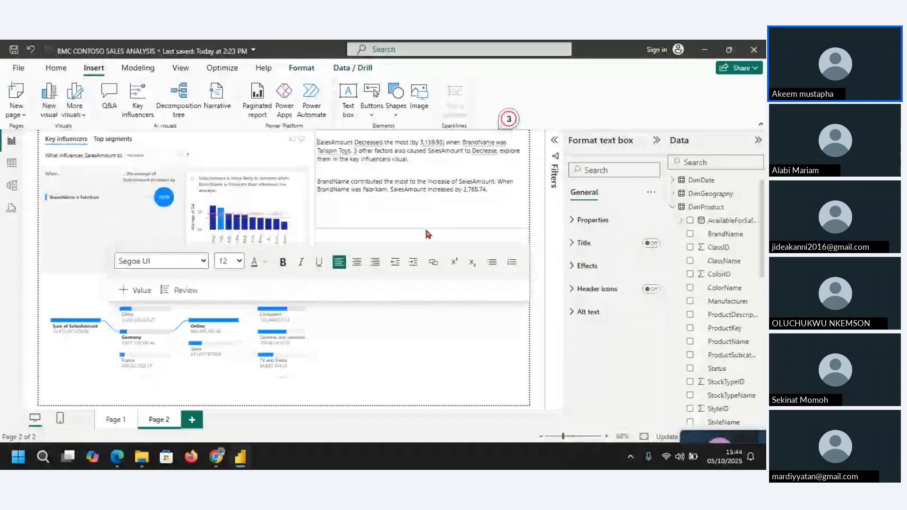
click(437, 356)
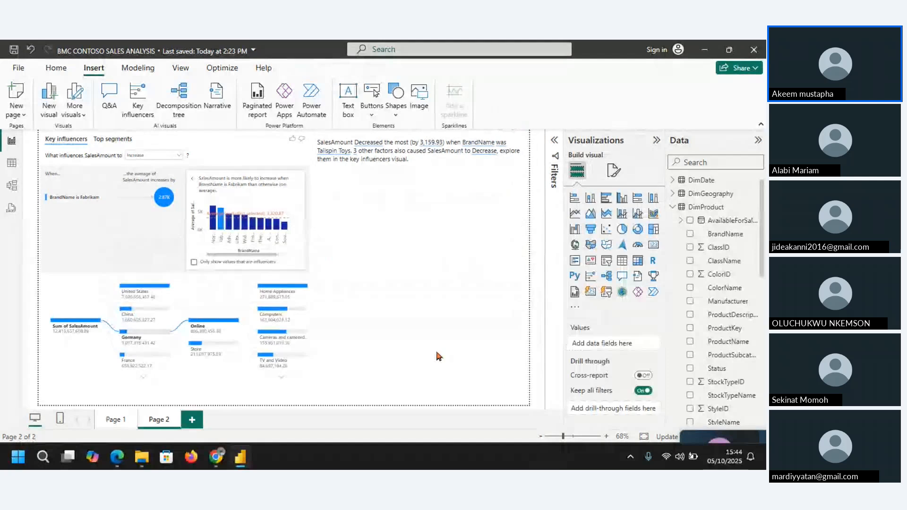
Step: Remove the emptied second narrative box from Page 2
click(491, 169)
click(523, 168)
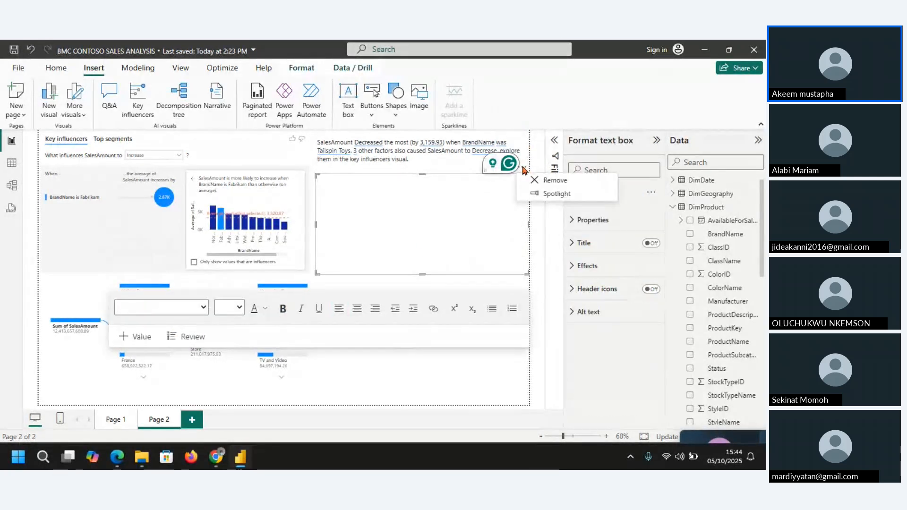
click(439, 273)
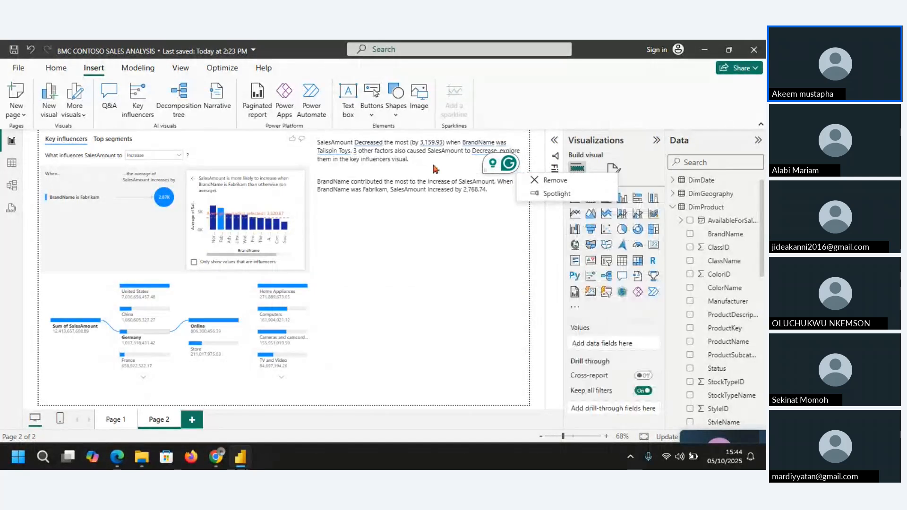
Step: Shorten the combined narrative box on Page 2 so it ends just below its two paragraphs
click(488, 189)
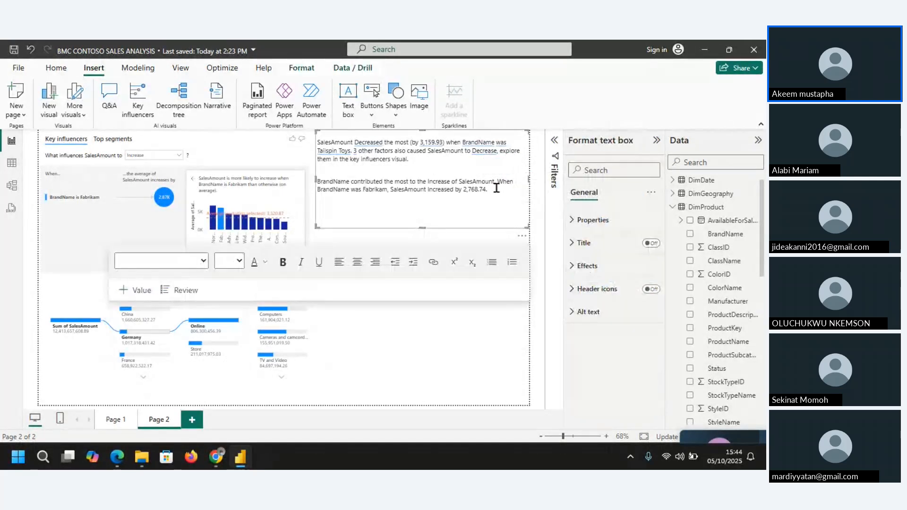
drag(422, 227, 422, 208)
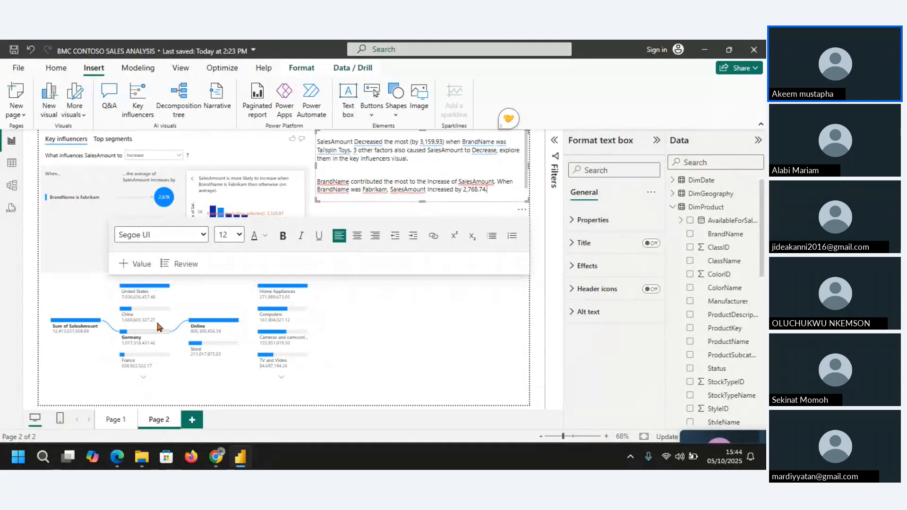
Step: Try adding a custom narrative for the decomposition tree on Page 2, and remove that narrative box
click(55, 290)
click(54, 290)
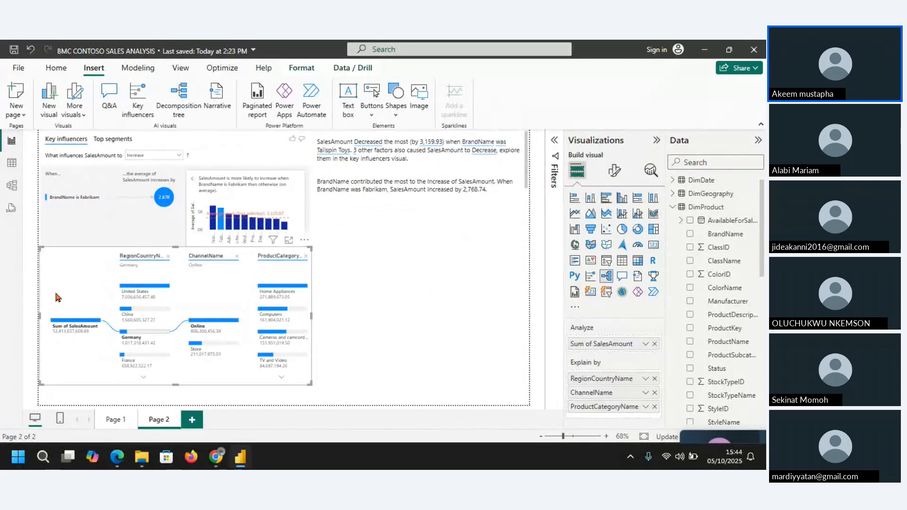
click(218, 97)
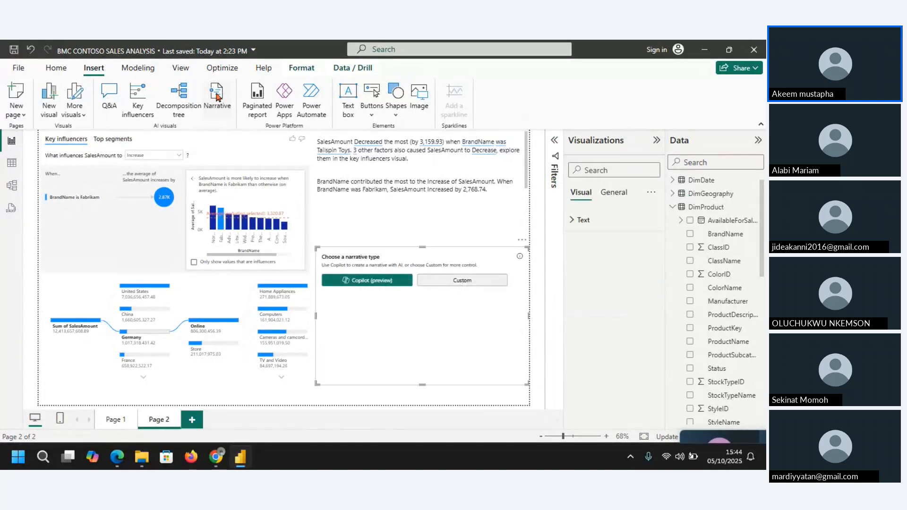
click(479, 284)
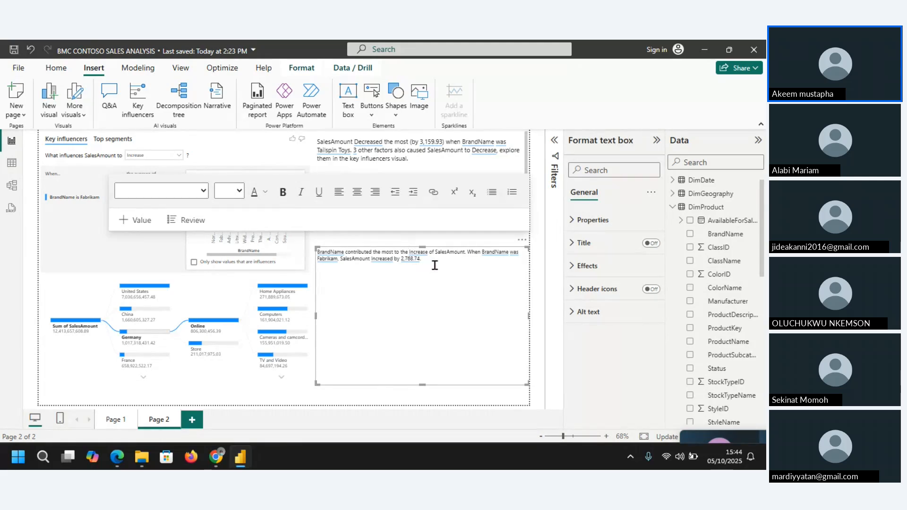
click(522, 242)
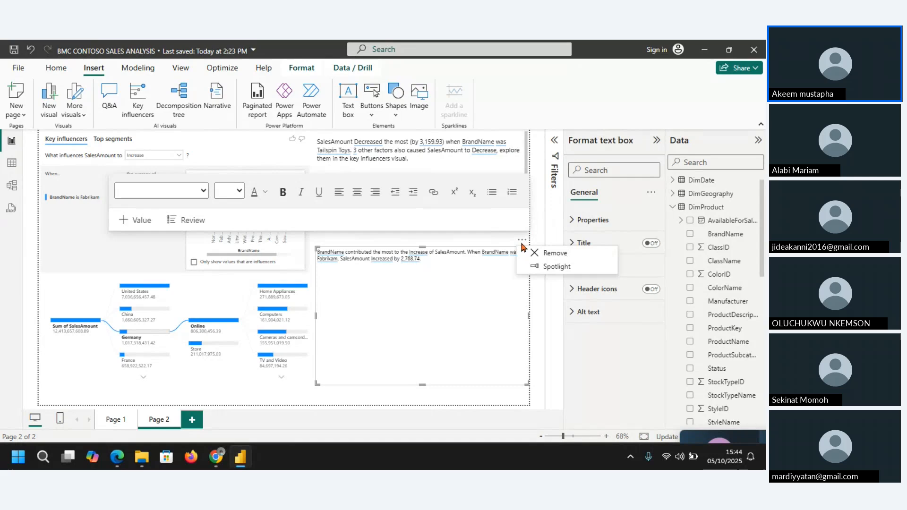
click(551, 253)
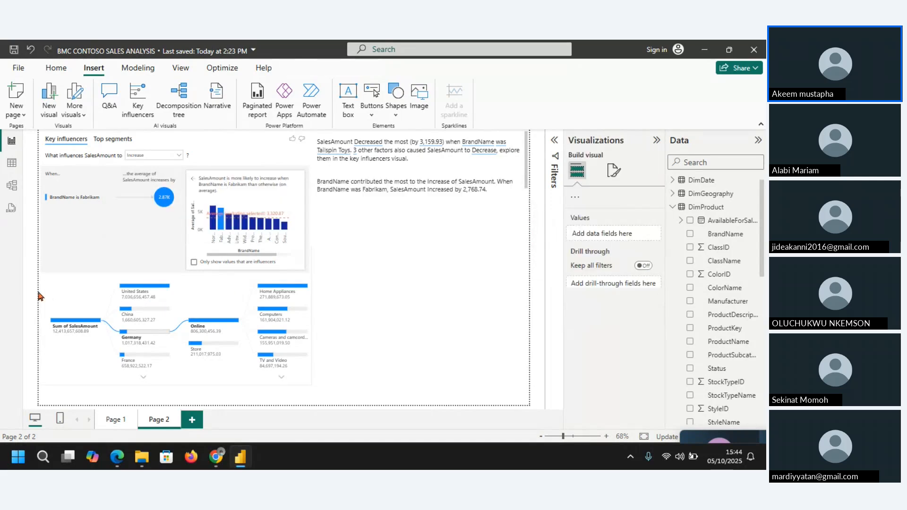
Step: Reselect the decomposition tree, try a second custom narrative for it, and discard the new box
click(62, 309)
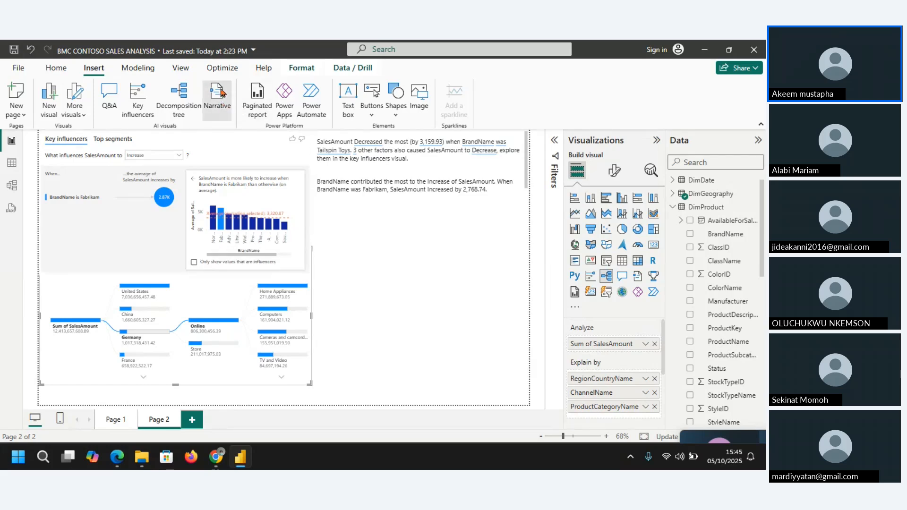
click(219, 93)
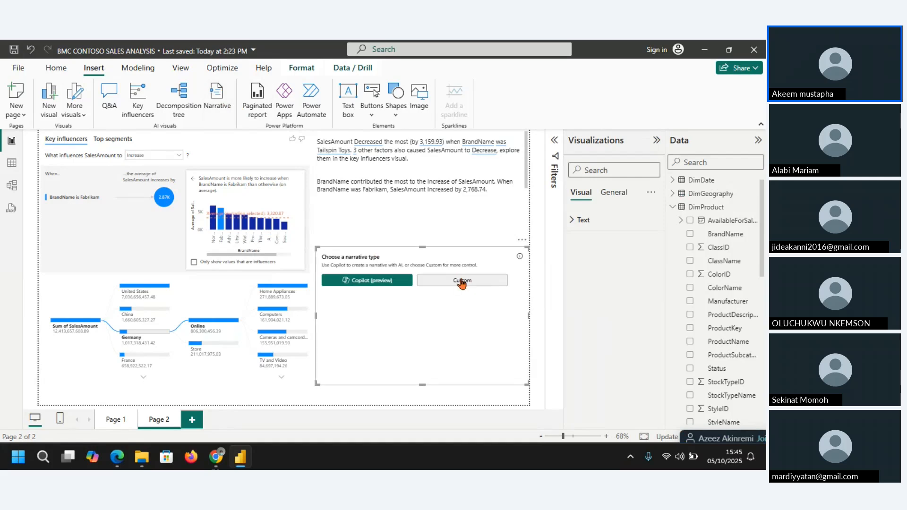
click(461, 281)
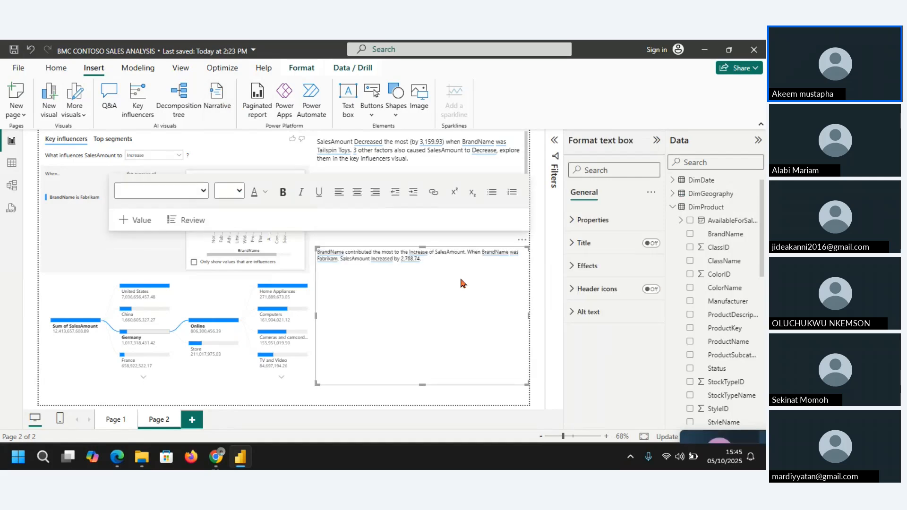
click(522, 242)
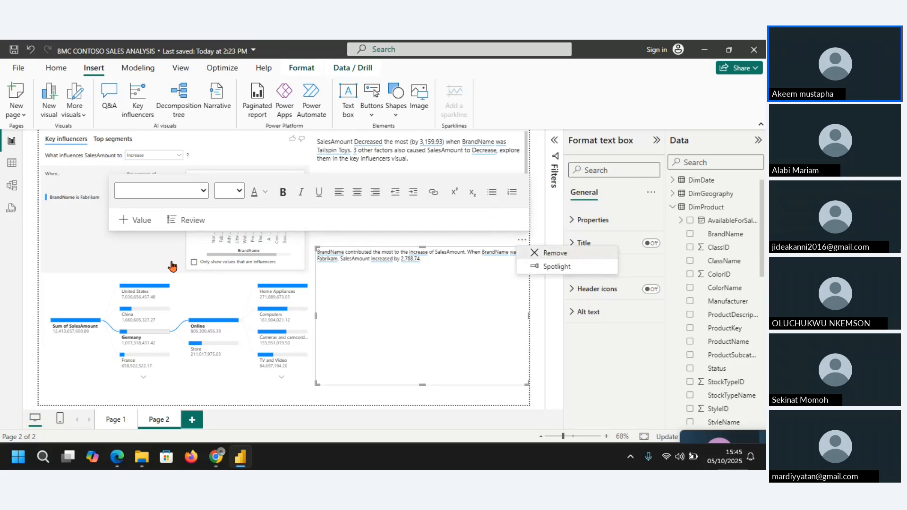
click(23, 344)
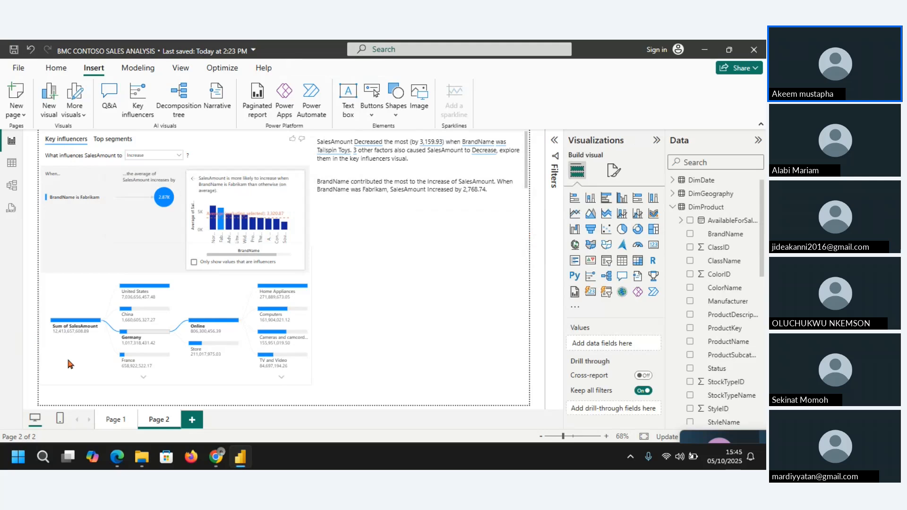
Step: Try a custom narrative from the decomposition tree's focus mode, and remove the narrative box it adds to Page 2
click(82, 279)
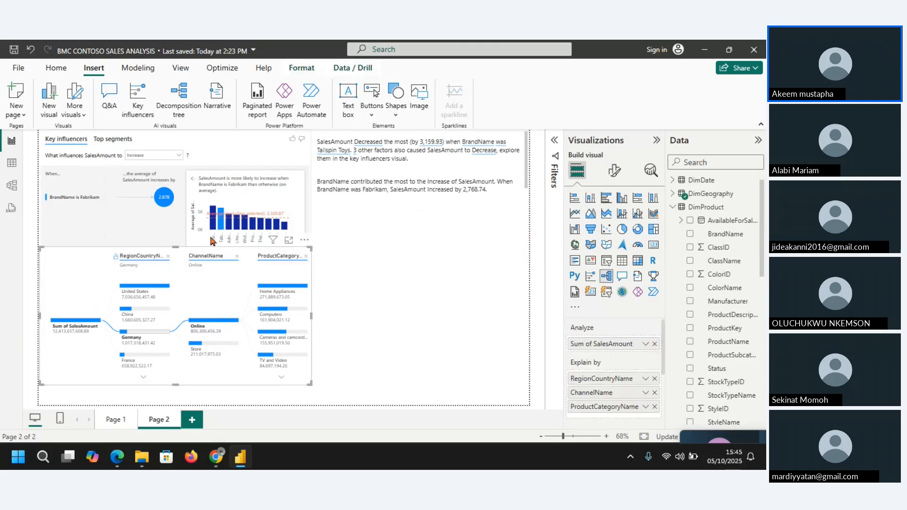
click(287, 241)
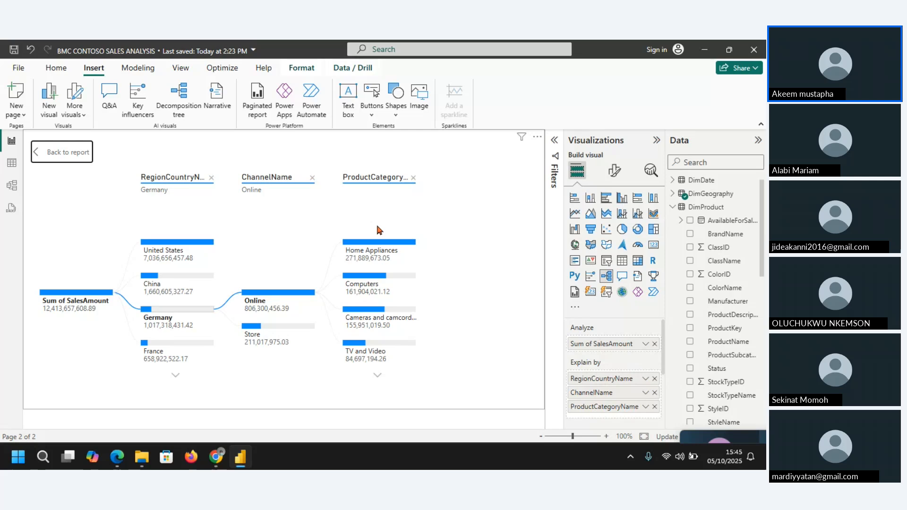
click(221, 103)
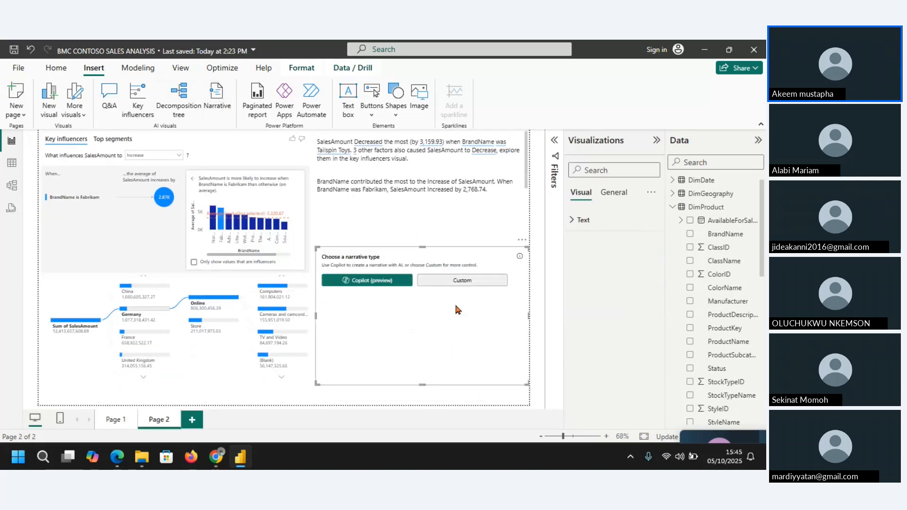
click(451, 282)
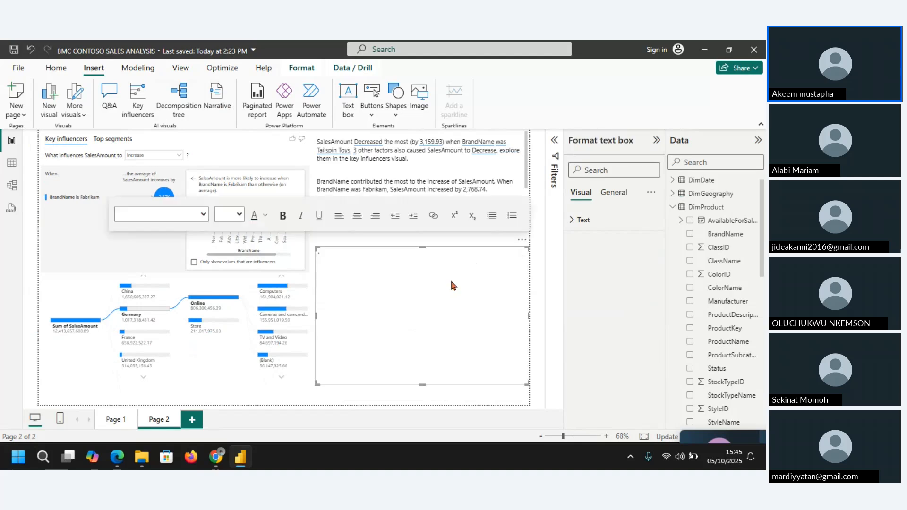
click(521, 240)
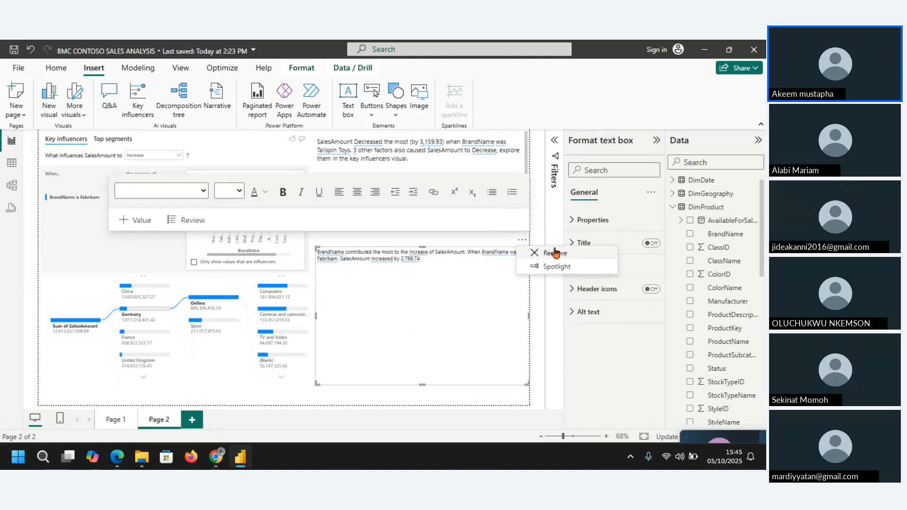
click(125, 421)
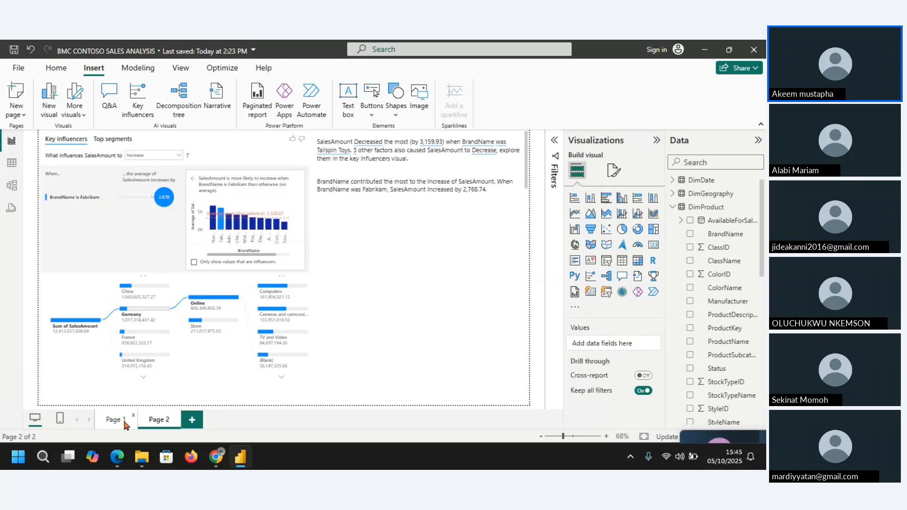
Step: Add a custom narrative in the empty area beside the map on Page 1, enlarging its box to fit all paragraphs
click(123, 418)
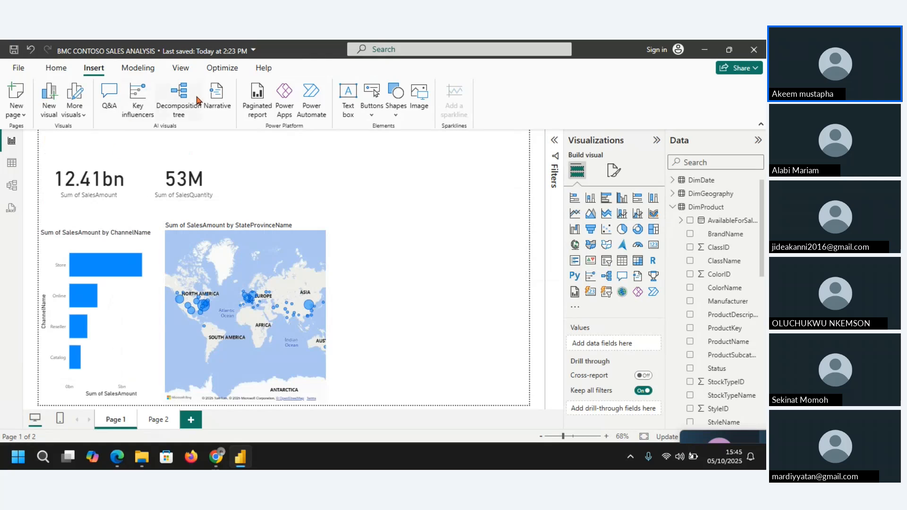
click(214, 98)
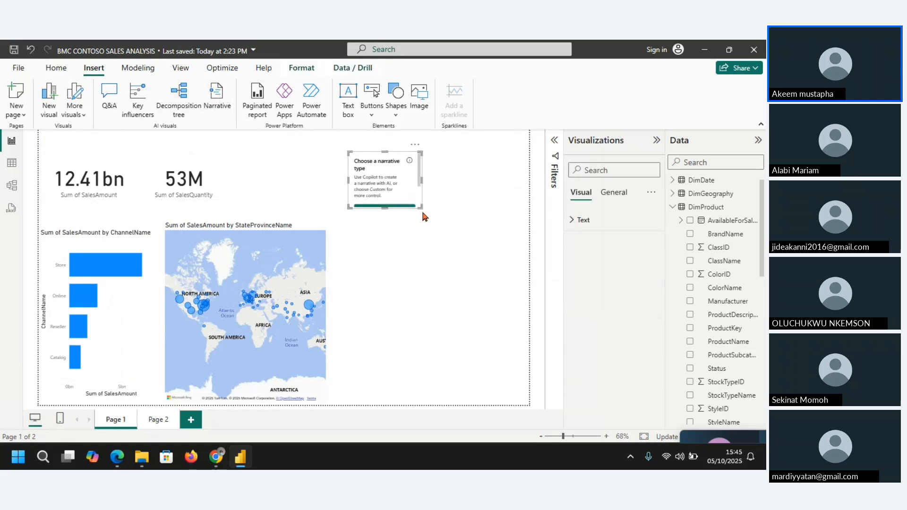
drag(420, 207, 506, 254)
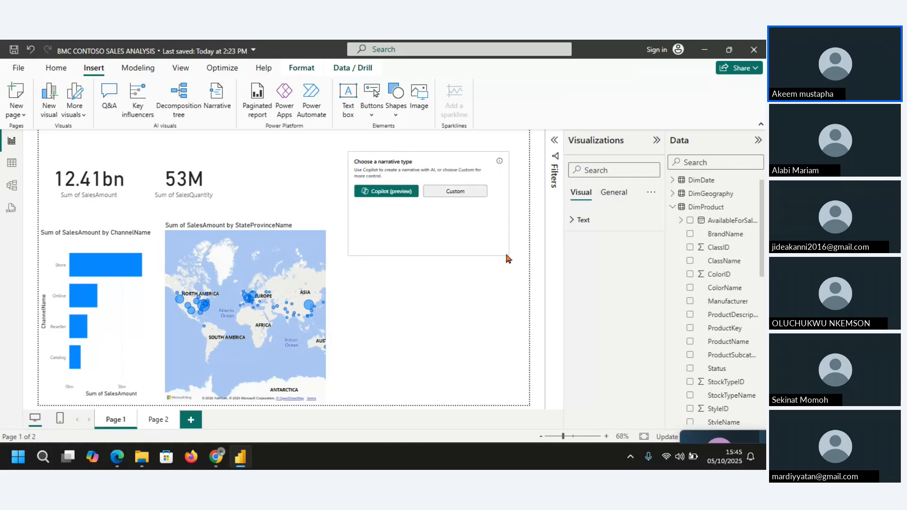
click(464, 195)
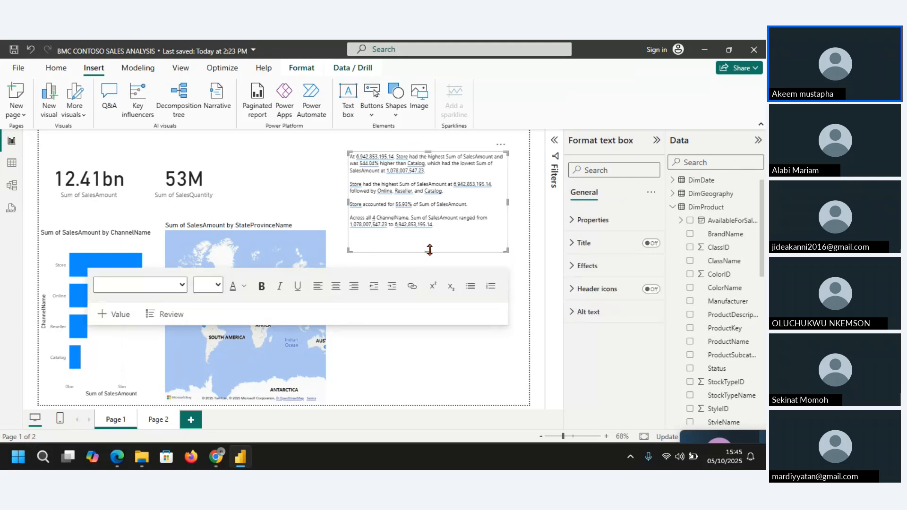
drag(430, 250, 430, 253)
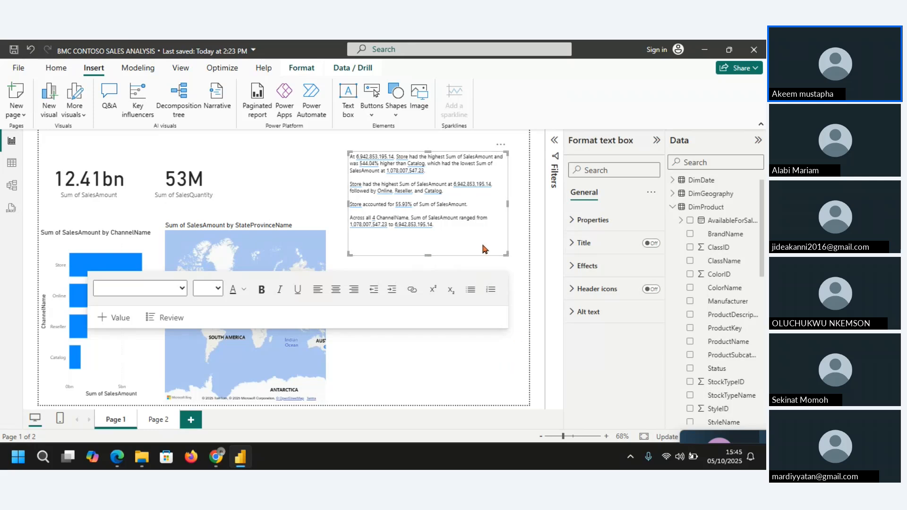
key(Escape)
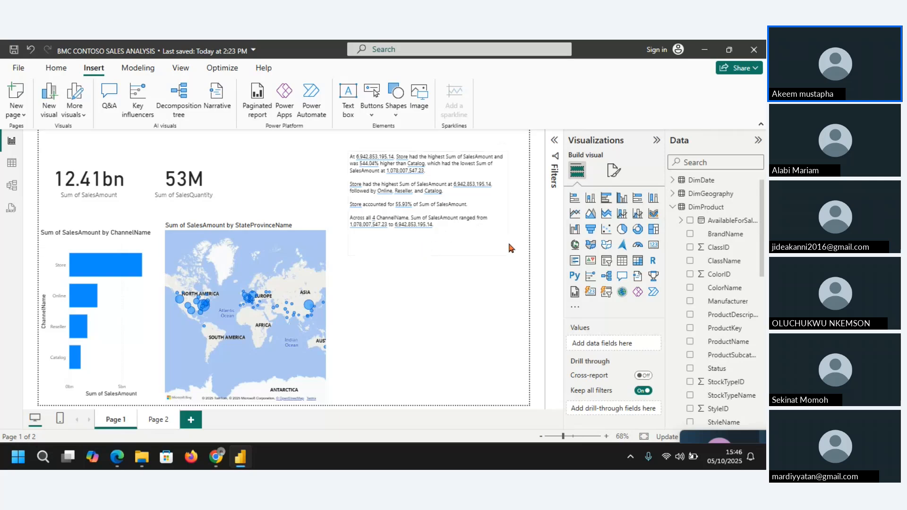
Step: Try adding a custom narrative for the StateProvinceName map on Page 1, and remove that narrative box
click(135, 246)
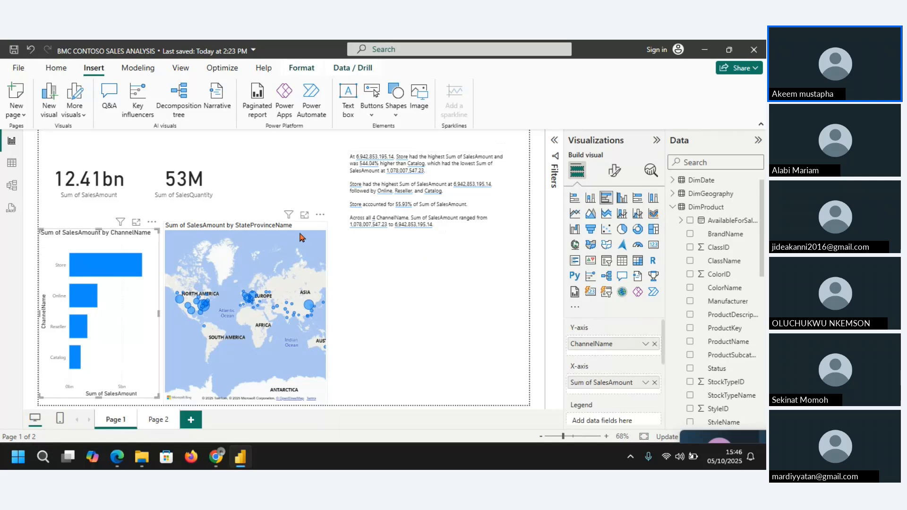
click(302, 236)
click(320, 216)
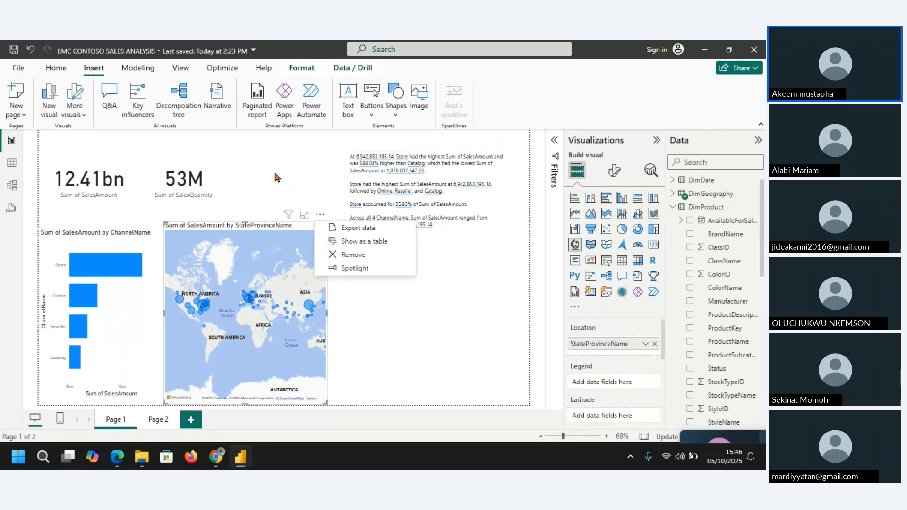
click(212, 98)
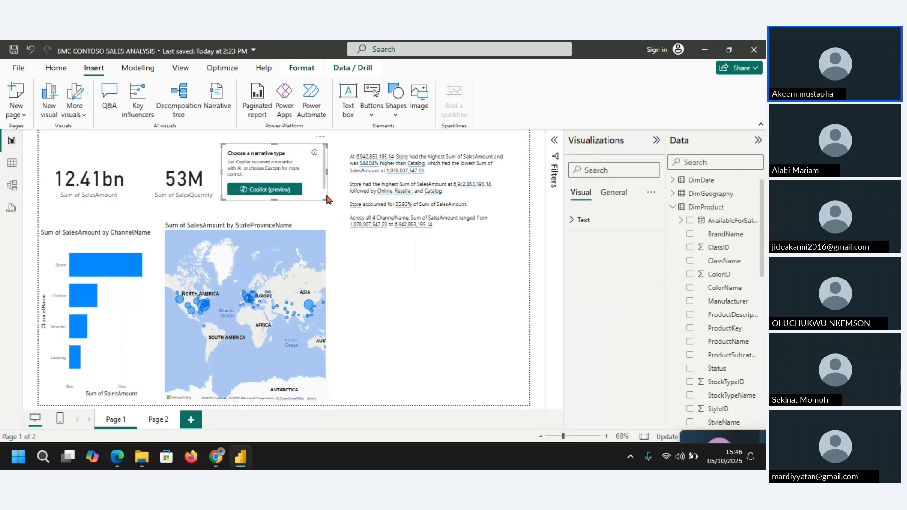
drag(326, 198, 427, 278)
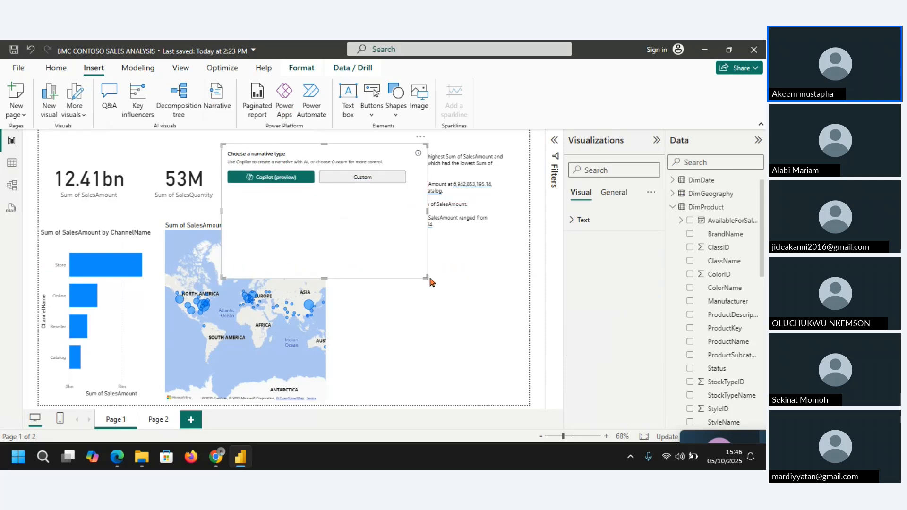
click(360, 179)
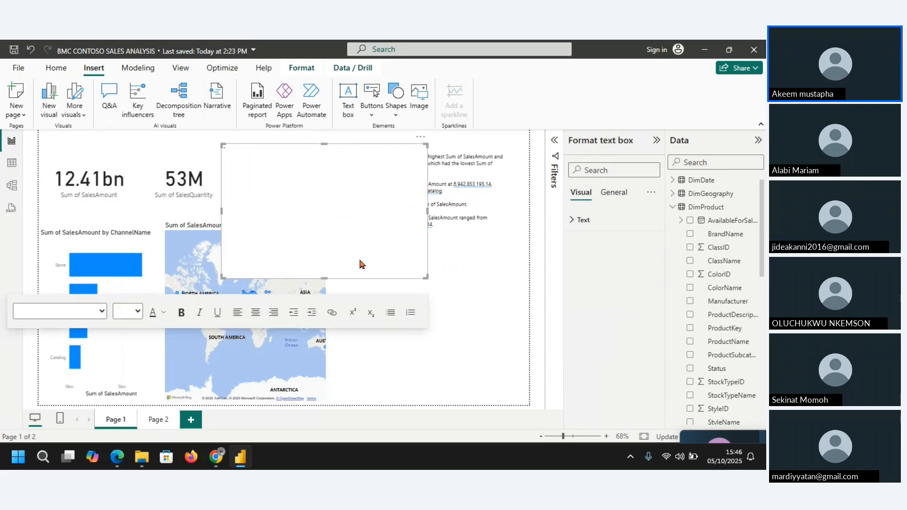
click(337, 225)
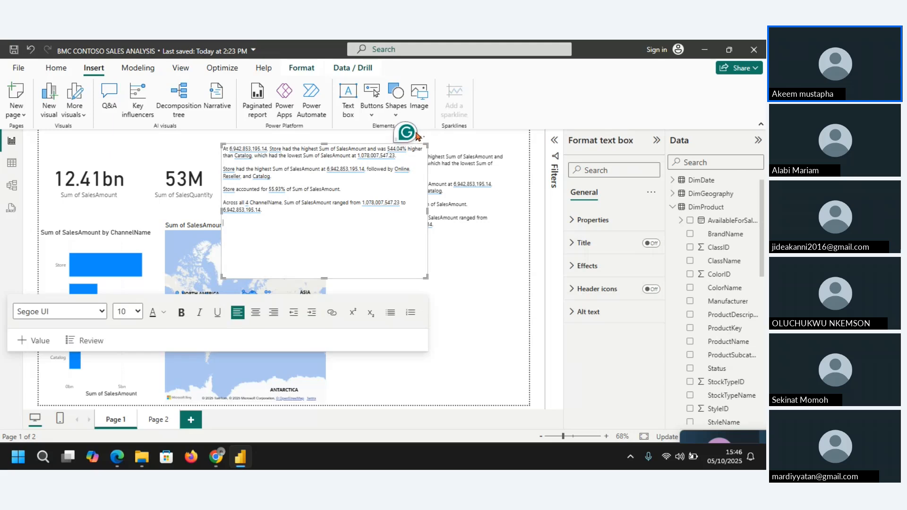
click(421, 138)
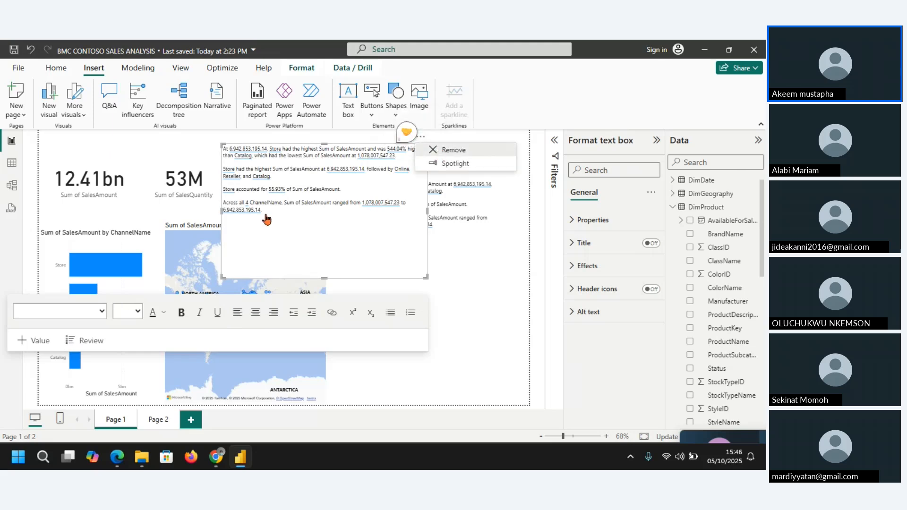
click(452, 150)
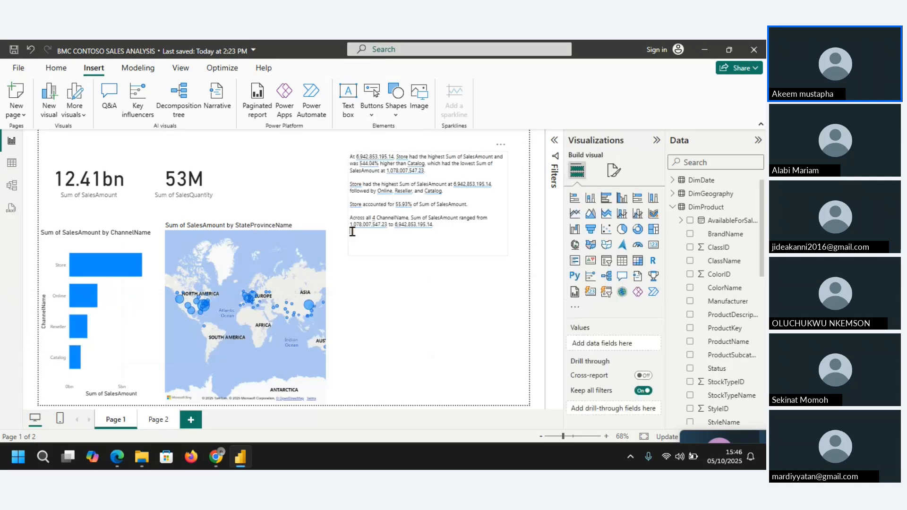
click(285, 243)
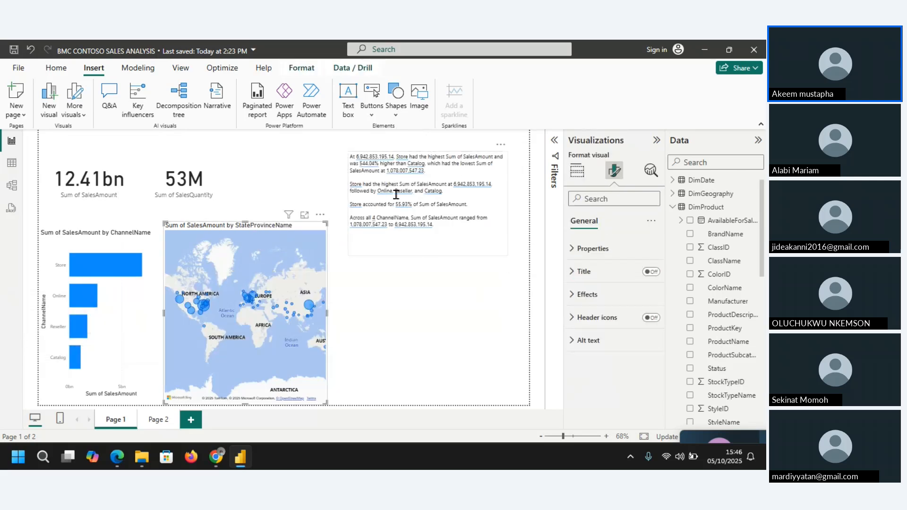
click(317, 217)
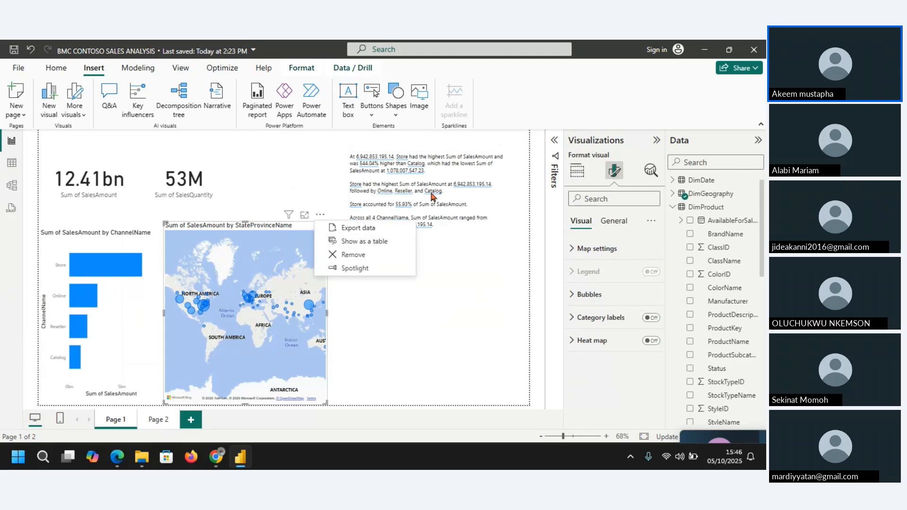
click(434, 276)
Step: Edit the highest SalesAmount value at the end of the narrative's last paragraph, setting it to 2 decimal places
click(444, 225)
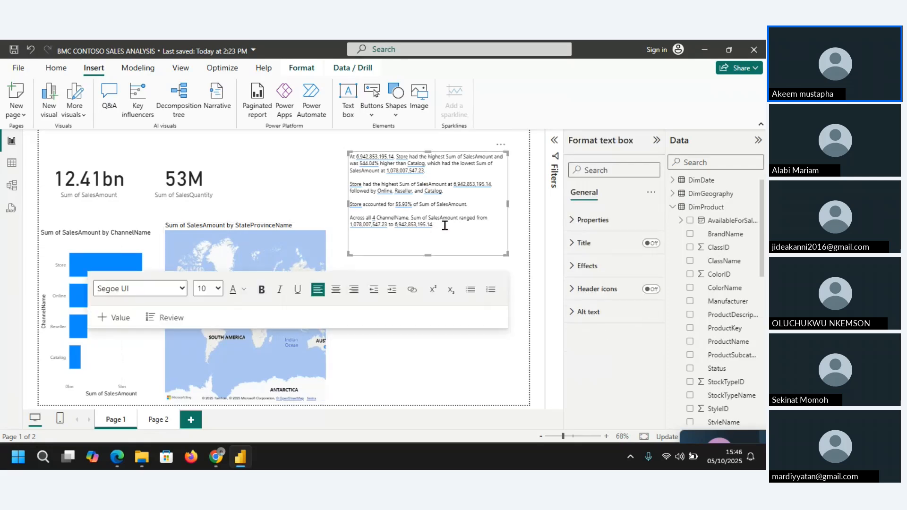
triple_click(445, 225)
click(347, 153)
click(409, 229)
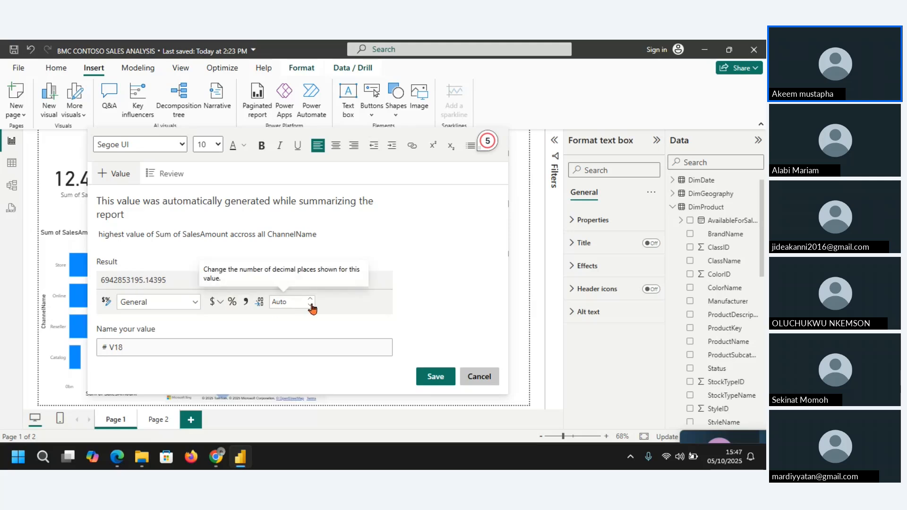
click(297, 304)
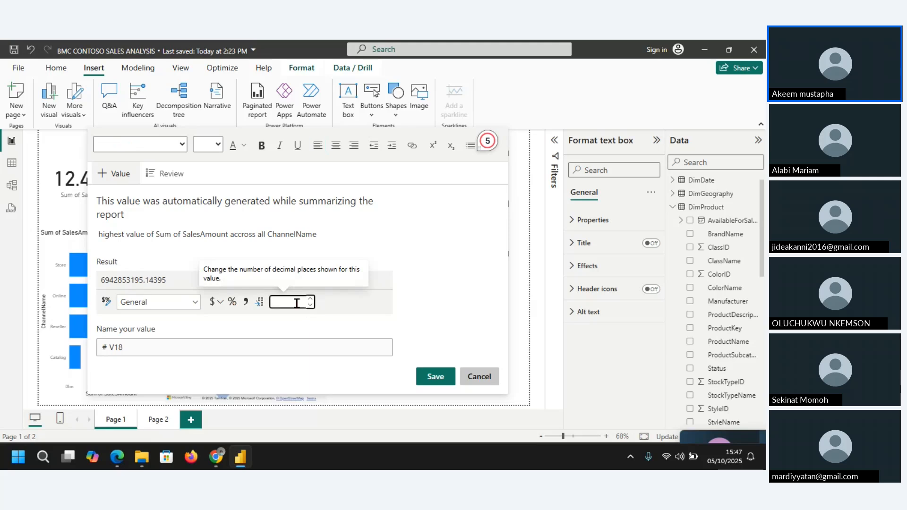
text(2)
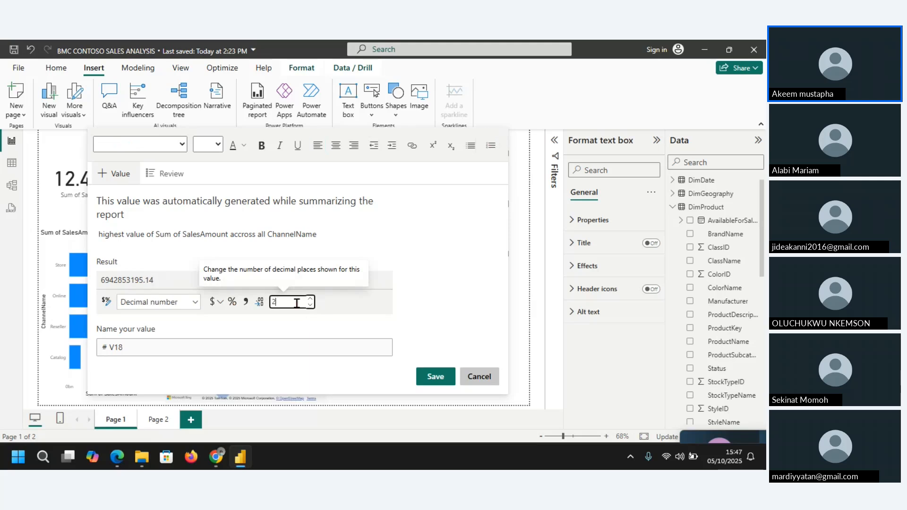
Step: Format that narrative value as currency with the ₦ Edo (Nigeria) symbol and save it
click(213, 302)
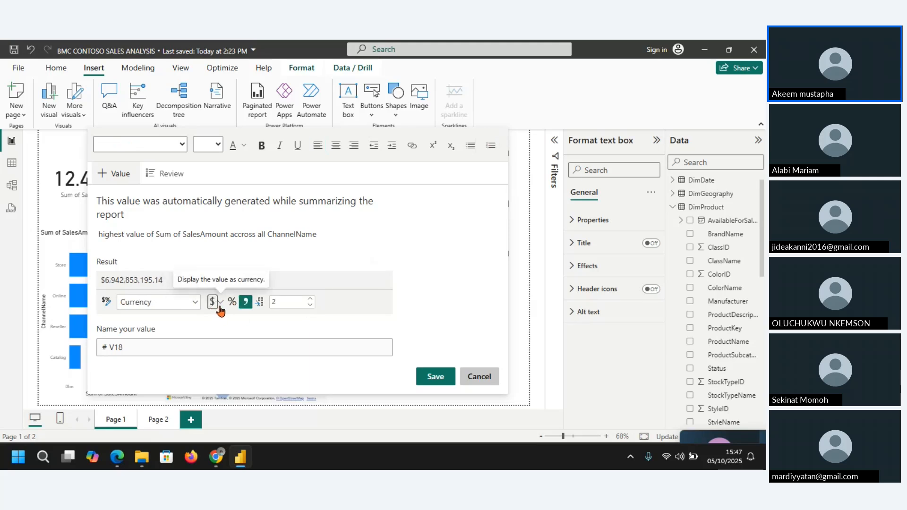
click(220, 303)
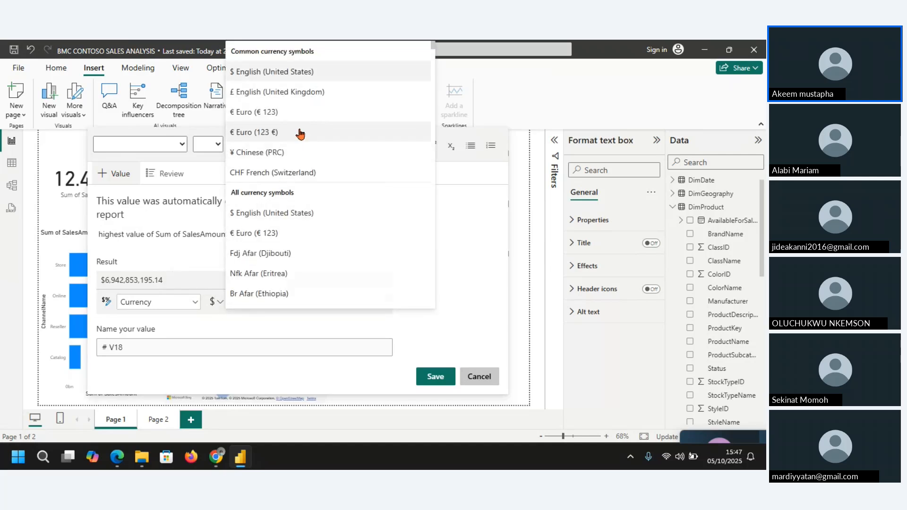
scroll(305, 235, down, 3)
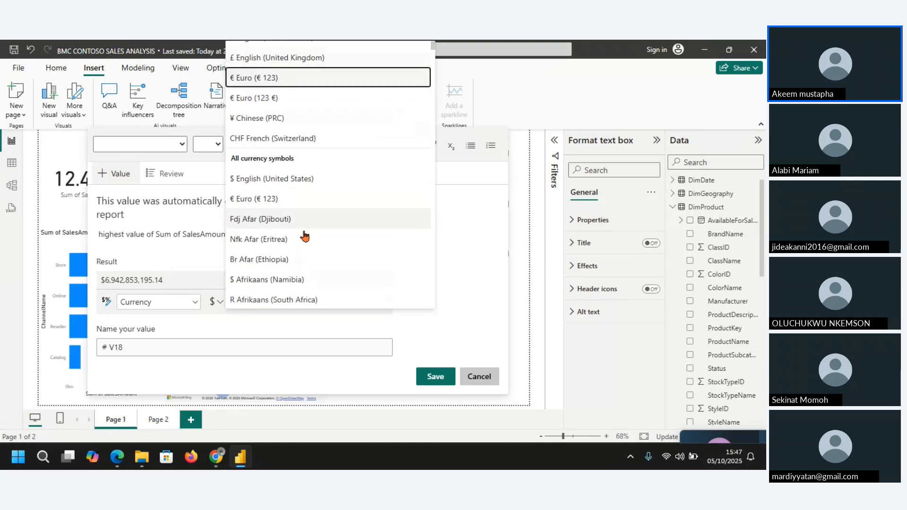
scroll(304, 234, down, 5)
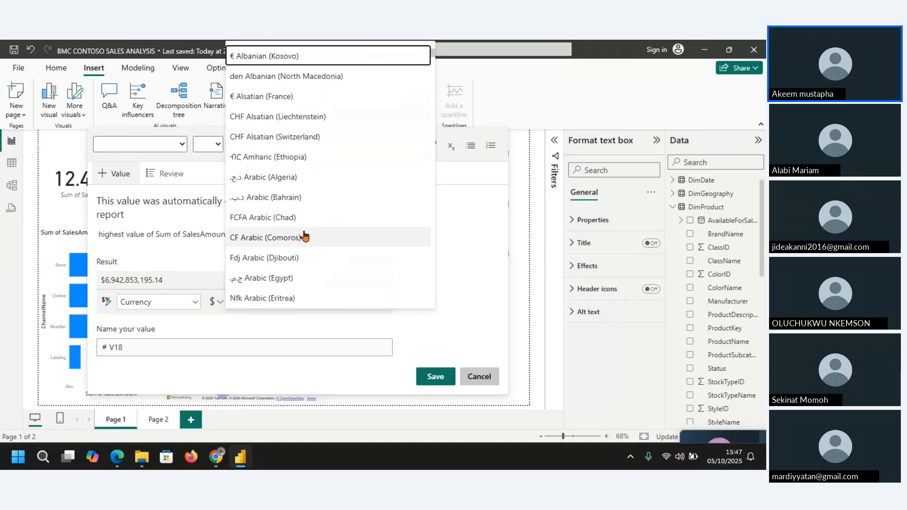
scroll(304, 235, down, 8)
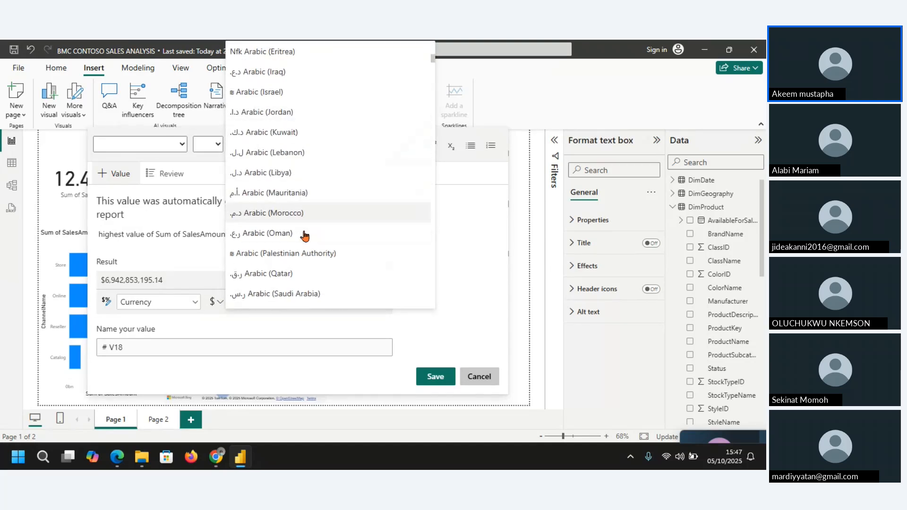
key(Down)
key(Down)
key(Down)
key(Down)
key(Down)
key(Down)
key(Down)
key(Down)
key(Down)
key(Down)
key(Down)
key(Down)
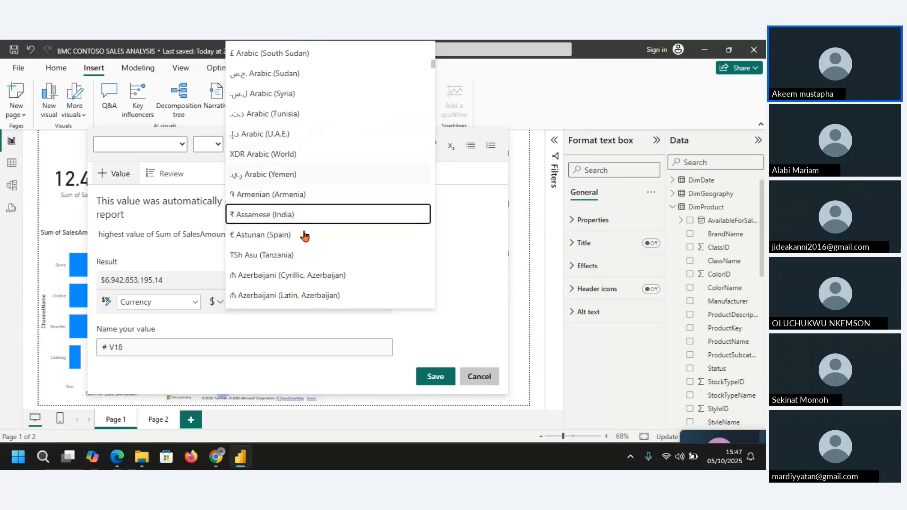
key(Down)
key(Down)
key(Down)
key(Down)
key(Down)
key(Down)
key(Down)
key(Down)
key(Down)
key(Down)
key(Down)
key(Down)
key(Down)
key(Down)
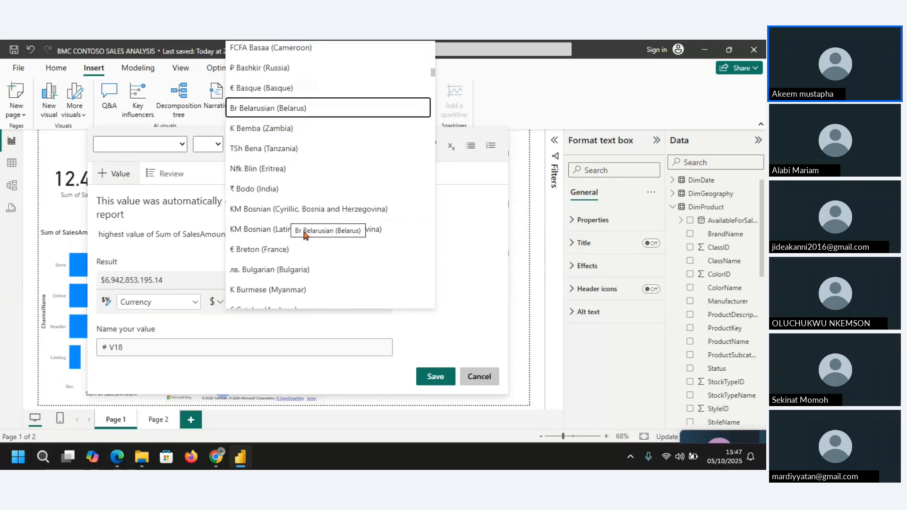
key(Down)
key(Down)
key(Down)
key(Down)
key(Down)
key(Down)
key(Down)
key(Down)
key(Down)
key(Down)
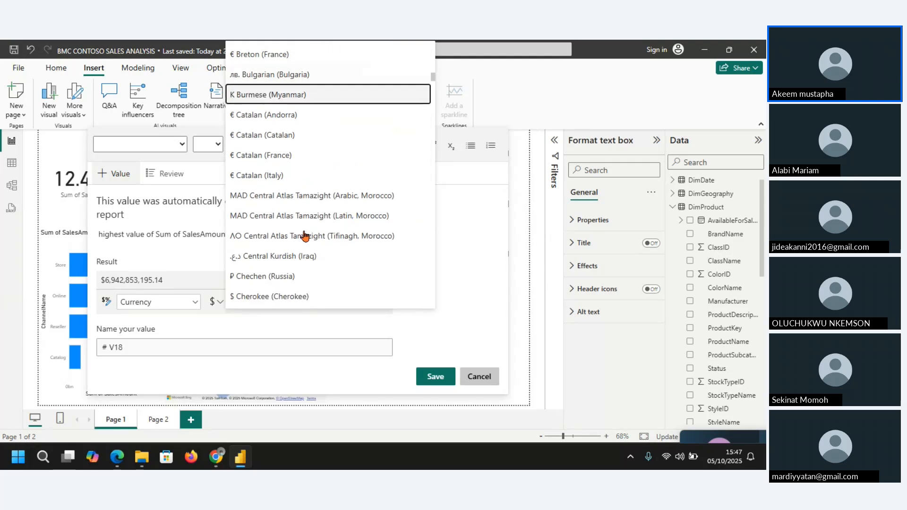
key(Down)
key(Down)
key(Down)
key(Down)
key(Down)
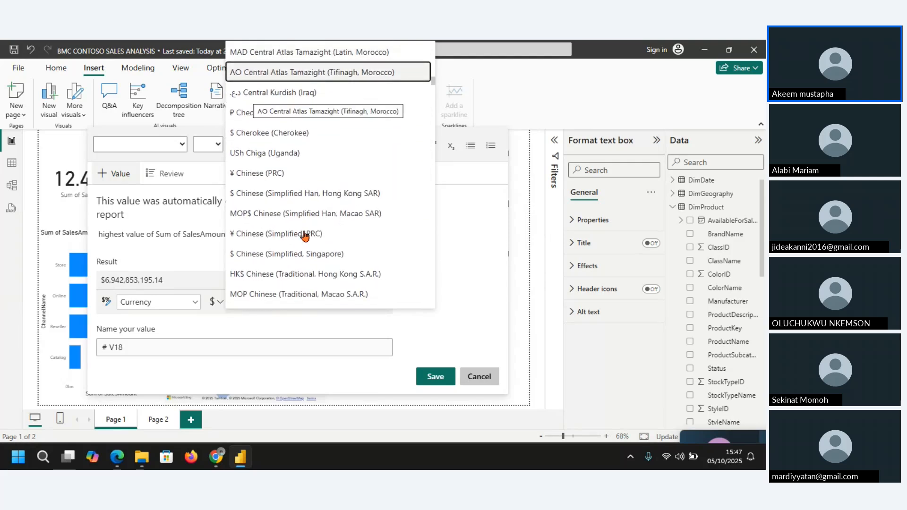
key(Down)
key(Down)
key(Down)
key(Down)
key(Down)
key(Down)
key(Down)
key(Down)
key(Down)
key(Down)
key(Down)
key(Down)
key(Down)
key(Down)
key(Down)
key(Down)
key(Down)
key(Down)
key(Down)
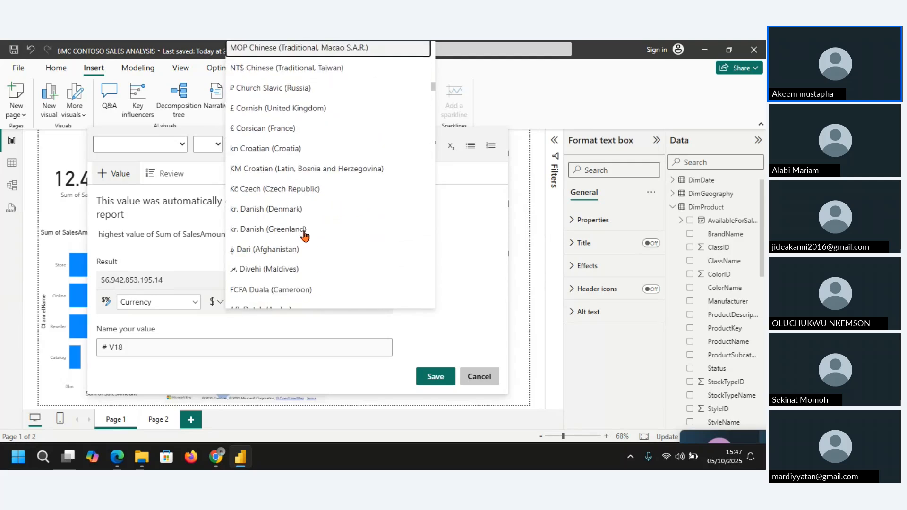
key(Down)
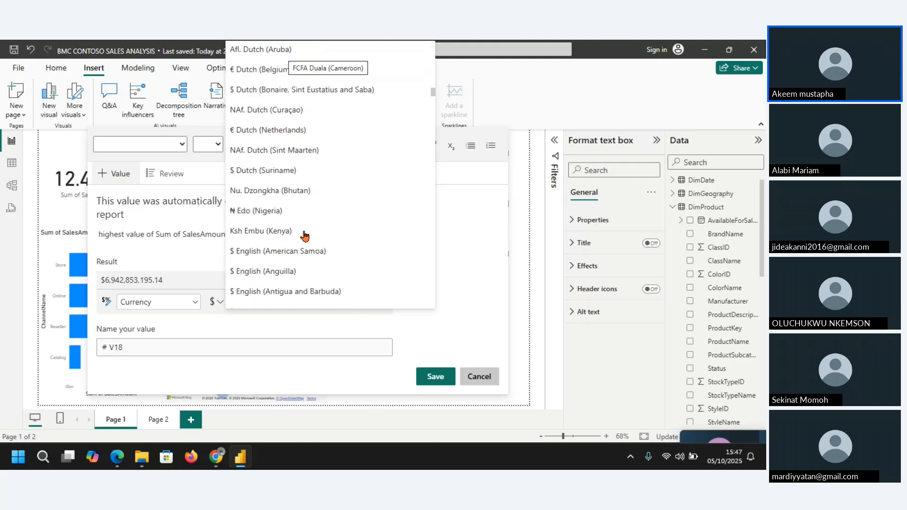
click(266, 214)
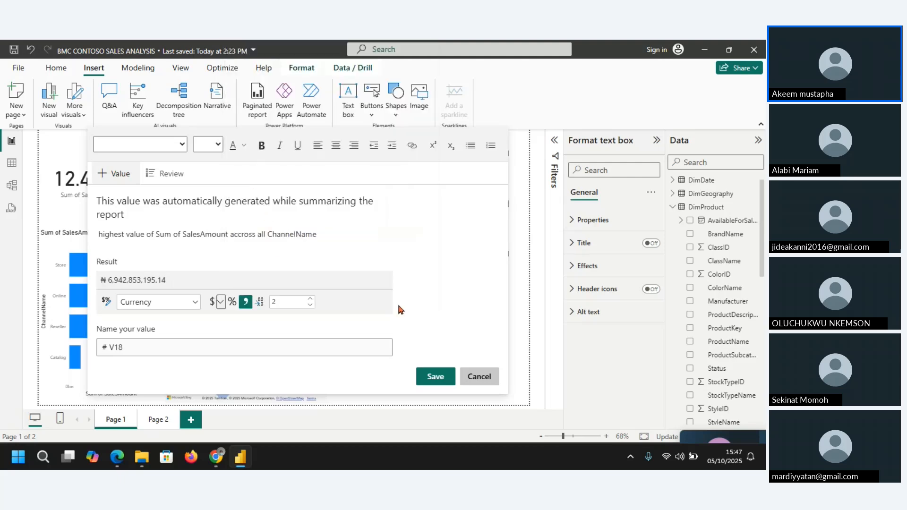
click(435, 383)
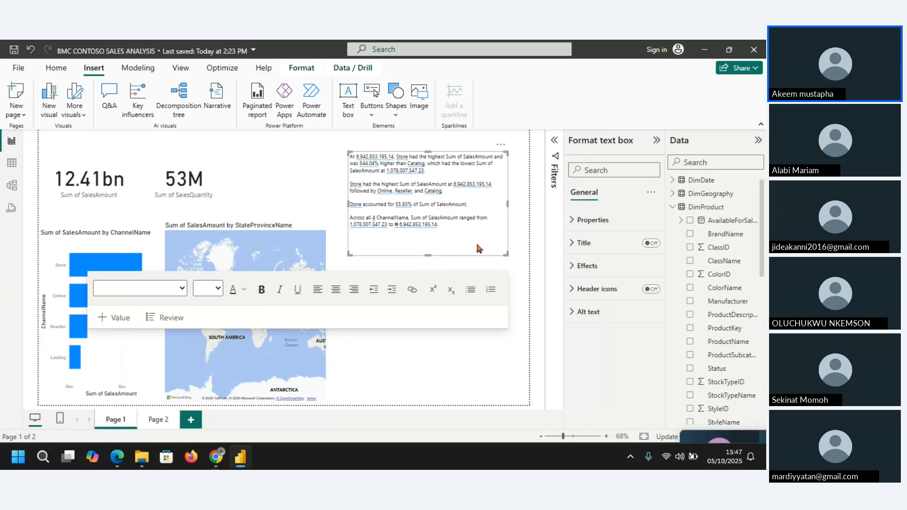
Step: Shorten the narrative box, try it beside the map's lower half, and move it to the page's upper-right corner
click(502, 146)
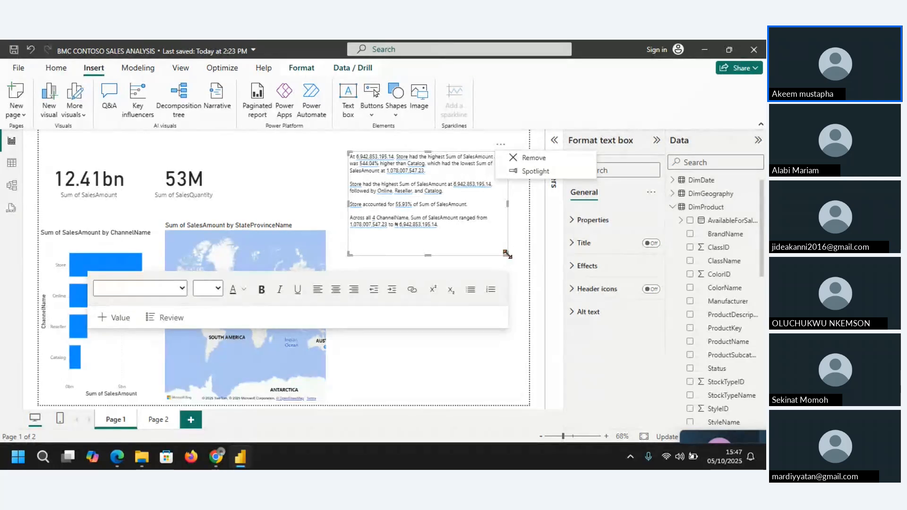
drag(509, 258, 509, 235)
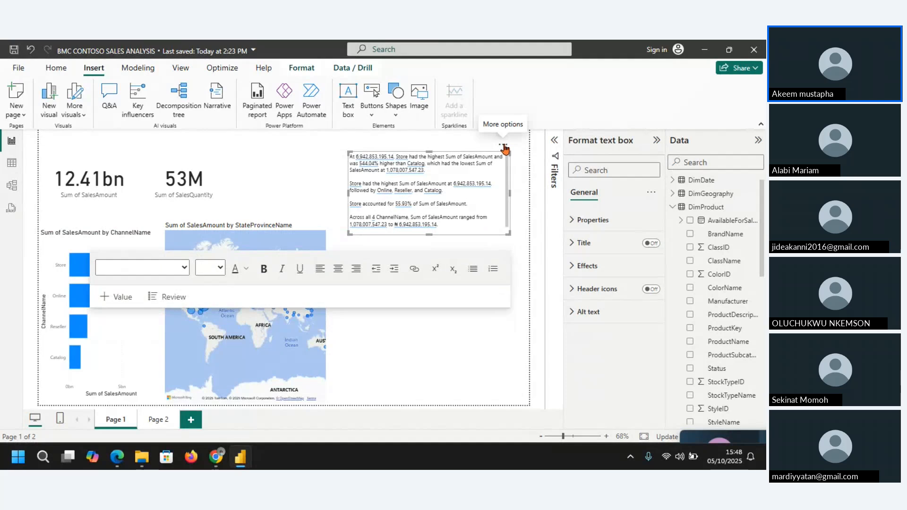
drag(505, 150, 483, 310)
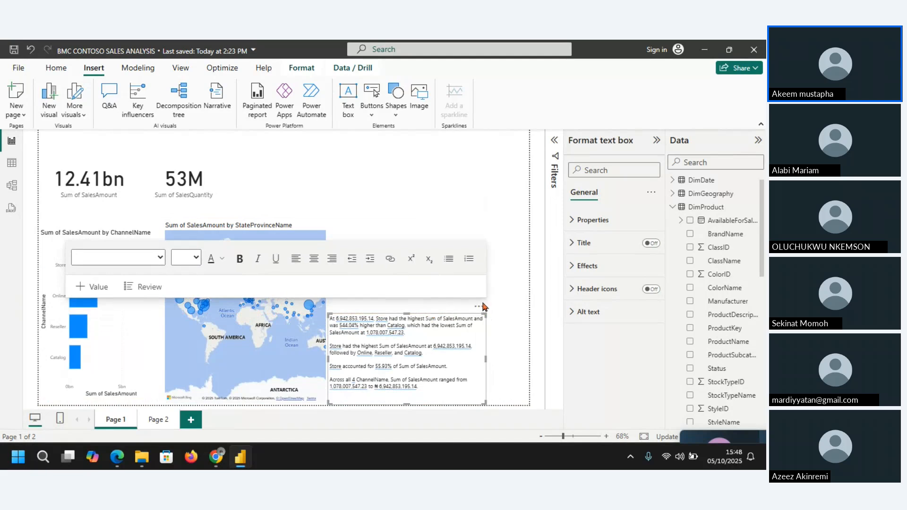
drag(479, 307, 520, 122)
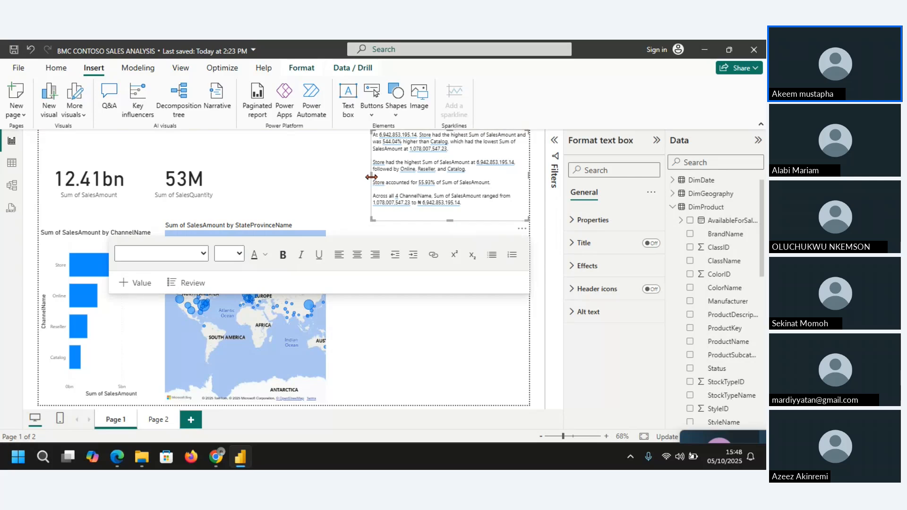
Step: Widen the narrative box toward the cards and shift it slightly down, trimming its height to end just above the map area
drag(372, 177, 324, 177)
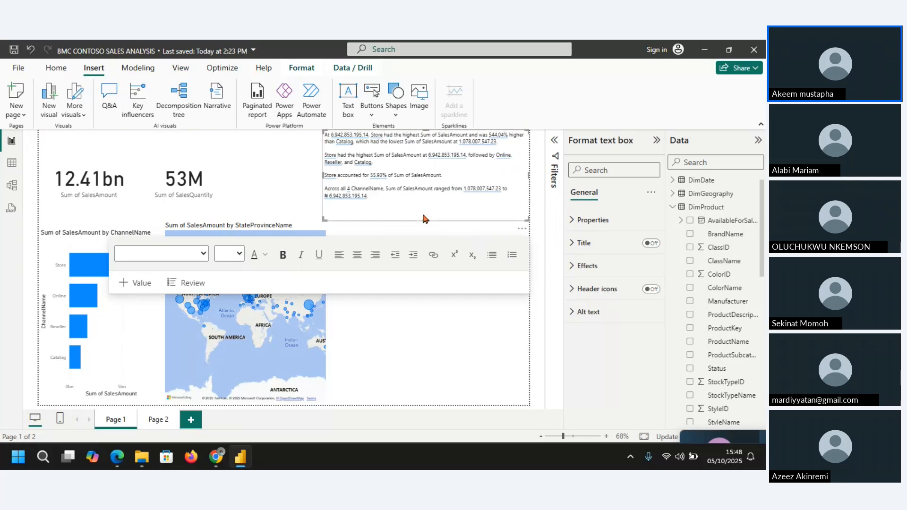
drag(424, 219, 427, 208)
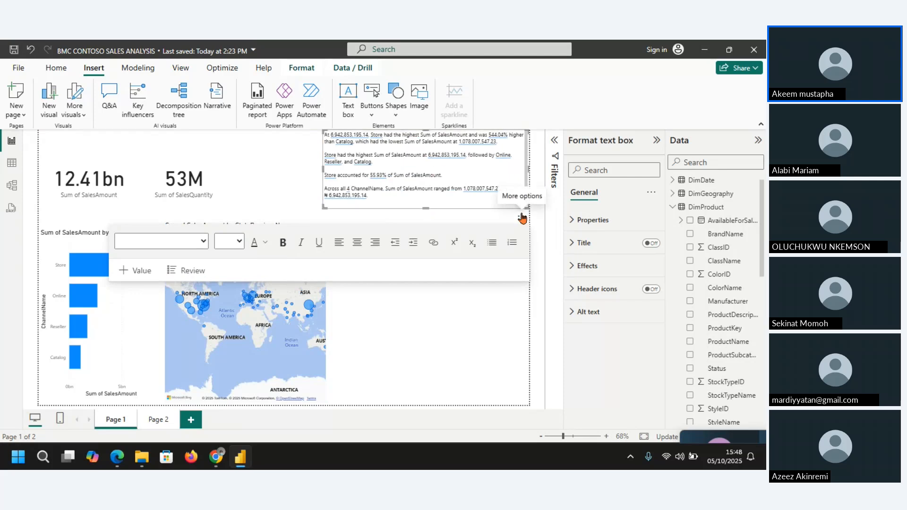
drag(522, 218, 528, 249)
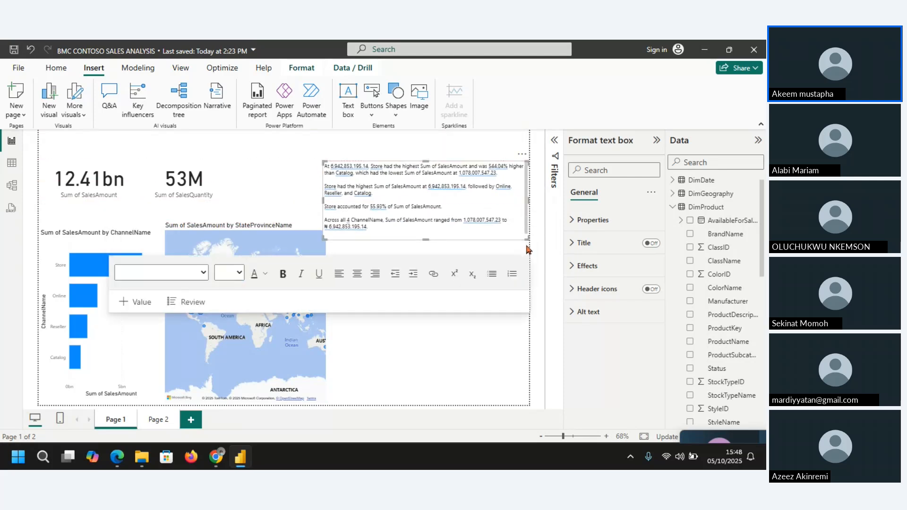
drag(425, 239, 426, 228)
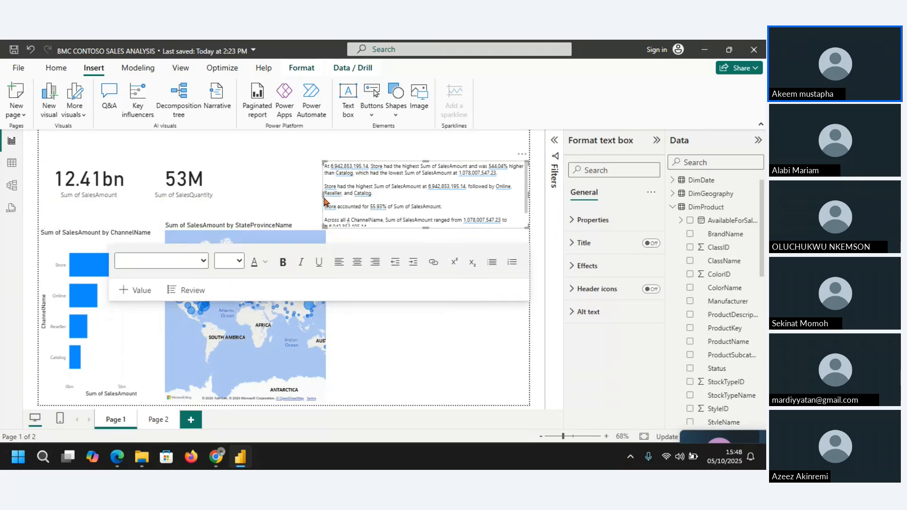
drag(323, 195, 312, 196)
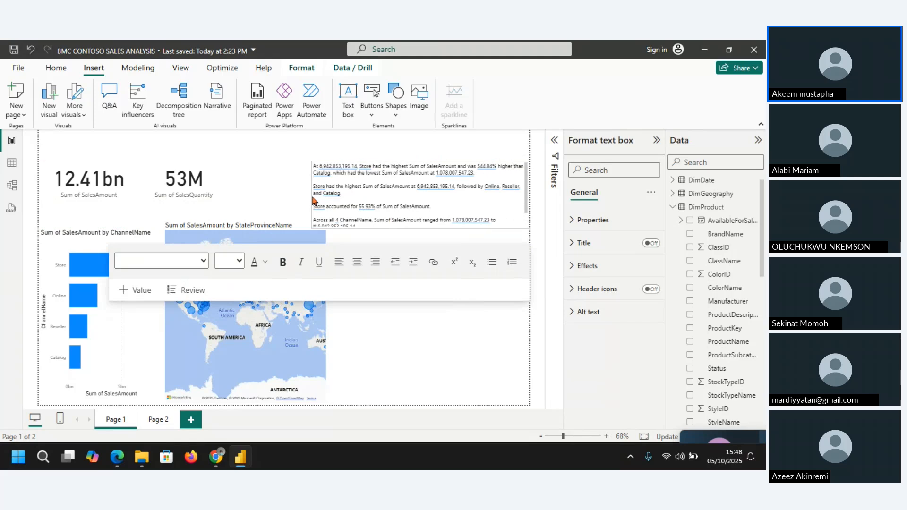
click(453, 319)
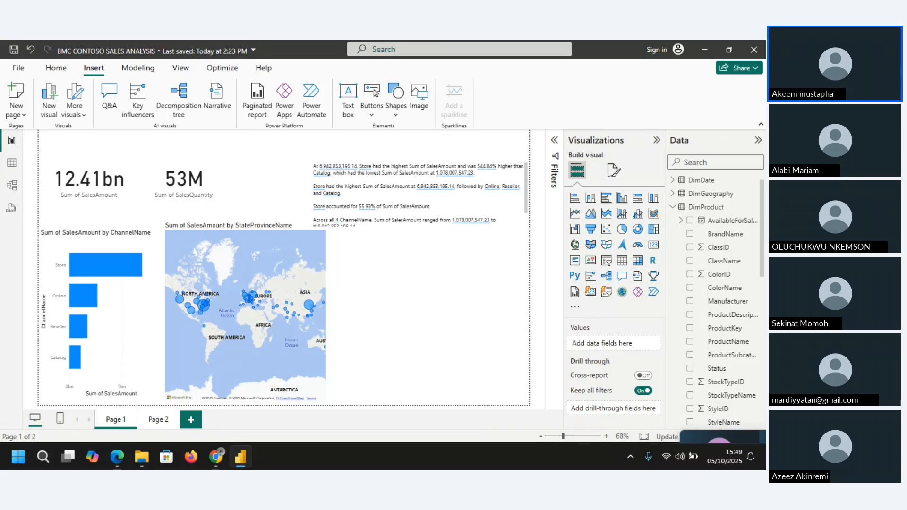
key(alt+Tab)
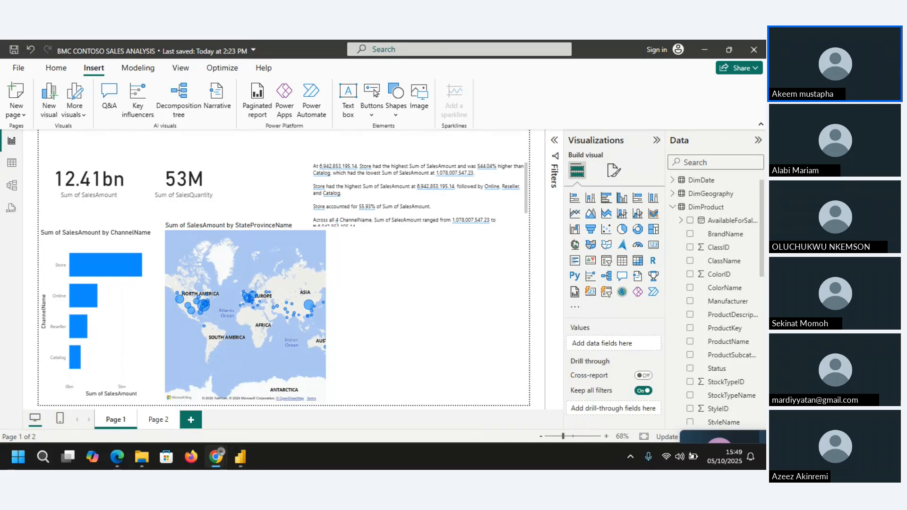